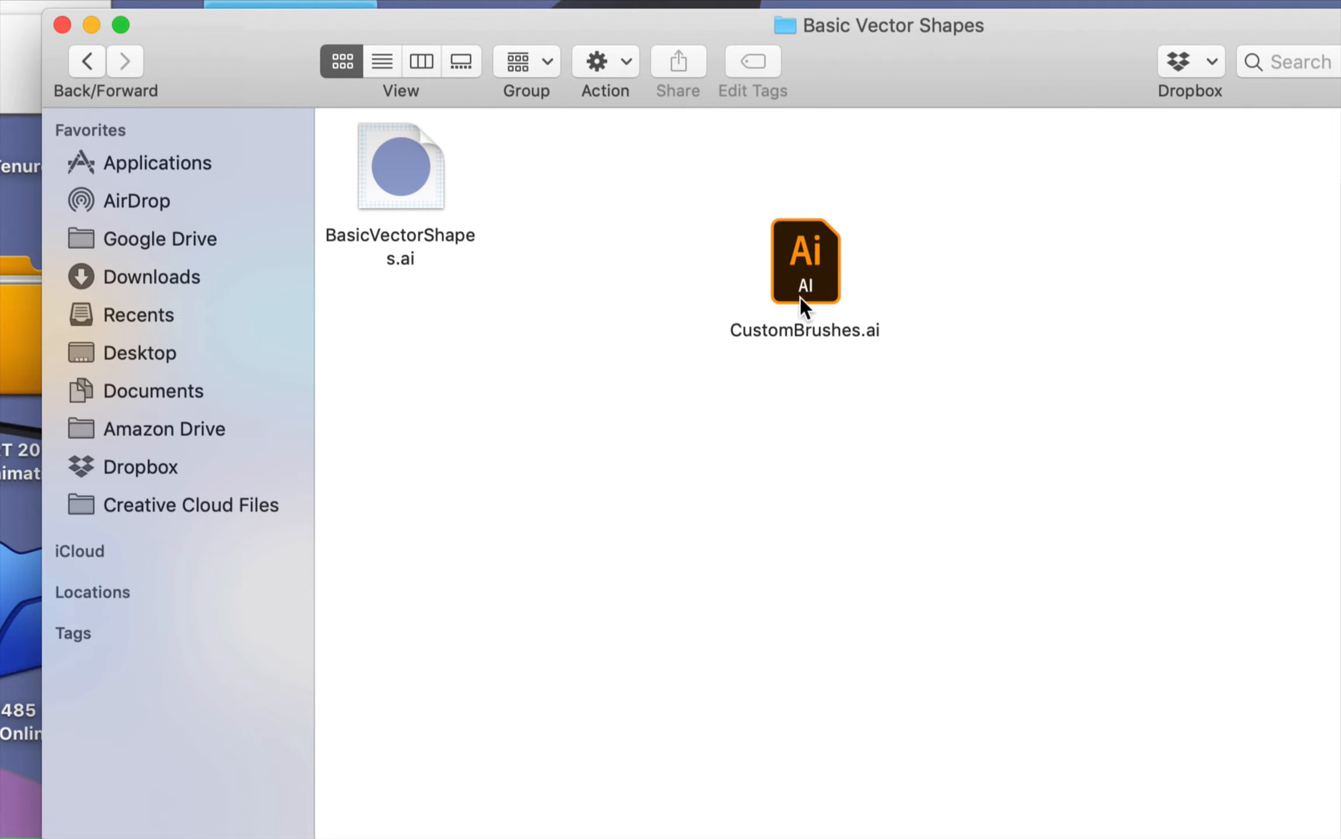
Step: Open BasicVectorShapes.ai from the Basic Vector Shapes folder in Illustrator
{"action": "left_click", "coordinate": [812, 267]}
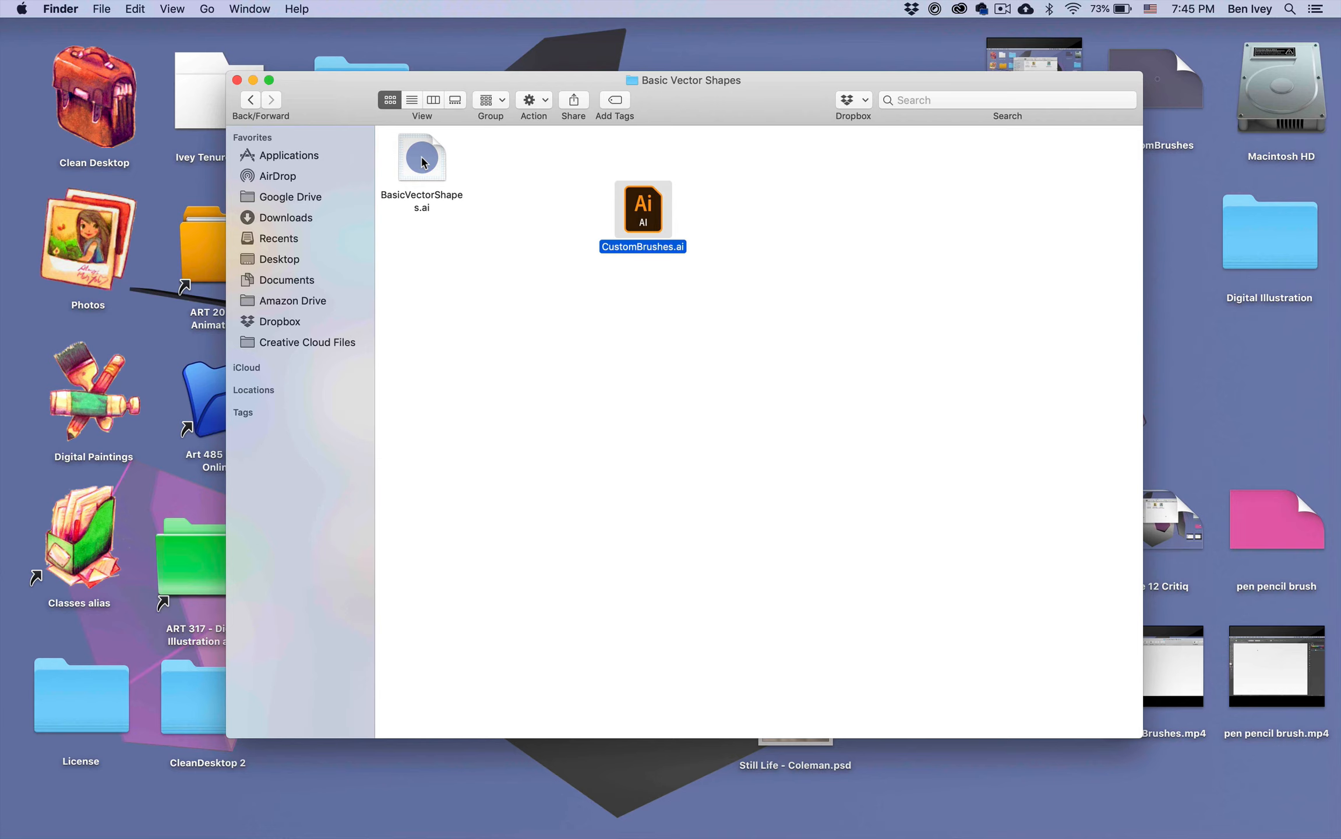
{"action": "double_click", "coordinate": [421, 162]}
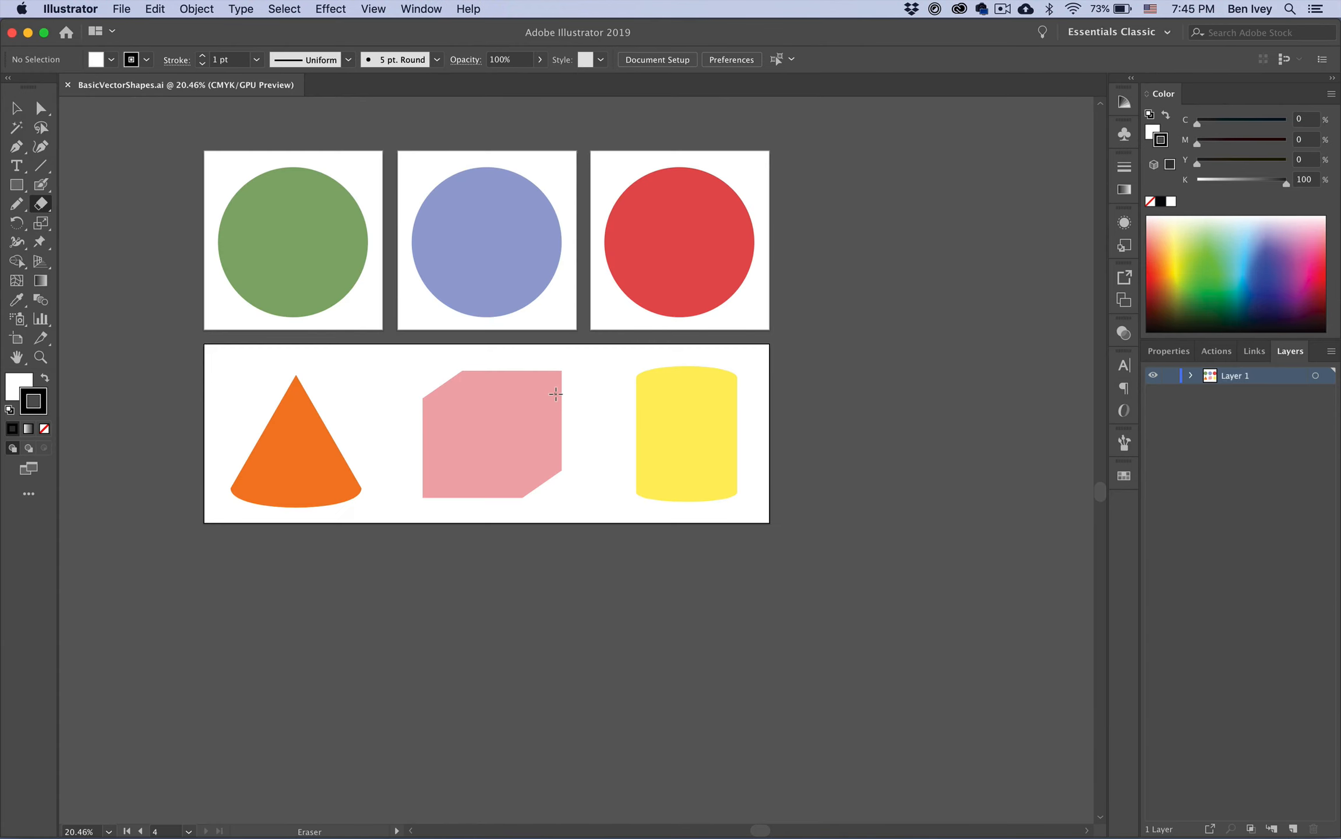
{"action": "scroll", "coordinate": [320, 273], "scroll_direction": "up", "scroll_amount": 3}
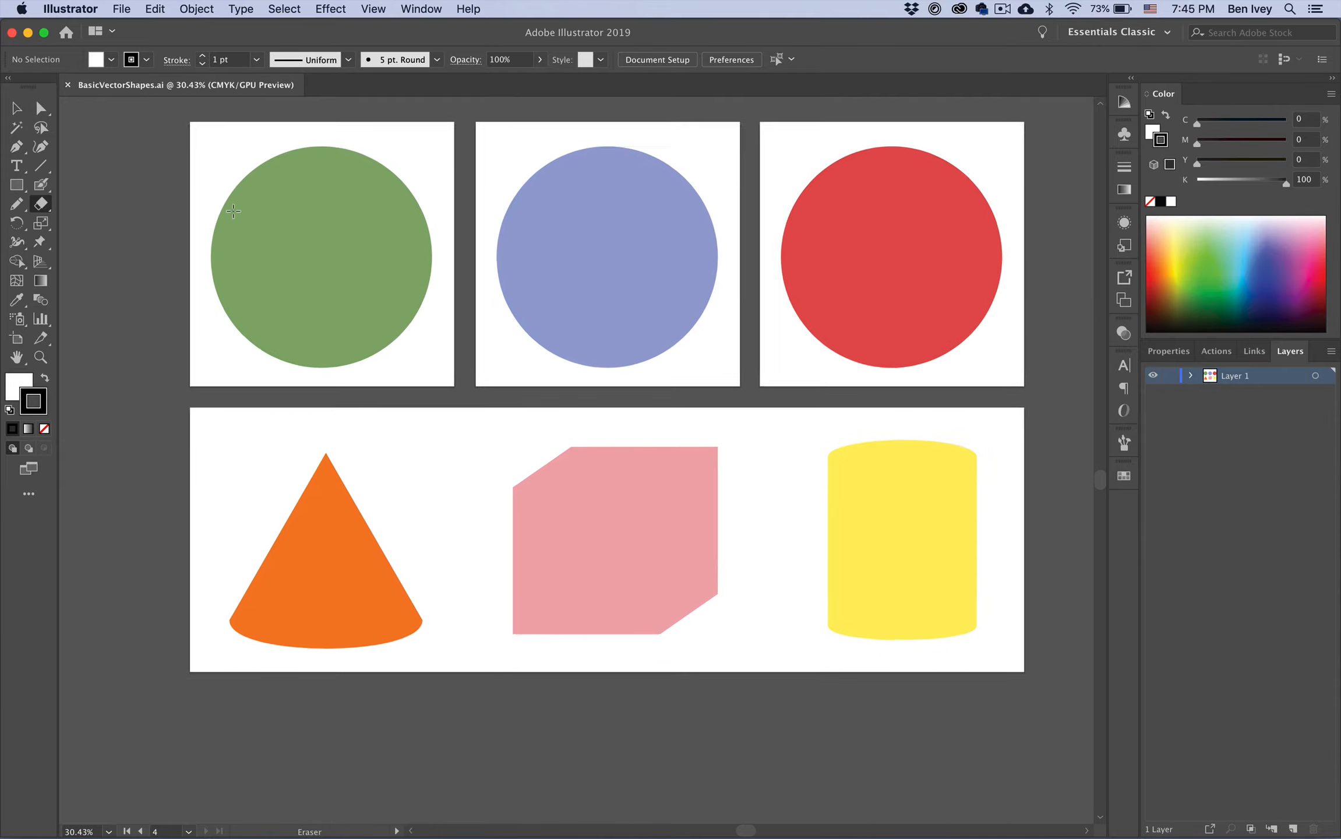
{"action": "scroll", "coordinate": [233, 211], "scroll_direction": "right", "scroll_amount": 1}
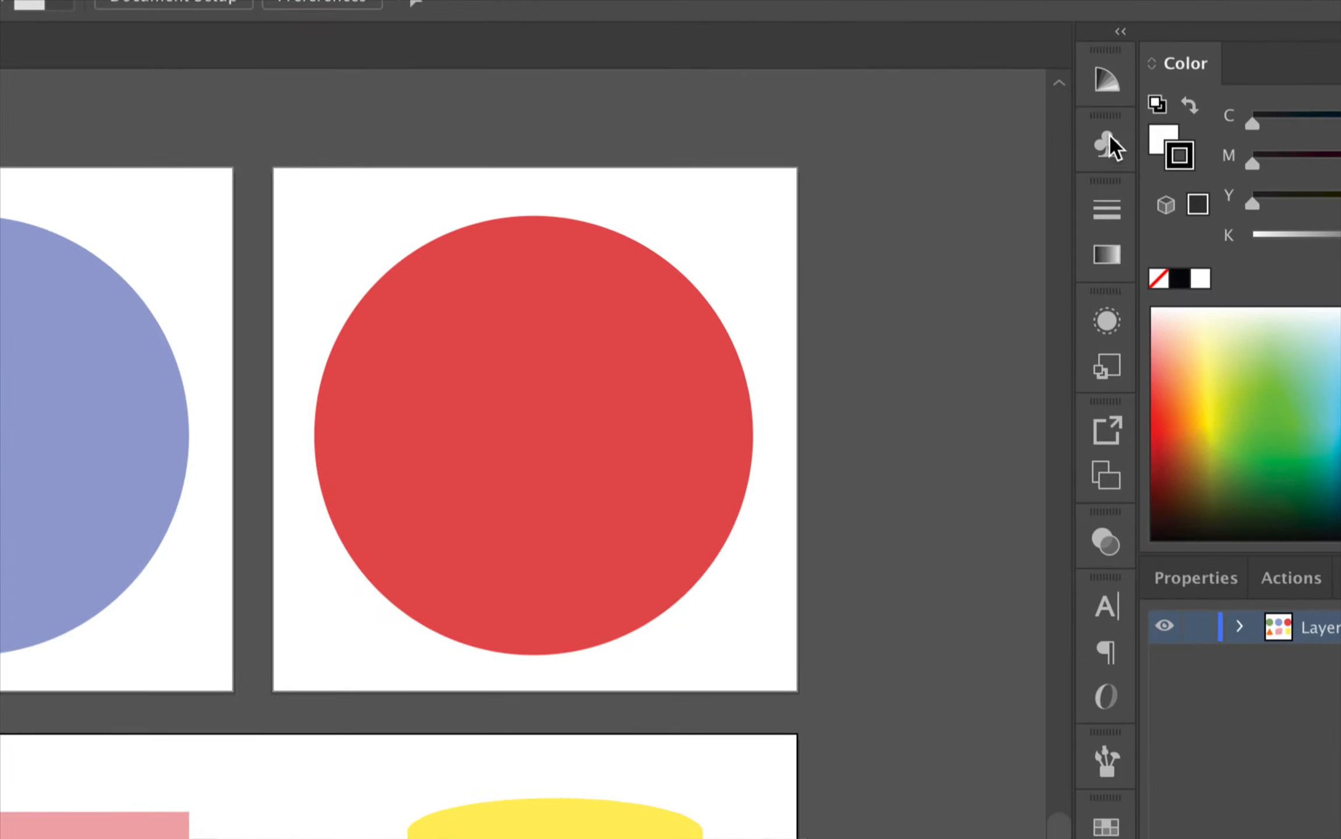
Step: Open the Brushes panel and move it beside the artboards
{"action": "left_click", "coordinate": [1107, 144]}
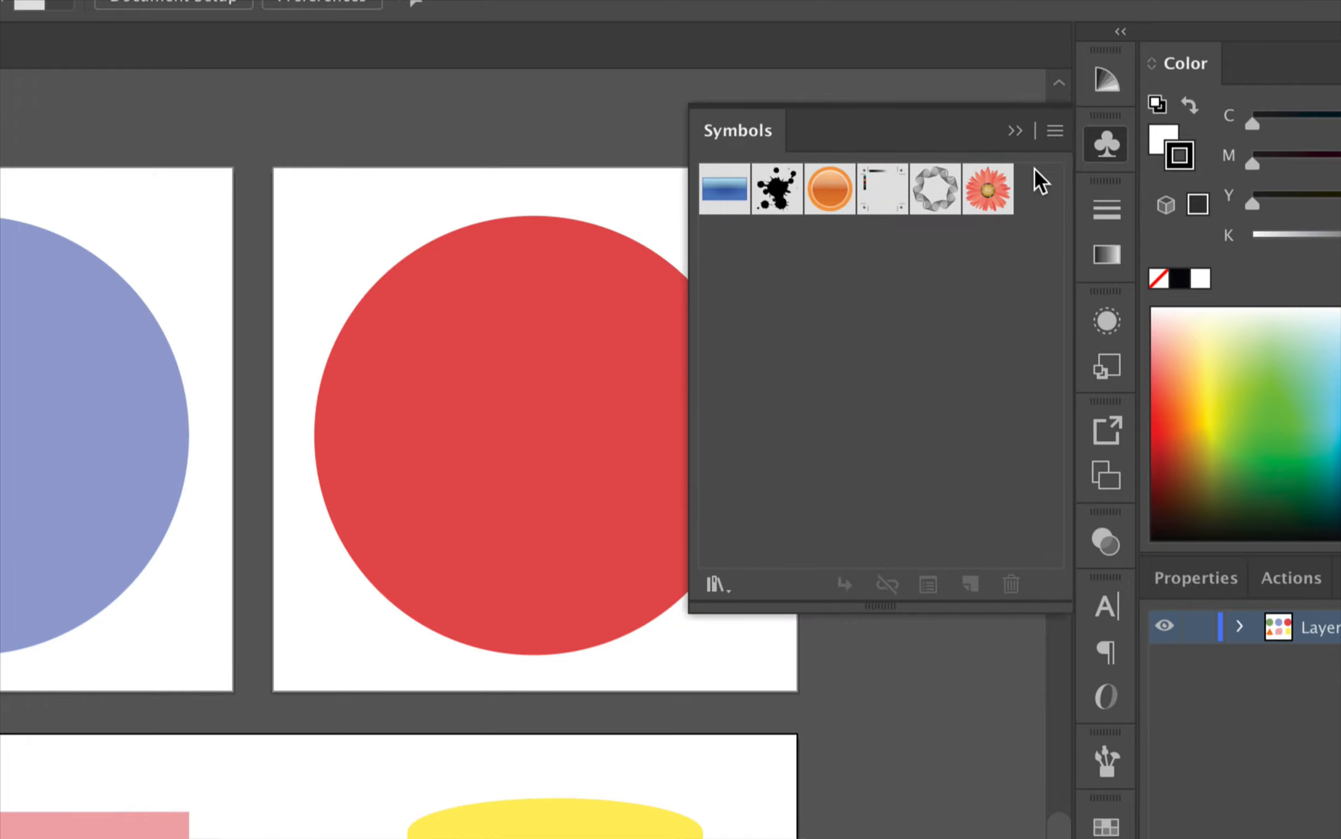
{"action": "left_click", "coordinate": [1107, 143]}
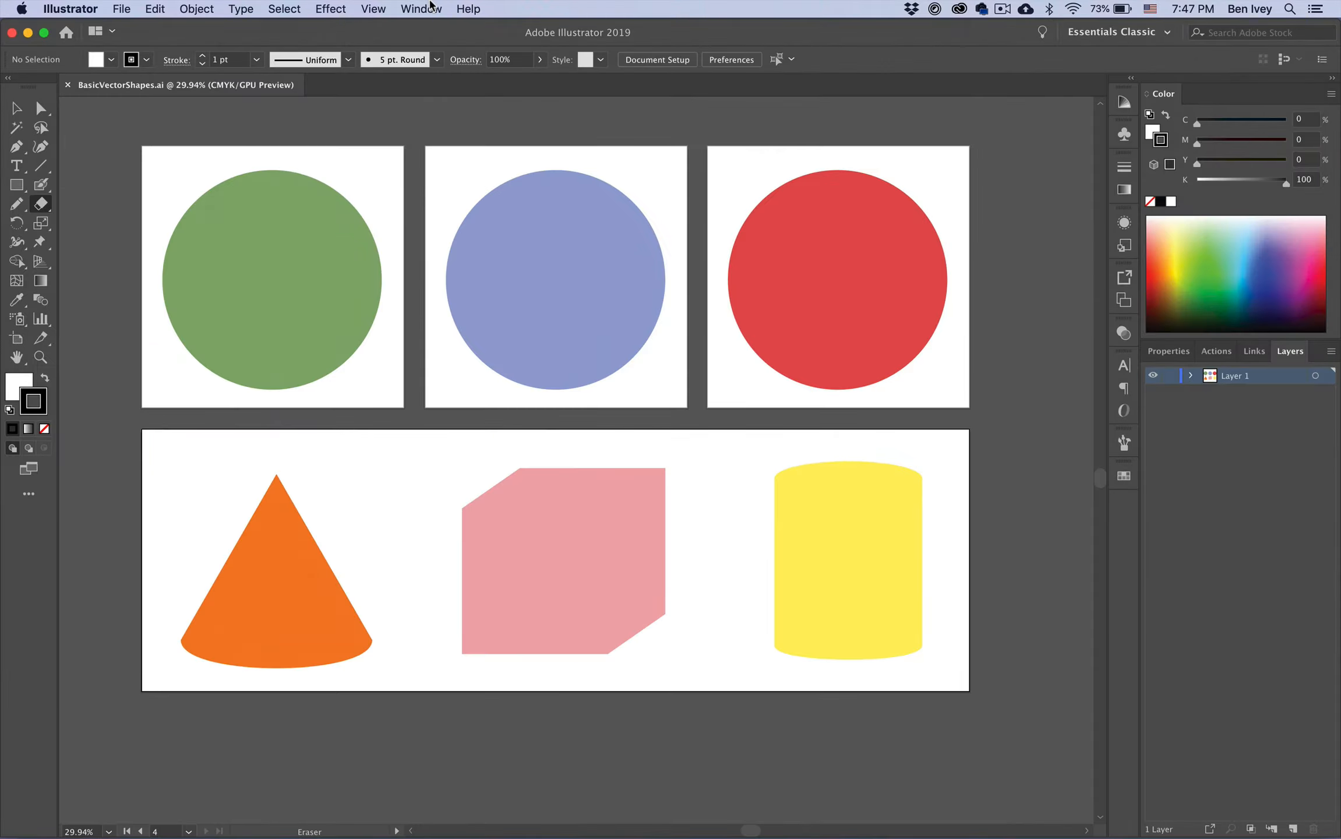
{"action": "left_click", "coordinate": [421, 9]}
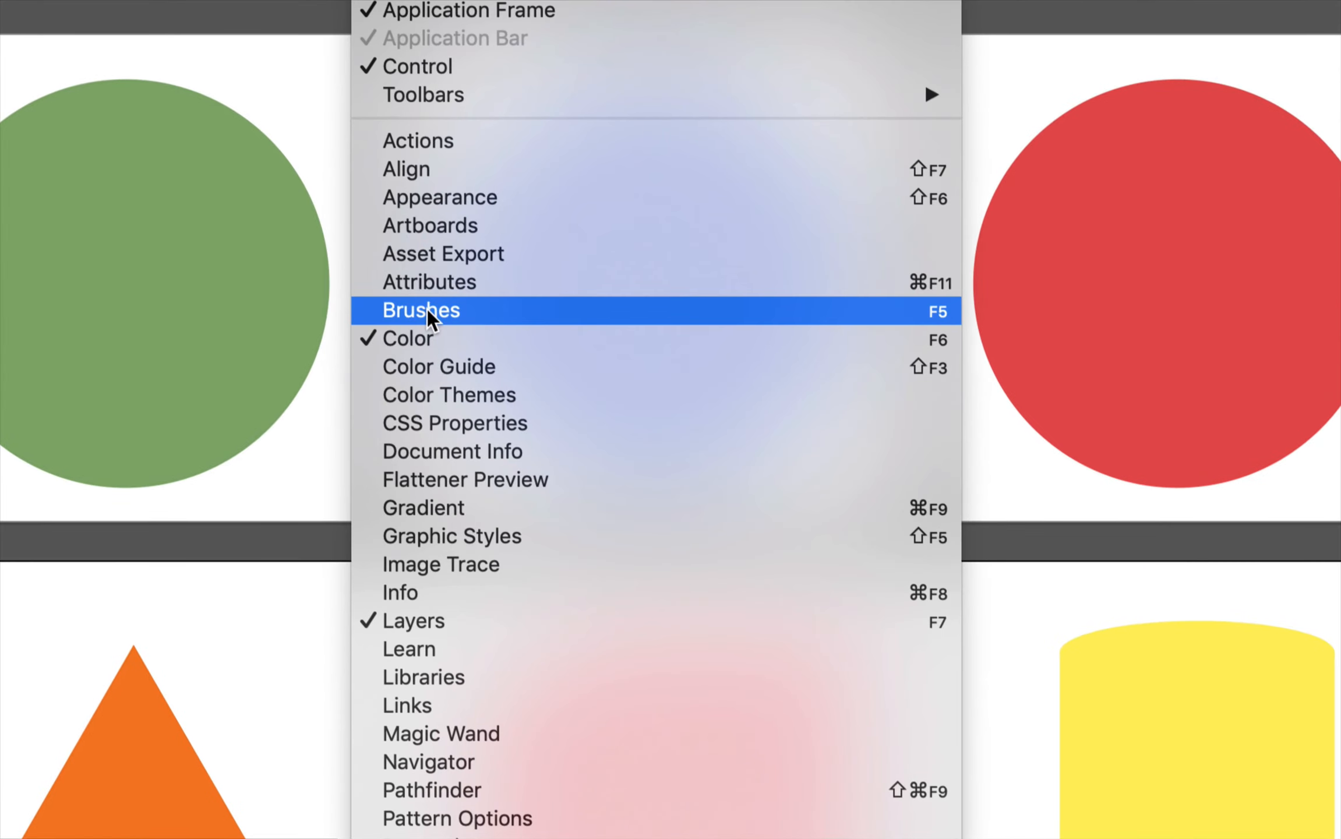
{"action": "left_click", "coordinate": [428, 317]}
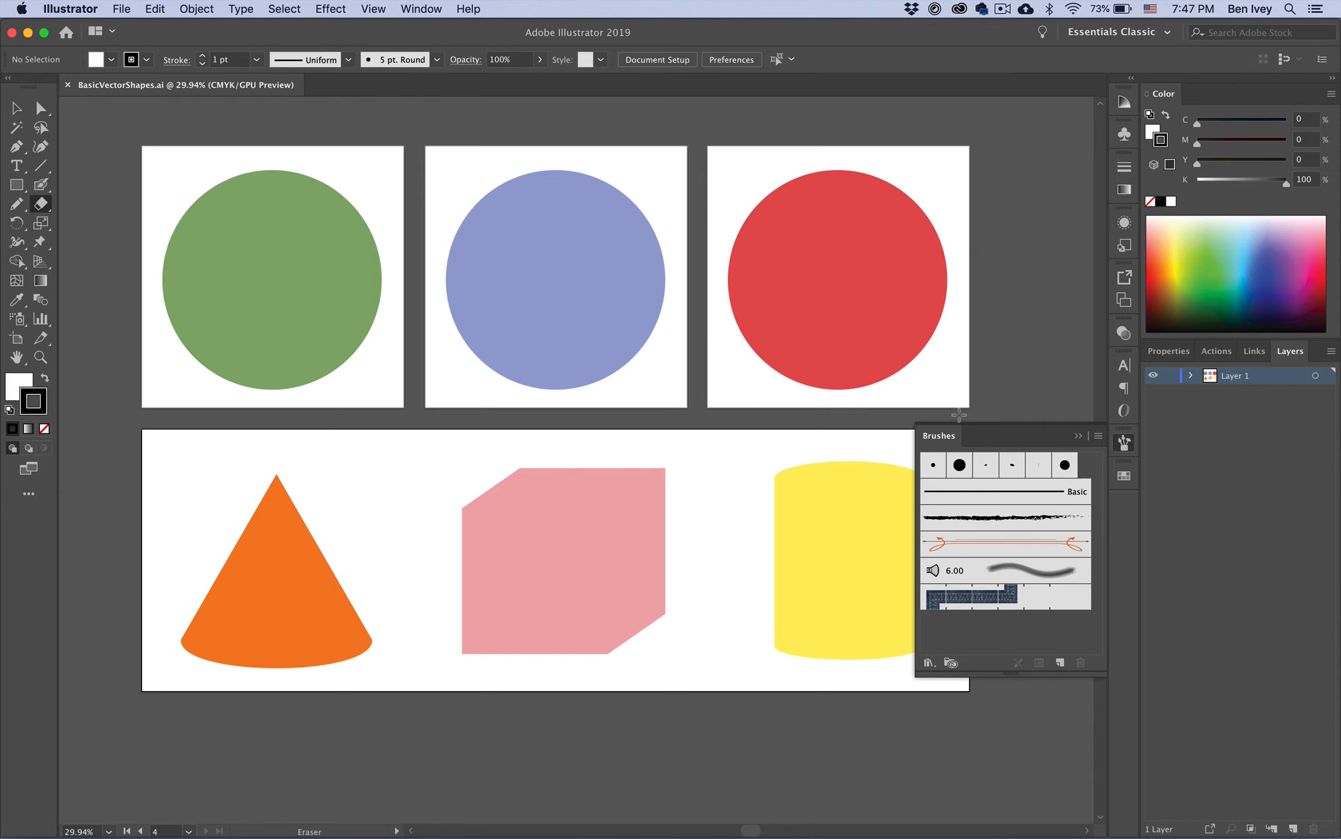
{"action": "mouse_move", "coordinate": [943, 435]}
{"action": "left_mouse_down"}
{"action": "mouse_move", "coordinate": [964, 275]}
{"action": "mouse_move", "coordinate": [927, 181]}
{"action": "left_mouse_up"}
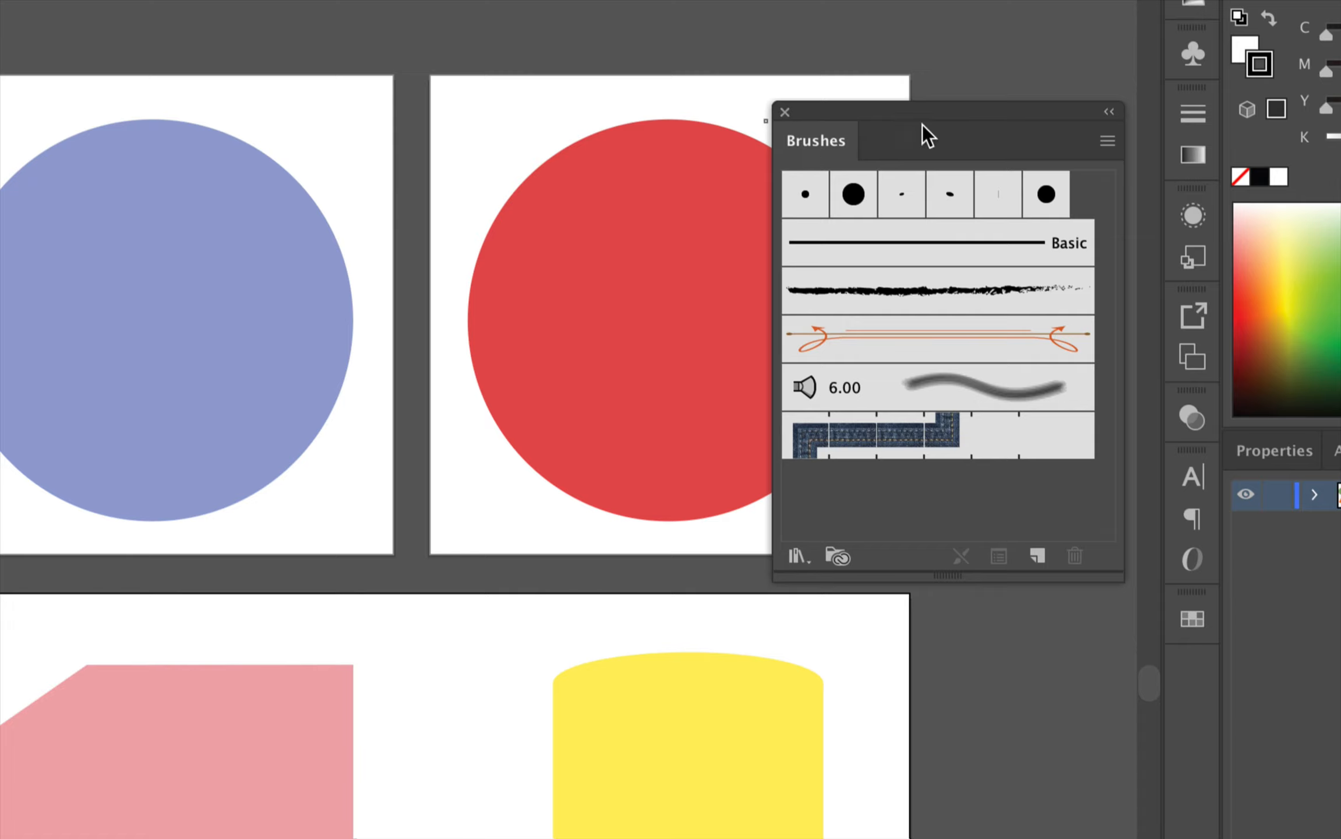
Step: Load the brush library Iveys Custom Brushes.ai from the Basic Vector Shapes folder as an other library
{"action": "left_click", "coordinate": [1107, 141]}
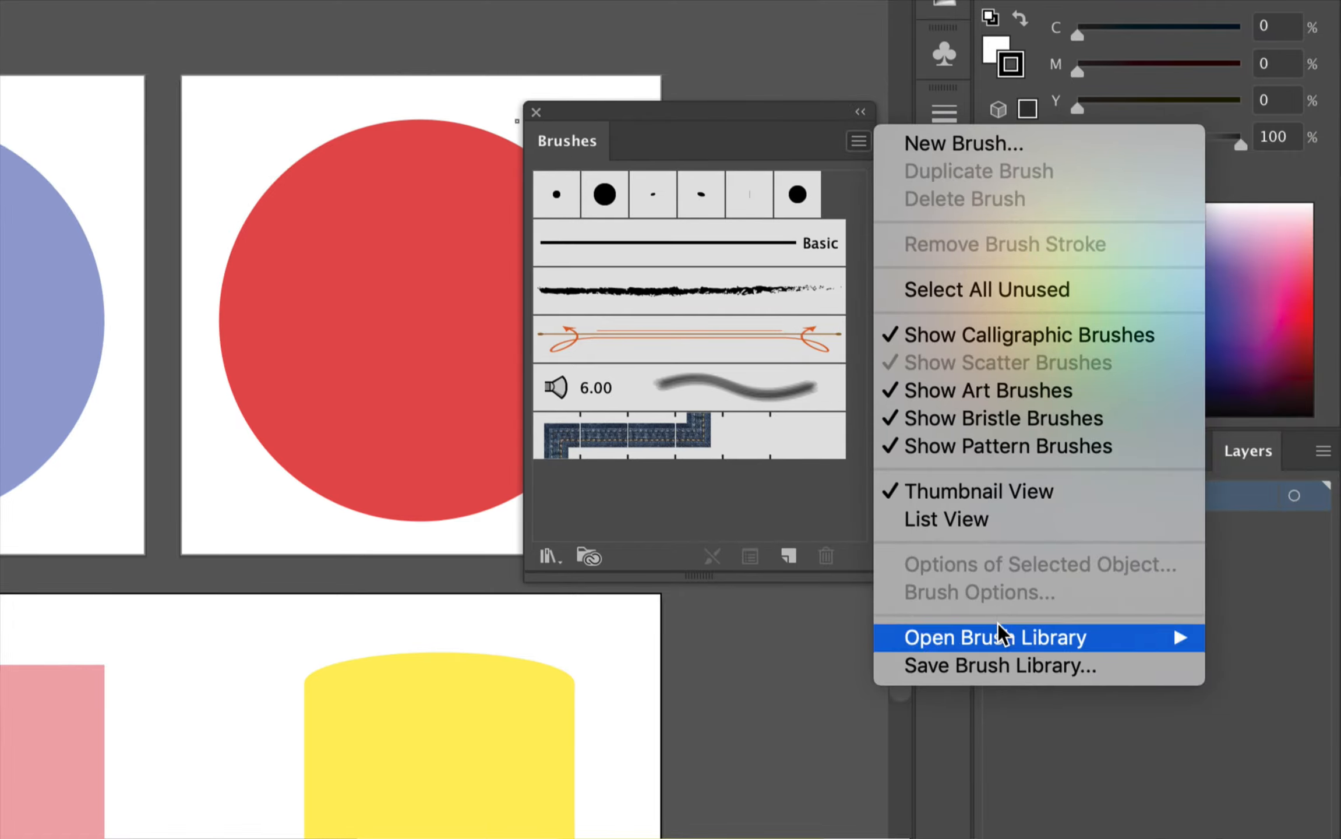
{"action": "mouse_move", "coordinate": [1003, 647]}
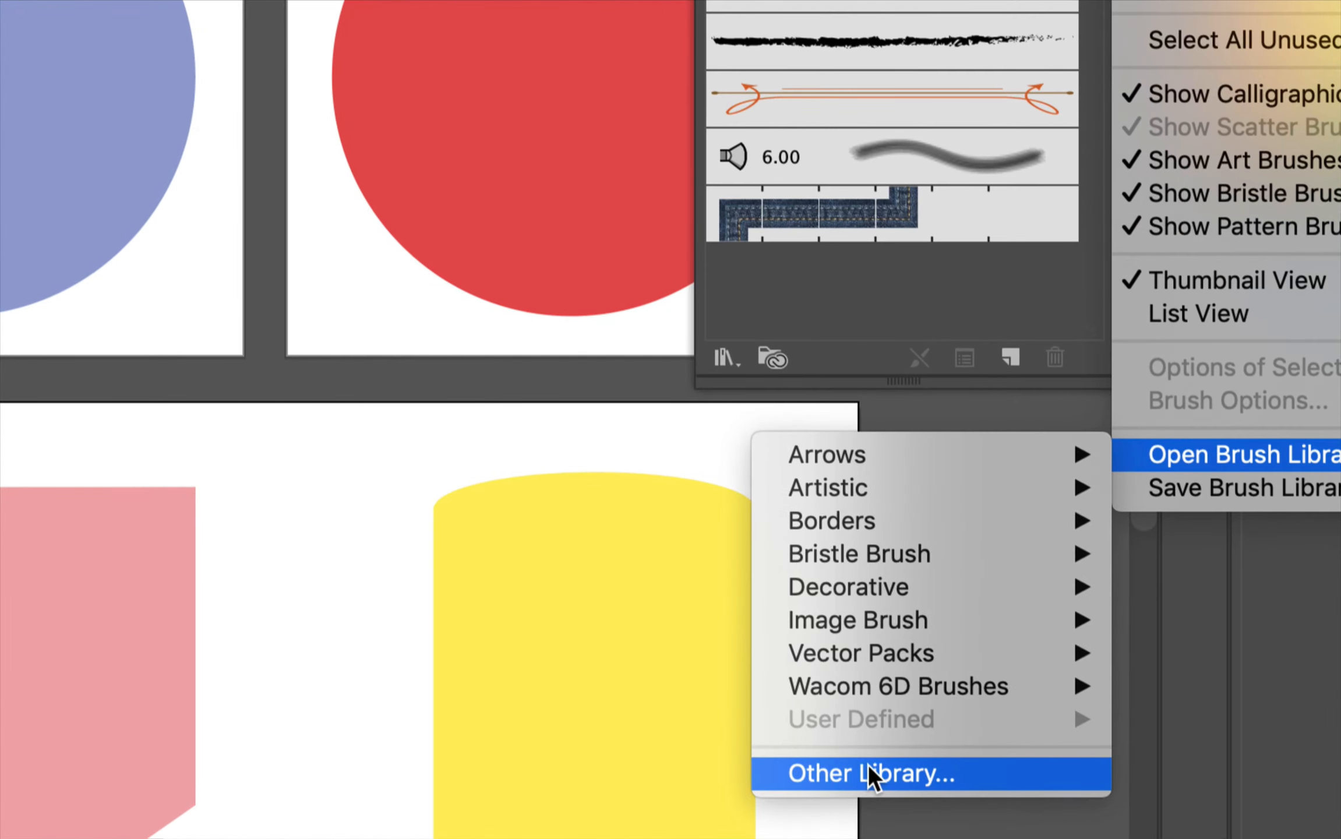
{"action": "left_click", "coordinate": [867, 763]}
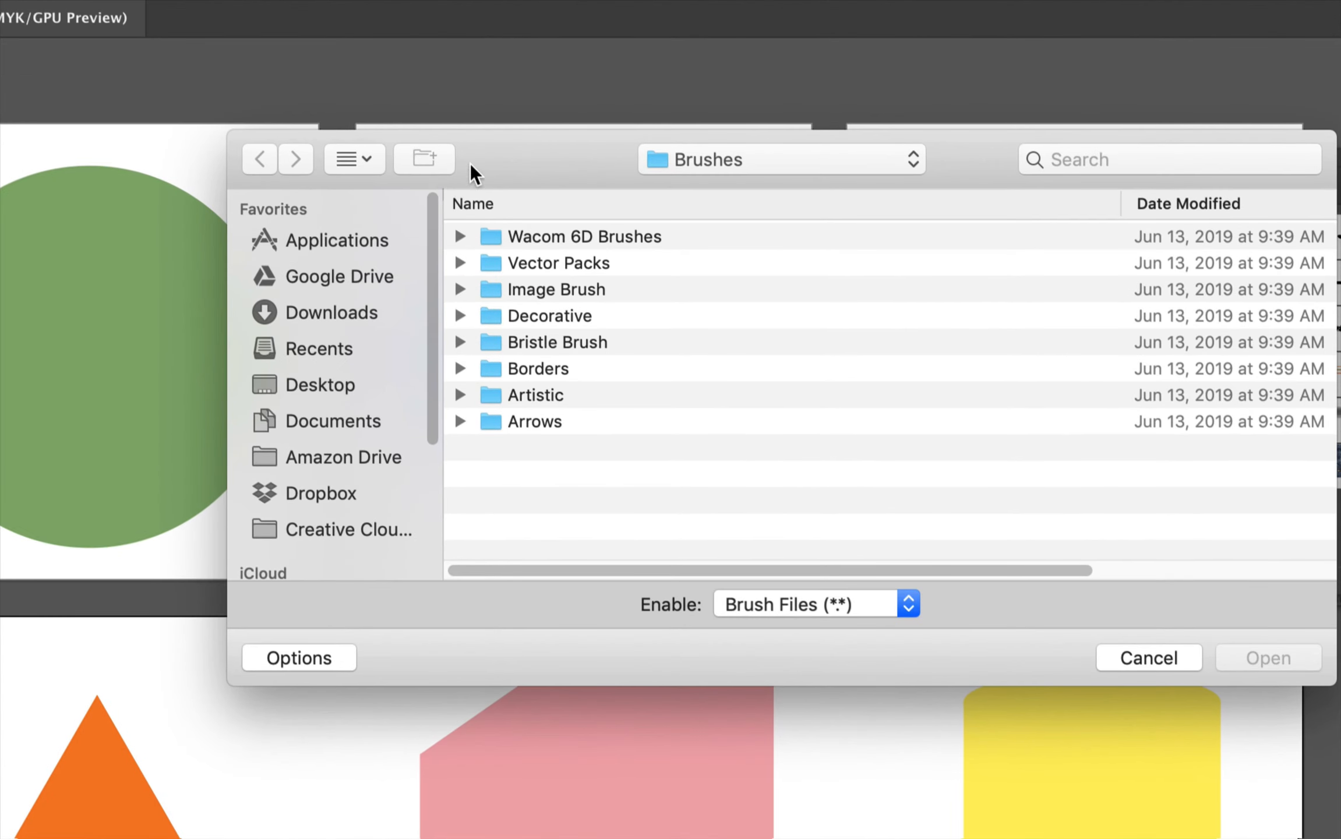
{"action": "left_click", "coordinate": [697, 164]}
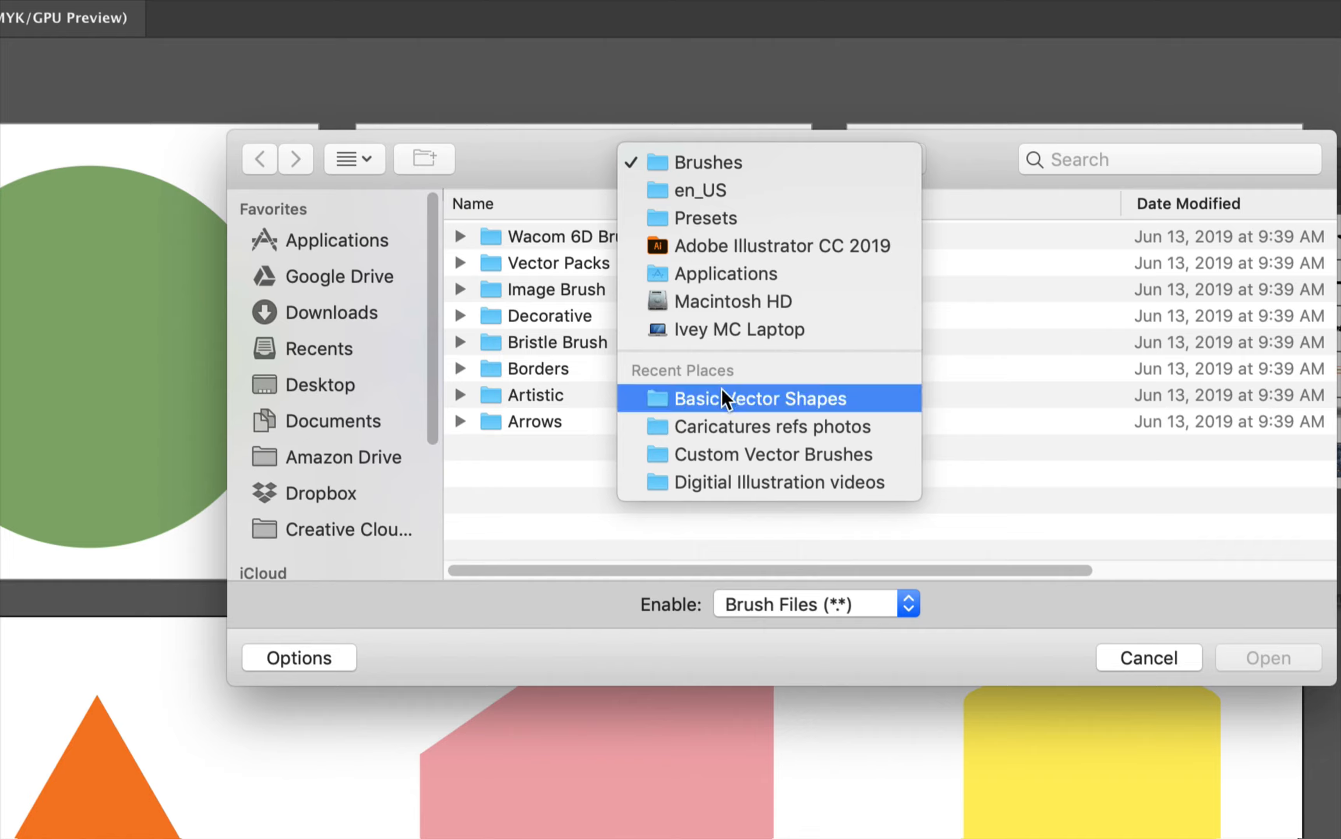
{"action": "left_click", "coordinate": [762, 398]}
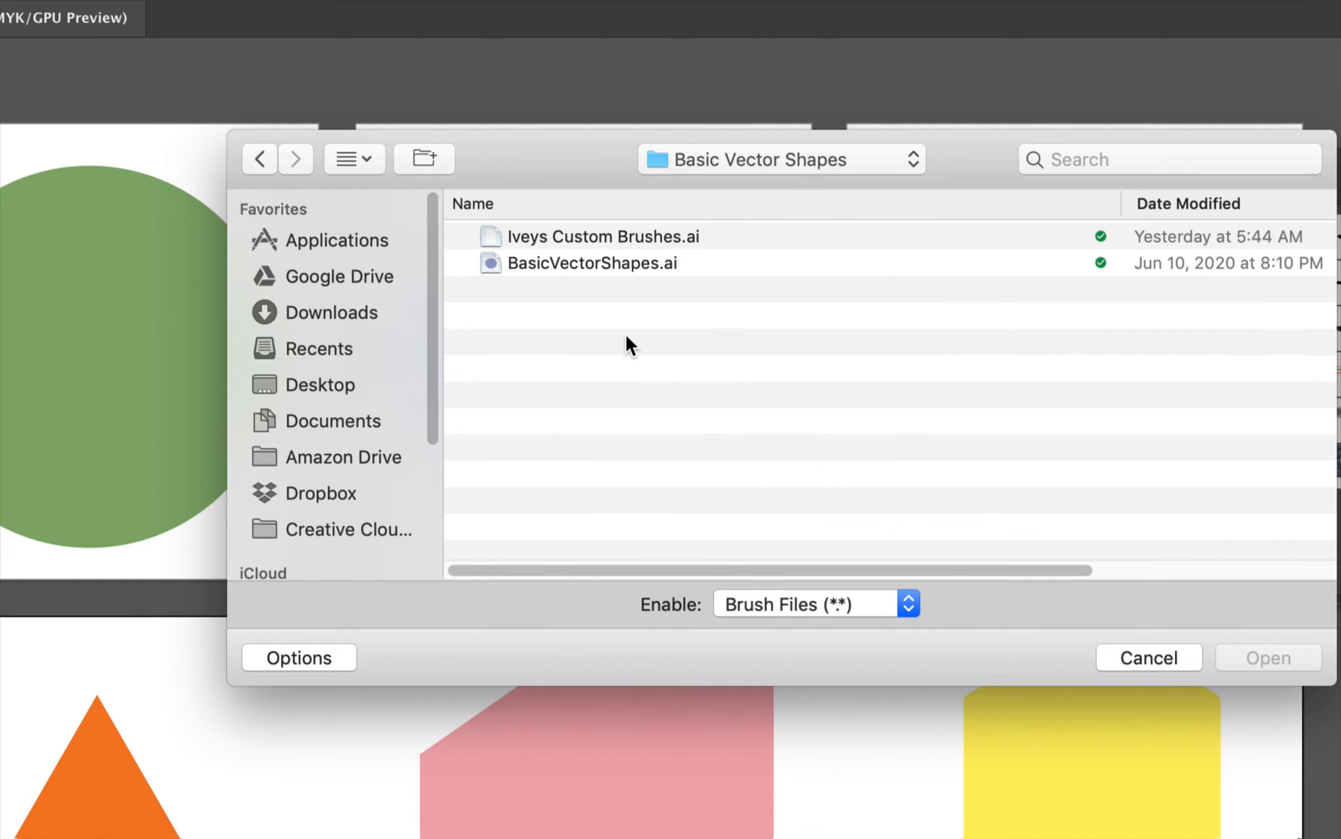
{"action": "left_click", "coordinate": [527, 236]}
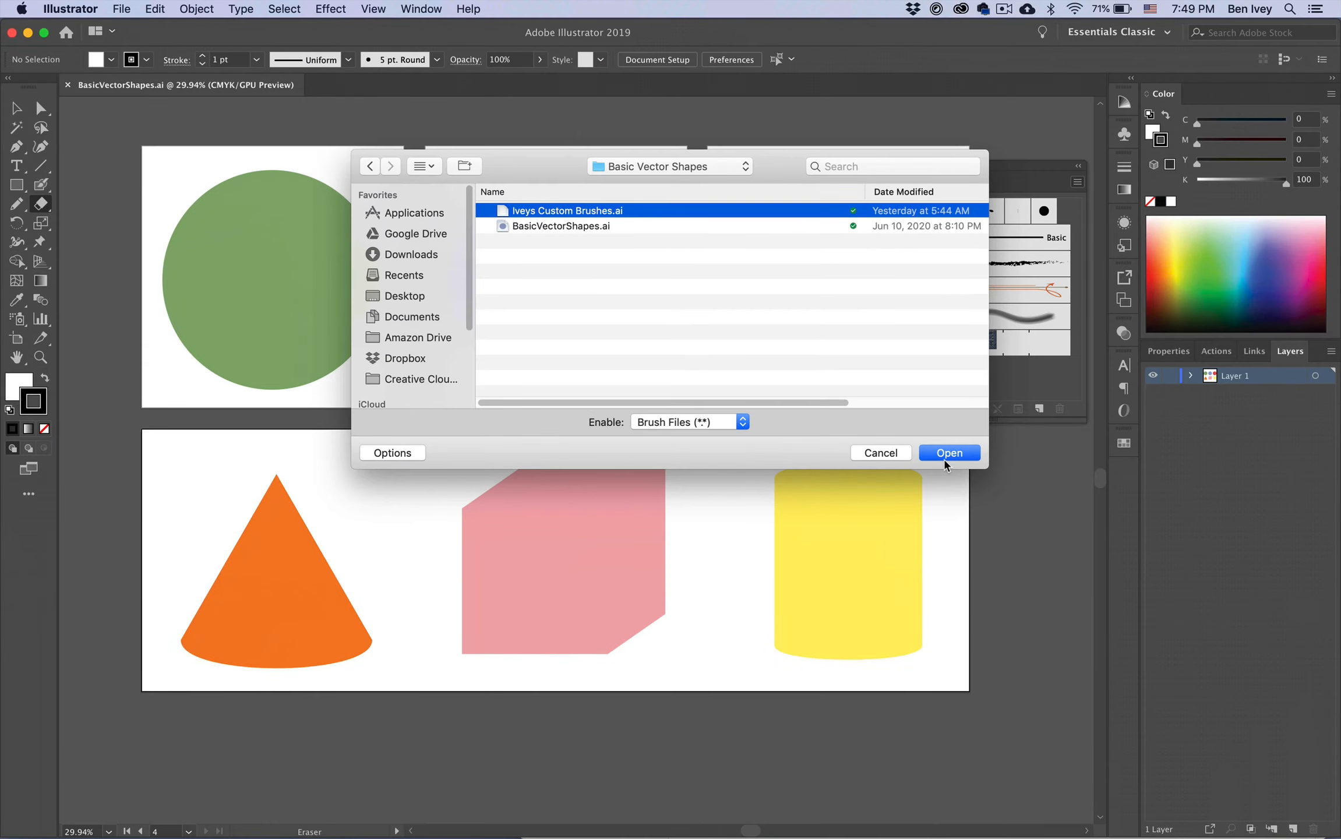
{"action": "left_click", "coordinate": [1267, 657]}
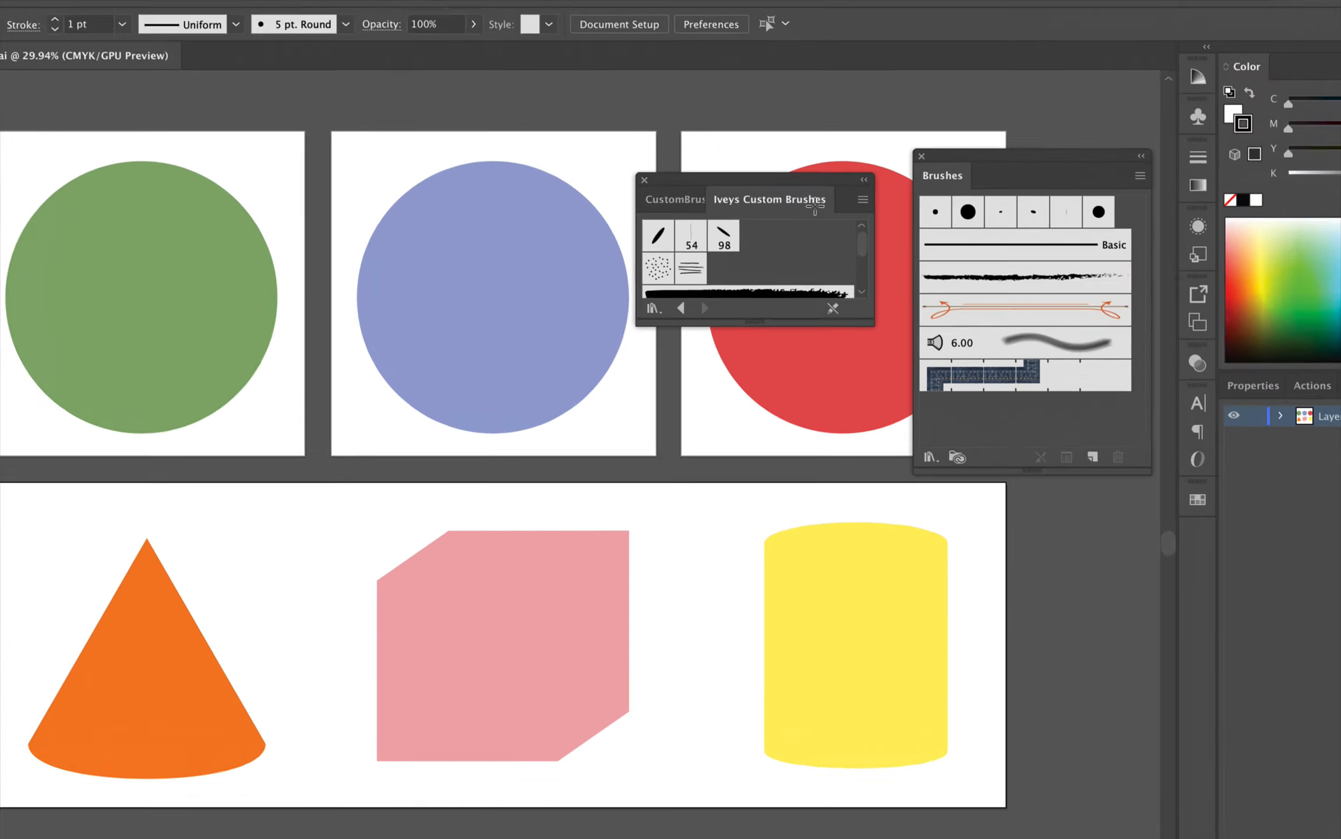
Step: Lengthen the Iveys Custom Brushes panel to show all its brushes
{"action": "left_click_drag", "start_coordinate": [750, 320], "coordinate": [751, 423]}
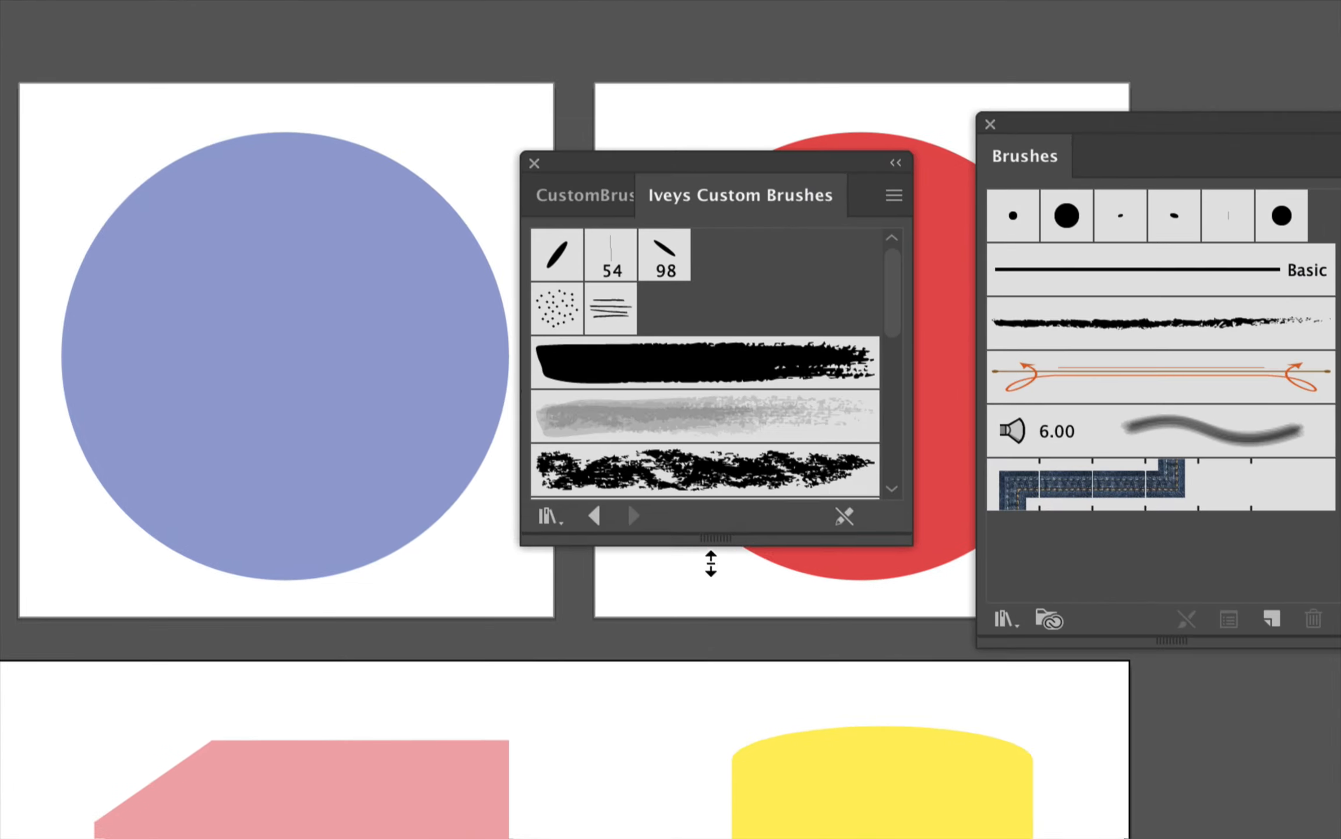
{"action": "left_click_drag", "start_coordinate": [711, 563], "coordinate": [710, 815]}
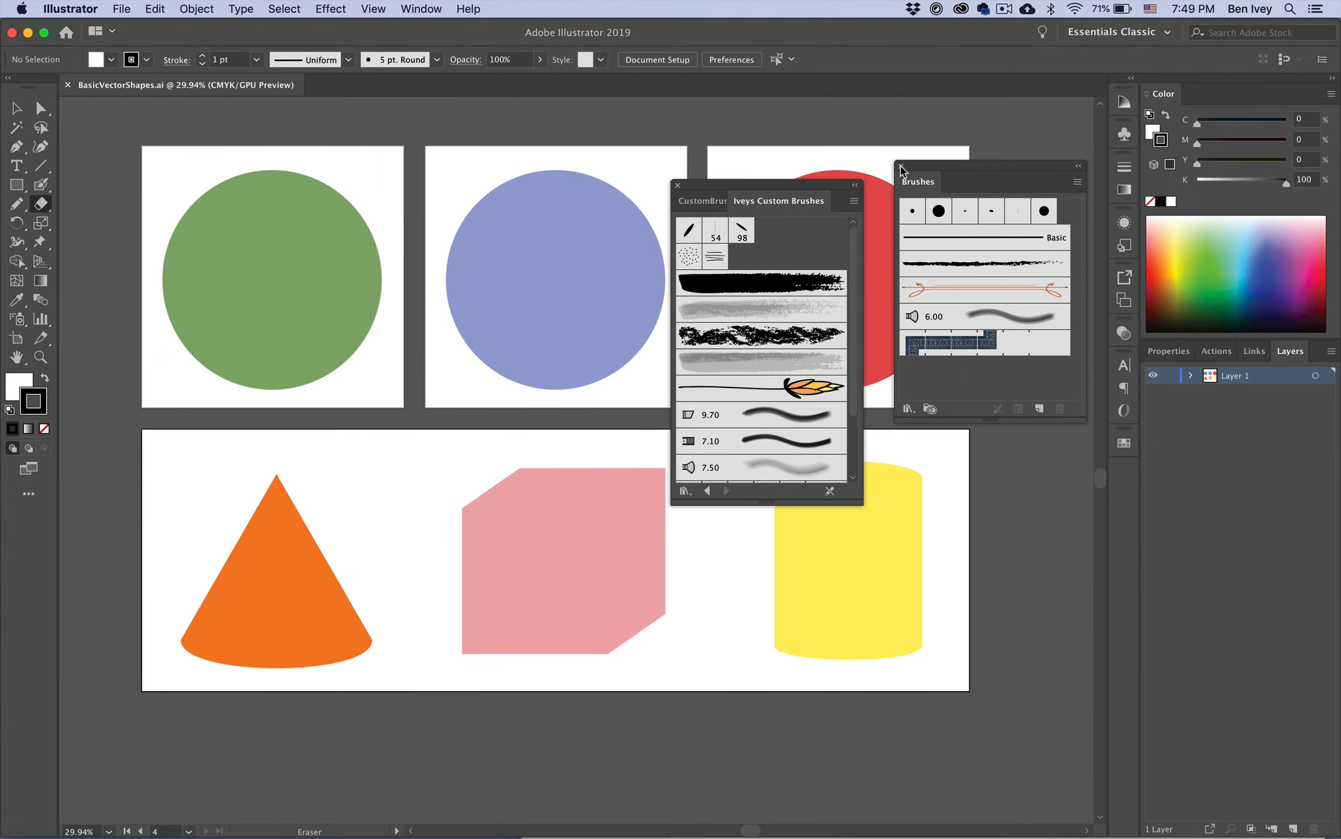
Step: Close the Brushes panel and move the Iveys Custom Brushes panel up beside the artboards
{"action": "left_click", "coordinate": [901, 166]}
{"action": "mouse_move", "coordinate": [808, 187]}
{"action": "left_mouse_down"}
{"action": "mouse_move", "coordinate": [979, 143]}
{"action": "mouse_move", "coordinate": [889, 243]}
{"action": "mouse_move", "coordinate": [939, 137]}
{"action": "left_mouse_up"}
{"action": "left_click", "coordinate": [849, 139]}
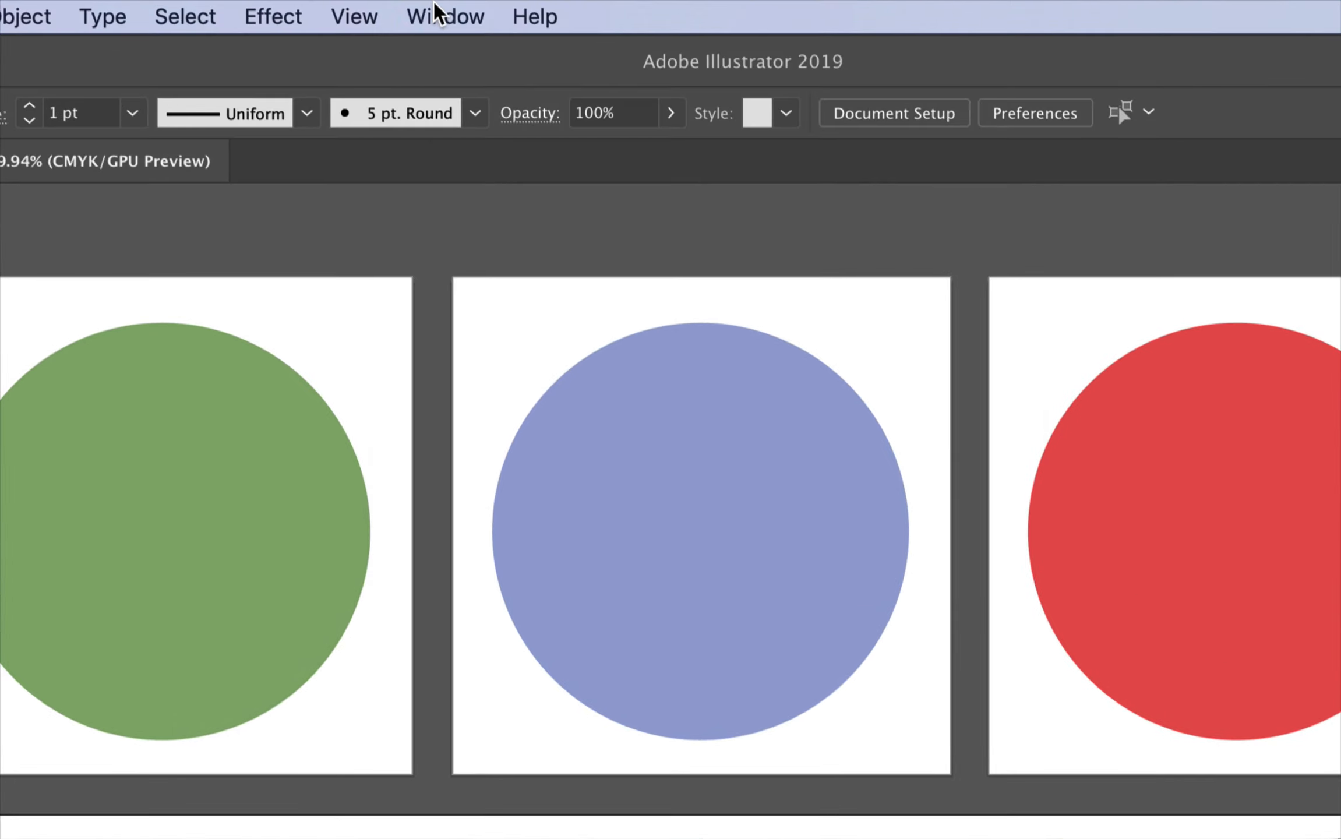
Step: Open the Appearance panel and toggle its New Art Has Basic Appearance option
{"action": "left_click", "coordinate": [420, 9]}
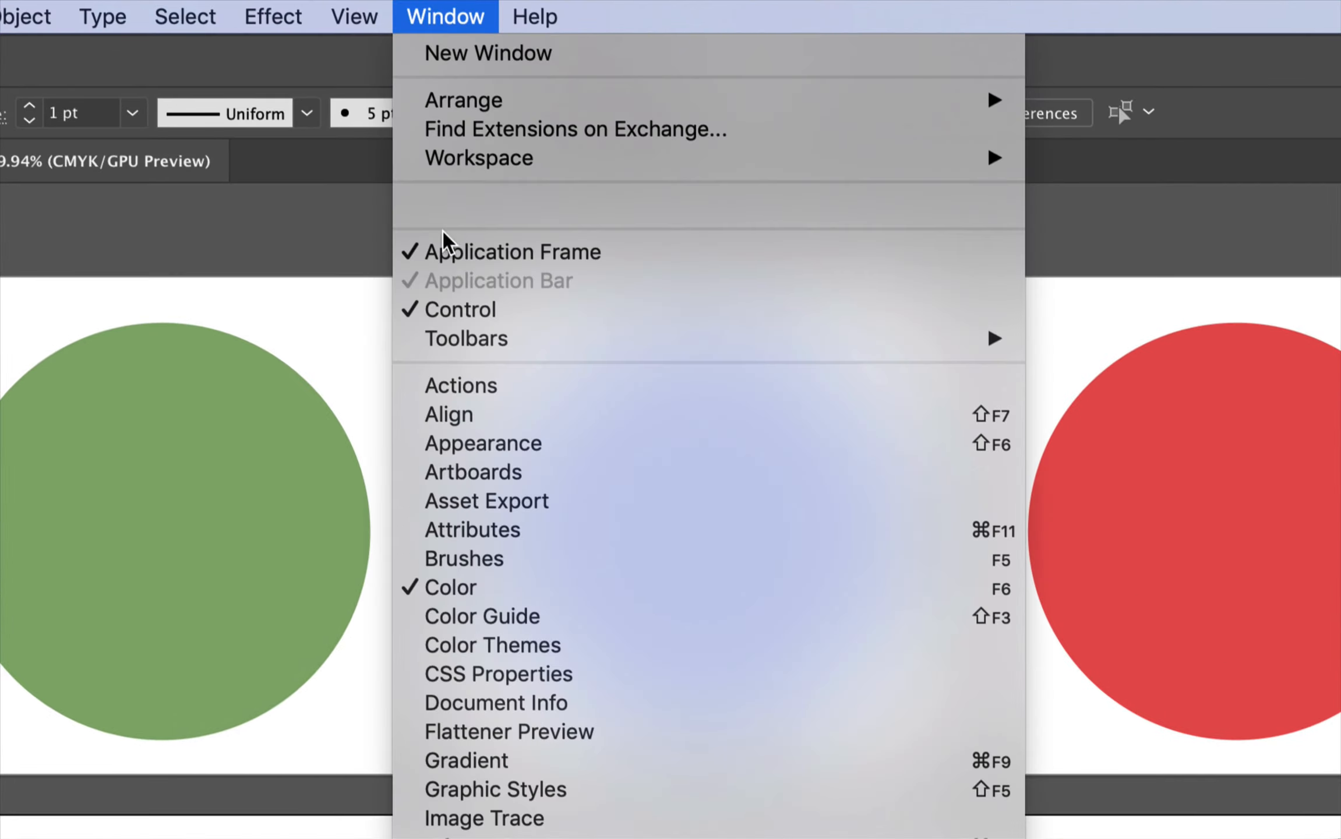
{"action": "left_click", "coordinate": [469, 449]}
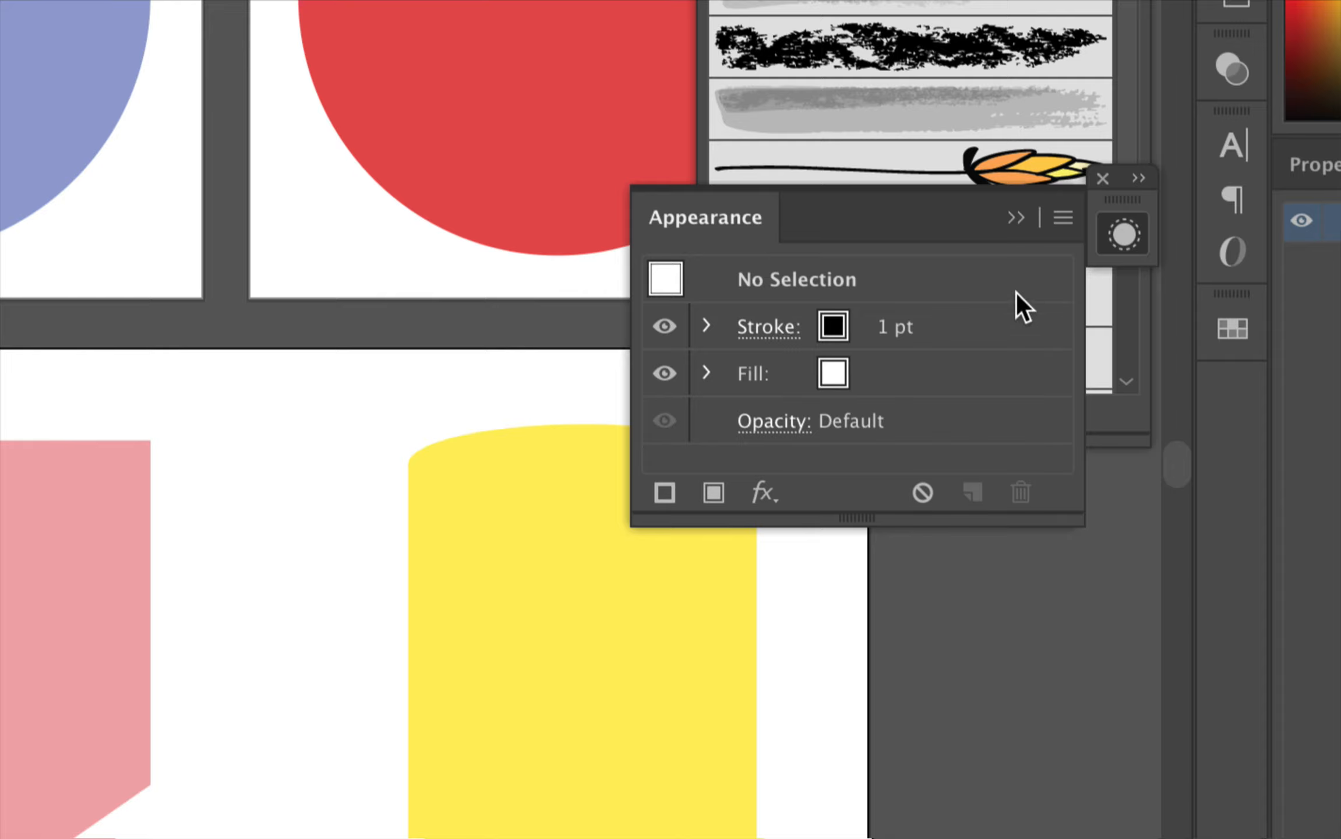
{"action": "left_click", "coordinate": [1062, 219]}
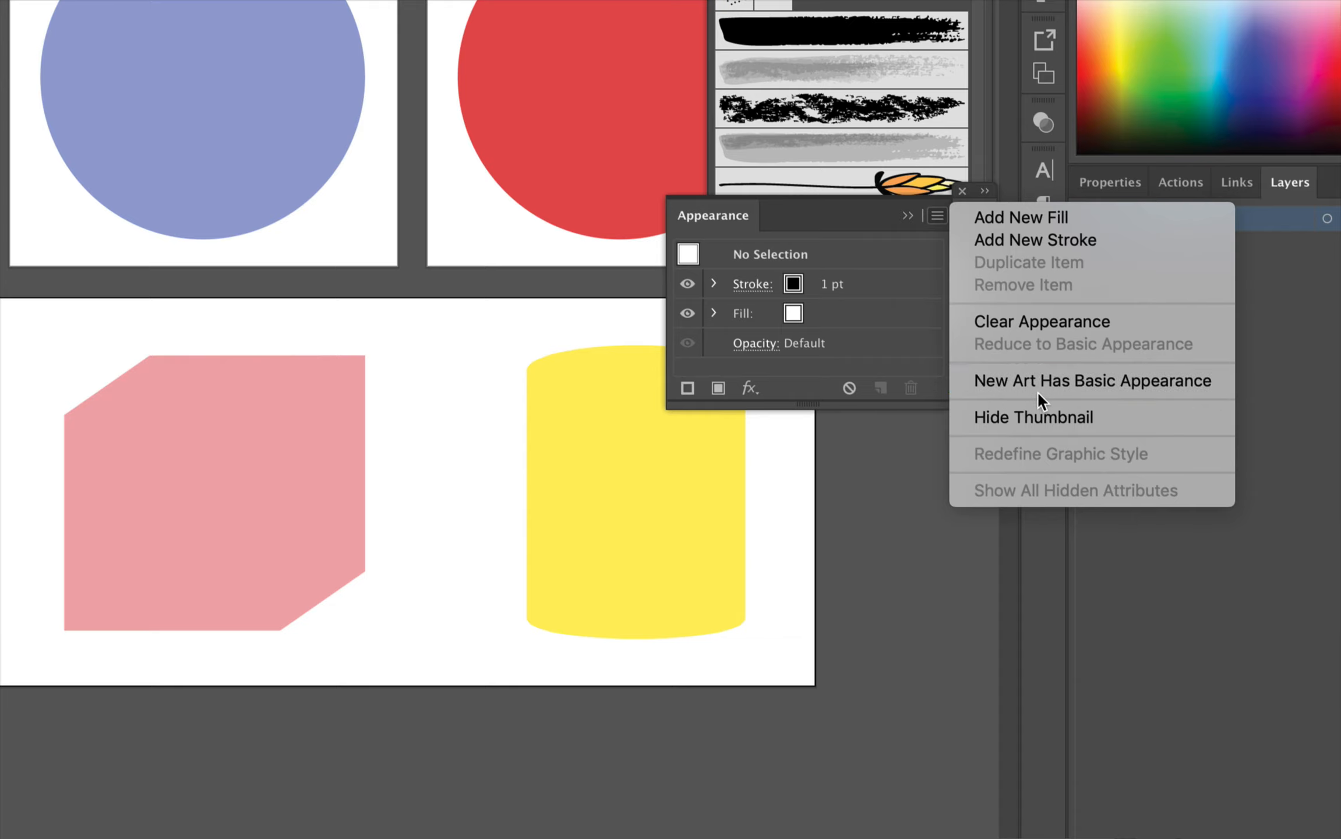
{"action": "left_click", "coordinate": [950, 383]}
Step: Collapse the Appearance panel to an icon and dock it in the panel column
{"action": "left_click", "coordinate": [861, 241]}
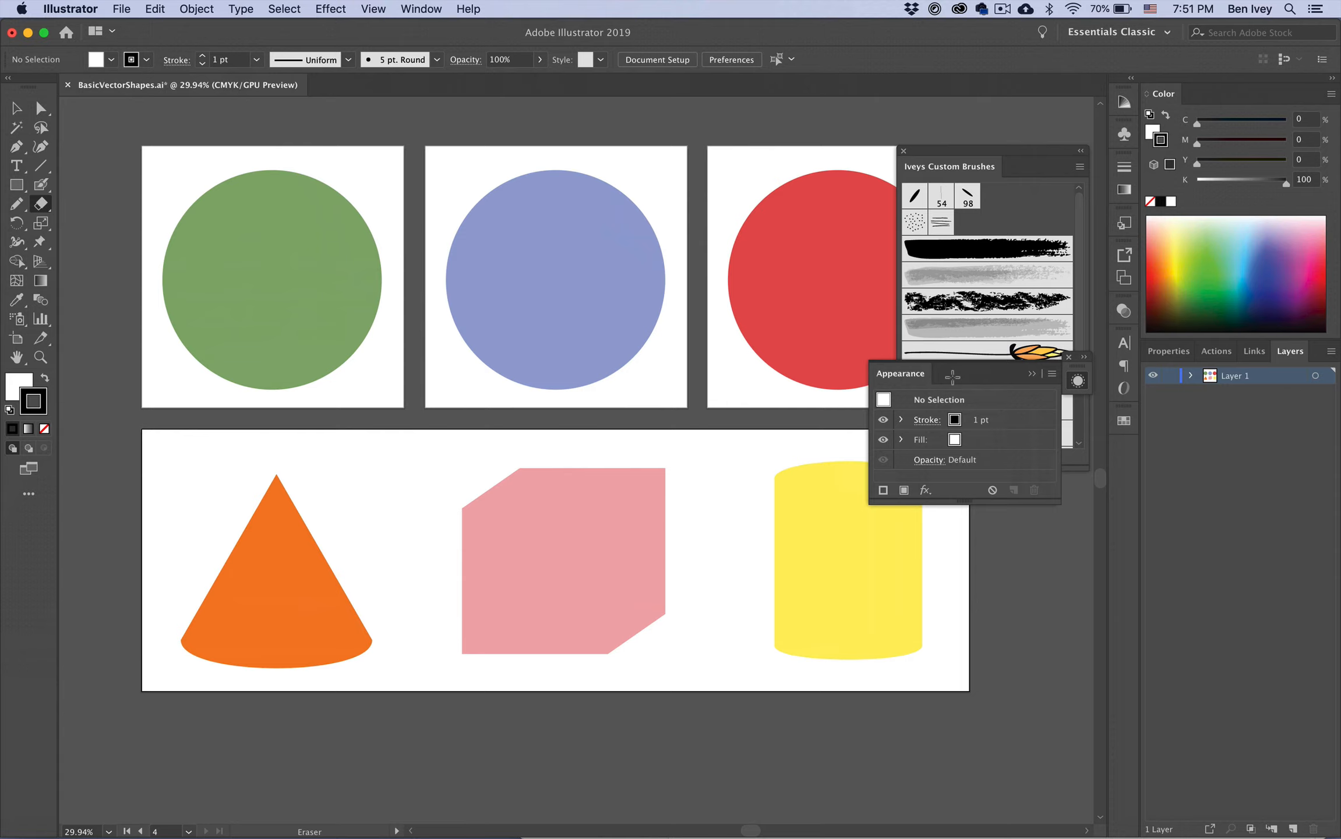
{"action": "left_click", "coordinate": [1077, 379]}
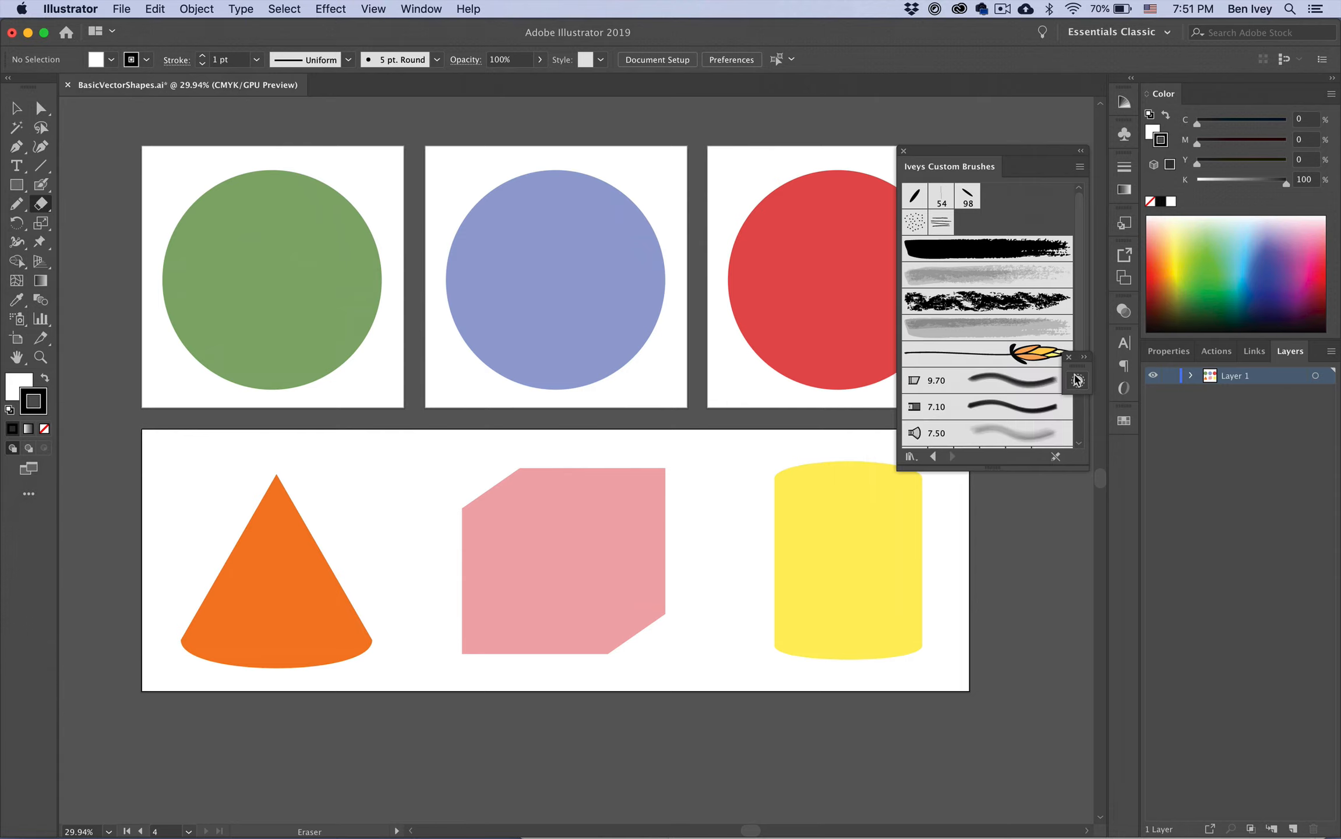
{"action": "left_click", "coordinate": [1077, 379]}
{"action": "left_click_drag", "start_coordinate": [1118, 393], "coordinate": [1125, 460]}
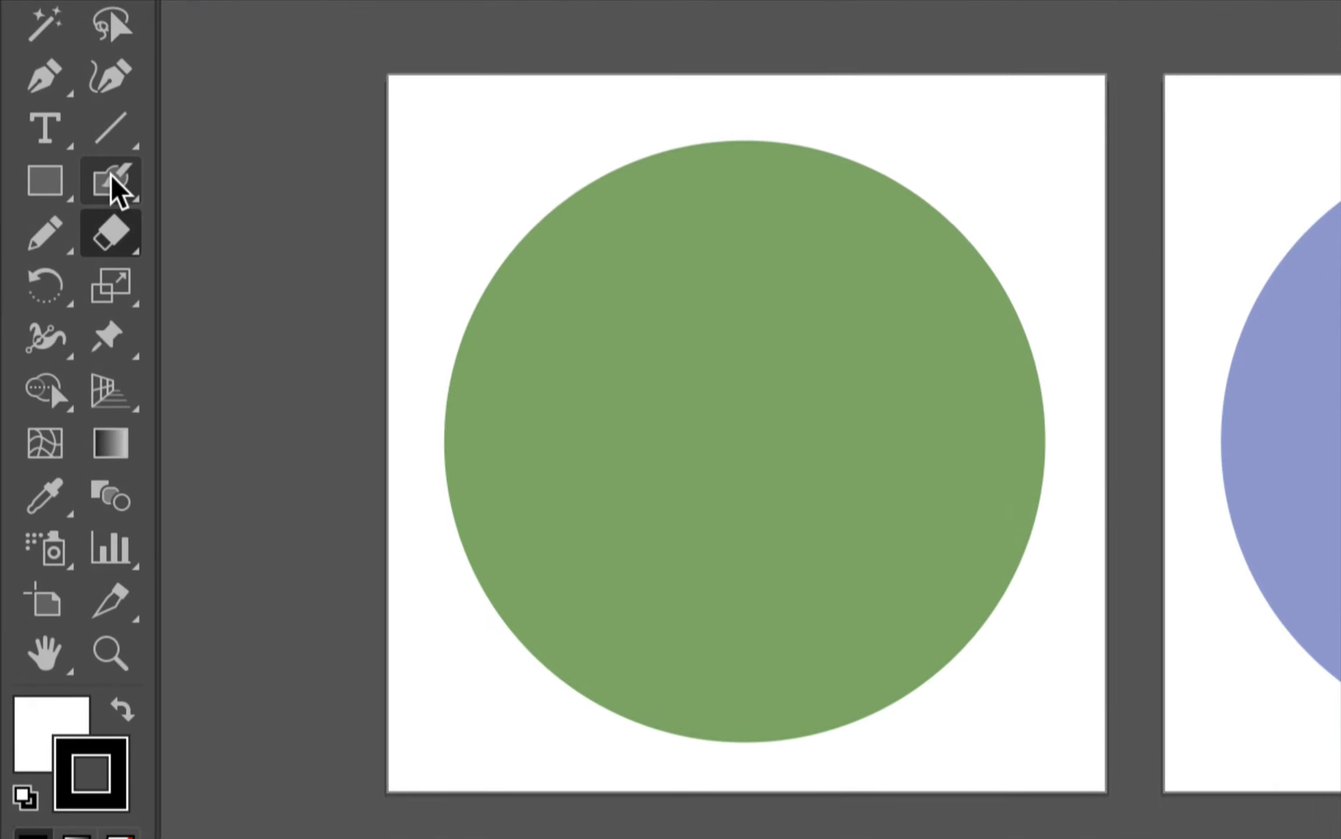
Step: Select the Paintbrush tool and confirm its tool options with the default settings
{"action": "left_click", "coordinate": [41, 183]}
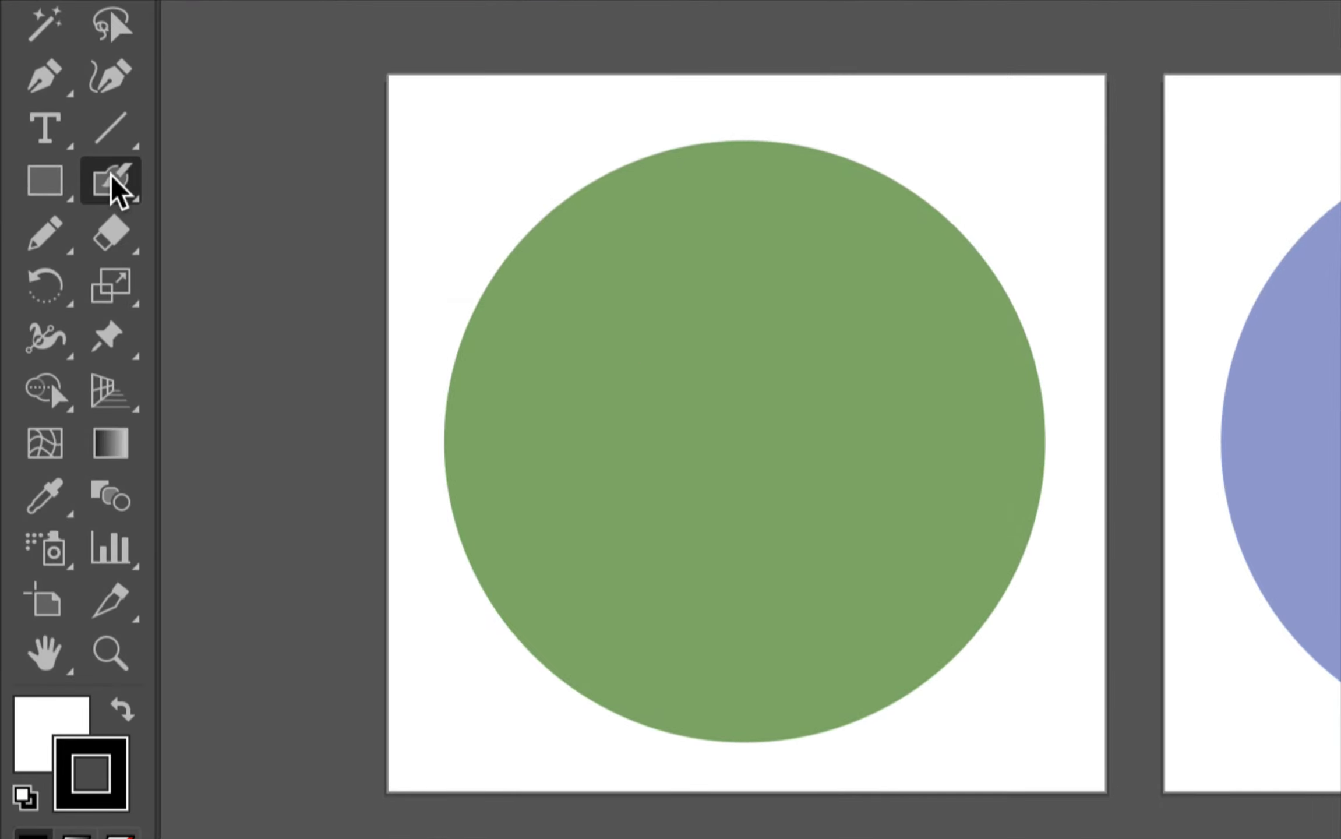
{"action": "left_click_drag", "start_coordinate": [120, 189], "coordinate": [224, 185]}
{"action": "double_click", "coordinate": [108, 173]}
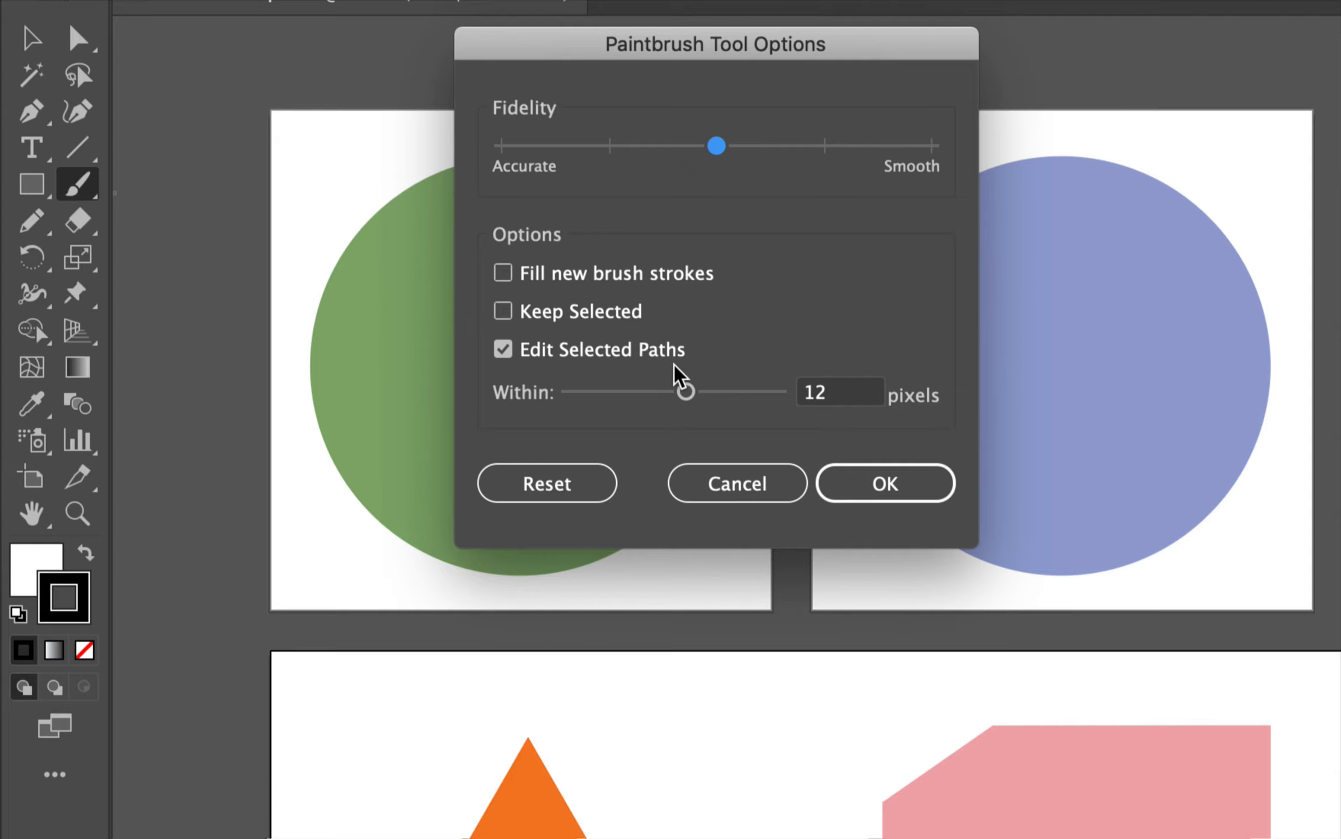
{"action": "left_click", "coordinate": [888, 484]}
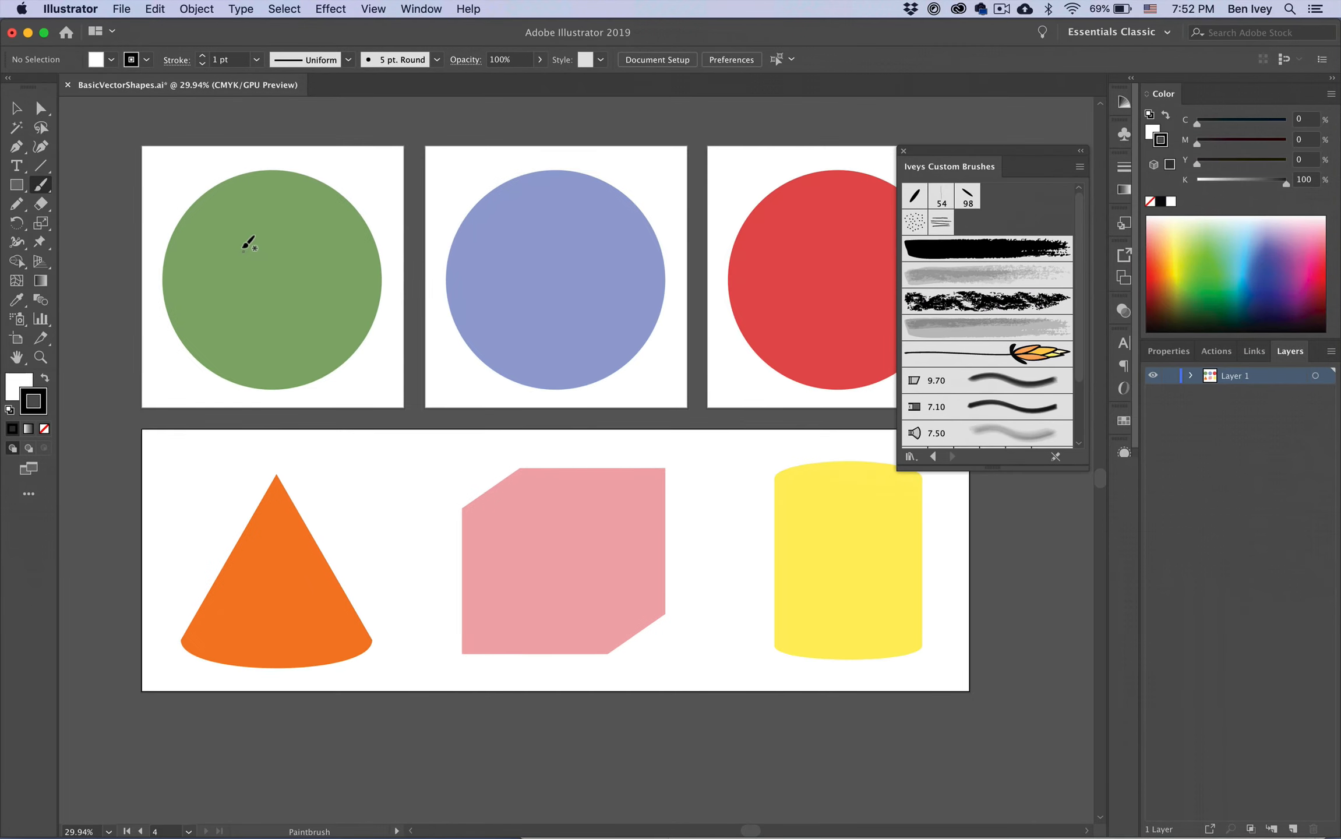
Step: Zoom in on the green circle, select it, and switch back to the Paintbrush tool
{"action": "scroll", "coordinate": [242, 248], "scroll_direction": "up", "scroll_amount": 6}
{"action": "scroll", "coordinate": [242, 247], "scroll_direction": "left", "scroll_amount": 2}
{"action": "scroll", "coordinate": [242, 247], "scroll_direction": "up", "scroll_amount": 1}
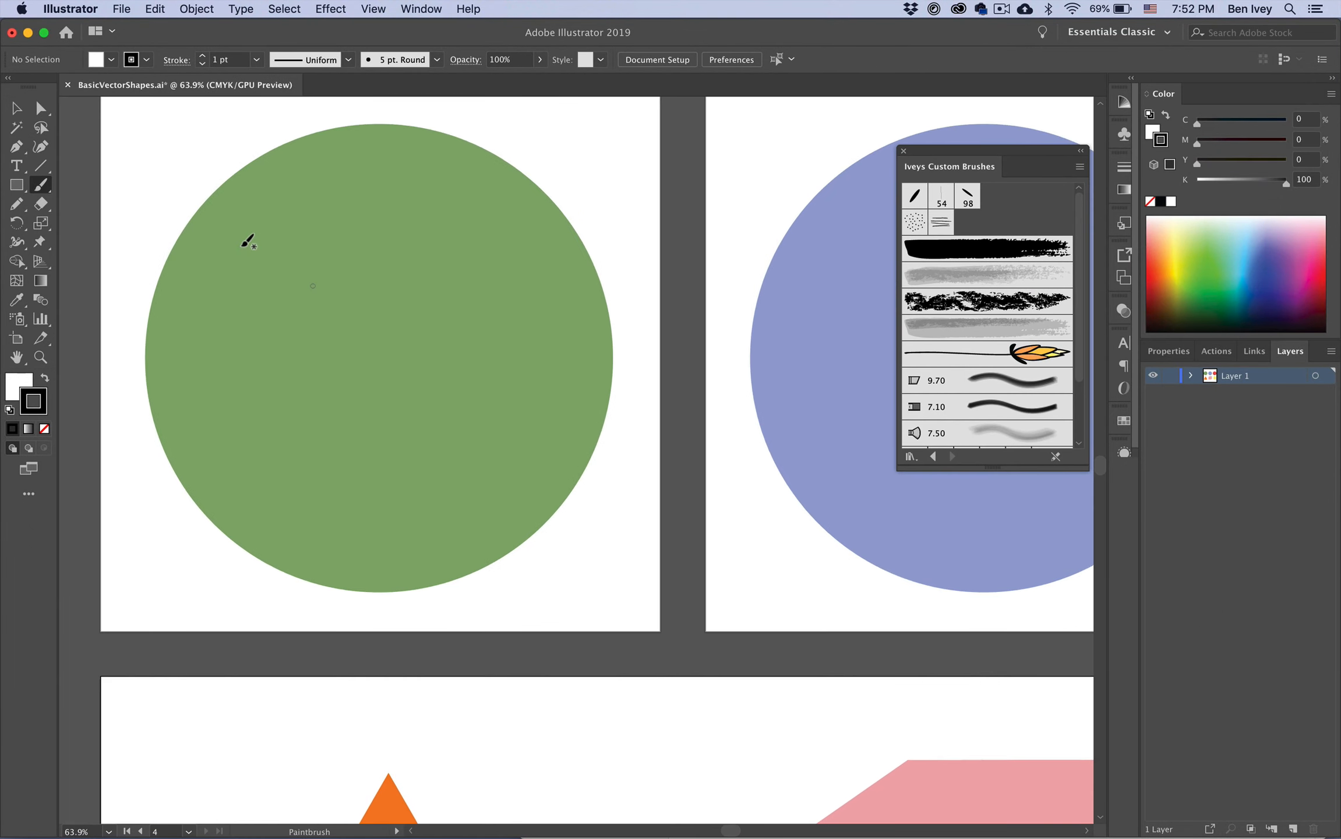
{"action": "scroll", "coordinate": [248, 240], "scroll_direction": "left", "scroll_amount": 2}
{"action": "scroll", "coordinate": [247, 241], "scroll_direction": "up", "scroll_amount": 2}
{"action": "scroll", "coordinate": [247, 240], "scroll_direction": "down", "scroll_amount": 1}
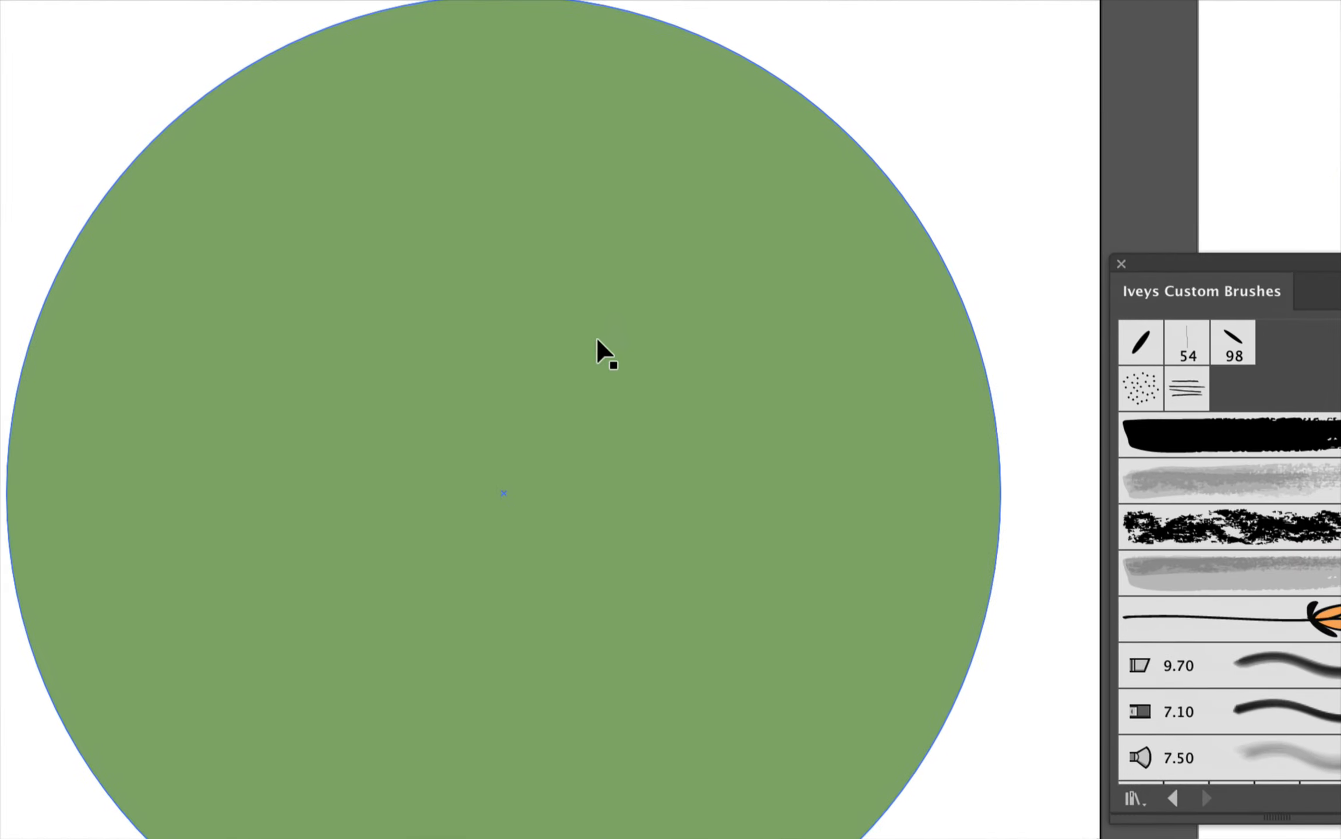
{"action": "left_click", "coordinate": [595, 335]}
{"action": "key", "text": "b"}
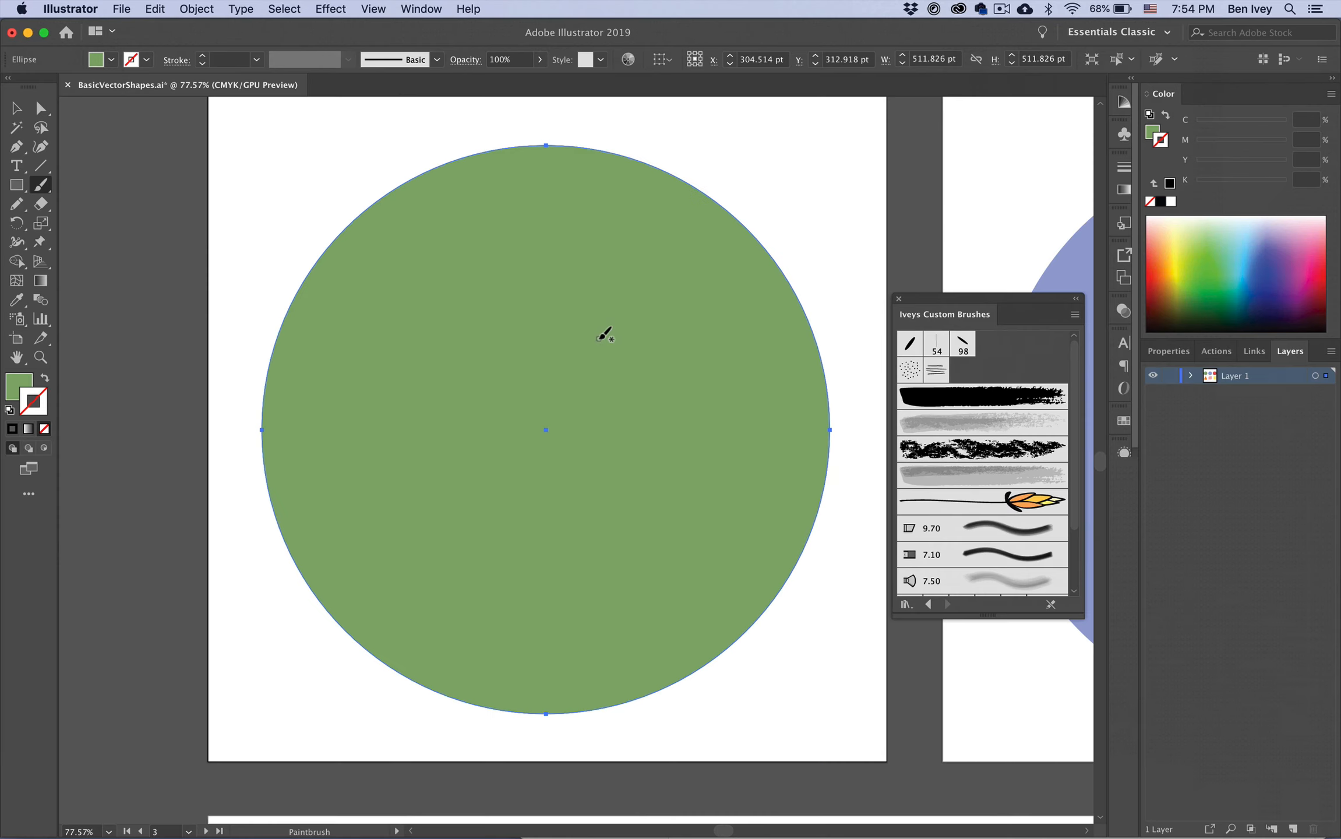
{"action": "key", "text": "x"}
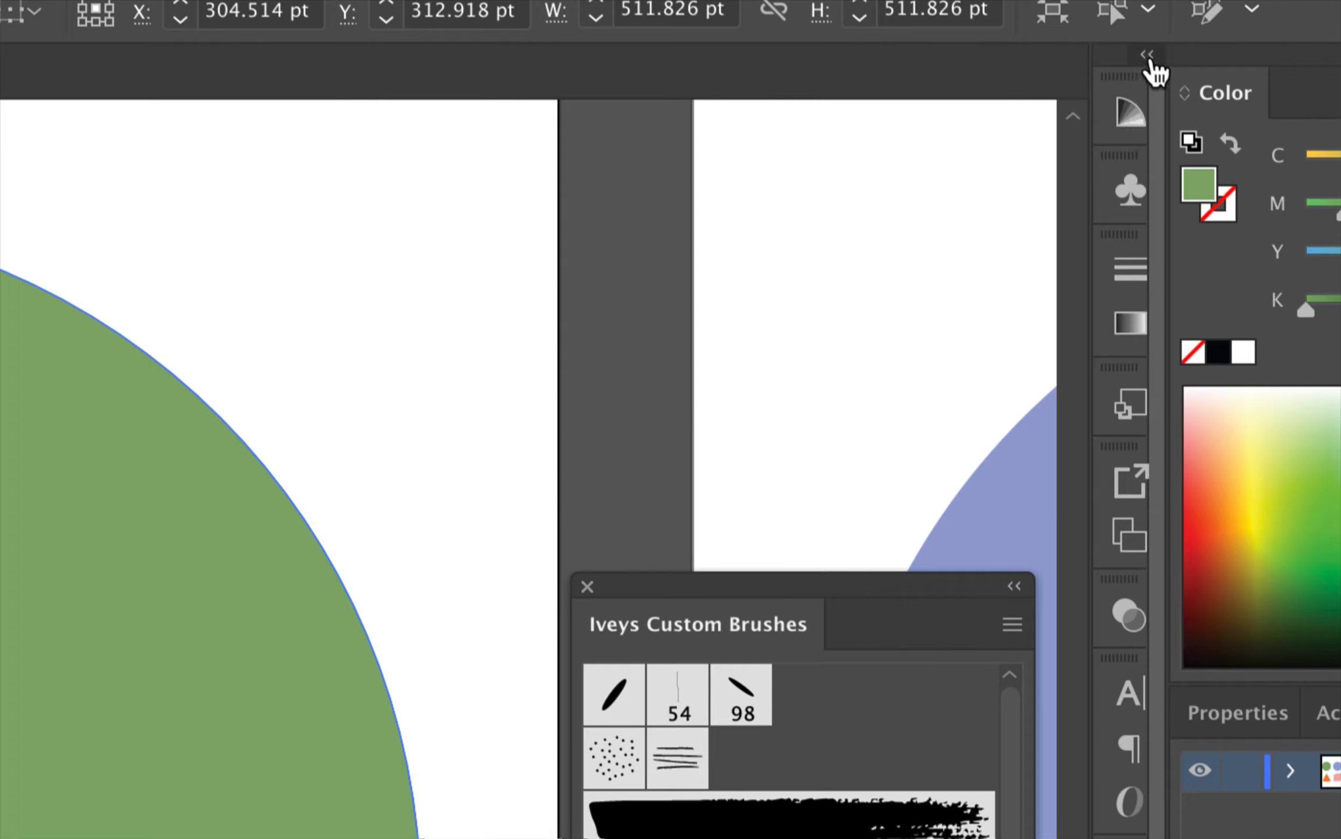
Step: Open the Color Guide panel above the brush library
{"action": "left_click_drag", "start_coordinate": [1070, 116], "coordinate": [628, 105]}
{"action": "left_click", "coordinate": [994, 72]}
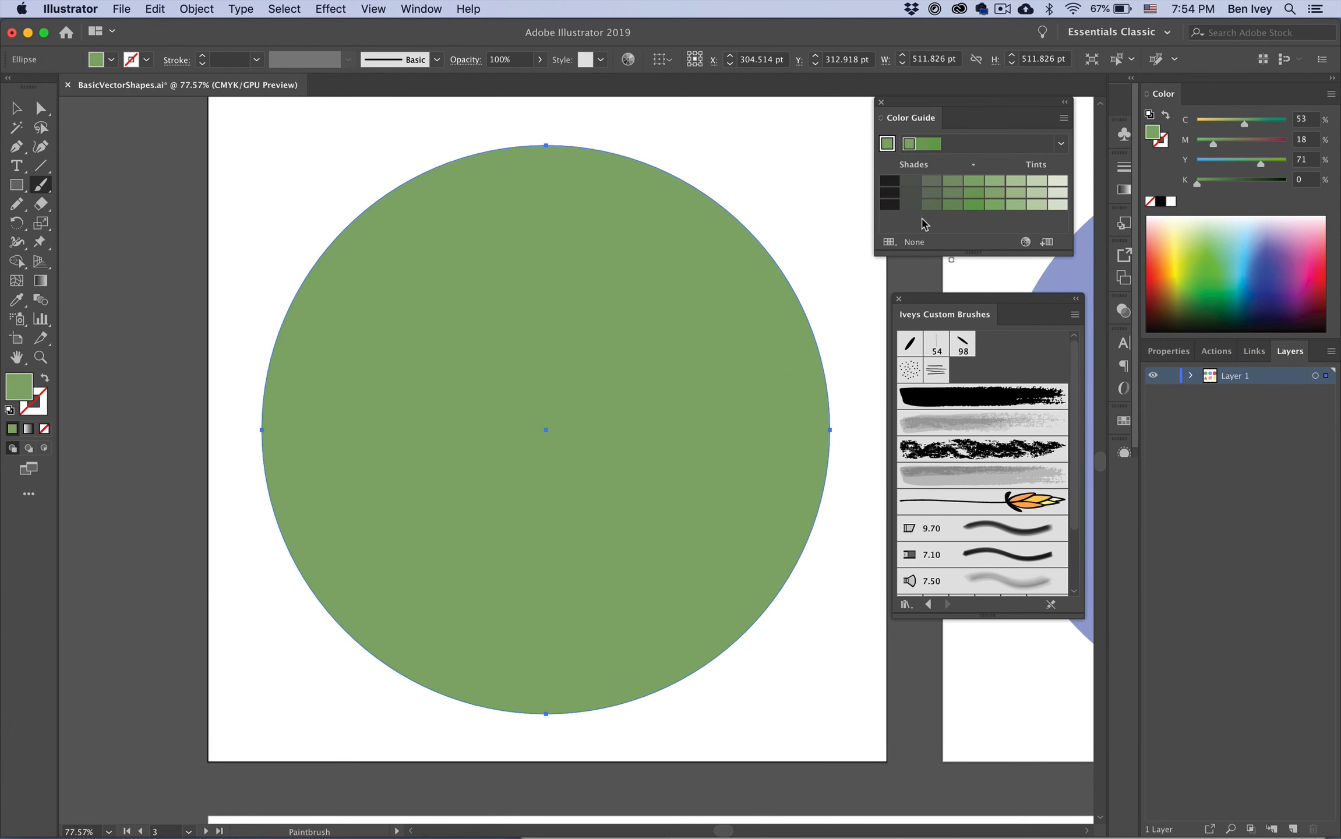
Step: Try a dark shade from the Color Guide on the circle's fill and undo it
{"action": "left_click", "coordinate": [915, 183]}
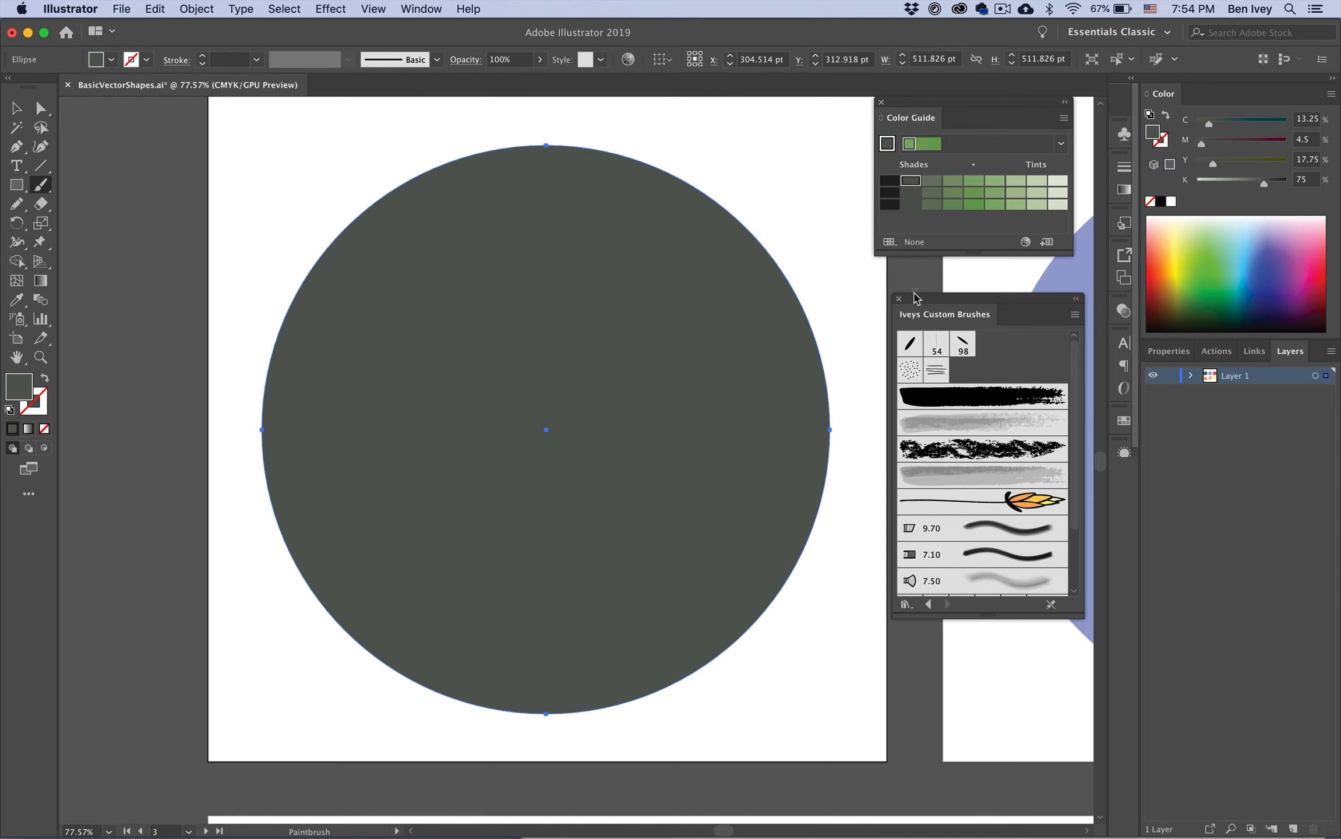
{"action": "key", "text": "super+z"}
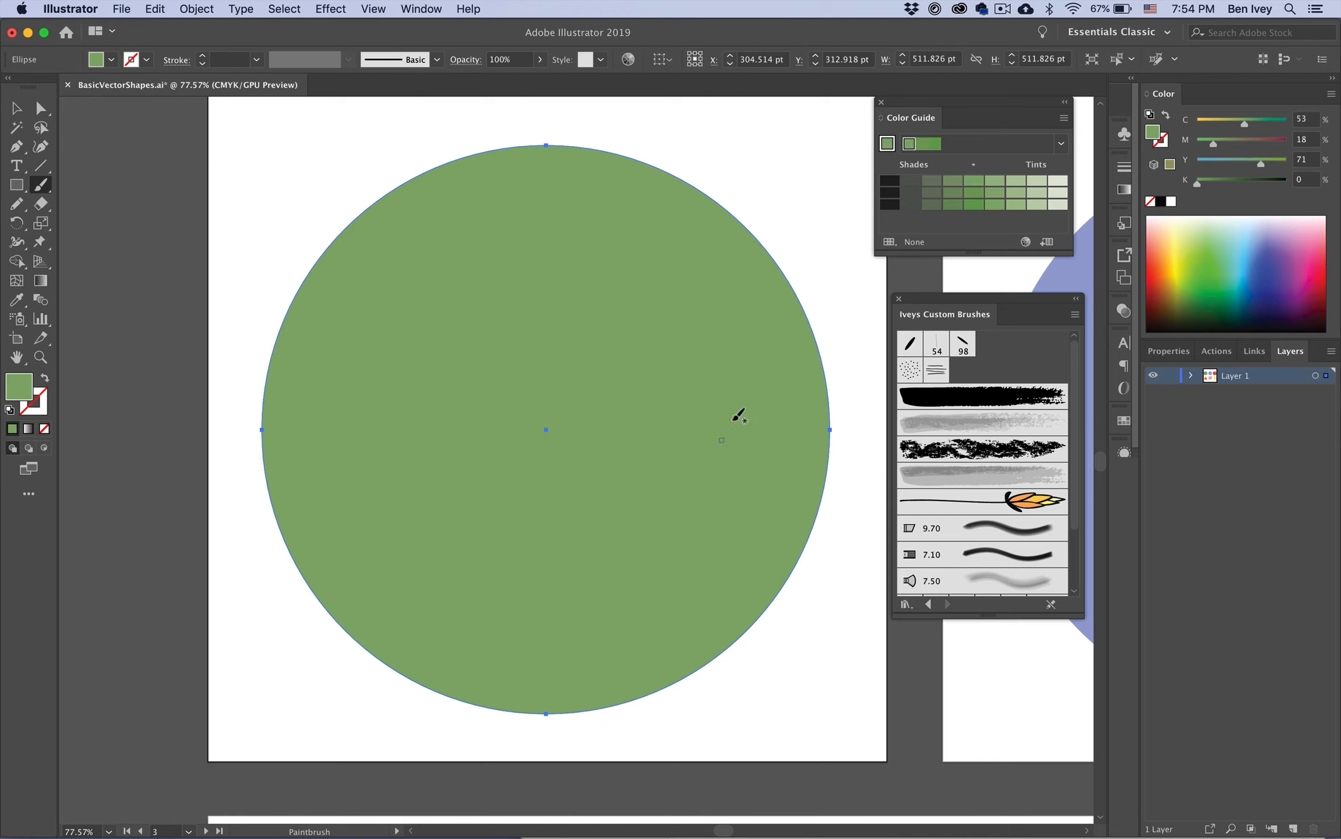
Step: Deselect the circle, pick a dark green shade from the Color Guide, and swap it into the stroke with no fill
{"action": "key", "text": "super"}
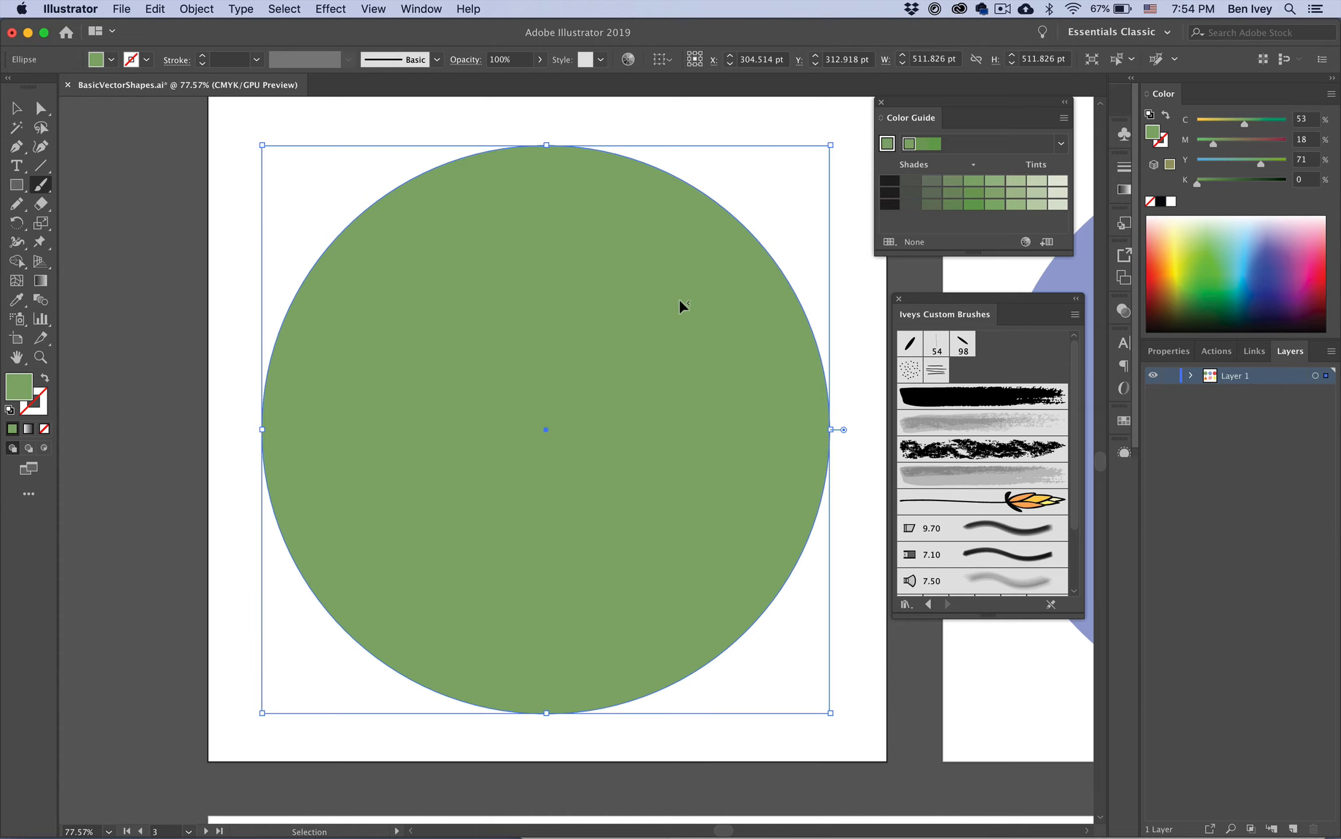
{"action": "left_click", "coordinate": [771, 187], "text": "super"}
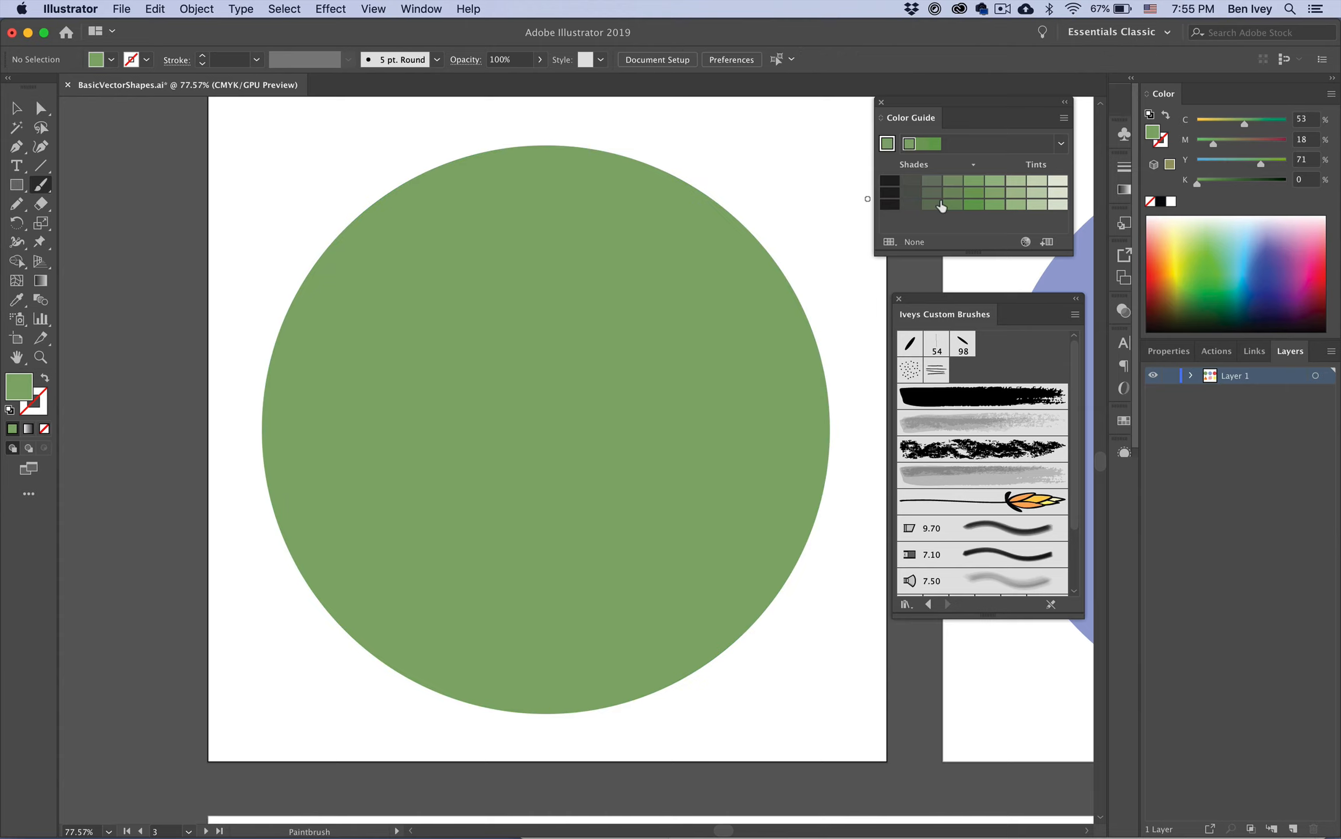
{"action": "left_click", "coordinate": [911, 181]}
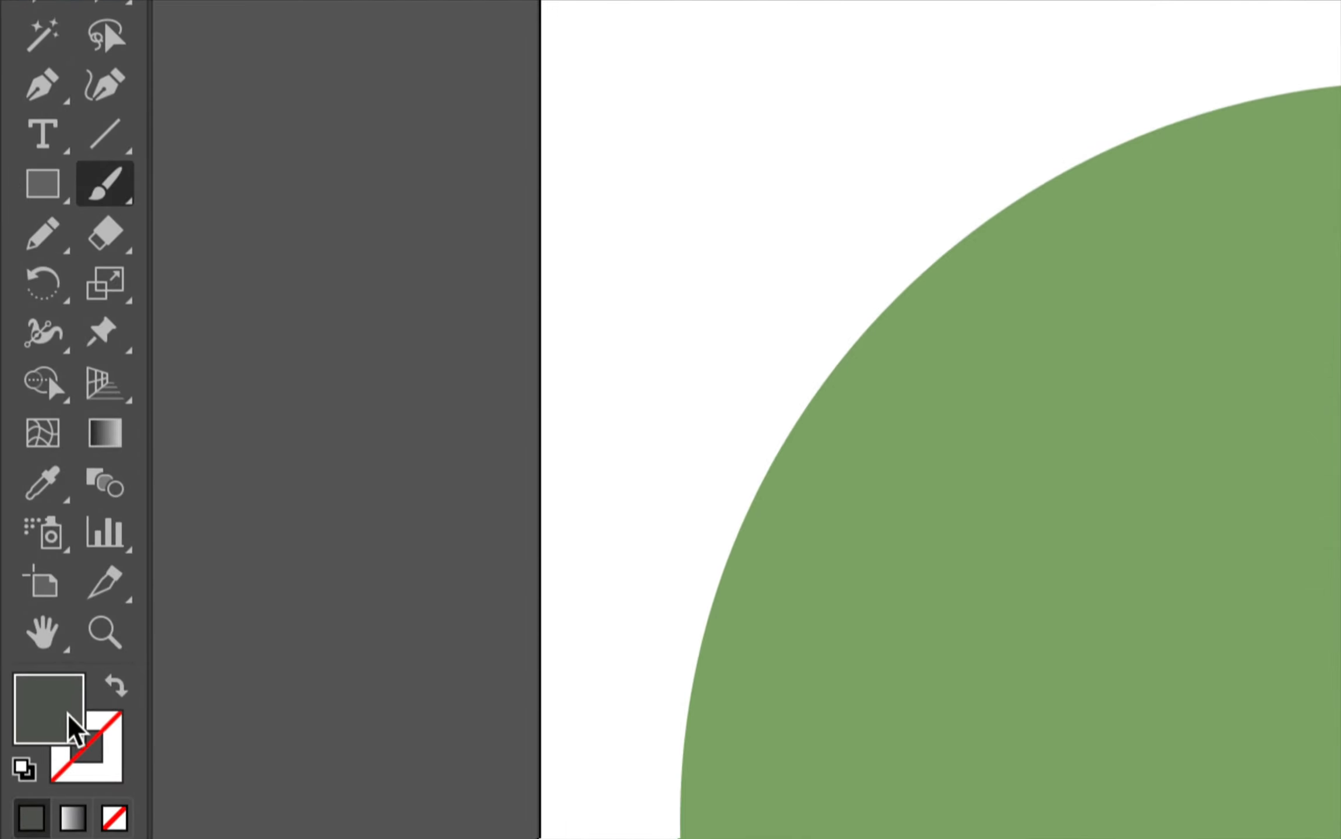
{"action": "key", "text": "shift+x"}
{"action": "left_click", "coordinate": [97, 737]}
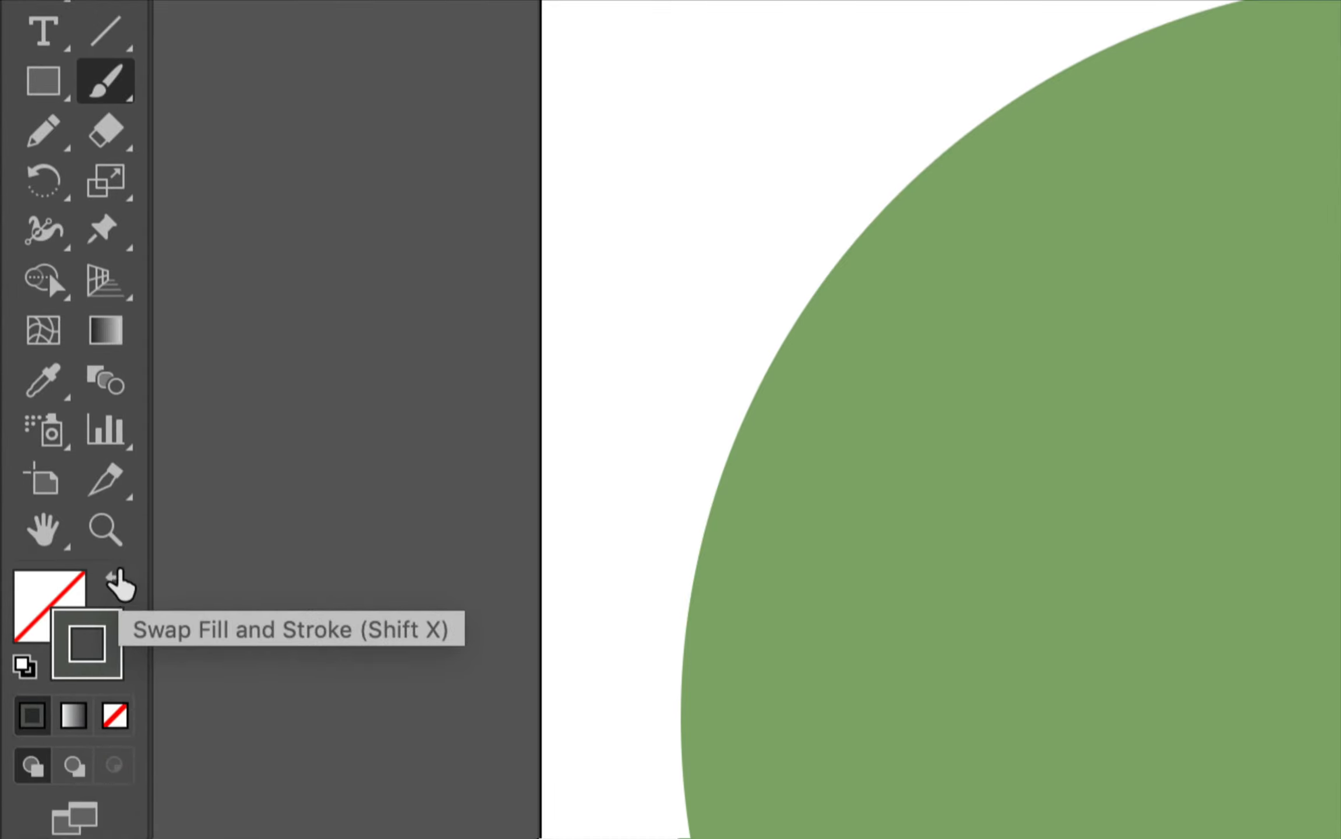
{"action": "left_click", "coordinate": [117, 575]}
{"action": "left_click", "coordinate": [116, 580]}
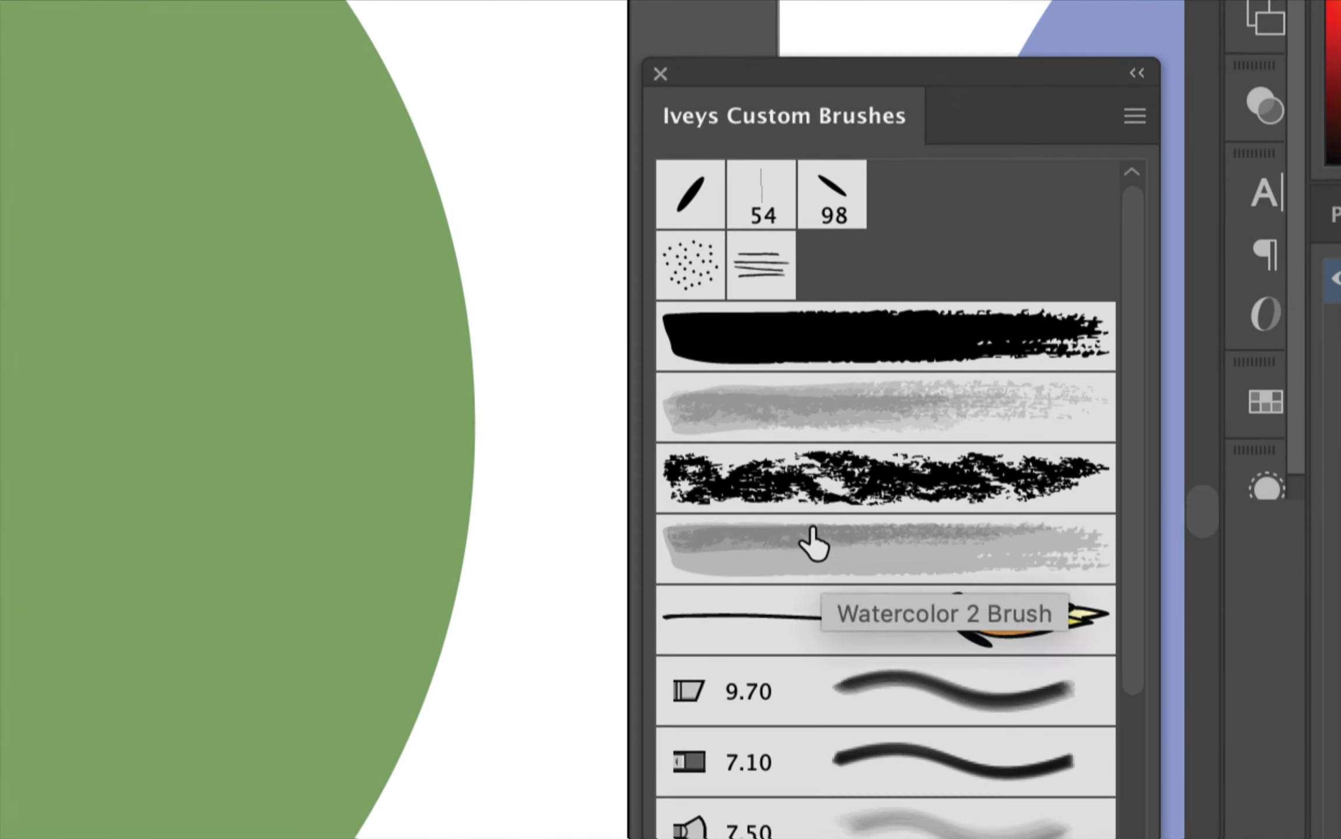
Step: Choose the first dry-ink art brush in the custom brush library
{"action": "left_click", "coordinate": [784, 362]}
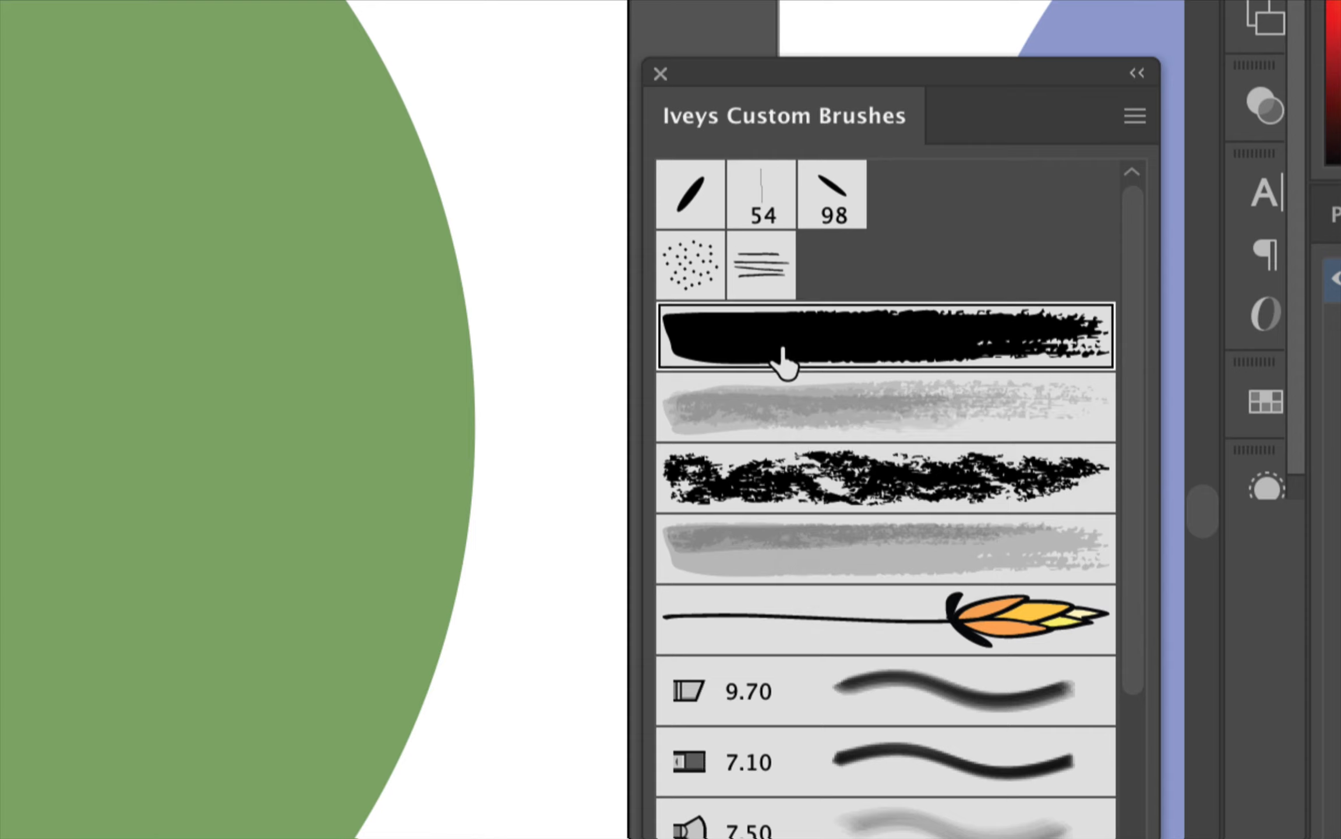
{"action": "left_click", "coordinate": [821, 428]}
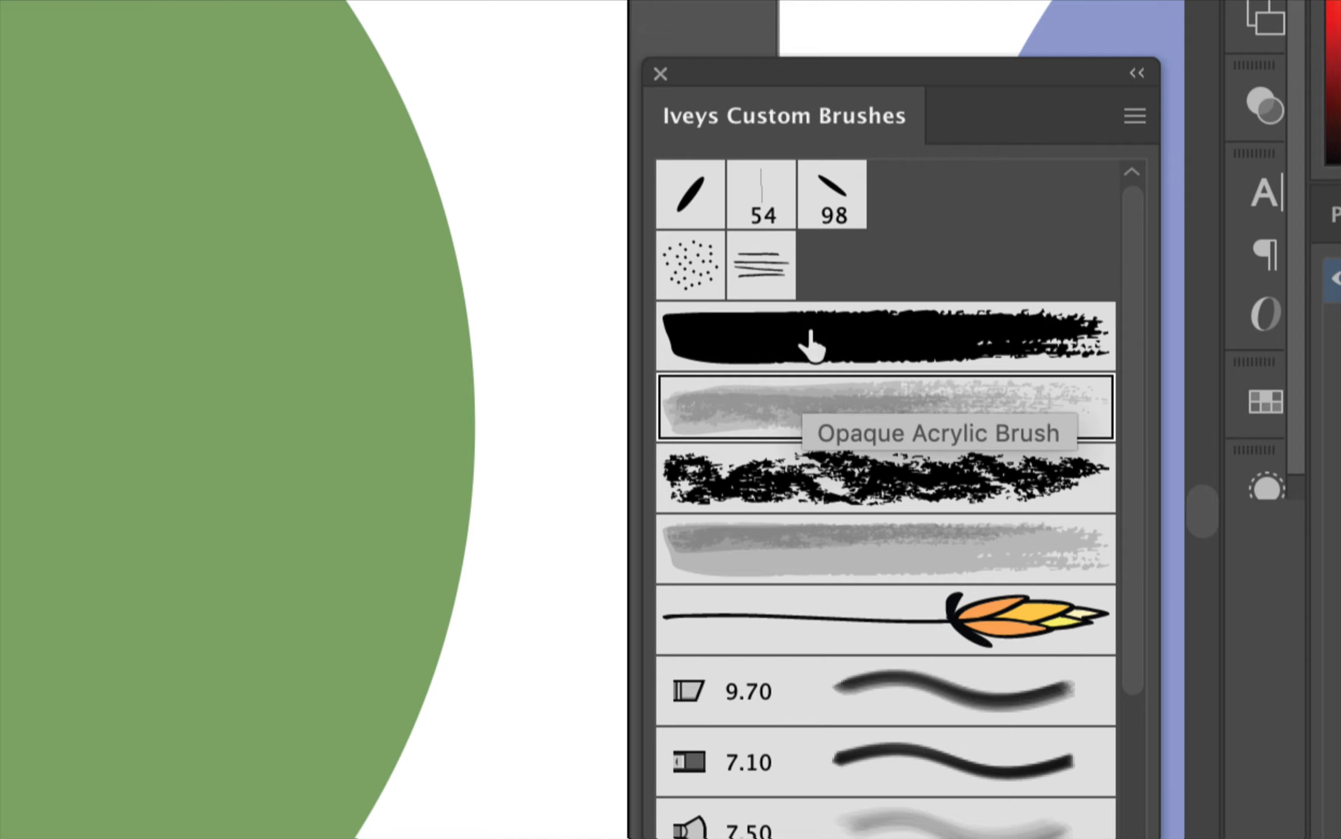
{"action": "left_click", "coordinate": [764, 354]}
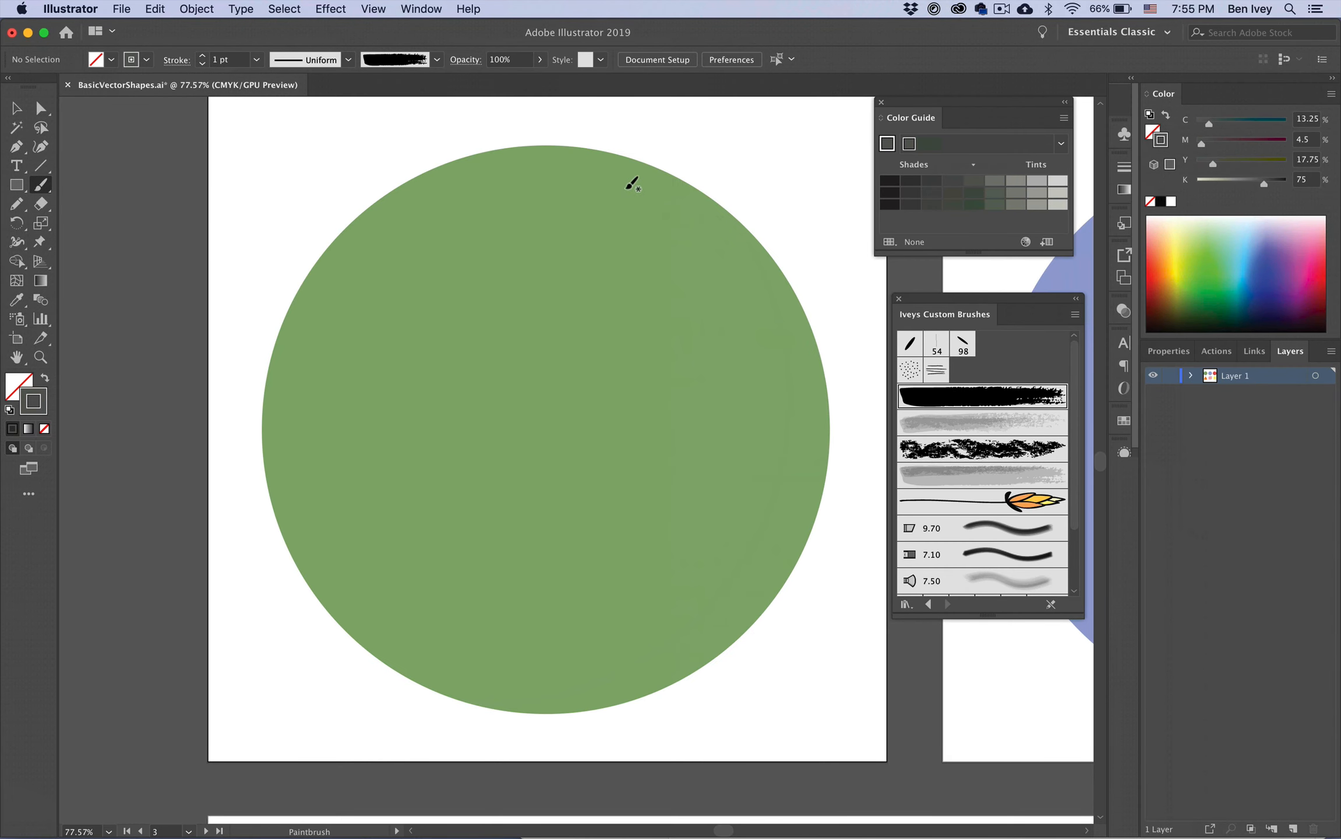
Step: Paint a test stroke down the circle's right side and undo it
{"action": "mouse_move", "coordinate": [619, 173]}
{"action": "left_mouse_down"}
{"action": "mouse_move", "coordinate": [686, 234]}
{"action": "mouse_move", "coordinate": [543, 568]}
{"action": "left_mouse_up"}
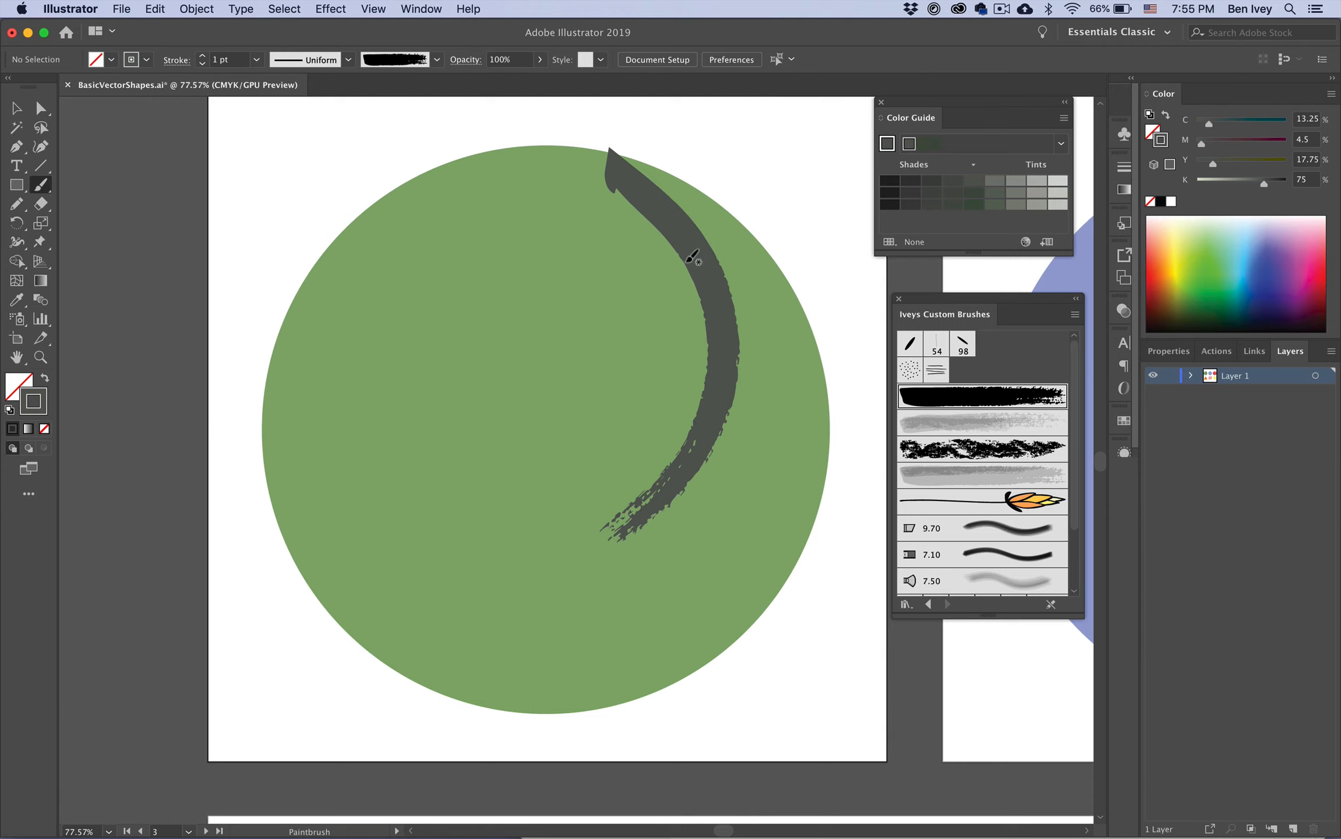
{"action": "key", "text": "super+z"}
{"action": "key", "text": "shift+super+z"}
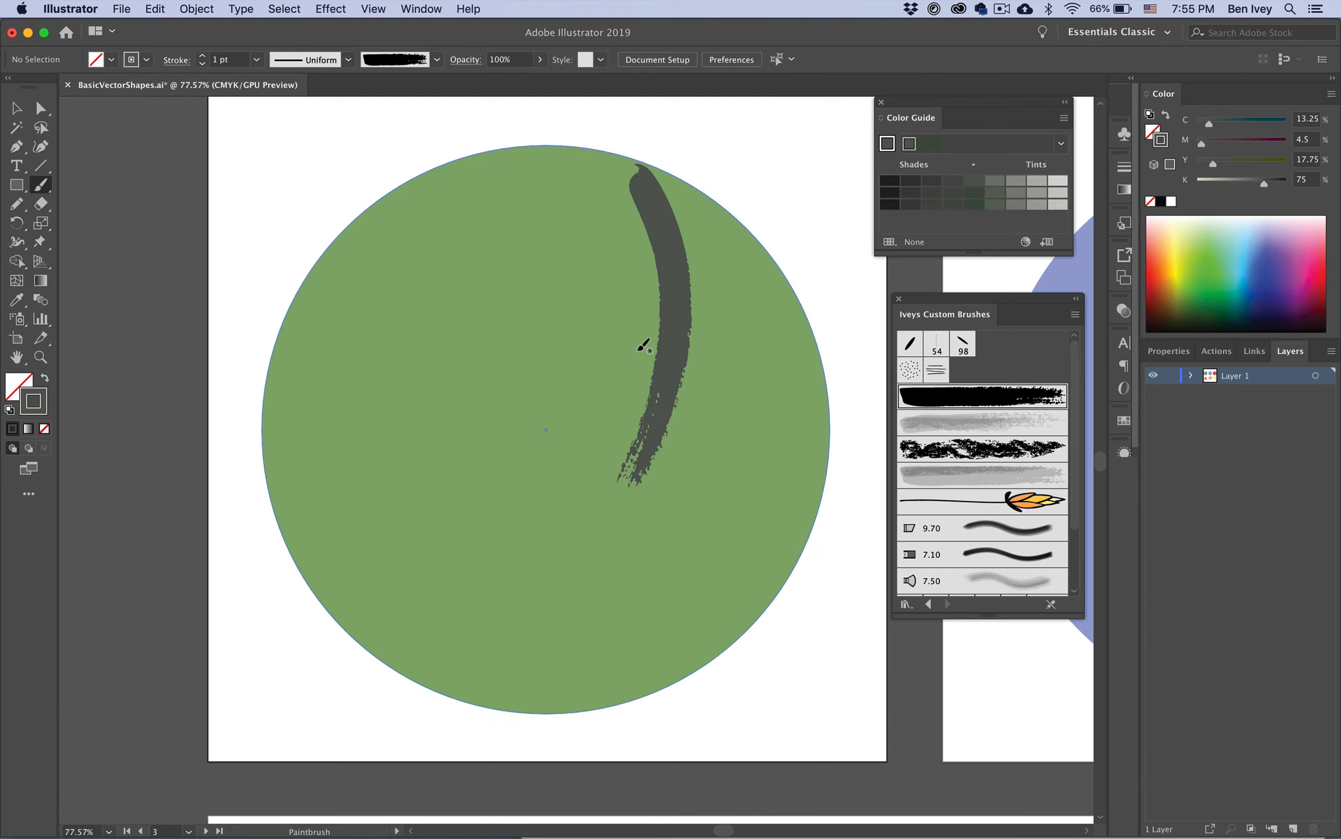
{"action": "key", "text": "super+z"}
{"action": "key", "text": "shift+super+z"}
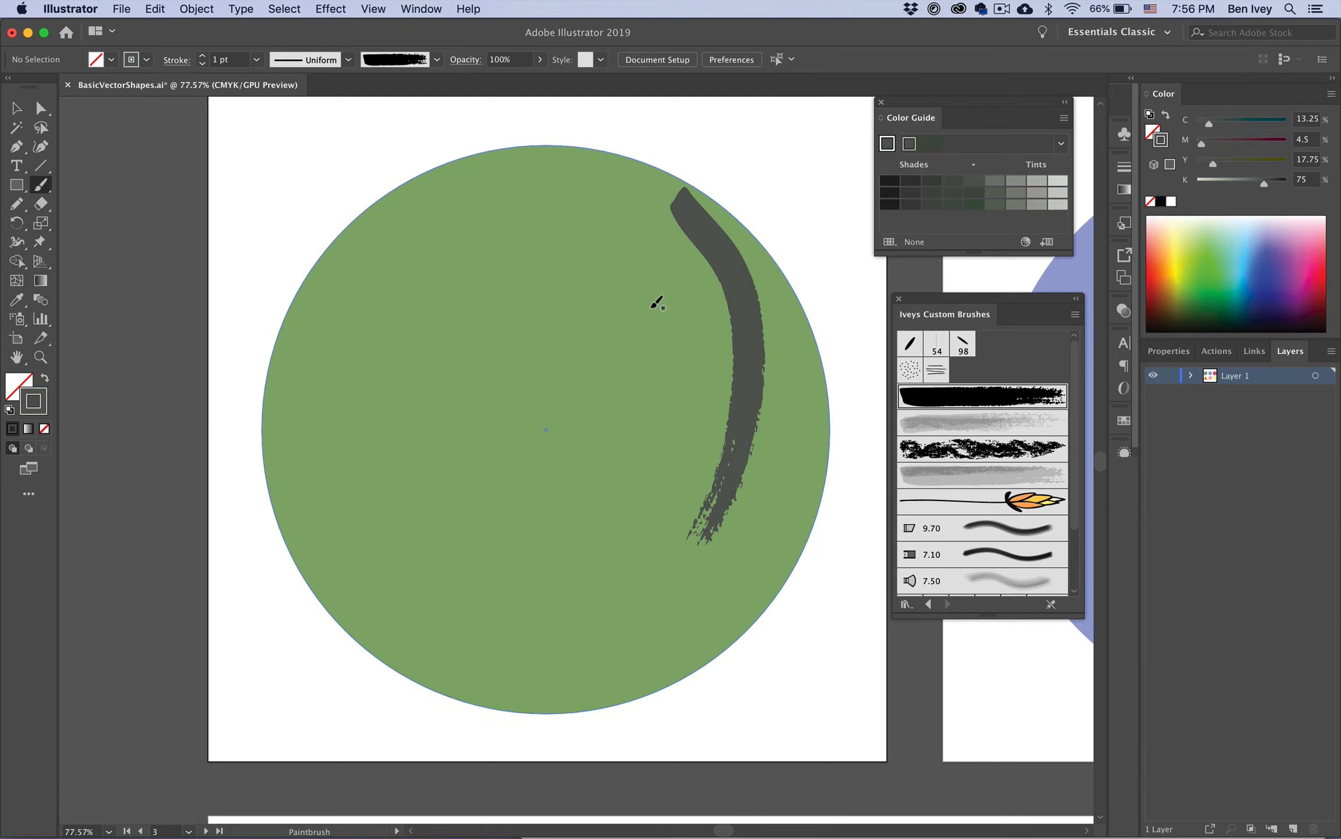
{"action": "key", "text": "super+z"}
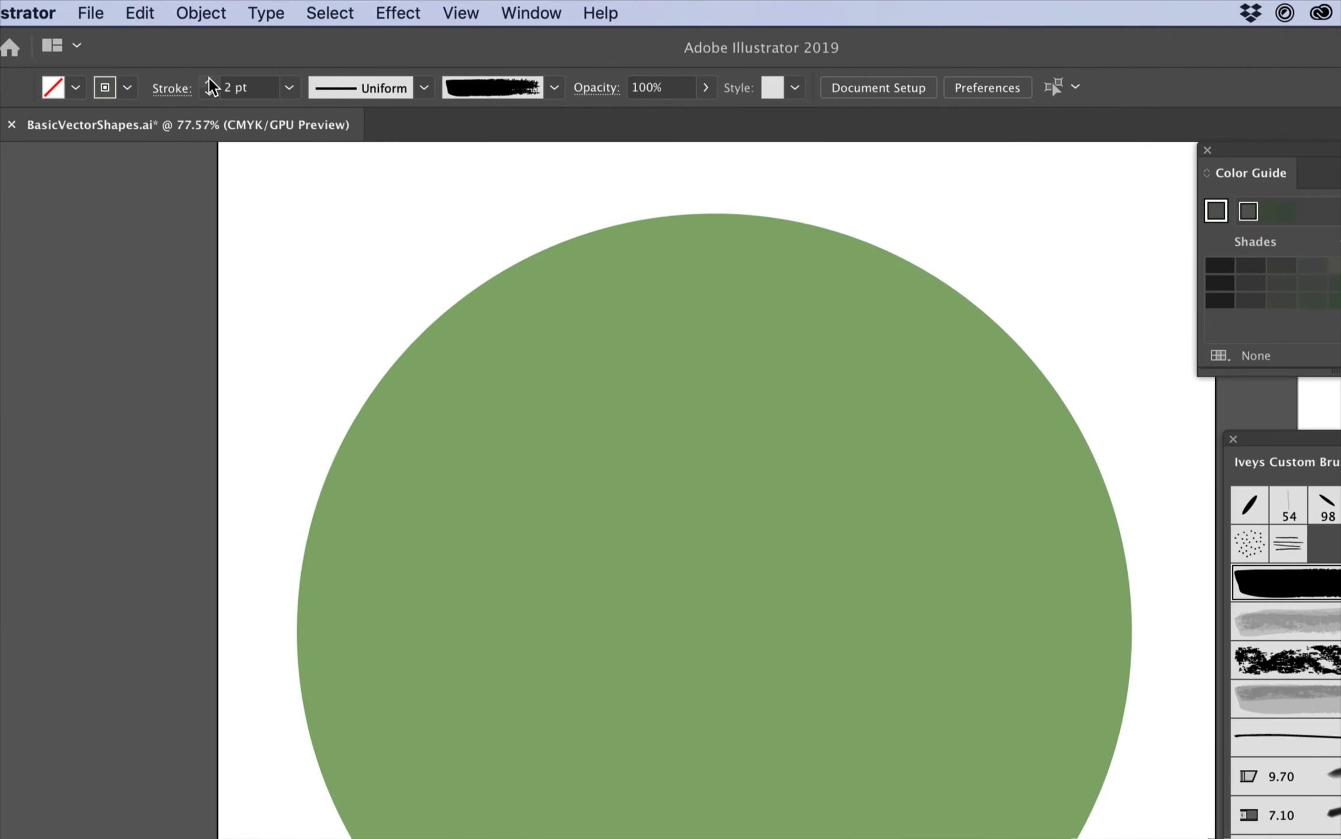
Step: Raise the stroke weight to 3 pt, paint a curved stroke on the circle, and undo it
{"action": "left_click", "coordinate": [210, 84]}
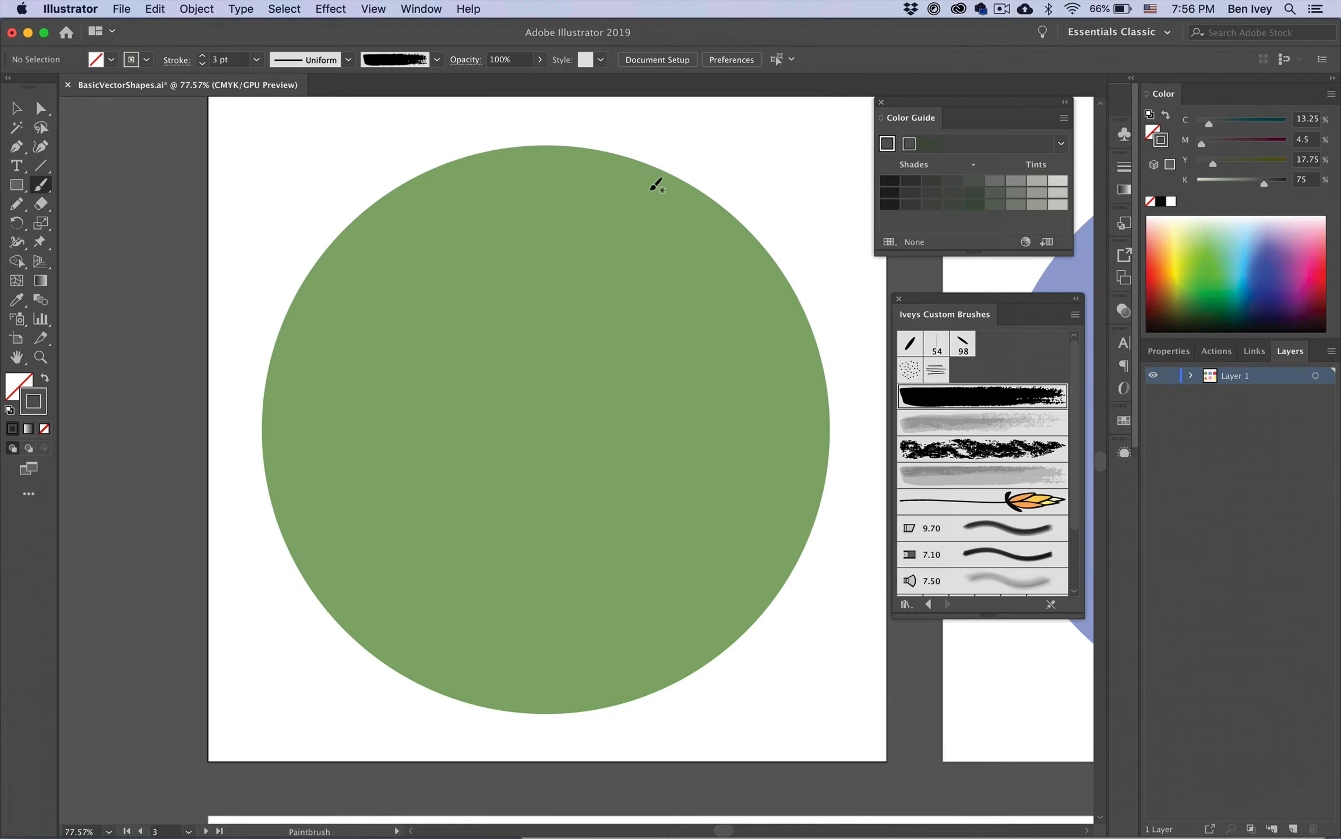
{"action": "mouse_move", "coordinate": [653, 187]}
{"action": "left_mouse_down"}
{"action": "mouse_move", "coordinate": [711, 454]}
{"action": "mouse_move", "coordinate": [669, 551]}
{"action": "left_mouse_up"}
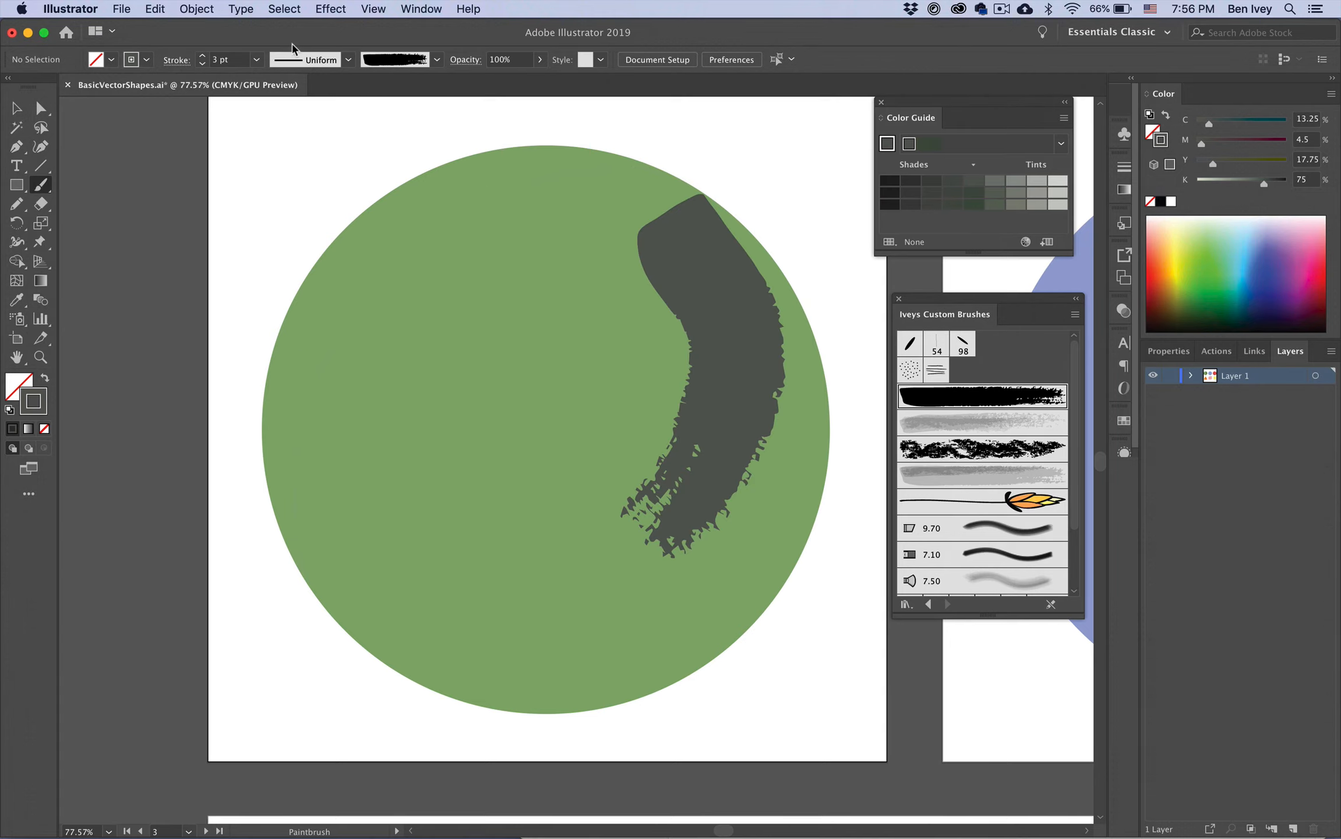
{"action": "key", "text": "super+z"}
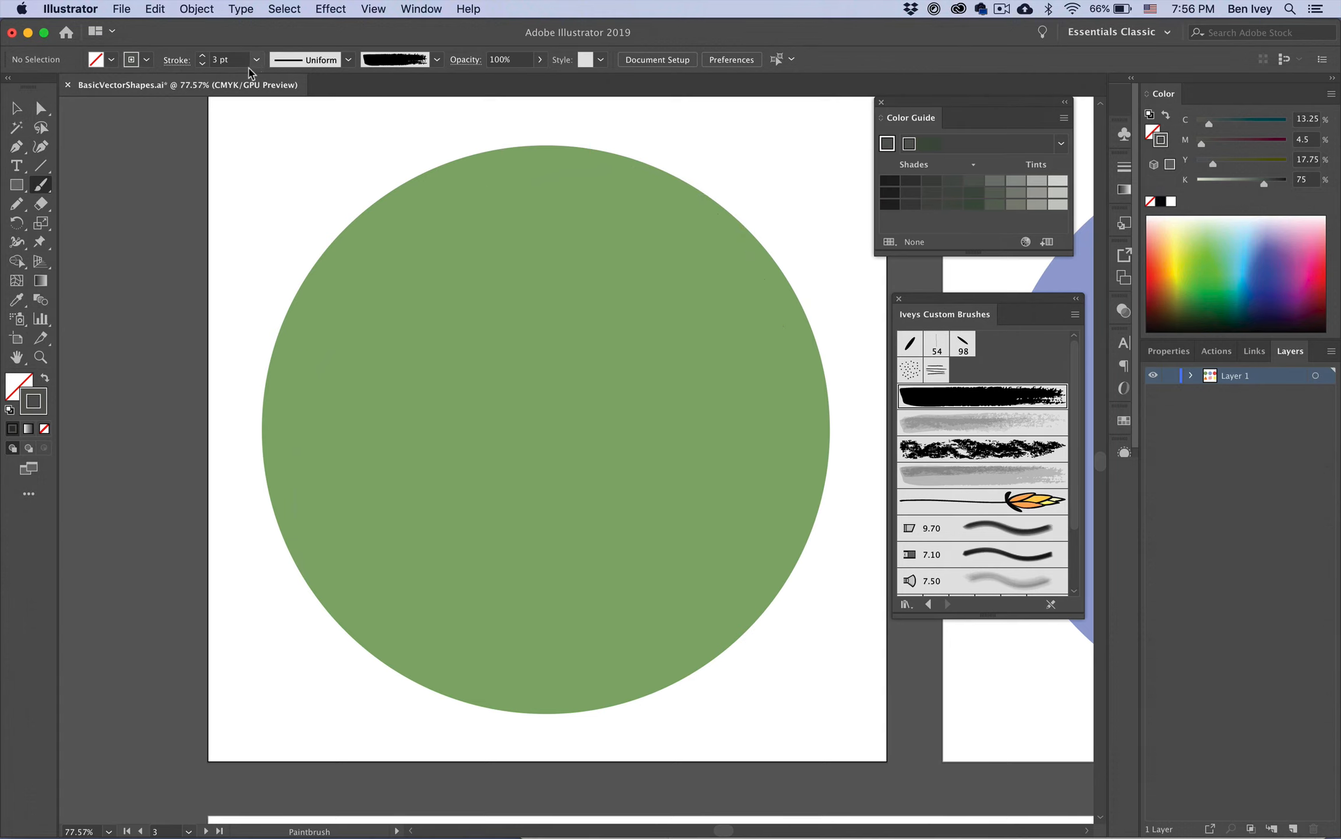
Step: Set the brush stroke weight to 2 pt and the opacity to 10%
{"action": "left_click", "coordinate": [202, 64]}
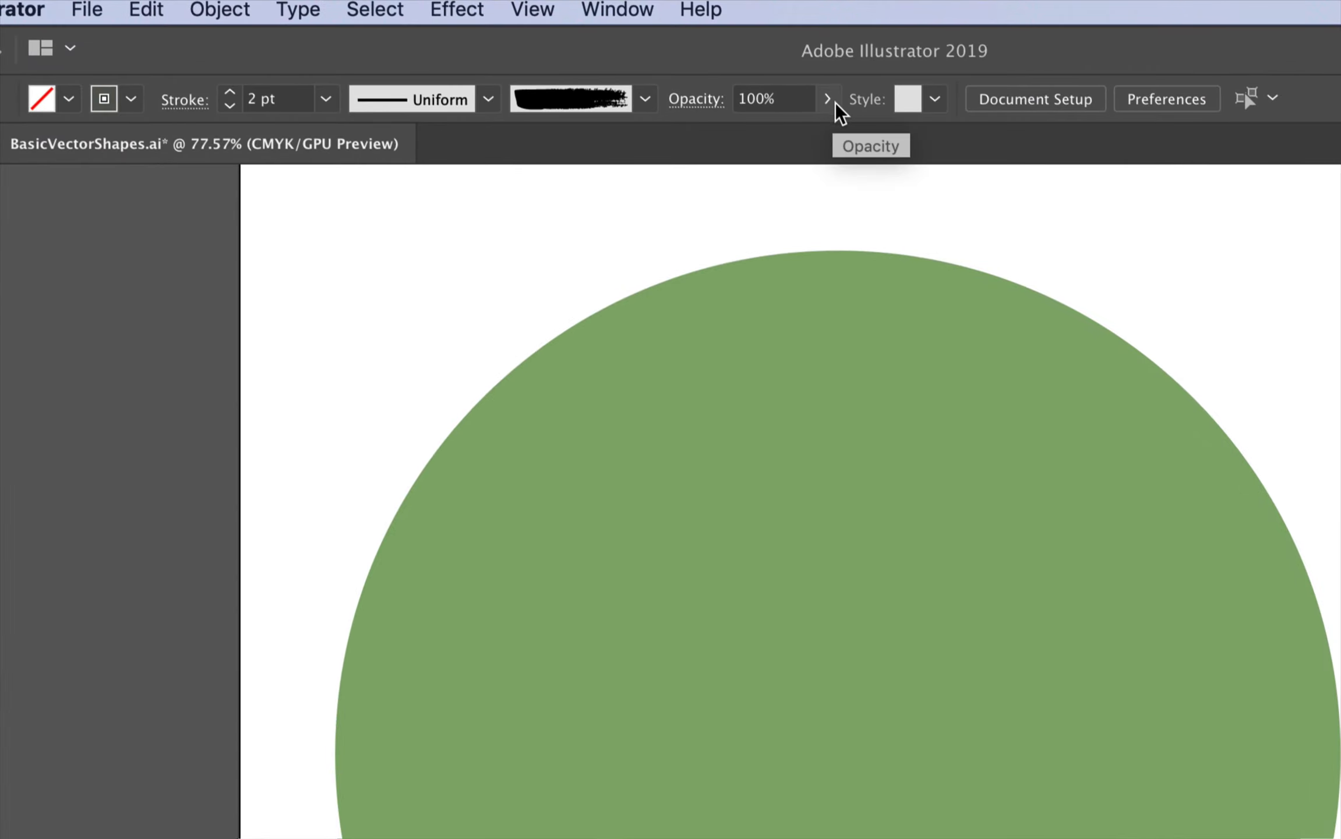
{"action": "left_click", "coordinate": [835, 103]}
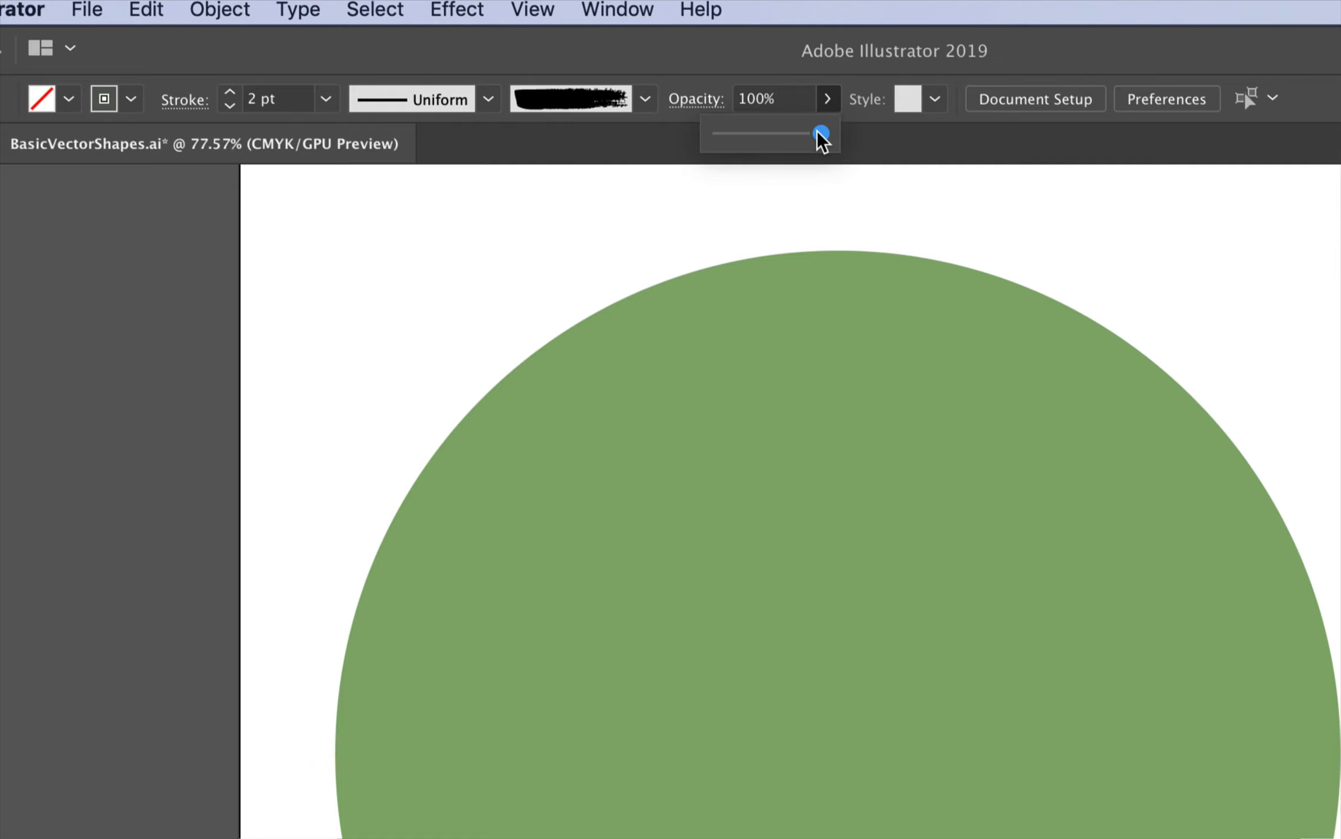
{"action": "left_click_drag", "start_coordinate": [817, 133], "coordinate": [725, 142]}
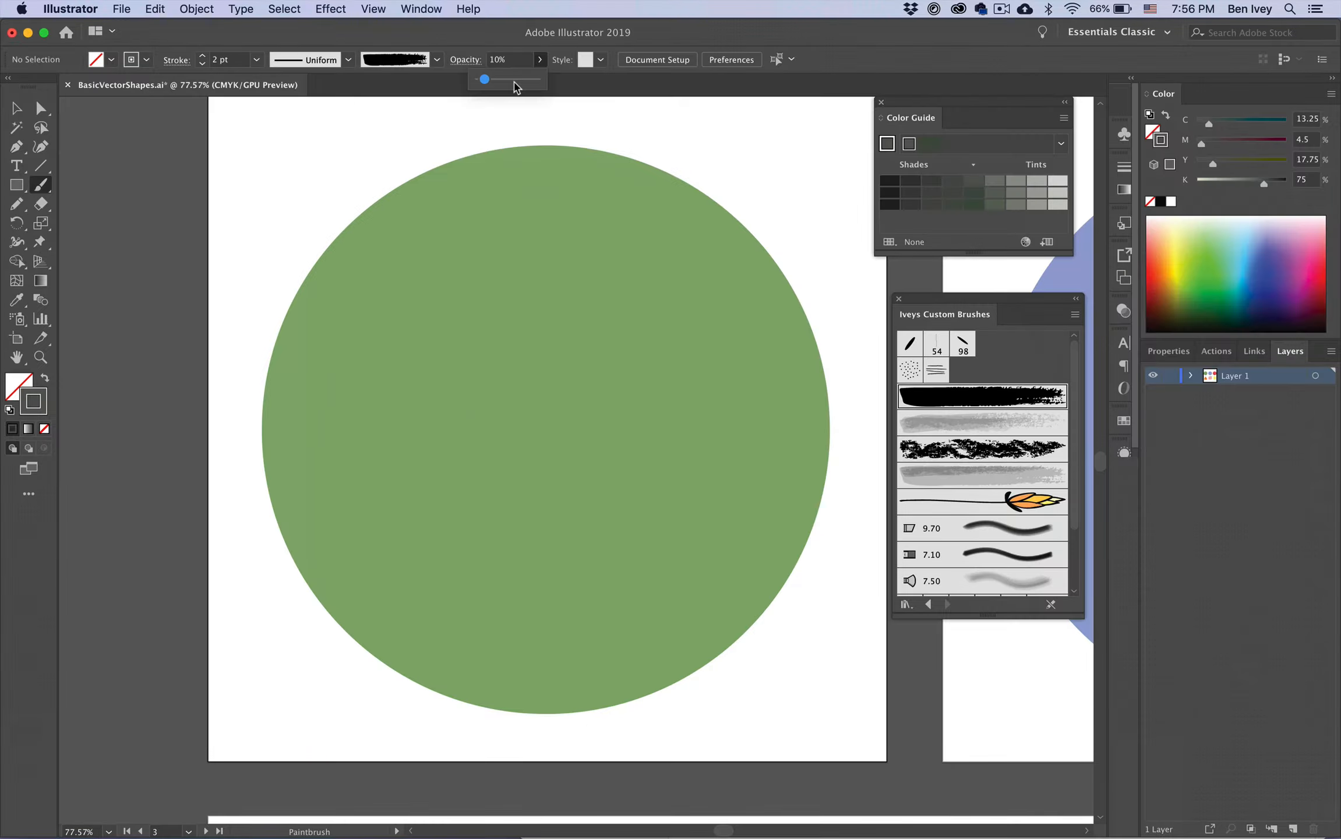
Step: Paint overlapping translucent brush strokes curving around the circle's right and lower edges
{"action": "mouse_move", "coordinate": [694, 166]}
{"action": "left_mouse_down"}
{"action": "mouse_move", "coordinate": [721, 220]}
{"action": "mouse_move", "coordinate": [696, 530]}
{"action": "left_mouse_up"}
{"action": "left_click_drag", "start_coordinate": [679, 202], "coordinate": [668, 517]}
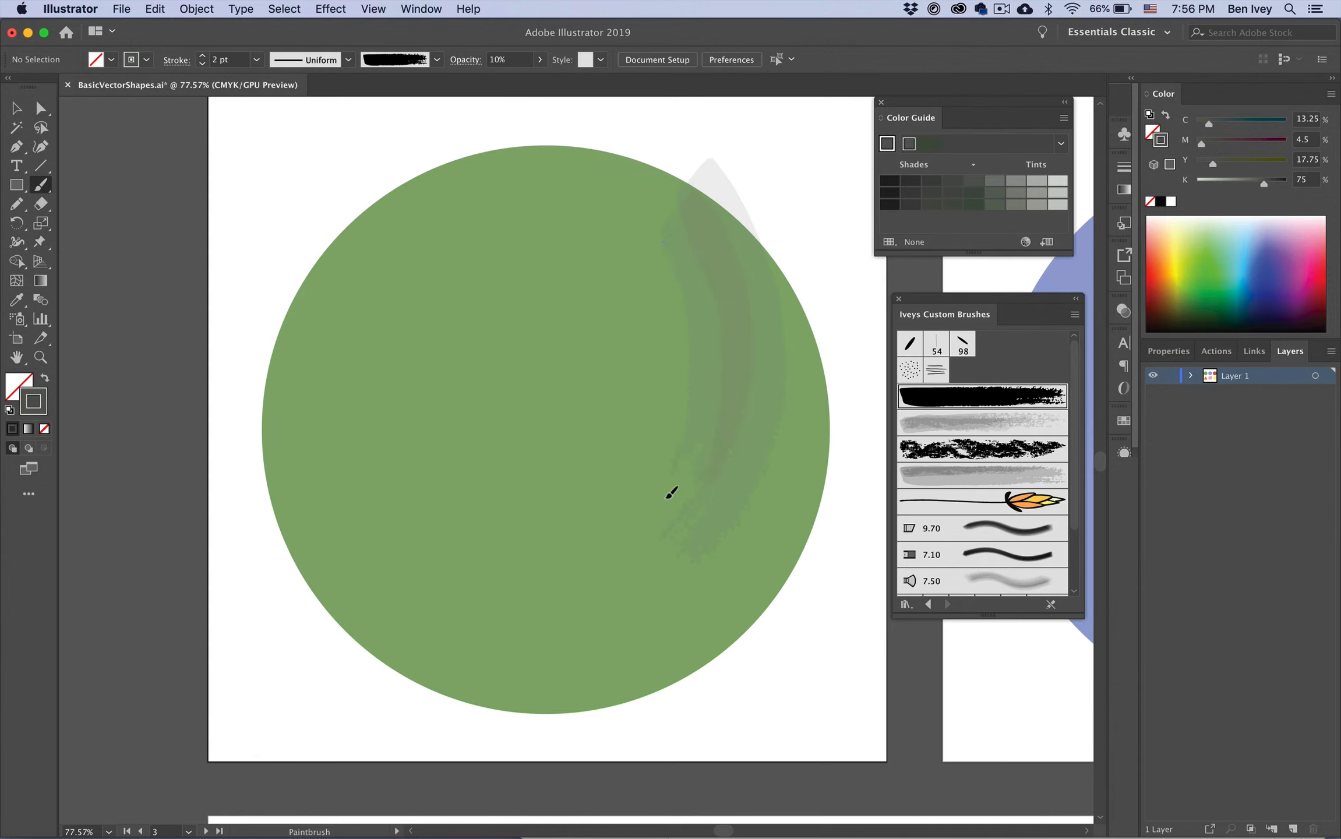
{"action": "left_click_drag", "start_coordinate": [600, 708], "coordinate": [603, 707]}
{"action": "left_click_drag", "start_coordinate": [375, 556], "coordinate": [585, 670]}
{"action": "mouse_move", "coordinate": [382, 562]}
{"action": "left_mouse_down"}
{"action": "mouse_move", "coordinate": [633, 668]}
{"action": "mouse_move", "coordinate": [725, 617]}
{"action": "left_mouse_up"}
{"action": "left_click_drag", "start_coordinate": [468, 634], "coordinate": [788, 540]}
{"action": "left_click_drag", "start_coordinate": [481, 598], "coordinate": [775, 492]}
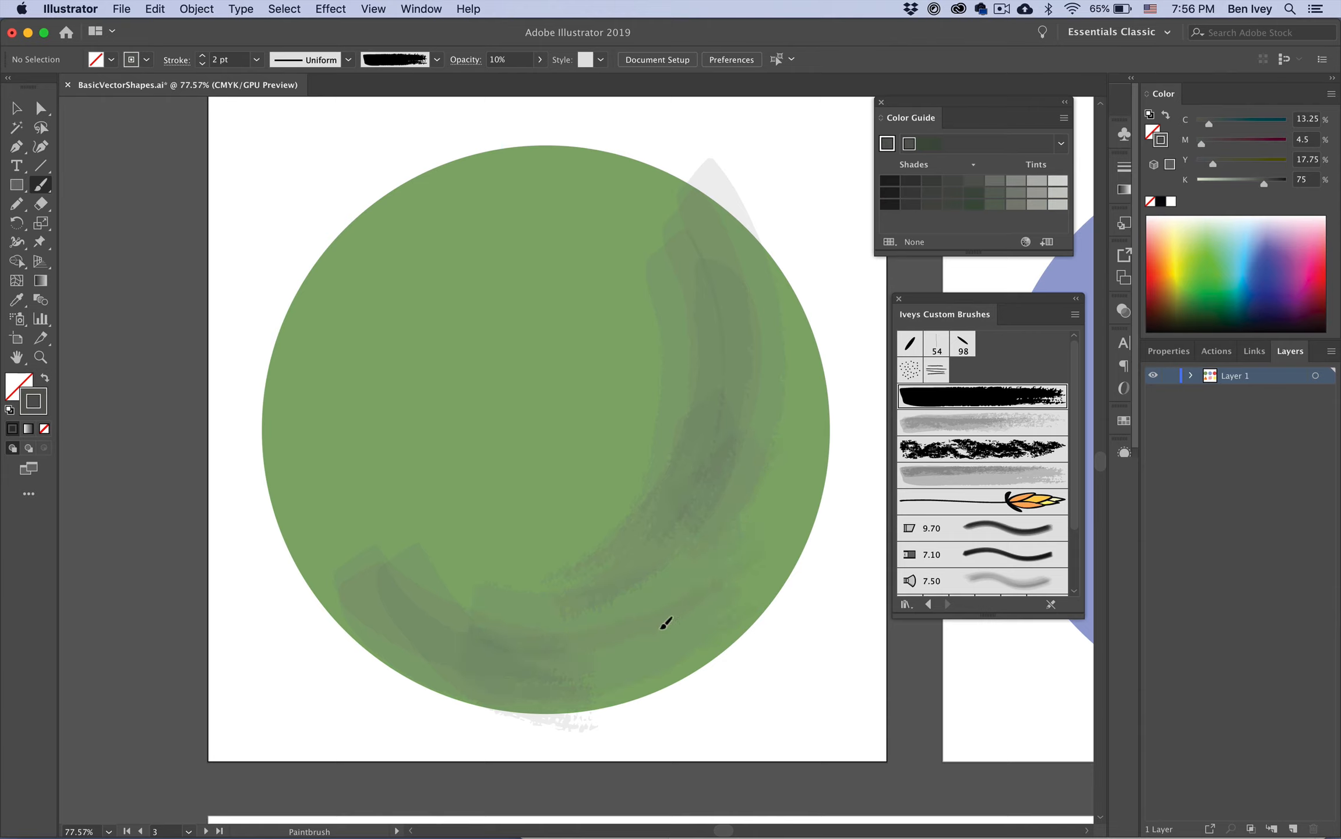
{"action": "mouse_move", "coordinate": [697, 224]}
{"action": "left_mouse_down"}
{"action": "mouse_move", "coordinate": [712, 353]}
{"action": "mouse_move", "coordinate": [746, 275]}
{"action": "mouse_move", "coordinate": [771, 280]}
{"action": "left_mouse_up"}
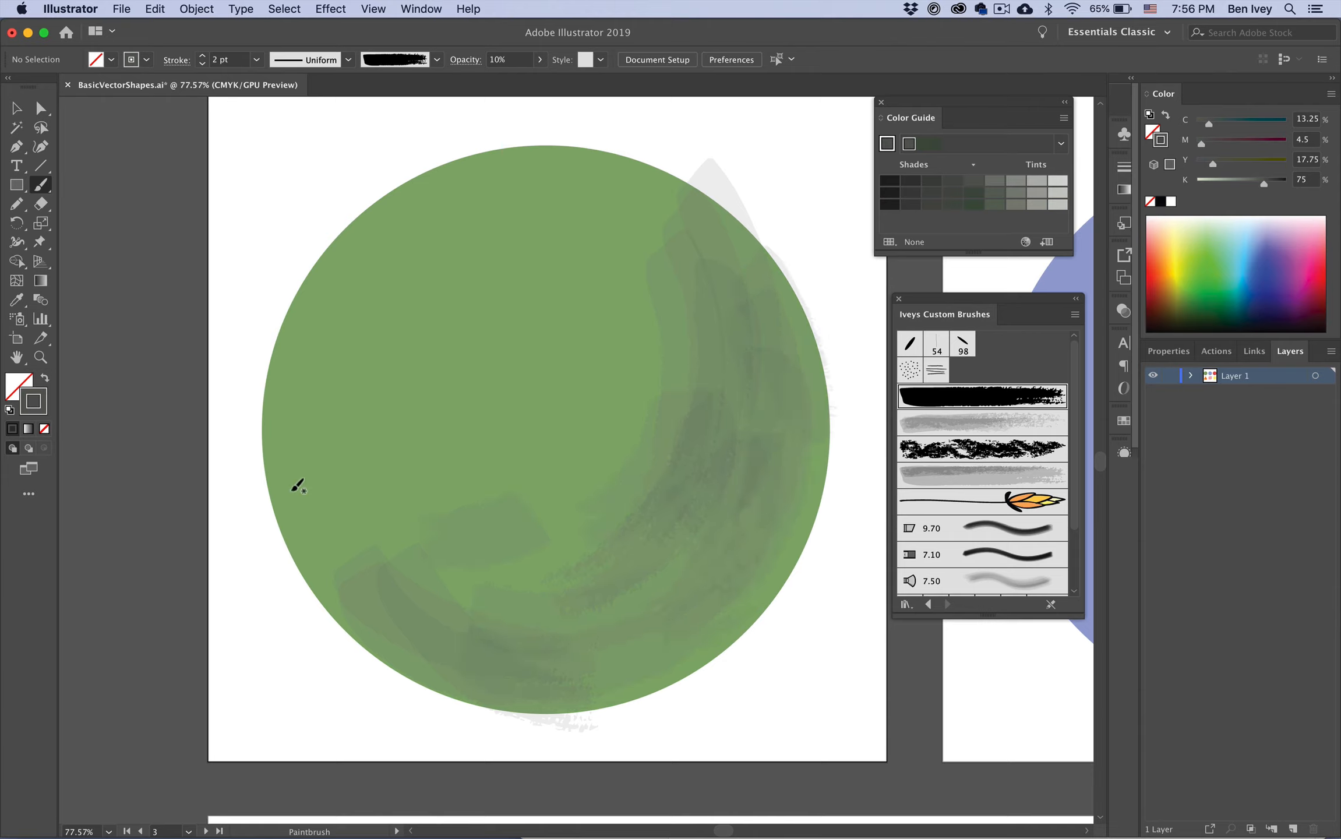
{"action": "left_click_drag", "start_coordinate": [297, 485], "coordinate": [386, 640]}
{"action": "mouse_move", "coordinate": [316, 527]}
{"action": "left_mouse_down"}
{"action": "mouse_move", "coordinate": [377, 629]}
{"action": "mouse_move", "coordinate": [448, 639]}
{"action": "mouse_move", "coordinate": [346, 562]}
{"action": "mouse_move", "coordinate": [613, 658]}
{"action": "left_mouse_up"}
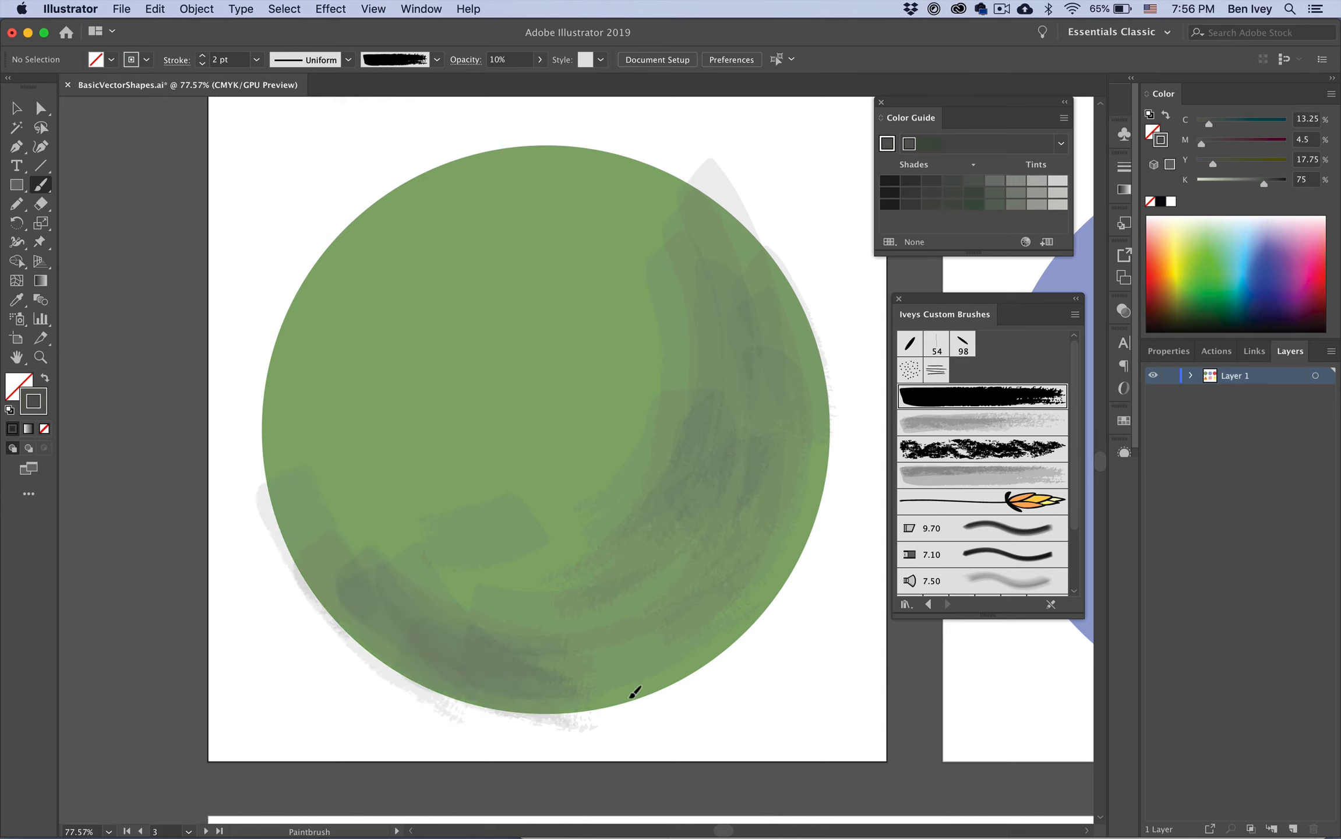
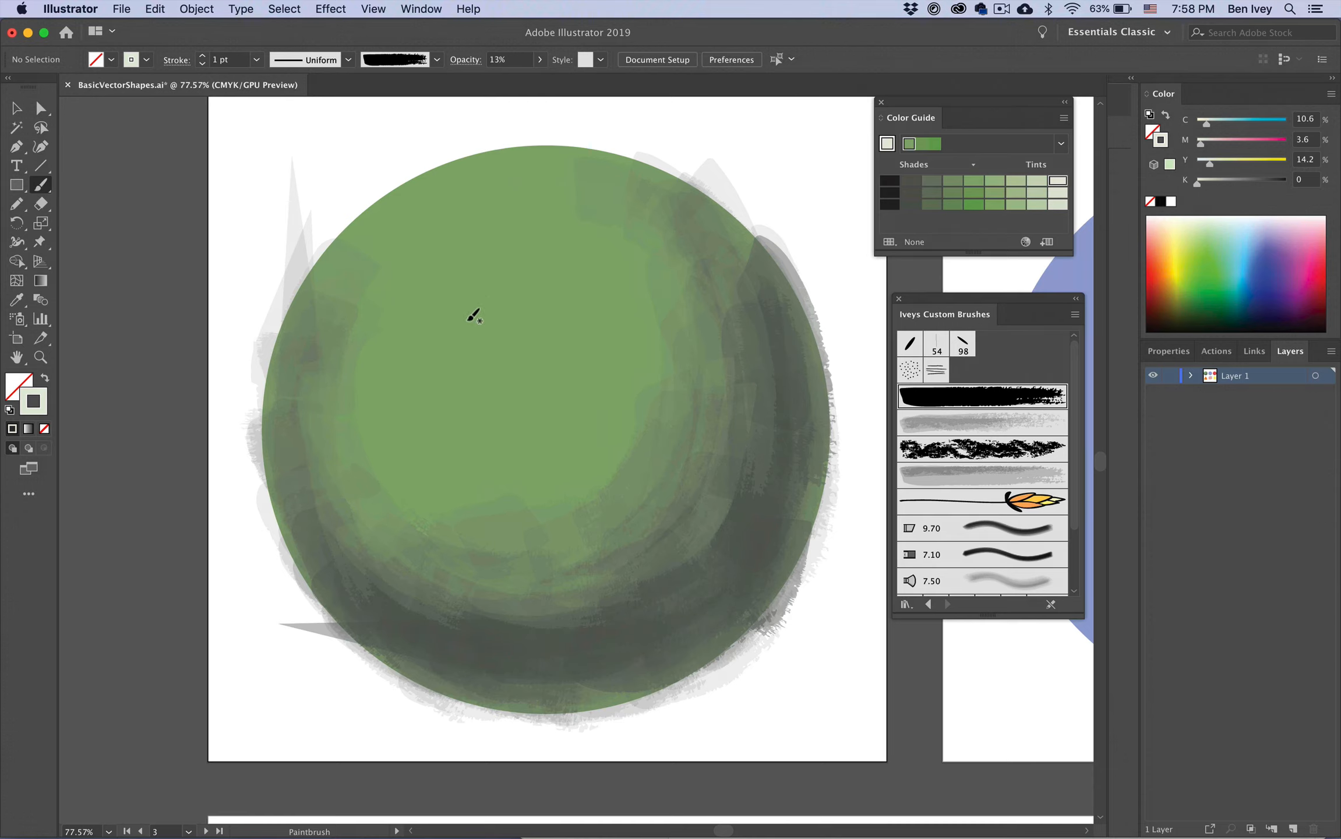
Step: Paint light translucent swirling strokes to build a highlight on the green circle's upper left
{"action": "left_click_drag", "start_coordinate": [498, 367], "coordinate": [475, 393]}
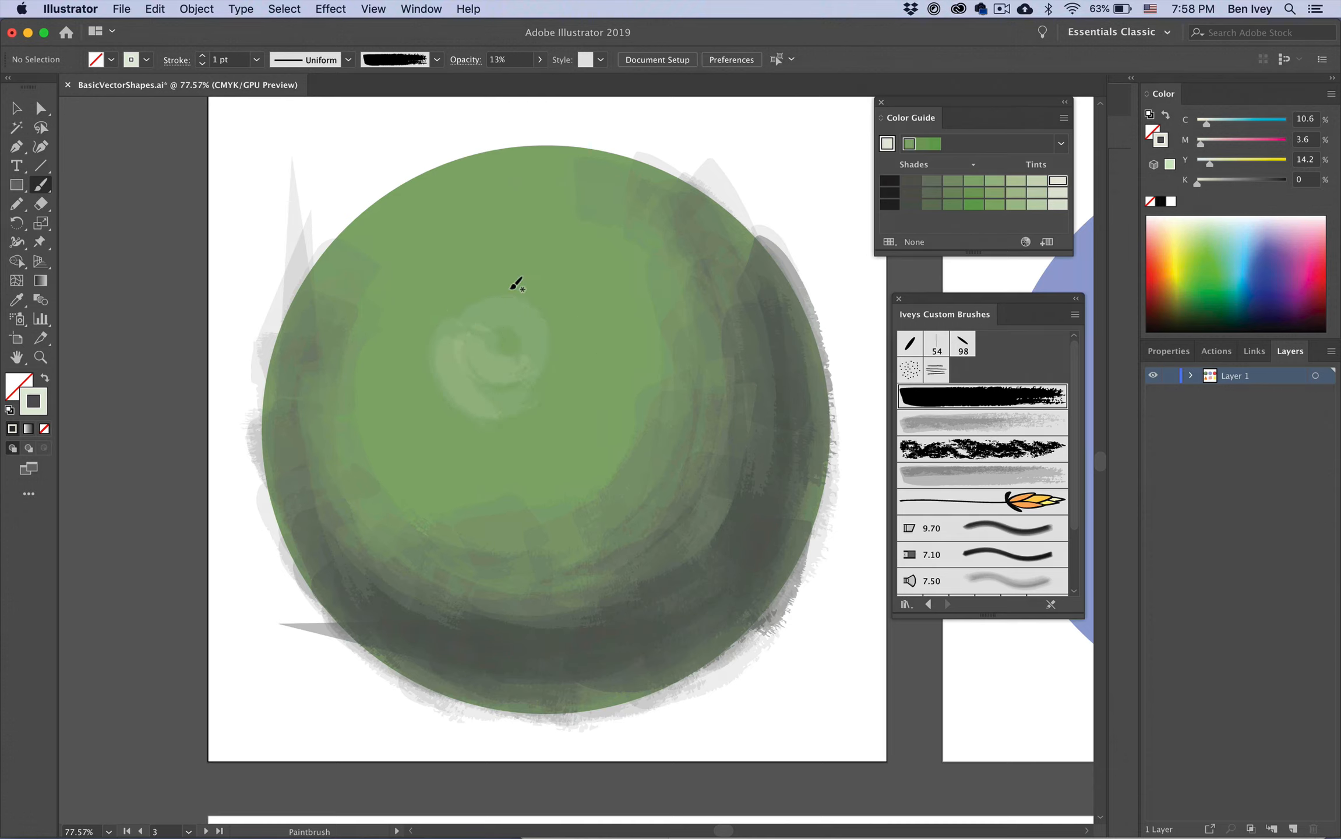
{"action": "mouse_move", "coordinate": [478, 323]}
{"action": "left_mouse_down"}
{"action": "mouse_move", "coordinate": [506, 322]}
{"action": "mouse_move", "coordinate": [529, 347]}
{"action": "left_mouse_up"}
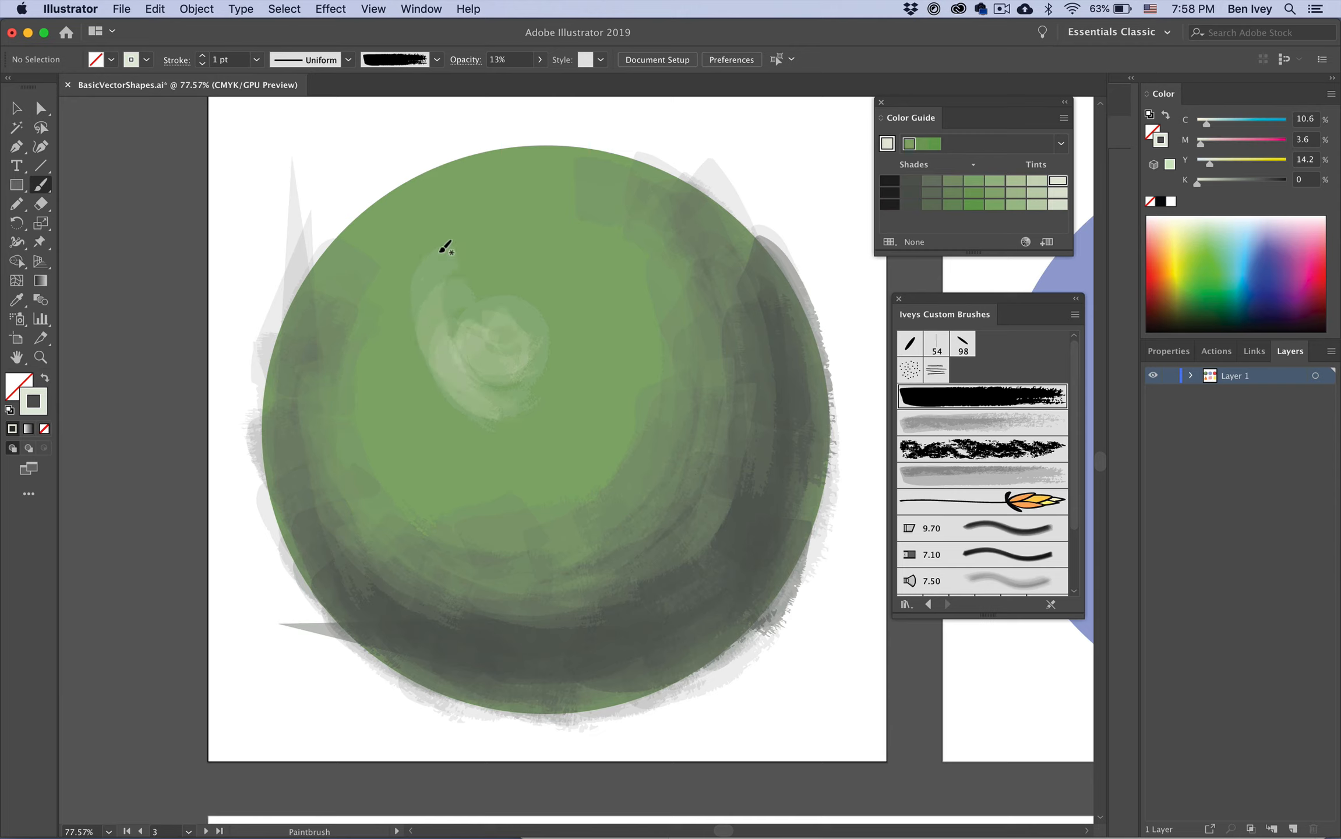
{"action": "left_click_drag", "start_coordinate": [502, 282], "coordinate": [563, 351]}
{"action": "mouse_move", "coordinate": [460, 343]}
{"action": "left_mouse_down"}
{"action": "mouse_move", "coordinate": [534, 357]}
{"action": "mouse_move", "coordinate": [519, 340]}
{"action": "left_mouse_up"}
{"action": "left_click_drag", "start_coordinate": [488, 411], "coordinate": [556, 370]}
{"action": "left_click_drag", "start_coordinate": [398, 325], "coordinate": [441, 430]}
{"action": "mouse_move", "coordinate": [368, 402]}
{"action": "left_mouse_down"}
{"action": "mouse_move", "coordinate": [521, 434]}
{"action": "mouse_move", "coordinate": [601, 410]}
{"action": "left_mouse_up"}
{"action": "left_click_drag", "start_coordinate": [469, 230], "coordinate": [513, 228]}
{"action": "mouse_move", "coordinate": [419, 279]}
{"action": "left_mouse_down"}
{"action": "mouse_move", "coordinate": [547, 284]}
{"action": "mouse_move", "coordinate": [574, 326]}
{"action": "left_mouse_up"}
{"action": "mouse_move", "coordinate": [496, 229]}
{"action": "left_mouse_down"}
{"action": "mouse_move", "coordinate": [449, 213]}
{"action": "mouse_move", "coordinate": [368, 329]}
{"action": "left_mouse_up"}
{"action": "left_click_drag", "start_coordinate": [415, 254], "coordinate": [433, 423]}
{"action": "left_click_drag", "start_coordinate": [382, 291], "coordinate": [407, 431]}
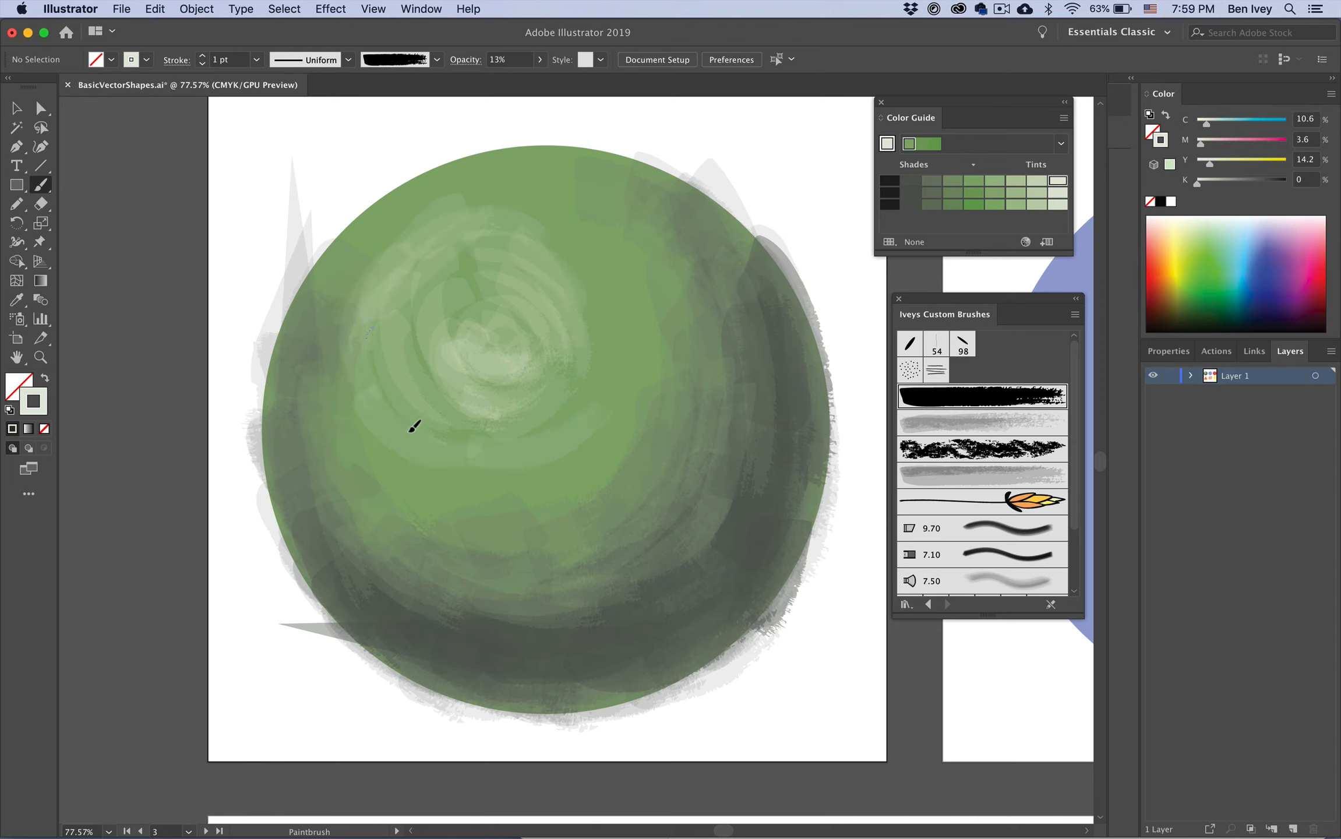
{"action": "left_click_drag", "start_coordinate": [427, 294], "coordinate": [463, 384]}
{"action": "mouse_move", "coordinate": [441, 319]}
{"action": "left_mouse_down"}
{"action": "mouse_move", "coordinate": [502, 324]}
{"action": "mouse_move", "coordinate": [460, 321]}
{"action": "mouse_move", "coordinate": [477, 338]}
{"action": "mouse_move", "coordinate": [485, 312]}
{"action": "mouse_move", "coordinate": [494, 332]}
{"action": "mouse_move", "coordinate": [468, 377]}
{"action": "mouse_move", "coordinate": [468, 299]}
{"action": "mouse_move", "coordinate": [429, 319]}
{"action": "mouse_move", "coordinate": [459, 300]}
{"action": "mouse_move", "coordinate": [514, 402]}
{"action": "left_mouse_up"}
{"action": "left_click_drag", "start_coordinate": [491, 296], "coordinate": [493, 418]}
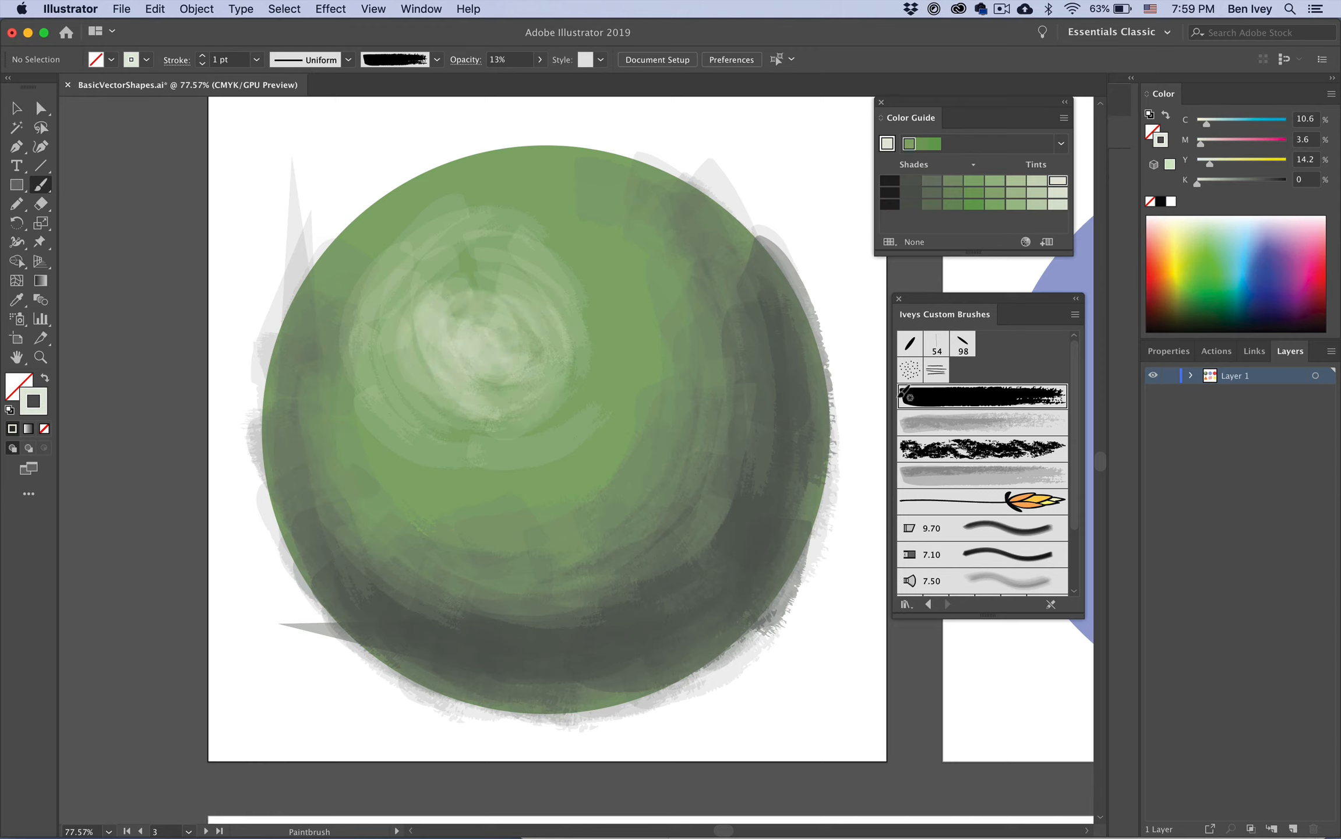
Step: Paint more light translucent strokes across the green circle's upper half around the highlight
{"action": "left_click_drag", "start_coordinate": [544, 316], "coordinate": [515, 336]}
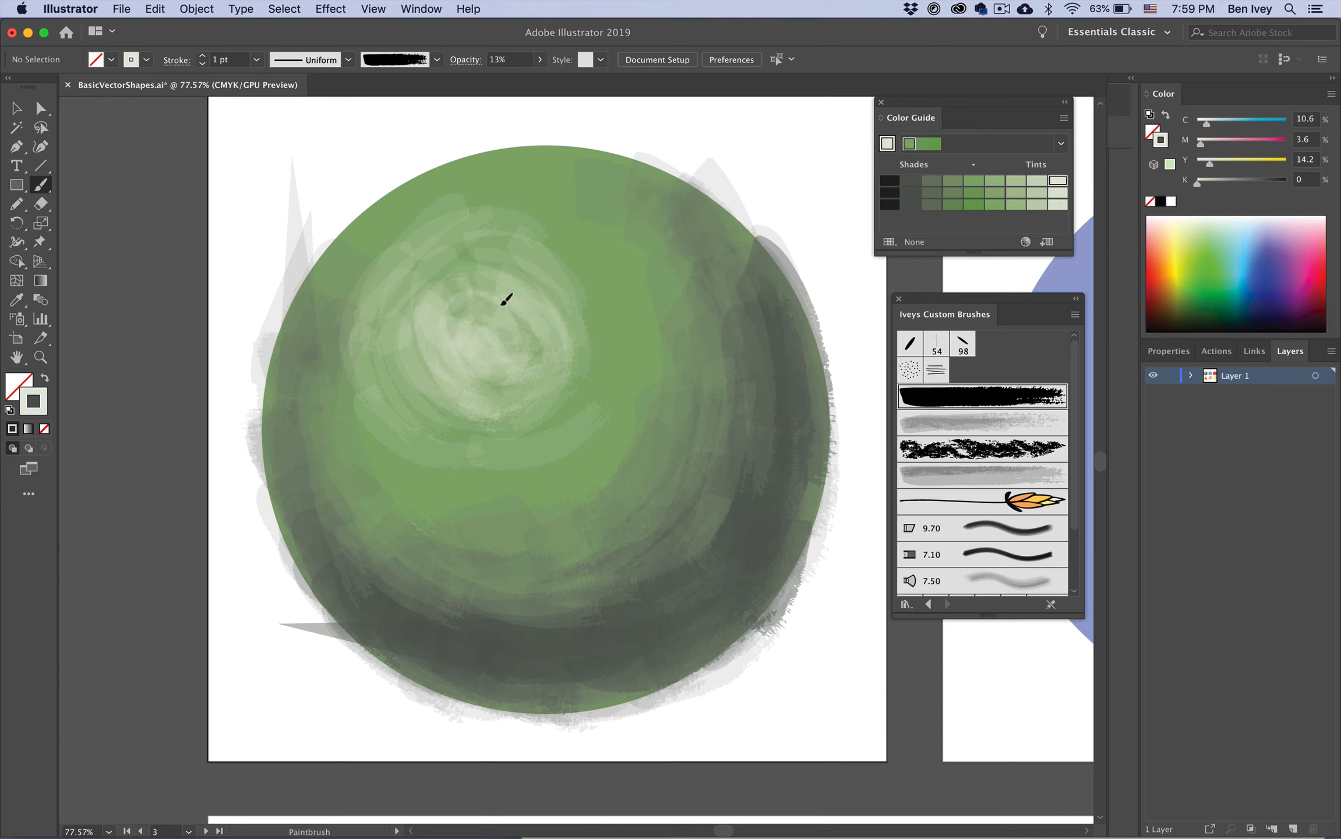
{"action": "left_click_drag", "start_coordinate": [561, 459], "coordinate": [579, 447]}
{"action": "left_click_drag", "start_coordinate": [423, 464], "coordinate": [577, 438]}
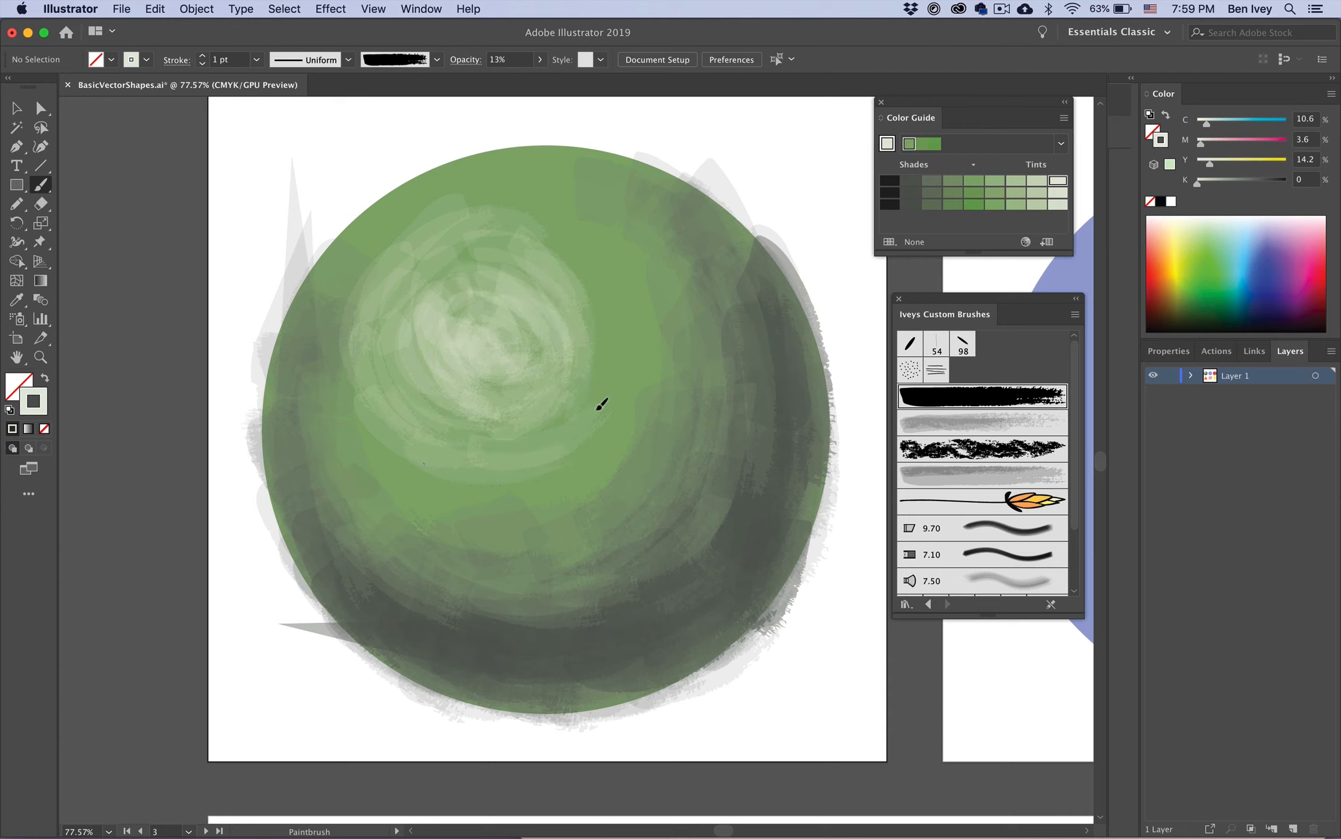
{"action": "left_click_drag", "start_coordinate": [450, 235], "coordinate": [362, 303]}
{"action": "left_click_drag", "start_coordinate": [380, 226], "coordinate": [413, 452]}
{"action": "left_click_drag", "start_coordinate": [351, 312], "coordinate": [470, 488]}
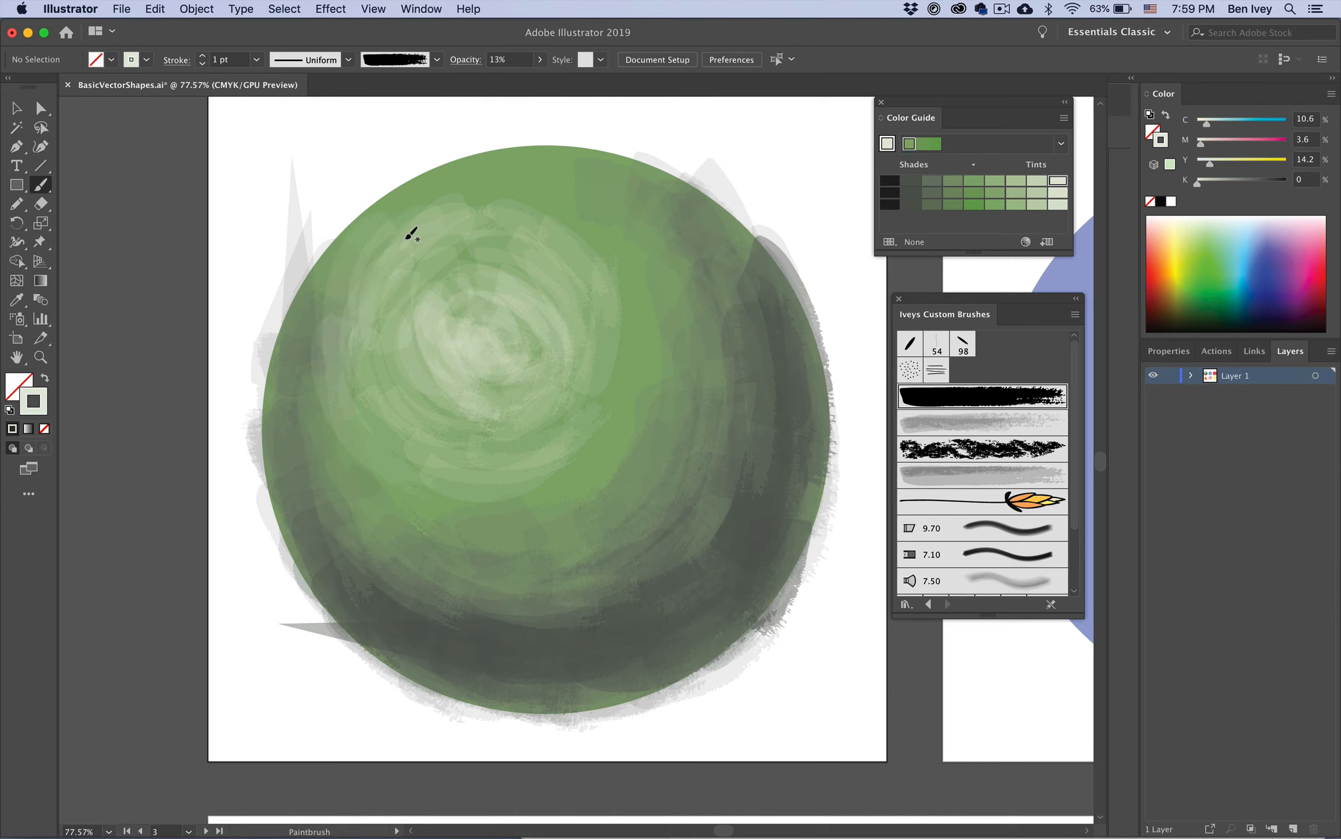
{"action": "mouse_move", "coordinate": [456, 210]}
{"action": "left_mouse_down"}
{"action": "mouse_move", "coordinate": [348, 267]}
{"action": "mouse_move", "coordinate": [362, 231]}
{"action": "mouse_move", "coordinate": [324, 267]}
{"action": "left_mouse_up"}
{"action": "mouse_move", "coordinate": [415, 202]}
{"action": "left_mouse_down"}
{"action": "mouse_move", "coordinate": [590, 210]}
{"action": "mouse_move", "coordinate": [624, 226]}
{"action": "left_mouse_up"}
{"action": "left_click_drag", "start_coordinate": [477, 184], "coordinate": [613, 275]}
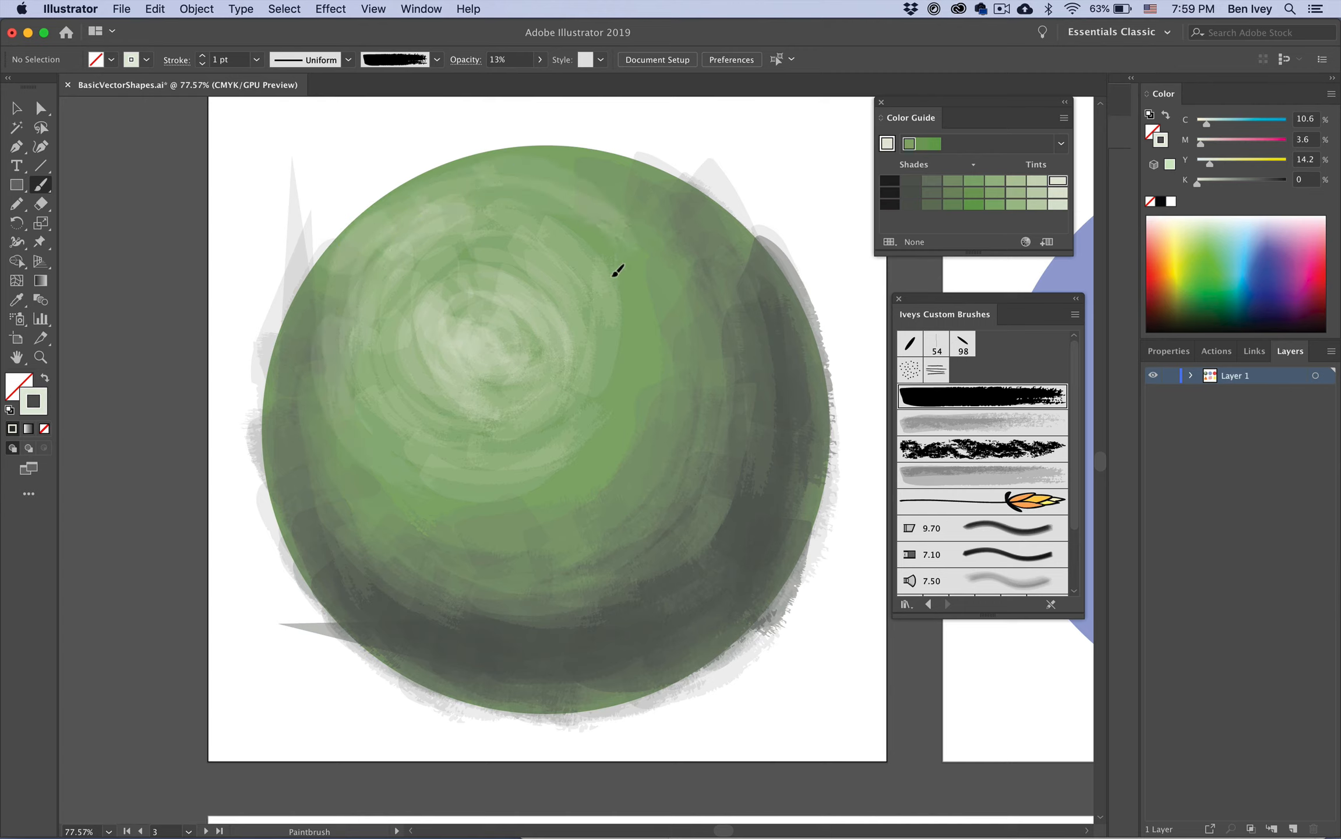
{"action": "left_click_drag", "start_coordinate": [513, 169], "coordinate": [632, 236]}
{"action": "left_click_drag", "start_coordinate": [518, 200], "coordinate": [610, 274]}
{"action": "left_click_drag", "start_coordinate": [473, 174], "coordinate": [348, 262]}
{"action": "left_click_drag", "start_coordinate": [499, 235], "coordinate": [344, 373]}
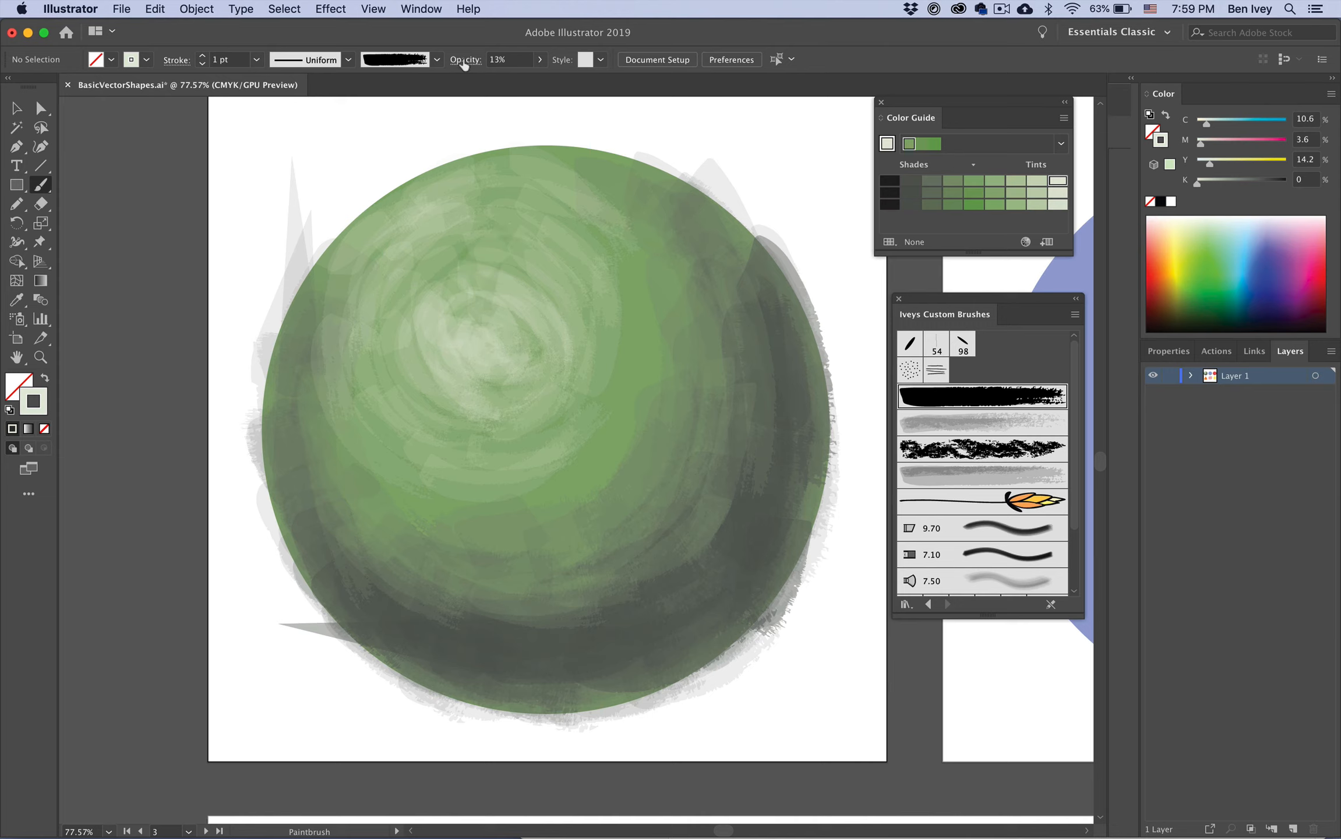
Step: Raise the brush opacity to 48% and paint a brighter stroke in the highlight's centre
{"action": "left_click", "coordinate": [540, 60]}
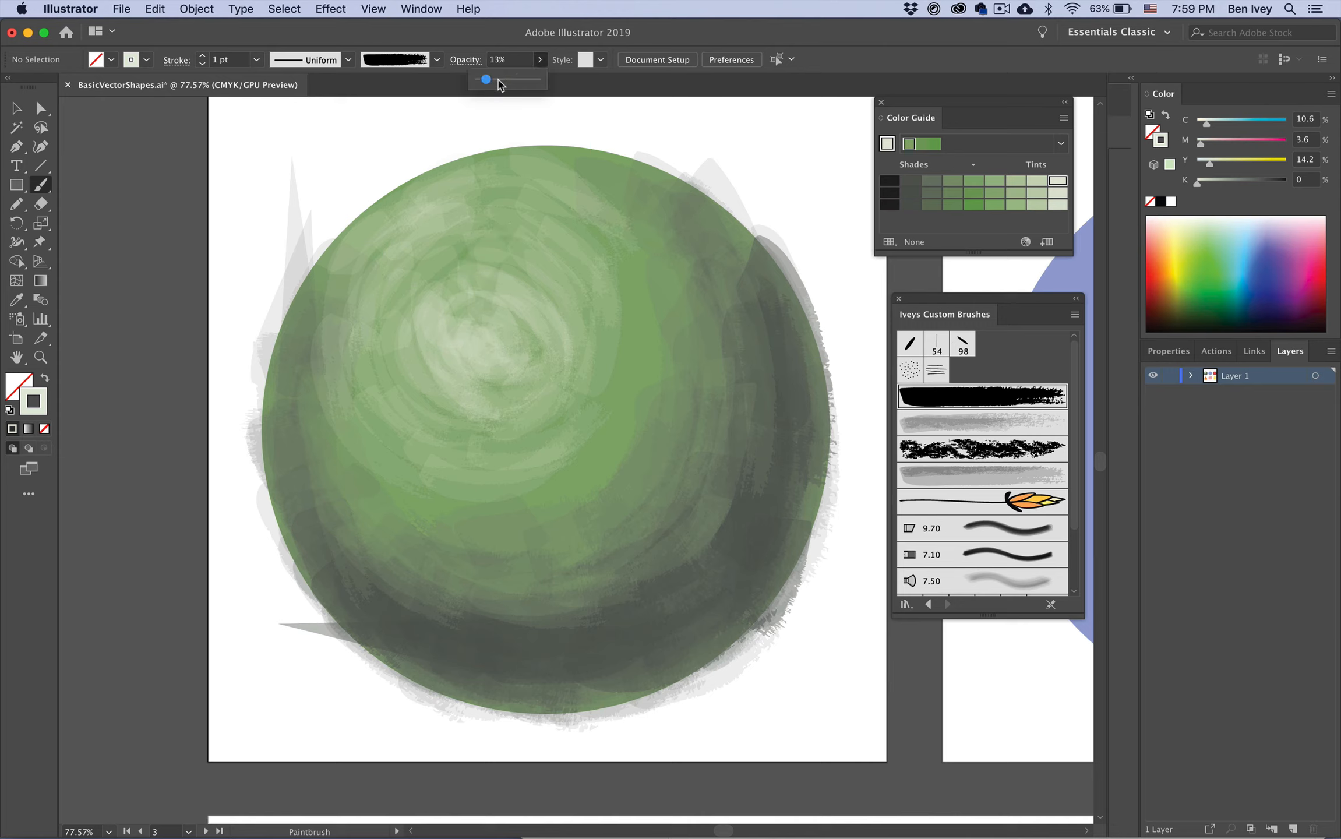
{"action": "left_click_drag", "start_coordinate": [499, 80], "coordinate": [506, 79]}
{"action": "mouse_move", "coordinate": [477, 364]}
{"action": "left_mouse_down"}
{"action": "mouse_move", "coordinate": [504, 323]}
{"action": "mouse_move", "coordinate": [449, 312]}
{"action": "mouse_move", "coordinate": [473, 297]}
{"action": "mouse_move", "coordinate": [497, 336]}
{"action": "mouse_move", "coordinate": [479, 351]}
{"action": "mouse_move", "coordinate": [473, 323]}
{"action": "left_mouse_up"}
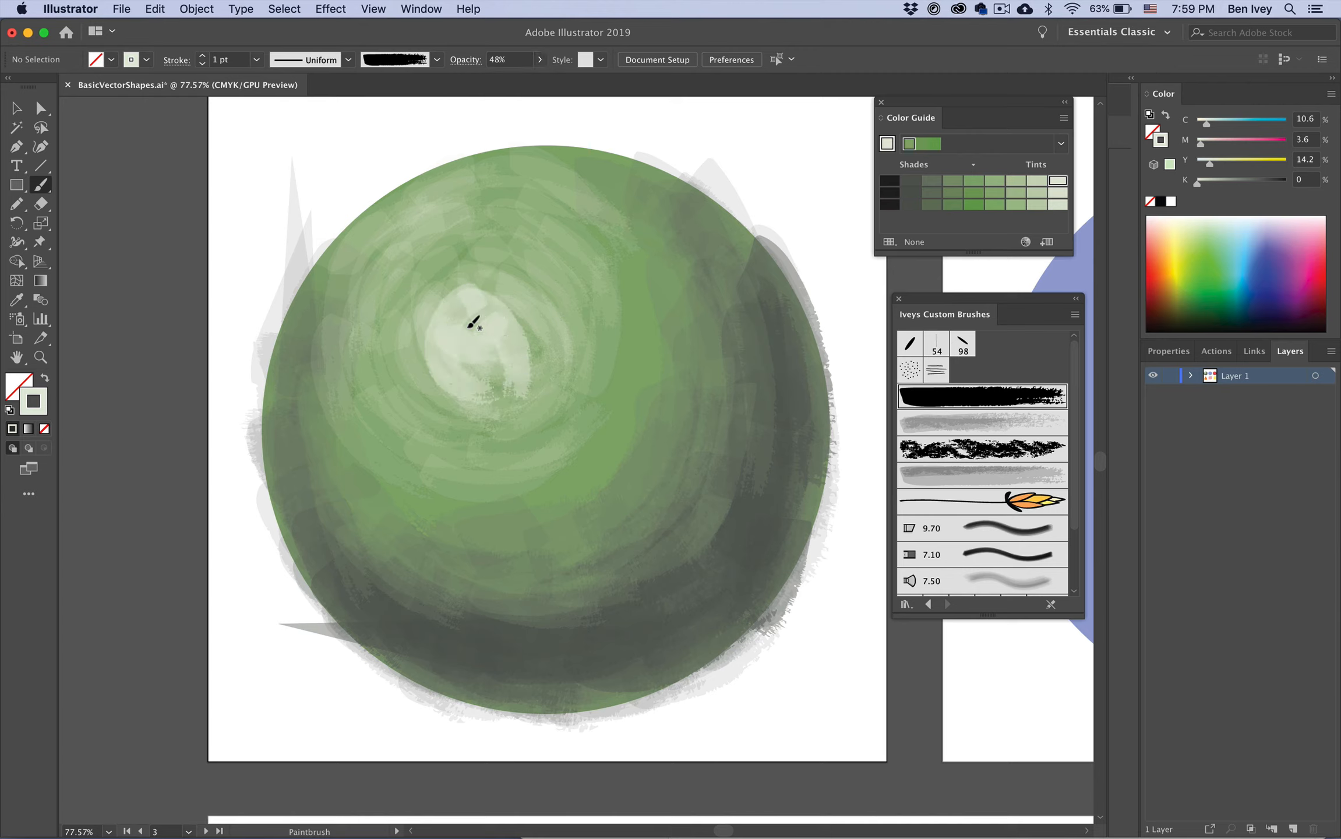
Step: Paint a small highlight stroke and lower the brush opacity to 28%
{"action": "left_click", "coordinate": [538, 60]}
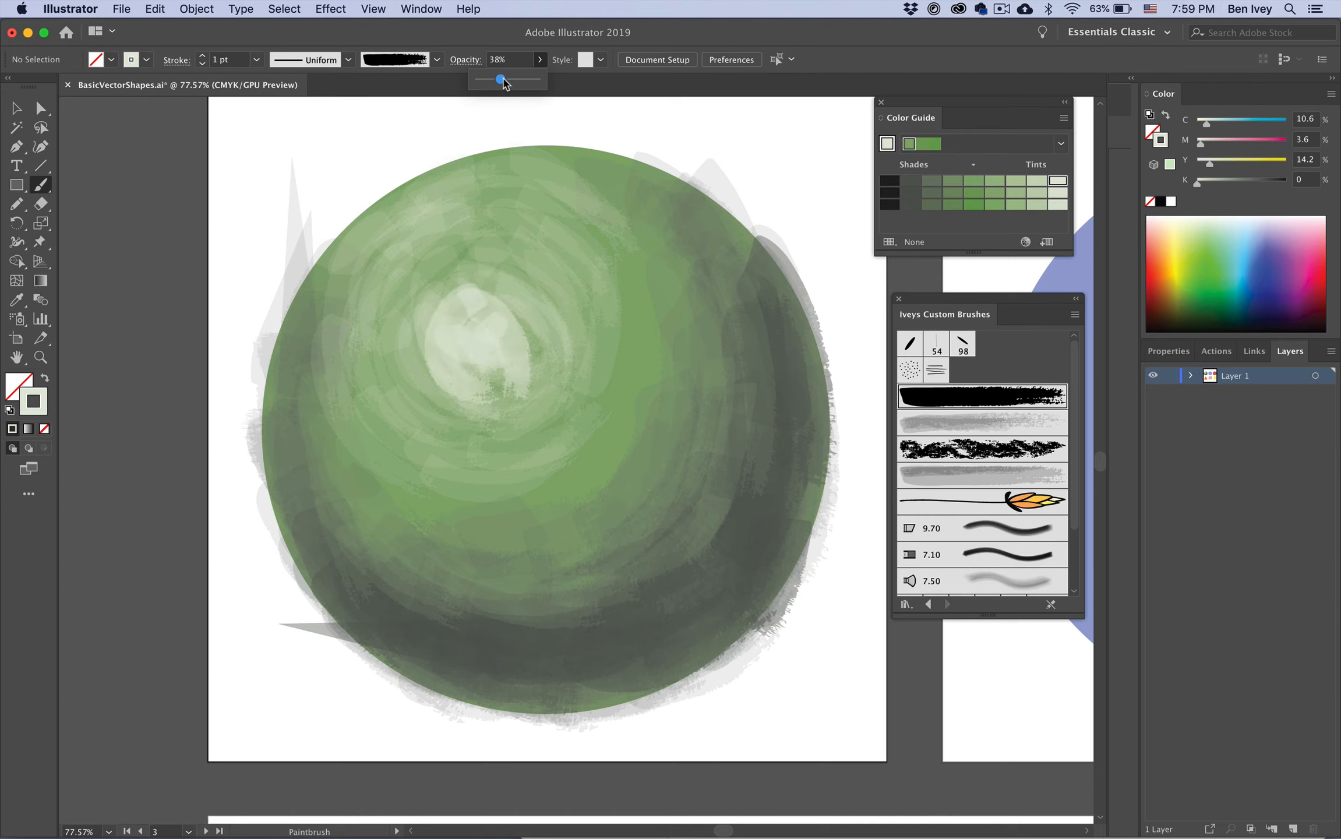
{"action": "left_click_drag", "start_coordinate": [468, 267], "coordinate": [440, 290]}
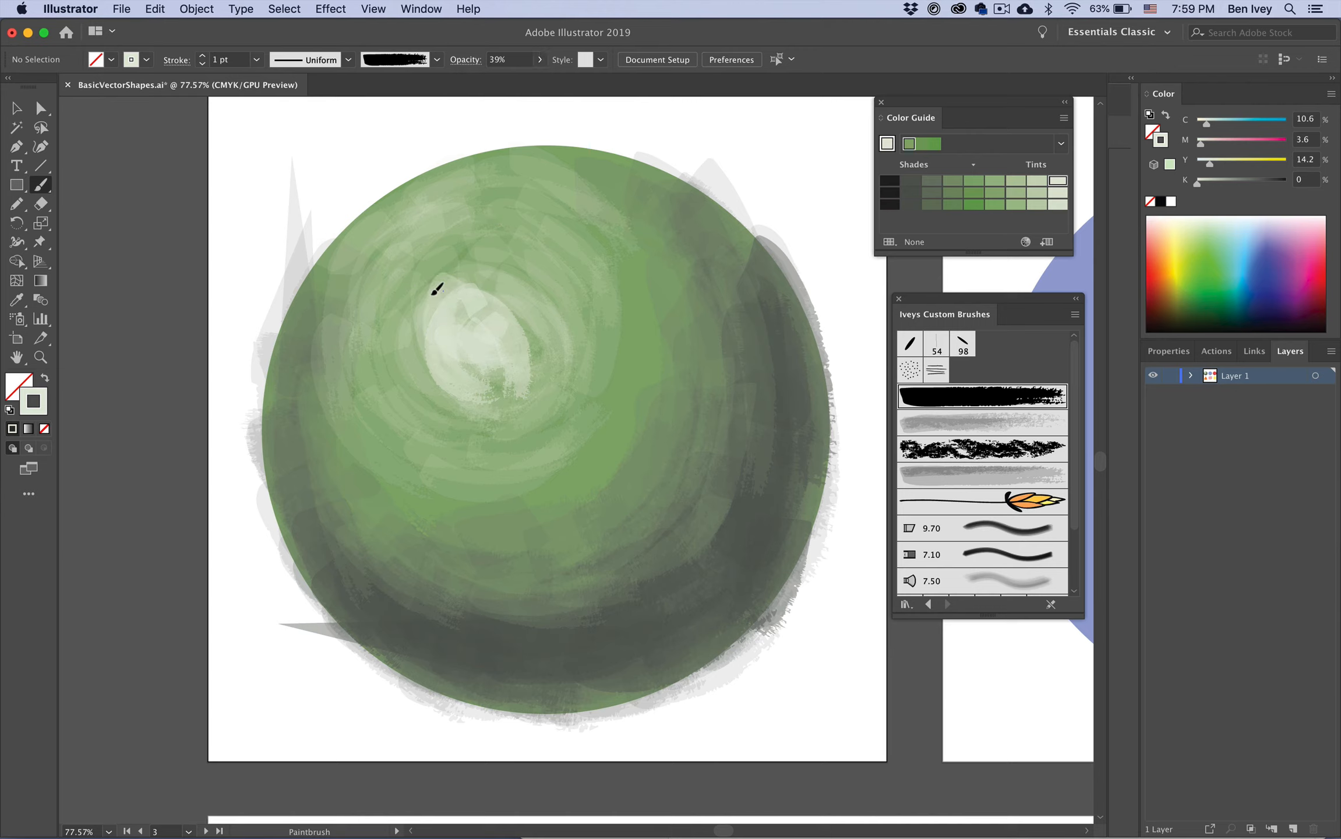
{"action": "left_click", "coordinate": [539, 61]}
{"action": "left_click", "coordinate": [500, 84]}
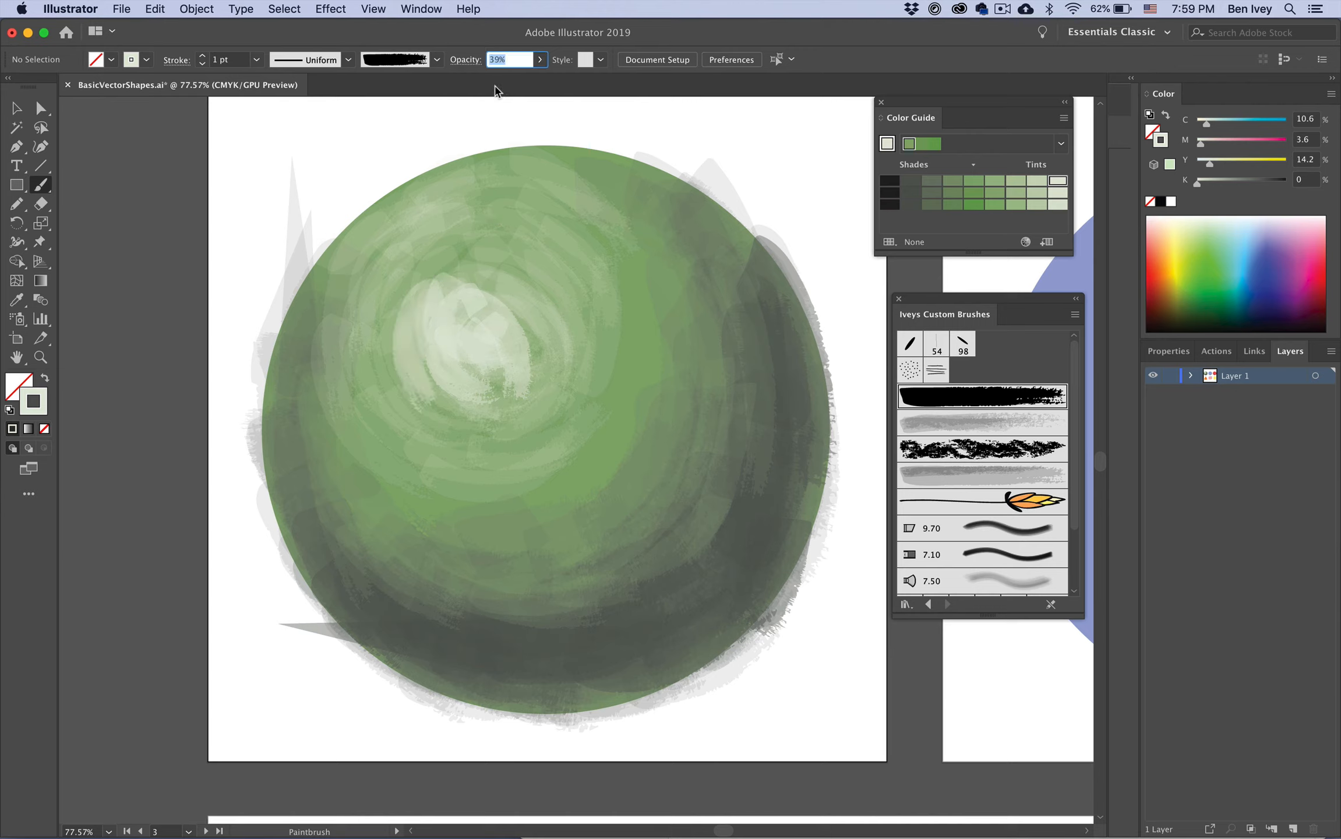
{"action": "left_click", "coordinate": [540, 60]}
{"action": "left_click_drag", "start_coordinate": [492, 82], "coordinate": [490, 82]}
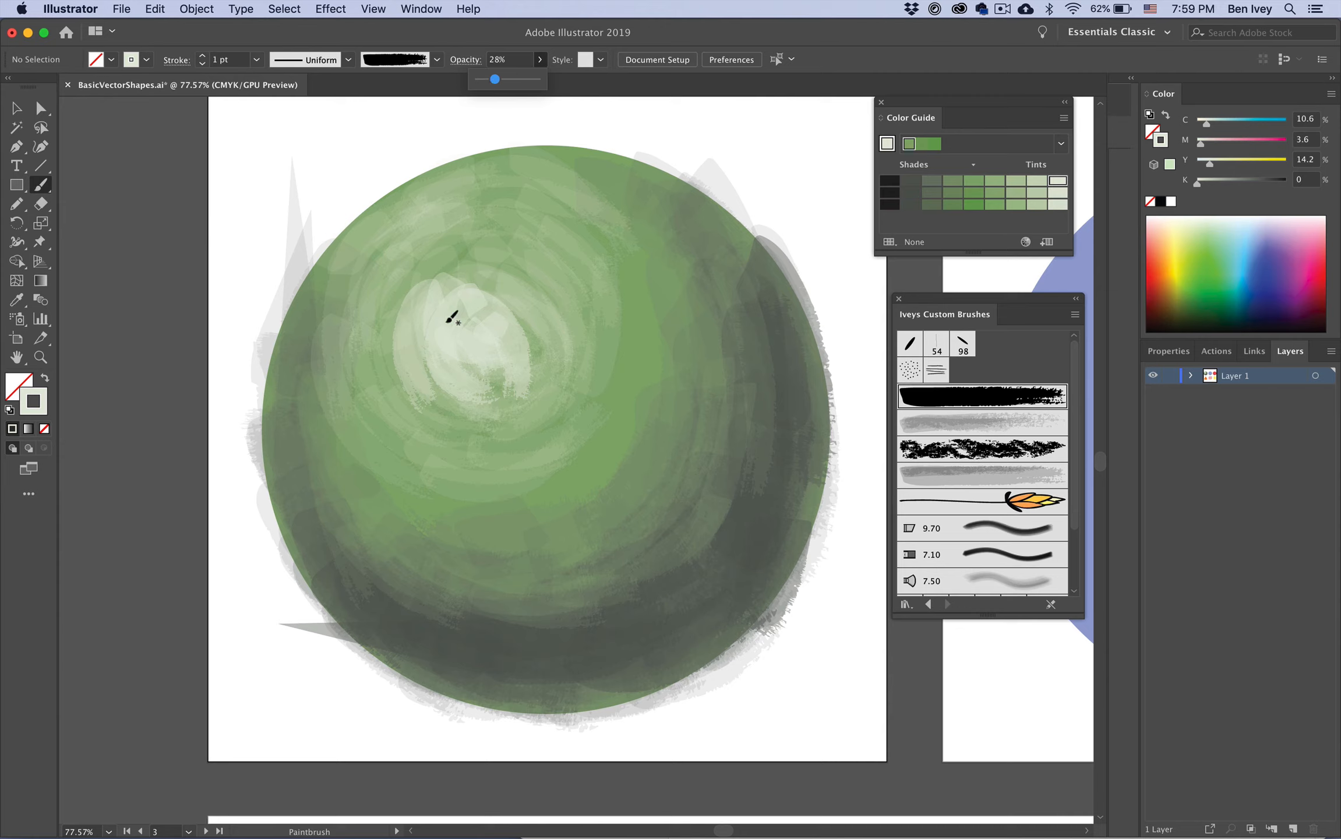
Step: Paint overlapping 28% opacity strokes around the highlight on the circle's upper left
{"action": "mouse_move", "coordinate": [415, 279]}
{"action": "left_mouse_down"}
{"action": "mouse_move", "coordinate": [413, 395]}
{"action": "mouse_move", "coordinate": [437, 423]}
{"action": "left_mouse_up"}
{"action": "left_click_drag", "start_coordinate": [402, 376], "coordinate": [502, 416]}
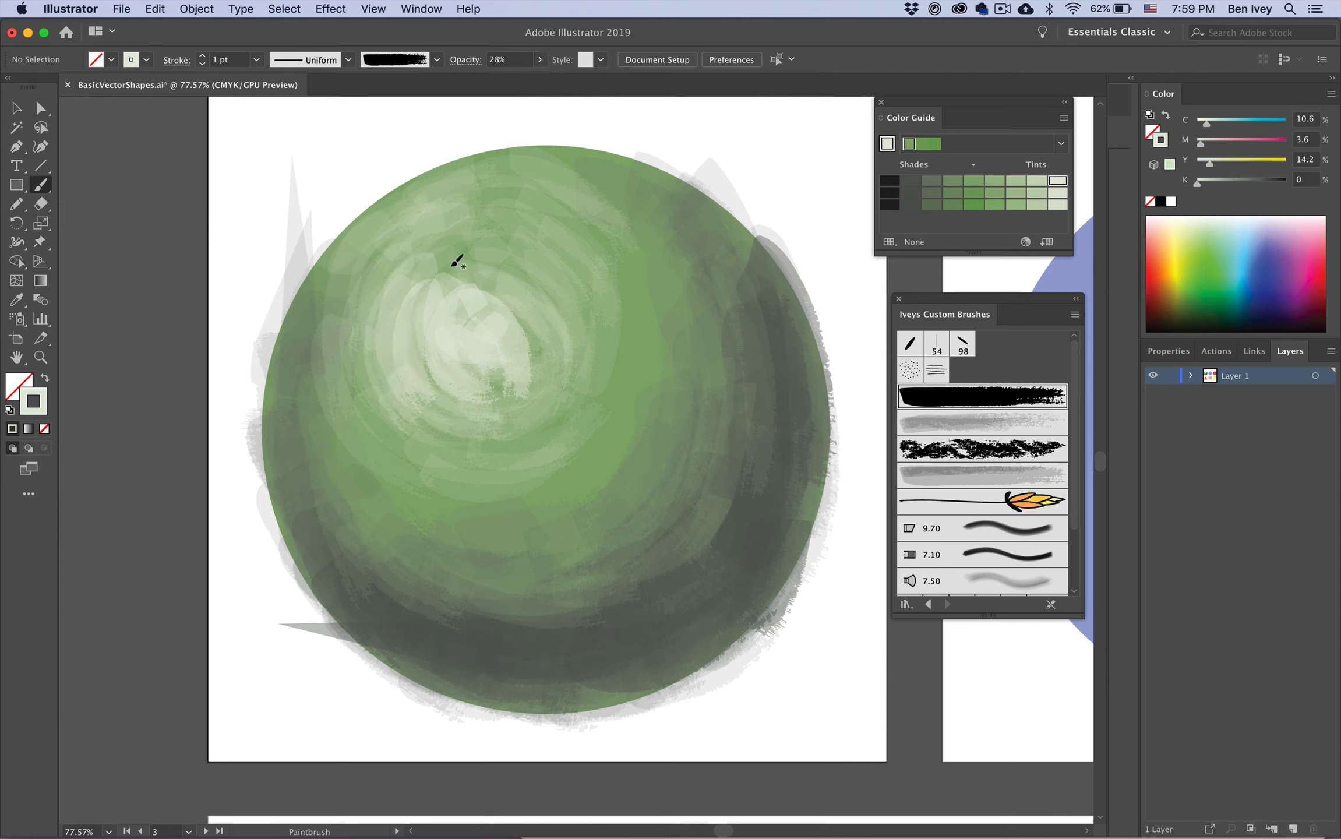
{"action": "mouse_move", "coordinate": [451, 267]}
{"action": "left_mouse_down"}
{"action": "mouse_move", "coordinate": [495, 396]}
{"action": "mouse_move", "coordinate": [550, 406]}
{"action": "mouse_move", "coordinate": [378, 402]}
{"action": "left_mouse_up"}
{"action": "mouse_move", "coordinate": [409, 269]}
{"action": "left_mouse_down"}
{"action": "mouse_move", "coordinate": [411, 435]}
{"action": "mouse_move", "coordinate": [552, 434]}
{"action": "left_mouse_up"}
{"action": "left_click_drag", "start_coordinate": [512, 227], "coordinate": [585, 293]}
{"action": "left_click_drag", "start_coordinate": [441, 268], "coordinate": [564, 367]}
{"action": "left_click_drag", "start_coordinate": [533, 253], "coordinate": [597, 367]}
{"action": "mouse_move", "coordinate": [574, 267]}
{"action": "left_mouse_down"}
{"action": "mouse_move", "coordinate": [587, 404]}
{"action": "mouse_move", "coordinate": [536, 442]}
{"action": "left_mouse_up"}
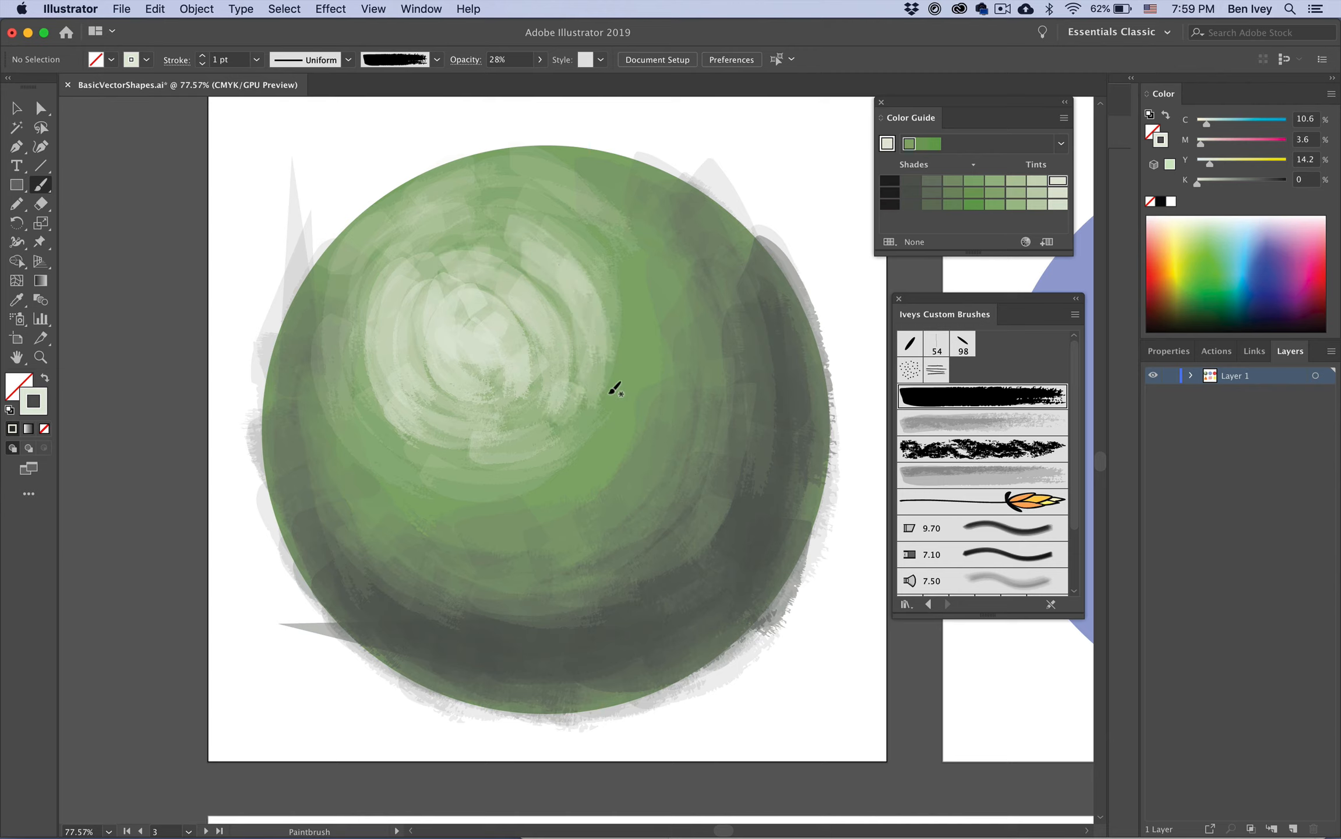
Step: Pick a mid-green shade from the Color Guide and paint green strokes over the circle's upper area
{"action": "left_click", "coordinate": [976, 194]}
{"action": "left_click", "coordinate": [975, 194]}
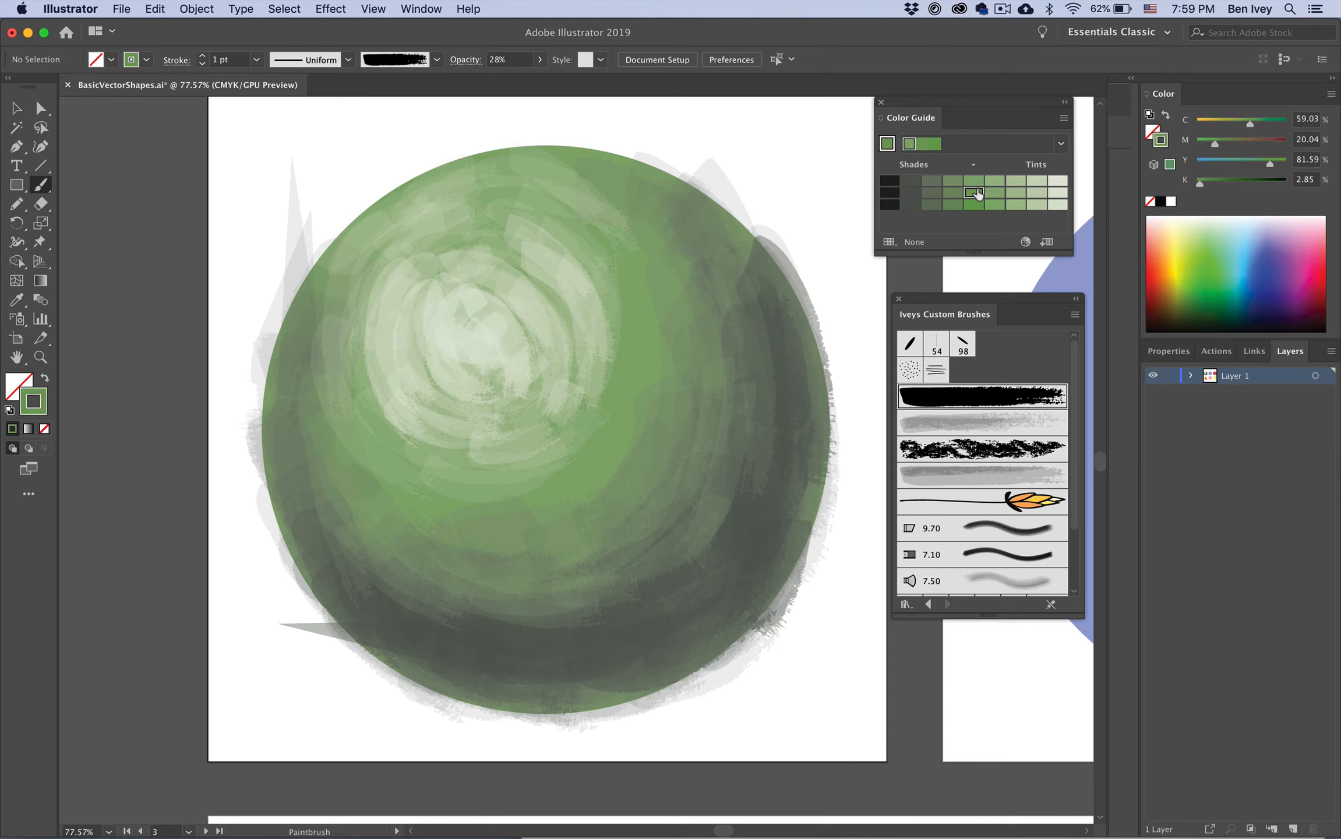
{"action": "mouse_move", "coordinate": [447, 465]}
{"action": "left_mouse_down"}
{"action": "mouse_move", "coordinate": [588, 421]}
{"action": "mouse_move", "coordinate": [522, 441]}
{"action": "mouse_move", "coordinate": [606, 355]}
{"action": "mouse_move", "coordinate": [566, 408]}
{"action": "mouse_move", "coordinate": [593, 270]}
{"action": "left_mouse_up"}
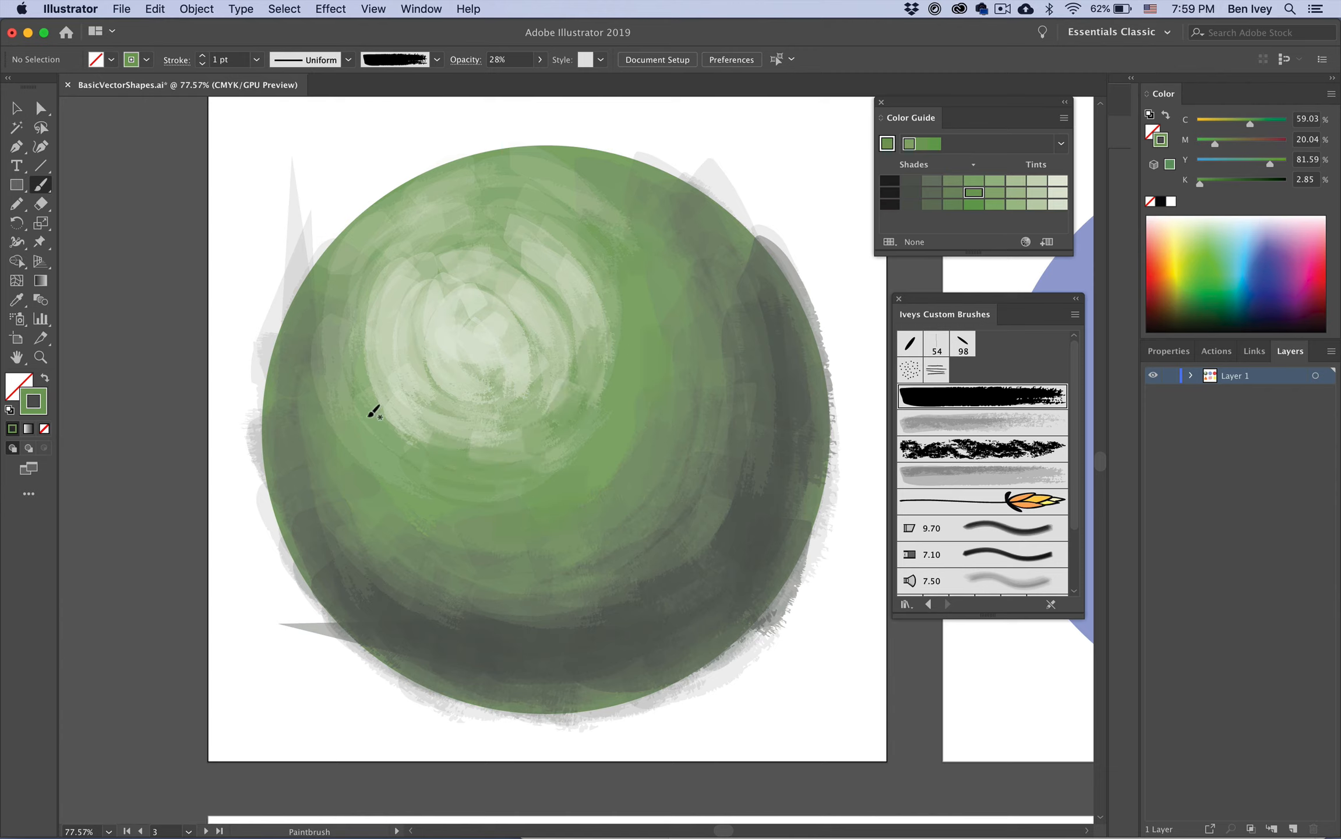
{"action": "left_click_drag", "start_coordinate": [413, 231], "coordinate": [361, 260]}
{"action": "left_click_drag", "start_coordinate": [555, 180], "coordinate": [597, 197]}
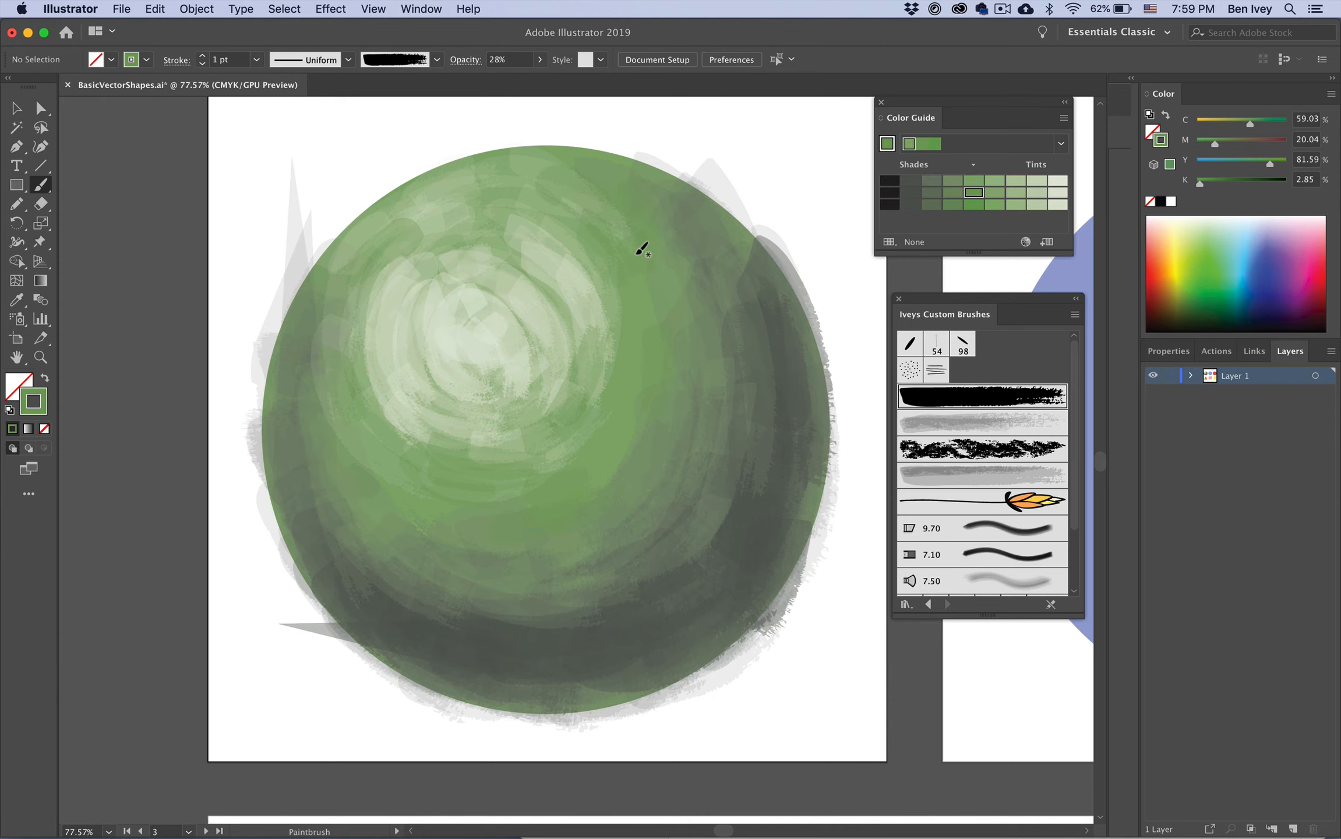
Step: Zoom out and select all the brush strokes on the circle to inspect their paths, then deselect
{"action": "scroll", "coordinate": [642, 248], "scroll_direction": "up", "scroll_amount": 1}
{"action": "key", "text": "p"}
{"action": "key", "text": "super+minus"}
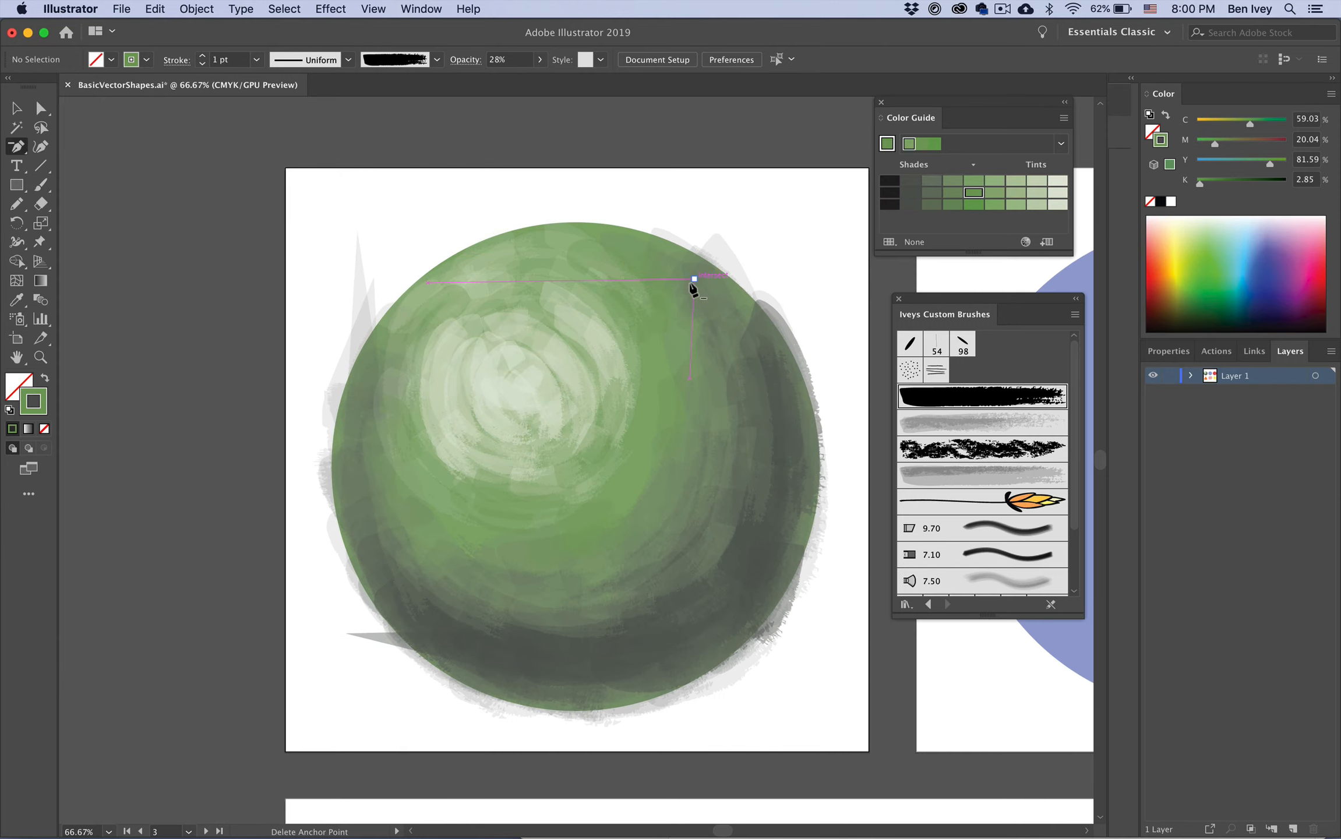
{"action": "scroll", "coordinate": [691, 287], "scroll_direction": "right", "scroll_amount": 2}
{"action": "scroll", "coordinate": [691, 287], "scroll_direction": "down", "scroll_amount": 1}
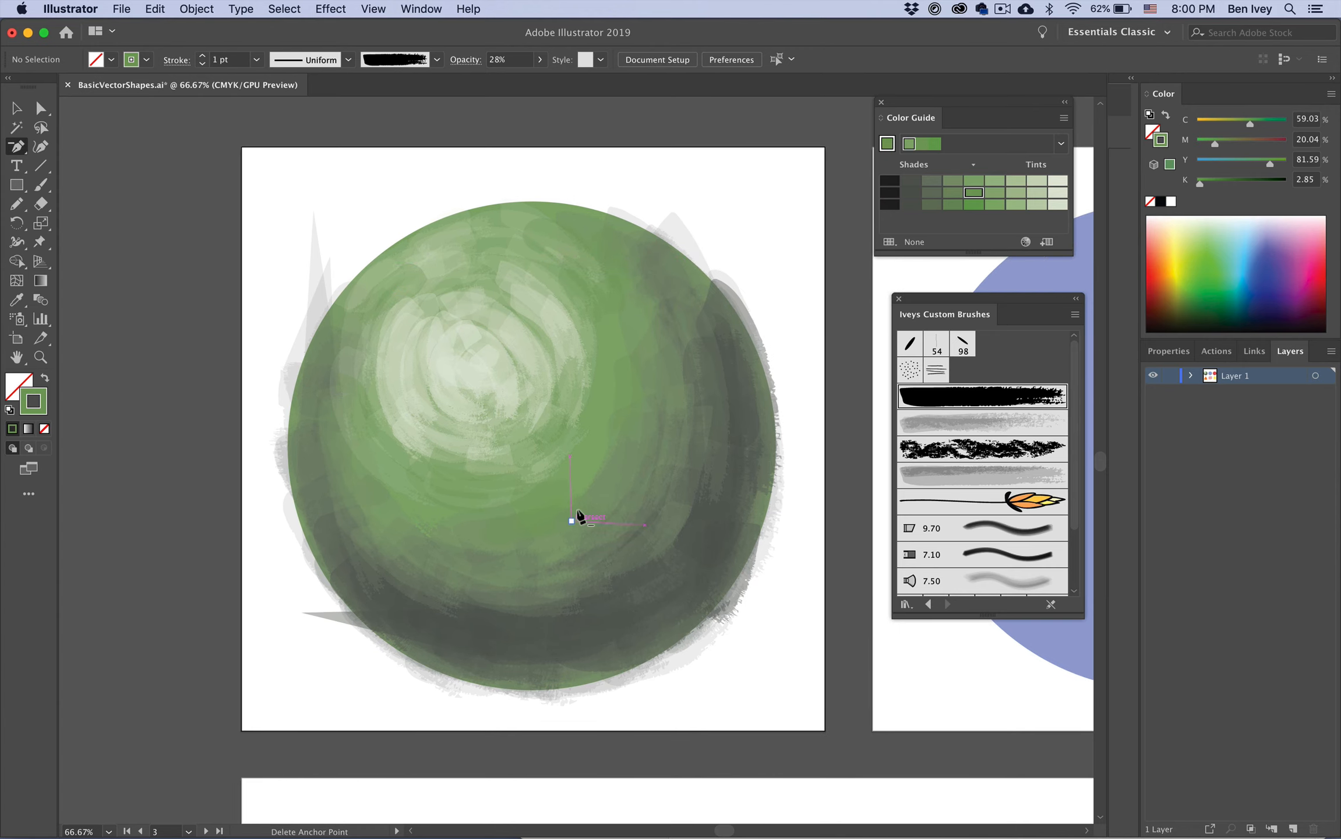
{"action": "mouse_move", "coordinate": [276, 179]}
{"action": "left_mouse_down"}
{"action": "mouse_move", "coordinate": [404, 392]}
{"action": "mouse_move", "coordinate": [757, 702]}
{"action": "left_mouse_up"}
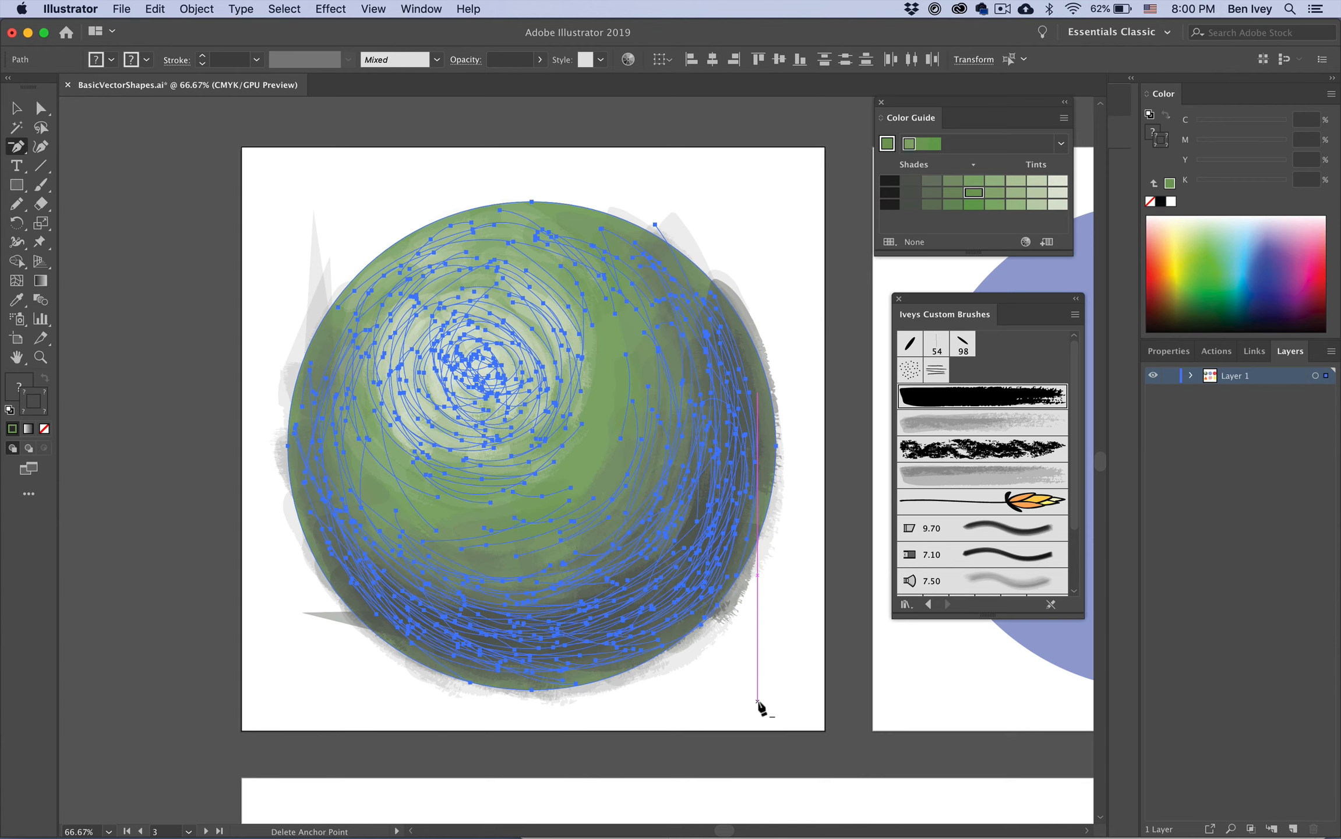
{"action": "left_click", "coordinate": [772, 665], "text": "super"}
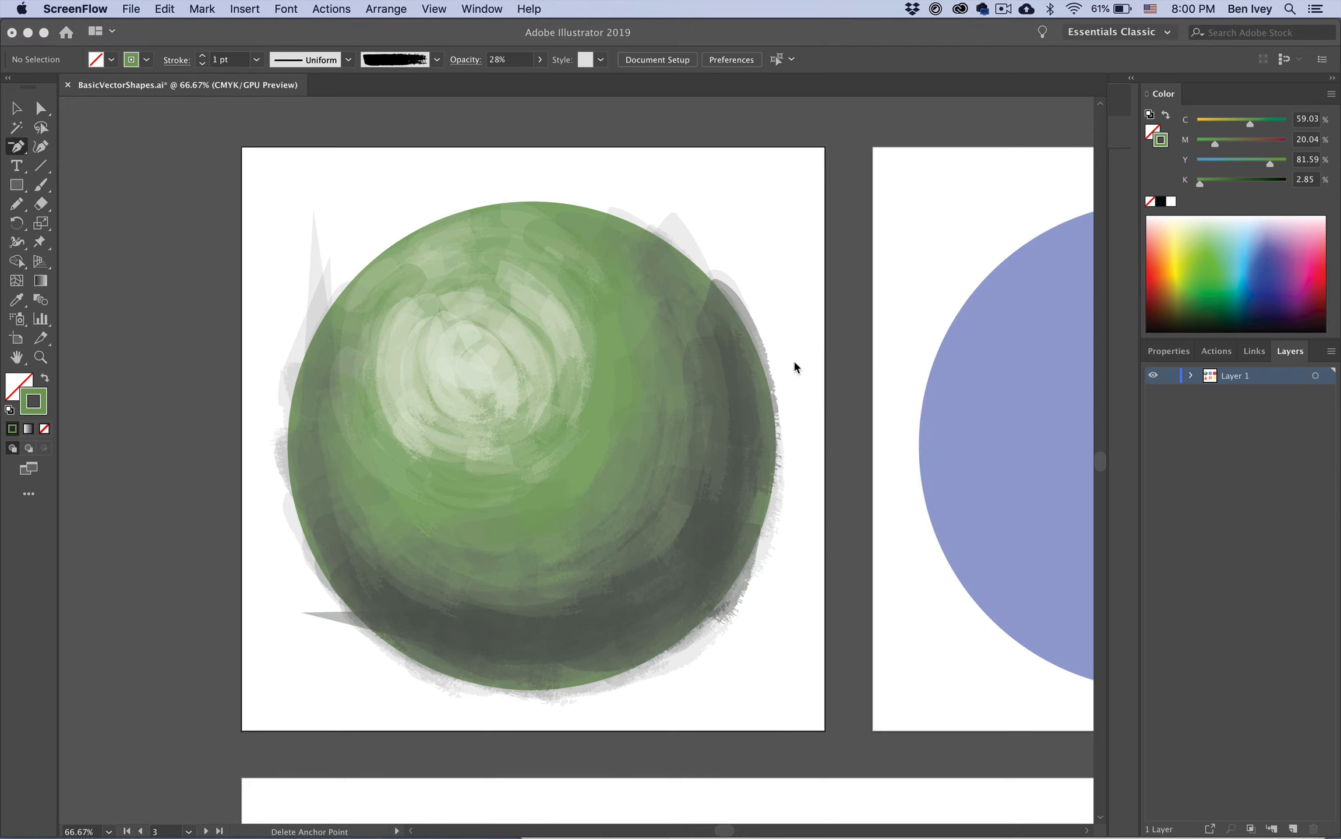
Step: Move to the blue circle, take its colour as the stroke with no fill, and choose a dark shade from the Color Guide
{"action": "scroll", "coordinate": [794, 366], "scroll_direction": "right", "scroll_amount": 10}
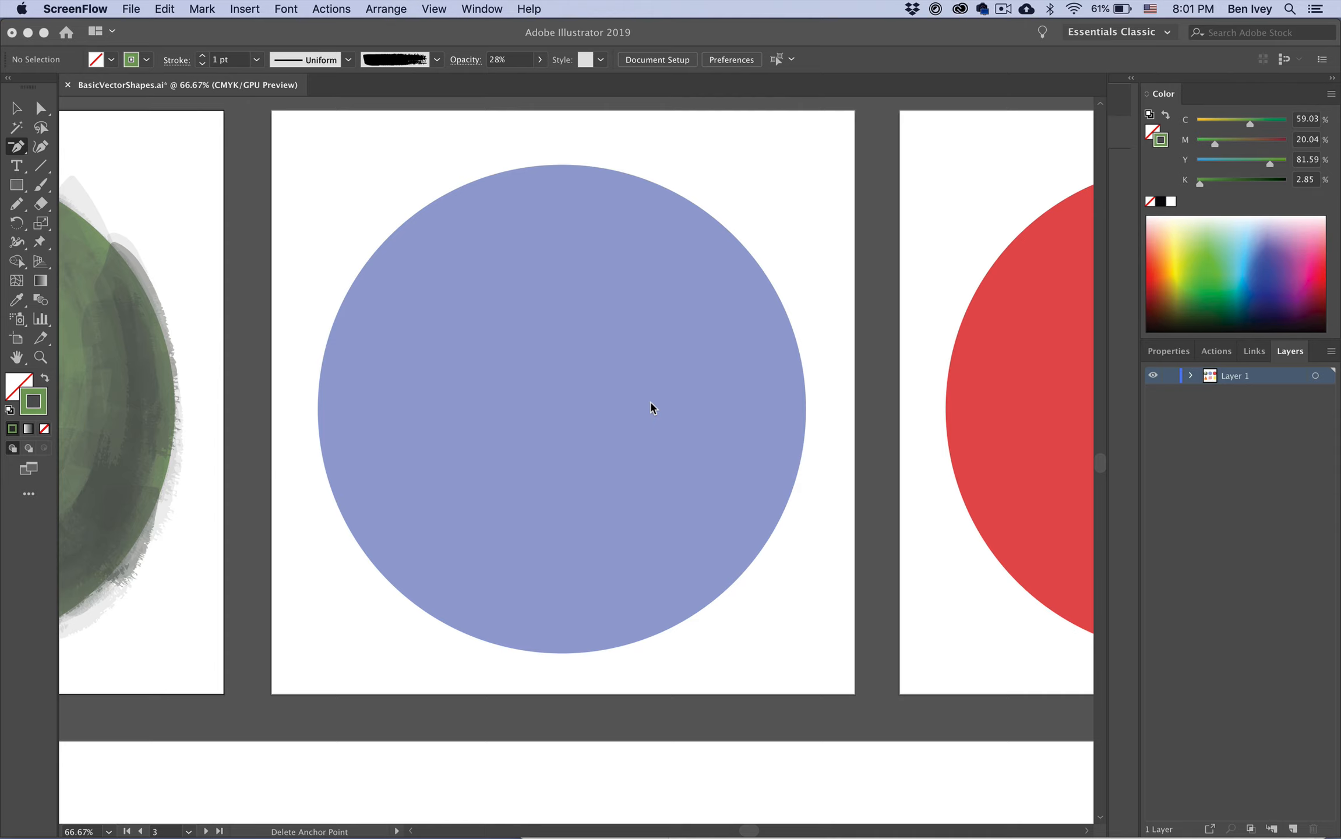
{"action": "left_click", "coordinate": [698, 225]}
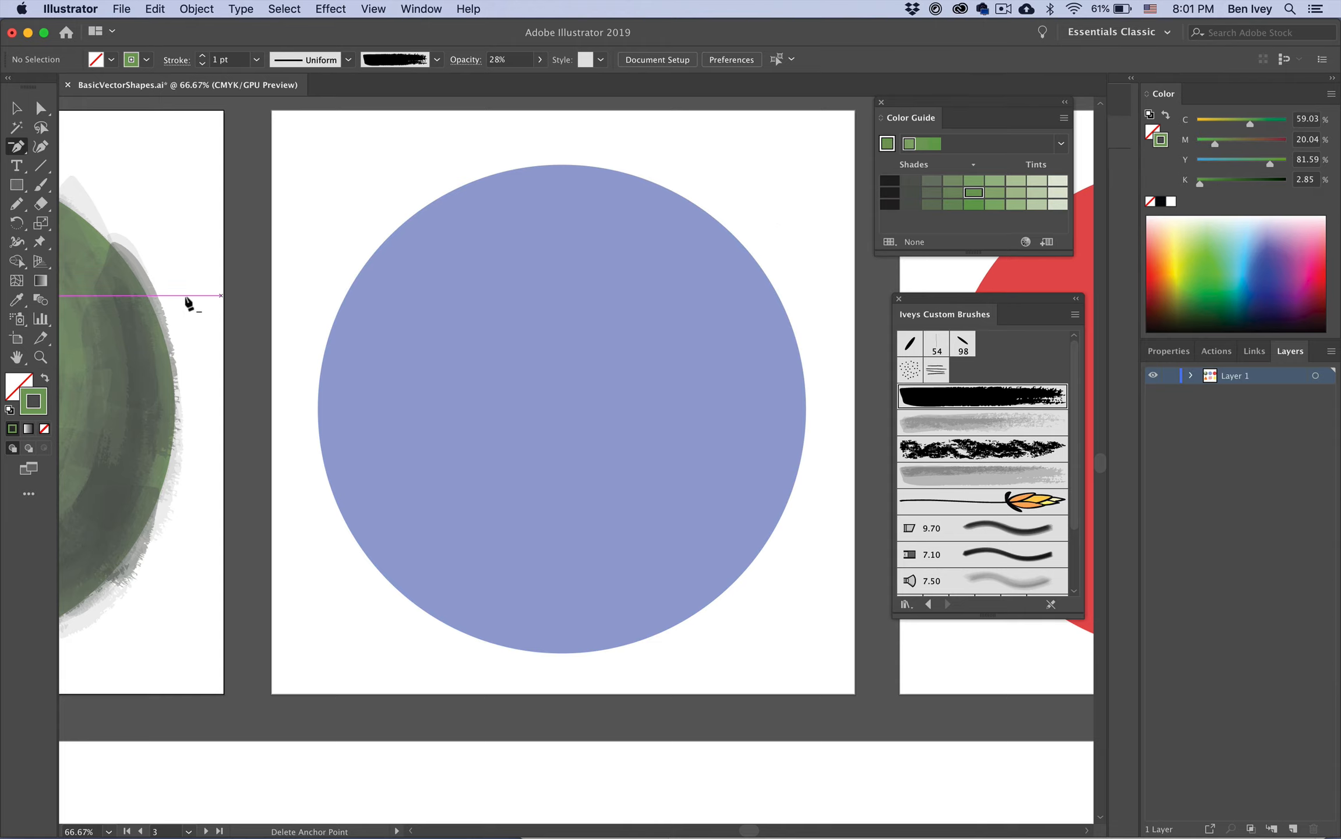
{"action": "left_click", "coordinate": [605, 367], "text": "super"}
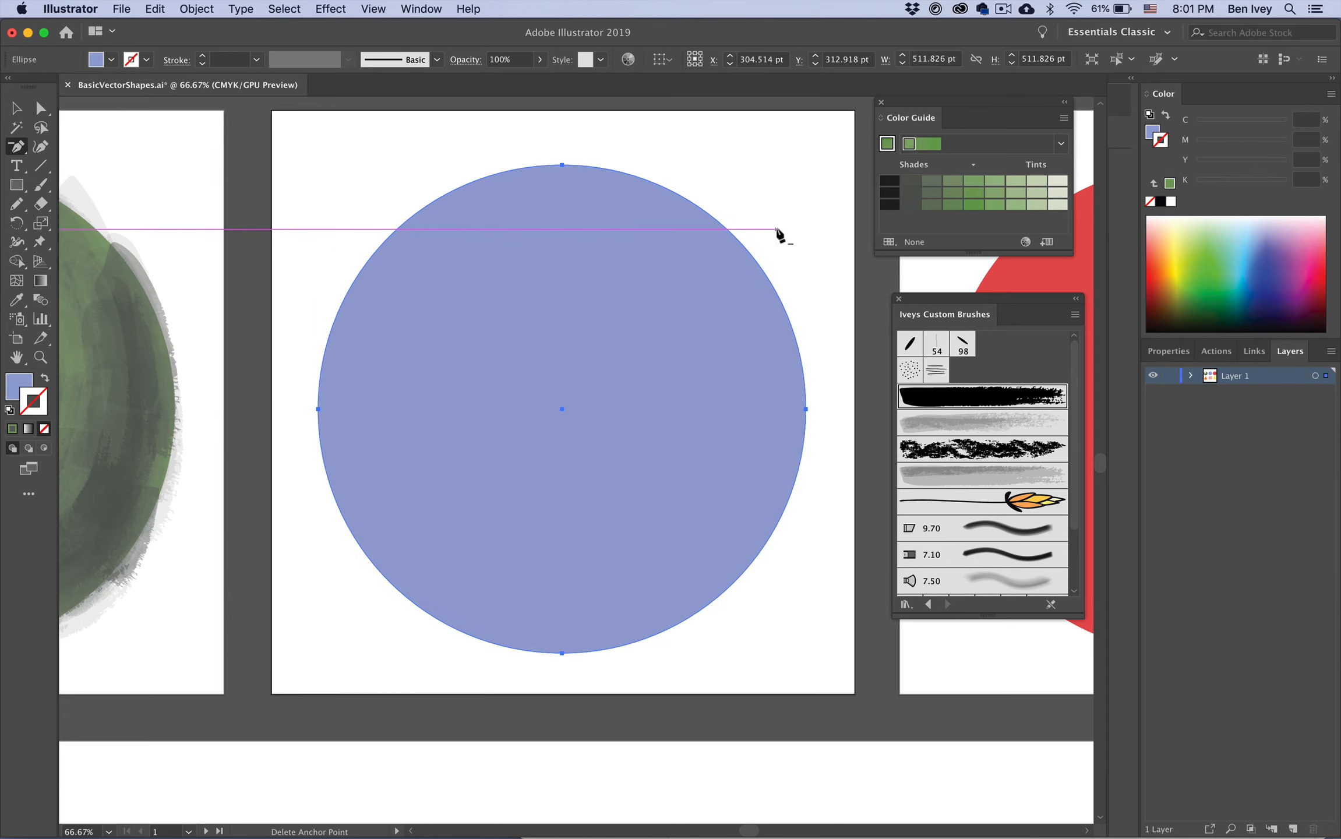
{"action": "left_click", "coordinate": [838, 125], "text": "super"}
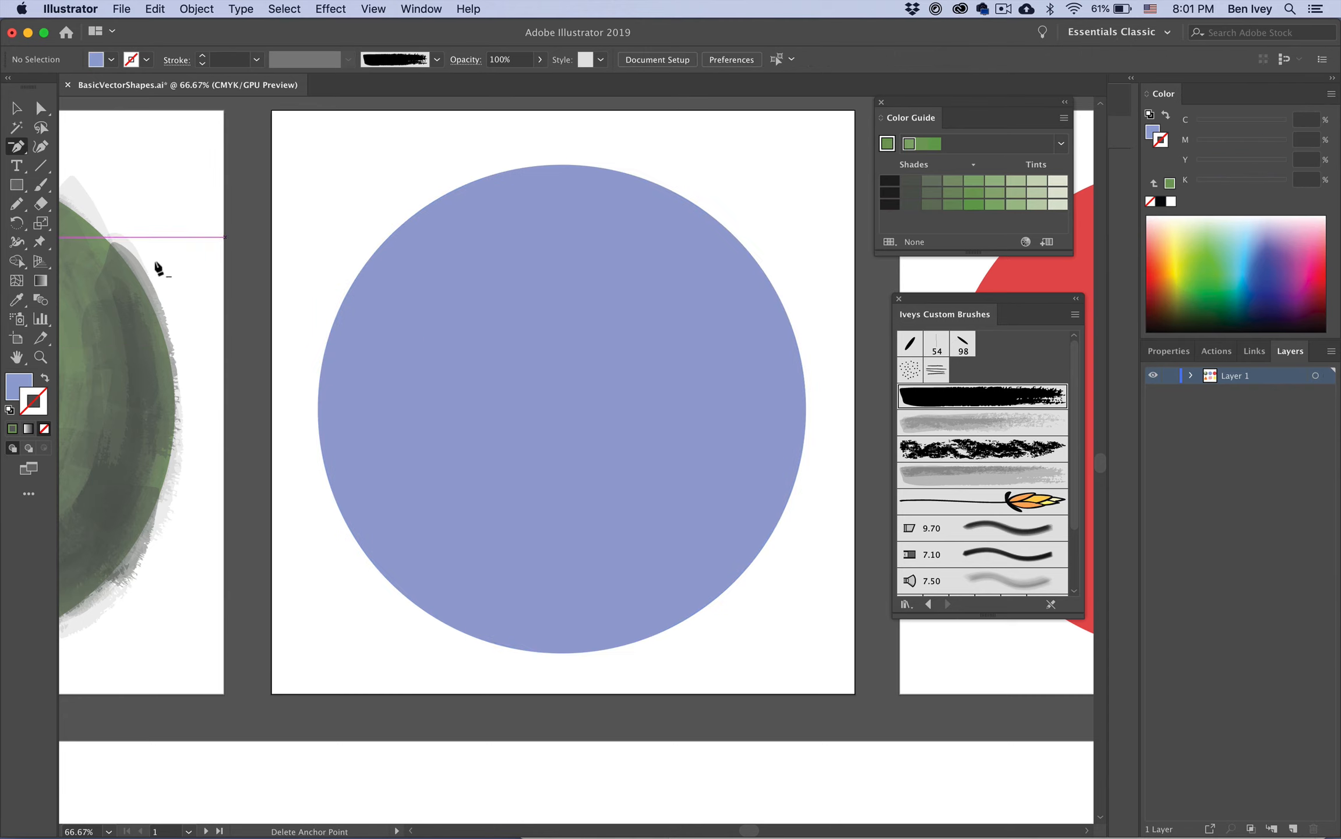
{"action": "left_click", "coordinate": [9, 393]}
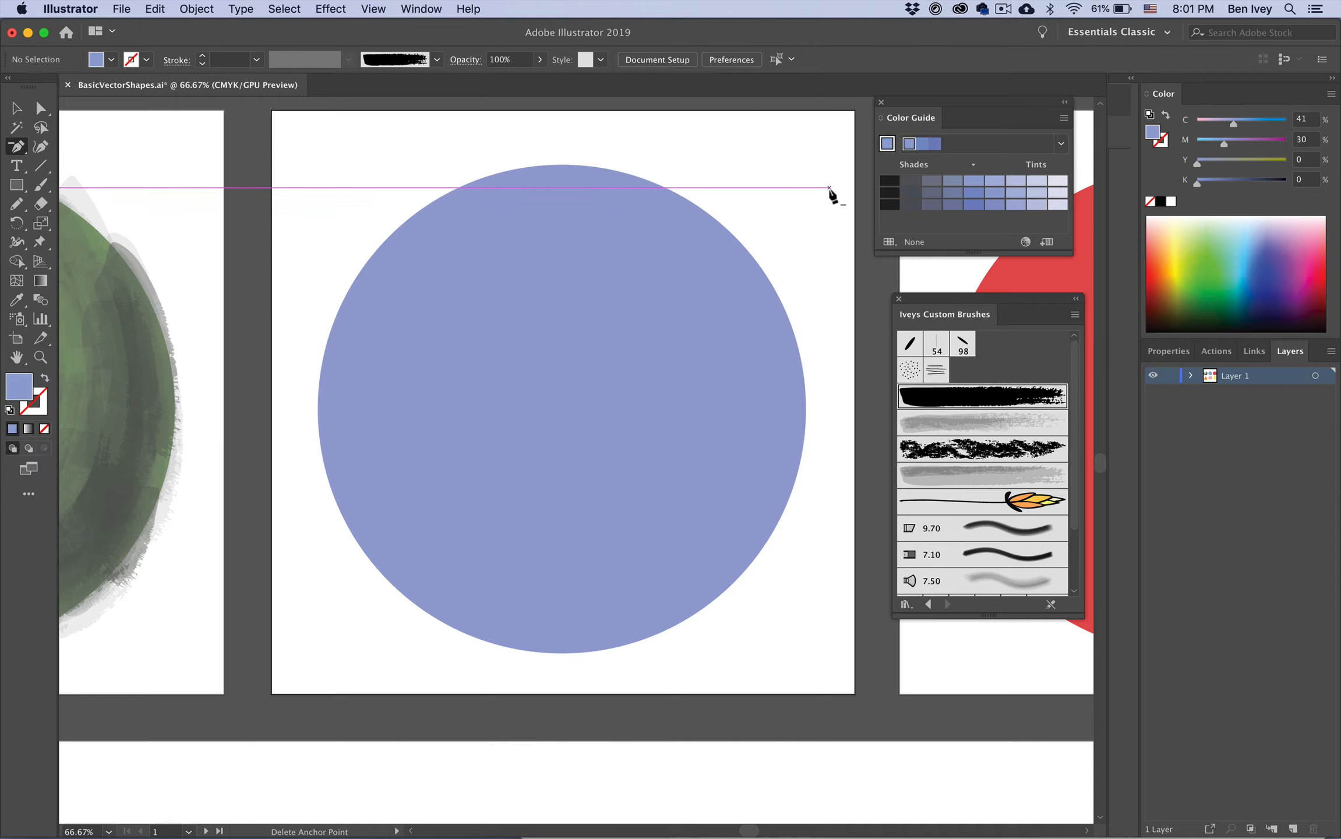
{"action": "key", "text": "shift+x"}
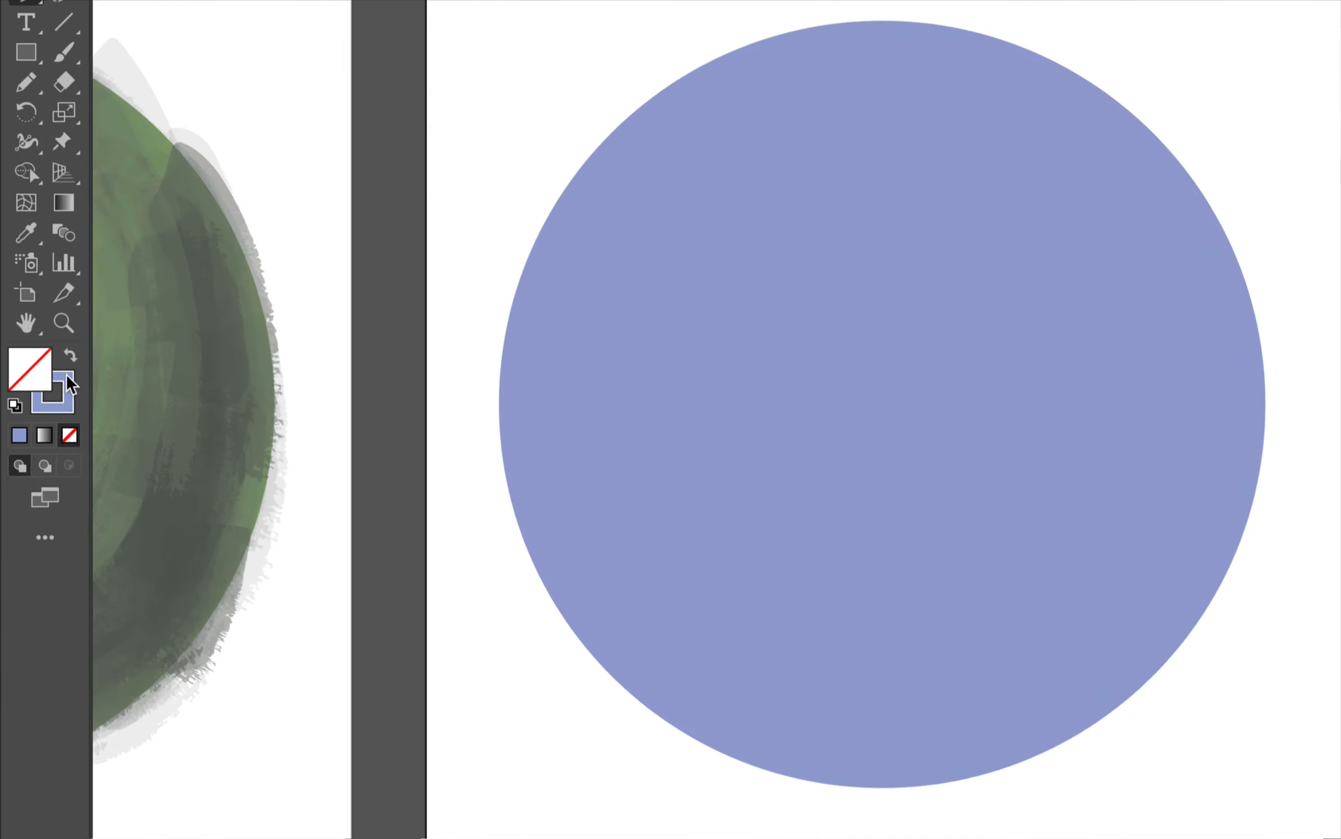
{"action": "left_click", "coordinate": [59, 401]}
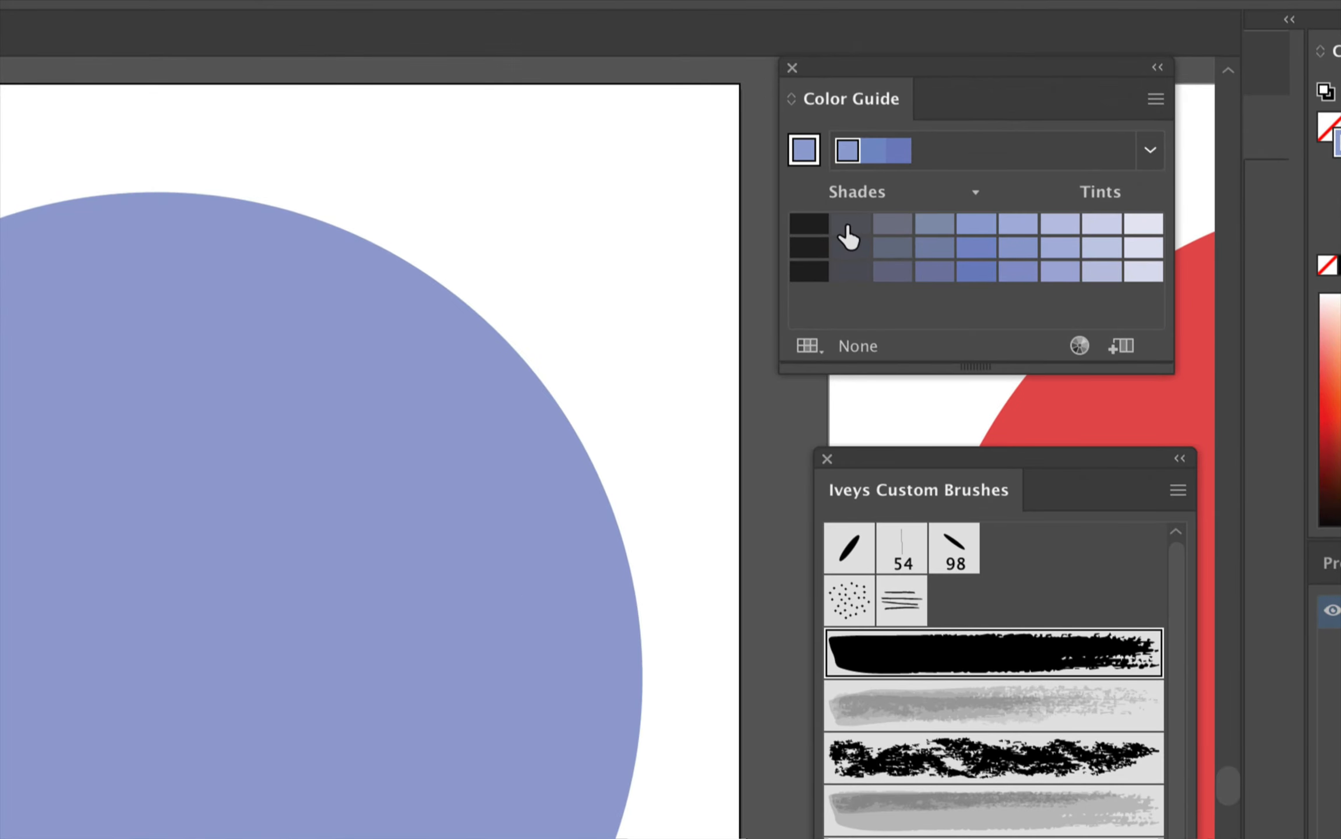
{"action": "left_click", "coordinate": [908, 181]}
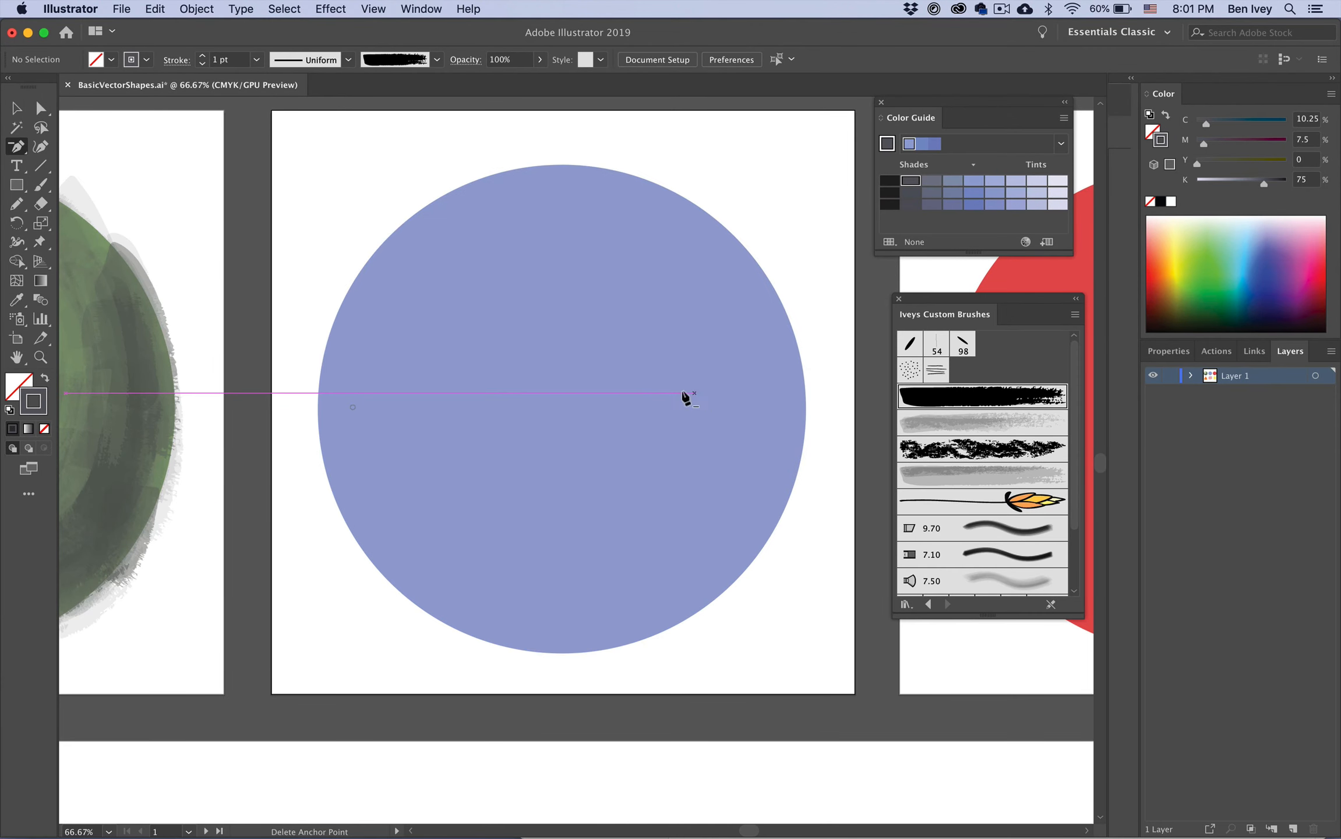
Step: Select the Watercolor Transparent brush and paint a stroke down the blue circle's right side
{"action": "key", "text": "b"}
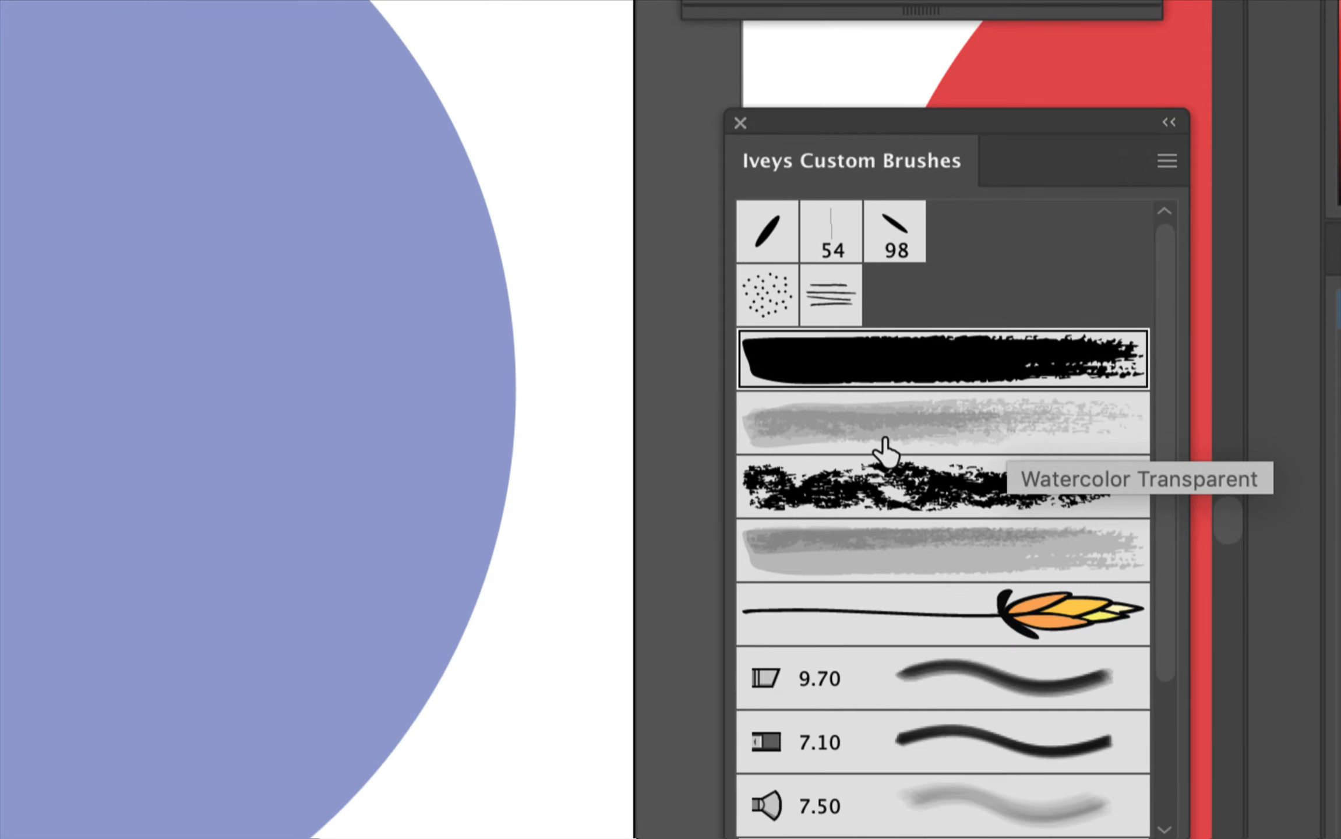
{"action": "left_click", "coordinate": [958, 430]}
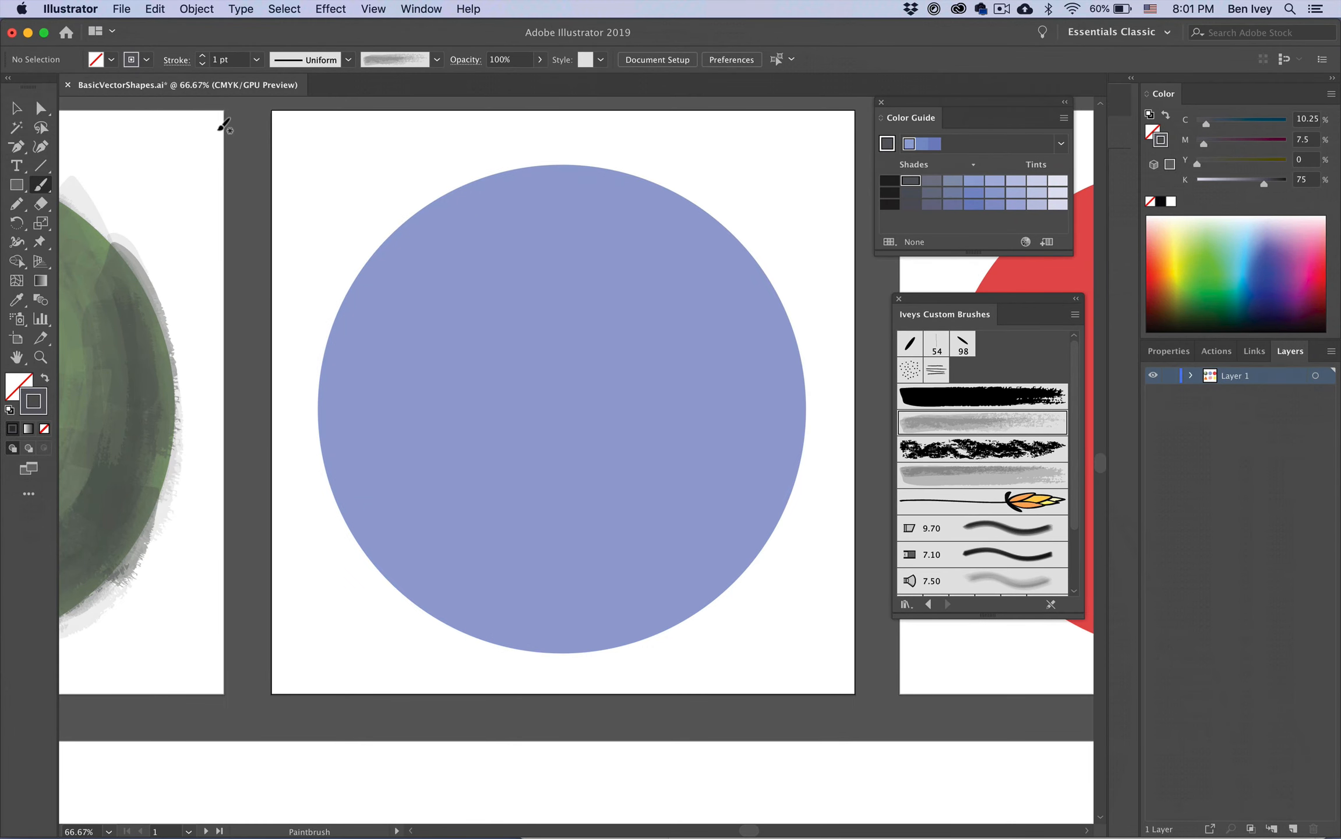
{"action": "left_click_drag", "start_coordinate": [678, 230], "coordinate": [690, 515]}
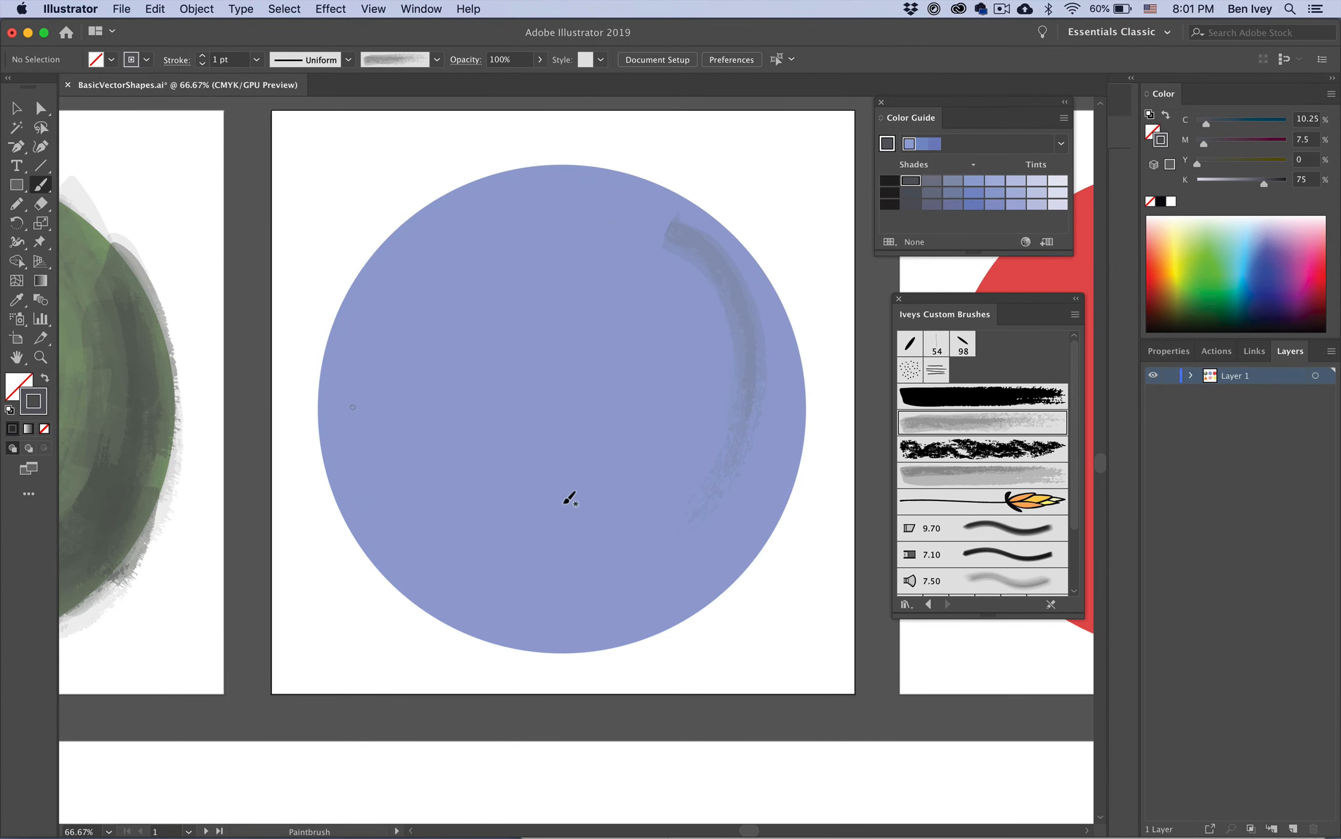
Step: Undo the last stroke and paint dark watercolor strokes around the blue circle's lower and right edges
{"action": "key", "text": "super+z"}
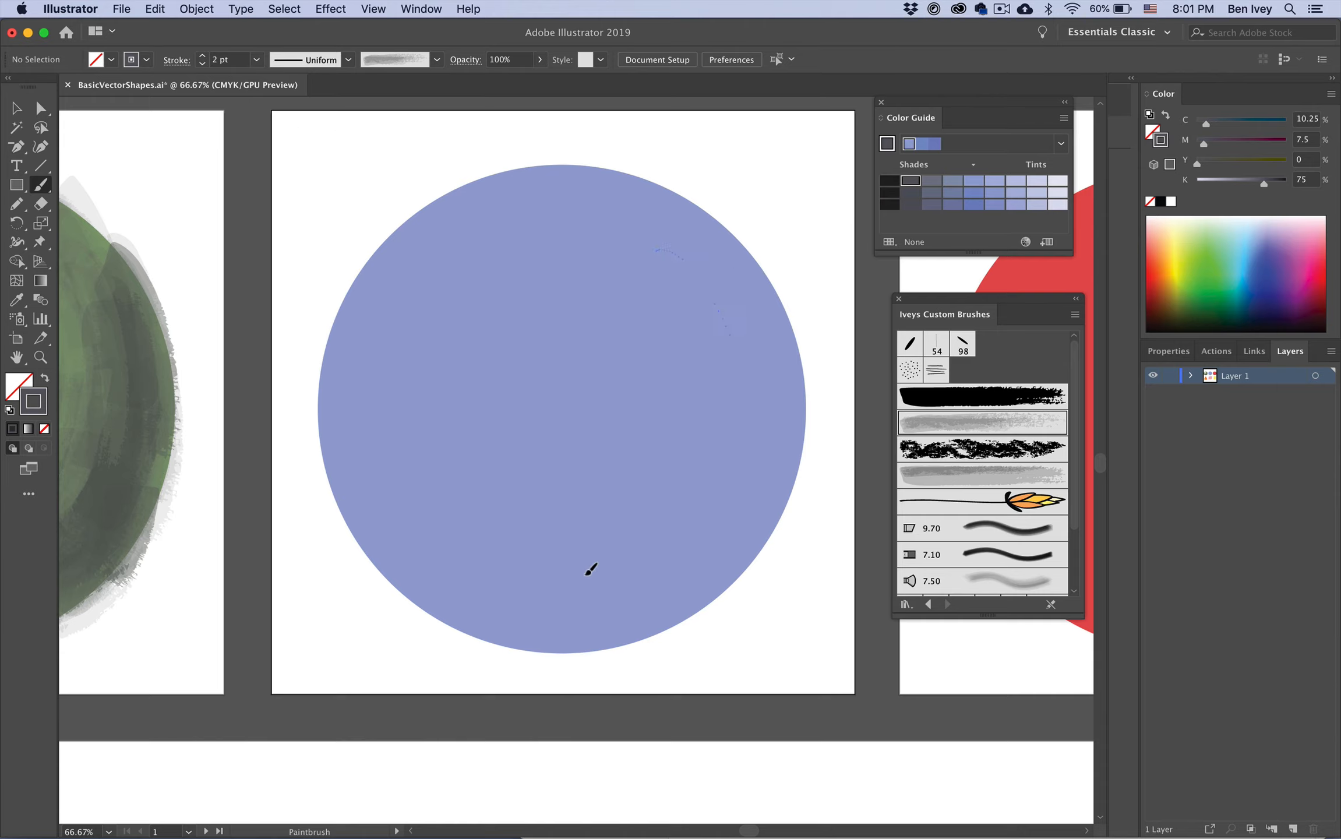
{"action": "left_click_drag", "start_coordinate": [775, 414], "coordinate": [760, 502]}
{"action": "mouse_move", "coordinate": [715, 289]}
{"action": "left_mouse_down"}
{"action": "mouse_move", "coordinate": [743, 321]}
{"action": "mouse_move", "coordinate": [736, 512]}
{"action": "mouse_move", "coordinate": [618, 595]}
{"action": "left_mouse_up"}
{"action": "left_click_drag", "start_coordinate": [359, 557], "coordinate": [544, 607]}
{"action": "mouse_move", "coordinate": [378, 518]}
{"action": "left_mouse_down"}
{"action": "mouse_move", "coordinate": [529, 590]}
{"action": "mouse_move", "coordinate": [677, 581]}
{"action": "left_mouse_up"}
{"action": "left_click_drag", "start_coordinate": [504, 559], "coordinate": [664, 559]}
{"action": "left_click_drag", "start_coordinate": [354, 398], "coordinate": [616, 598]}
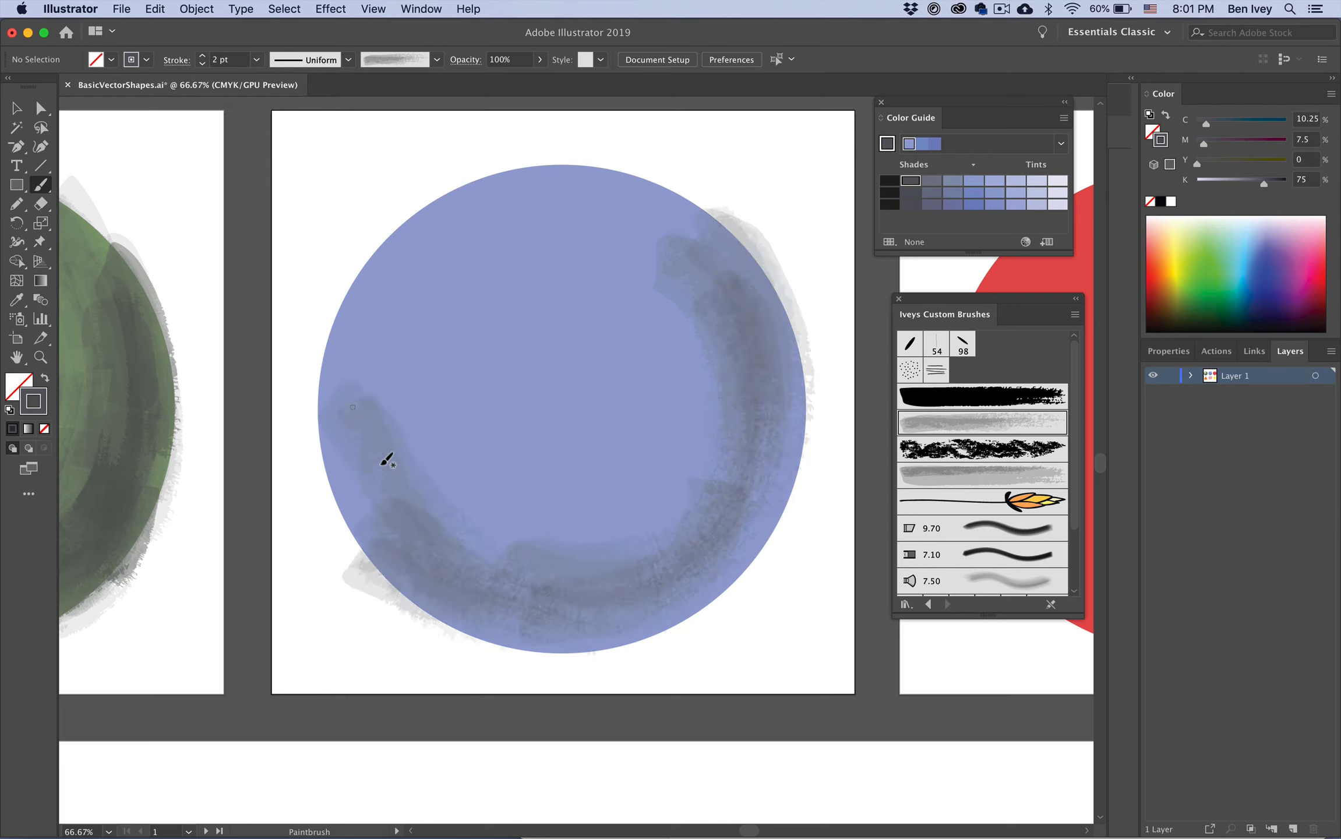
Step: Add more dark watercolor strokes across the lower left and bottom of the blue circle
{"action": "left_click_drag", "start_coordinate": [344, 444], "coordinate": [518, 599]}
{"action": "left_click_drag", "start_coordinate": [405, 486], "coordinate": [656, 569]}
{"action": "left_click_drag", "start_coordinate": [419, 533], "coordinate": [660, 595]}
{"action": "left_click_drag", "start_coordinate": [521, 635], "coordinate": [693, 602]}
{"action": "left_click_drag", "start_coordinate": [505, 544], "coordinate": [653, 539]}
{"action": "mouse_move", "coordinate": [533, 533]}
{"action": "left_mouse_down"}
{"action": "mouse_move", "coordinate": [693, 505]}
{"action": "mouse_move", "coordinate": [702, 451]}
{"action": "left_mouse_up"}
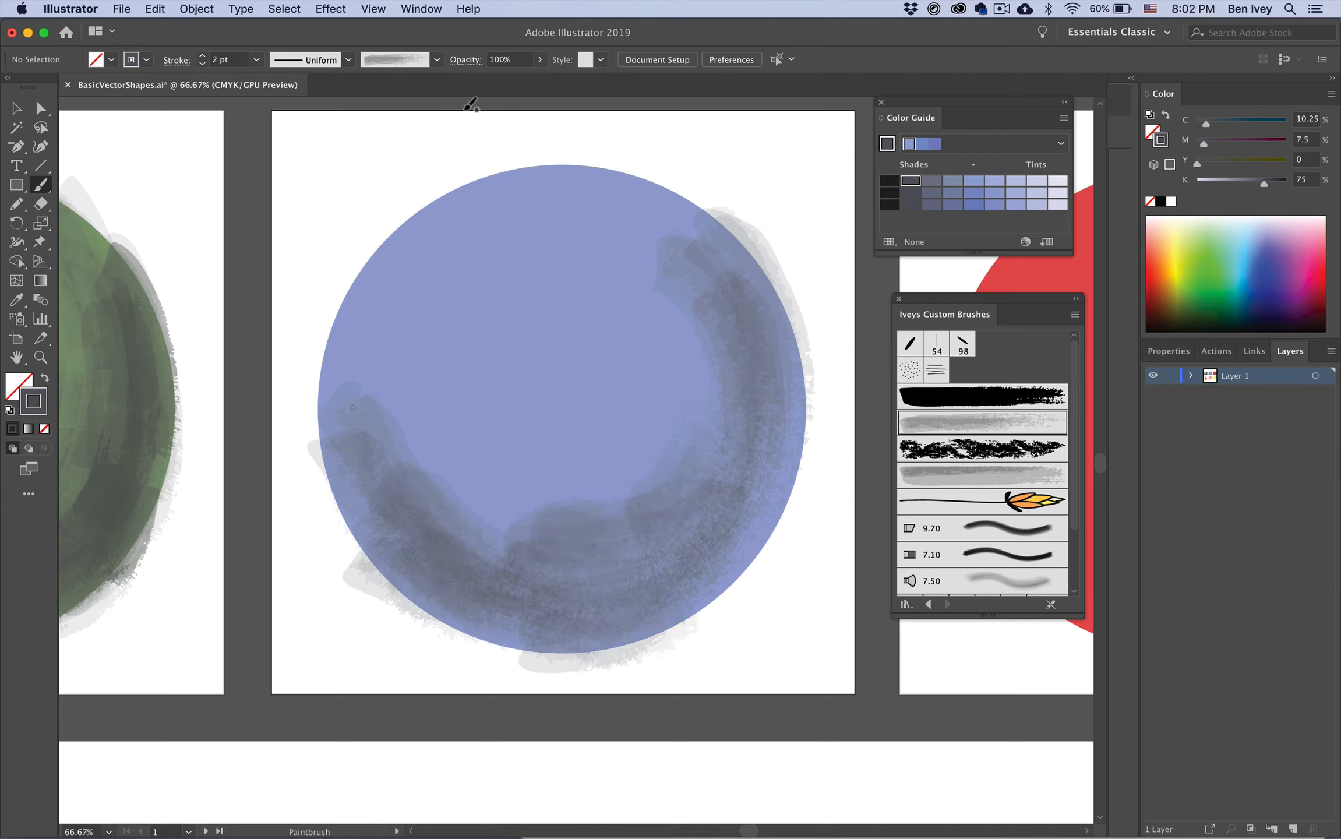
Step: Set the opacity to 55% and paint softer strokes over the circle's lower left and right side
{"action": "left_click", "coordinate": [540, 60]}
{"action": "left_click_drag", "start_coordinate": [537, 79], "coordinate": [511, 79]}
{"action": "left_click_drag", "start_coordinate": [377, 398], "coordinate": [528, 527]}
{"action": "left_click_drag", "start_coordinate": [441, 468], "coordinate": [640, 501]}
{"action": "left_click_drag", "start_coordinate": [708, 438], "coordinate": [720, 415]}
{"action": "left_click_drag", "start_coordinate": [596, 457], "coordinate": [778, 304]}
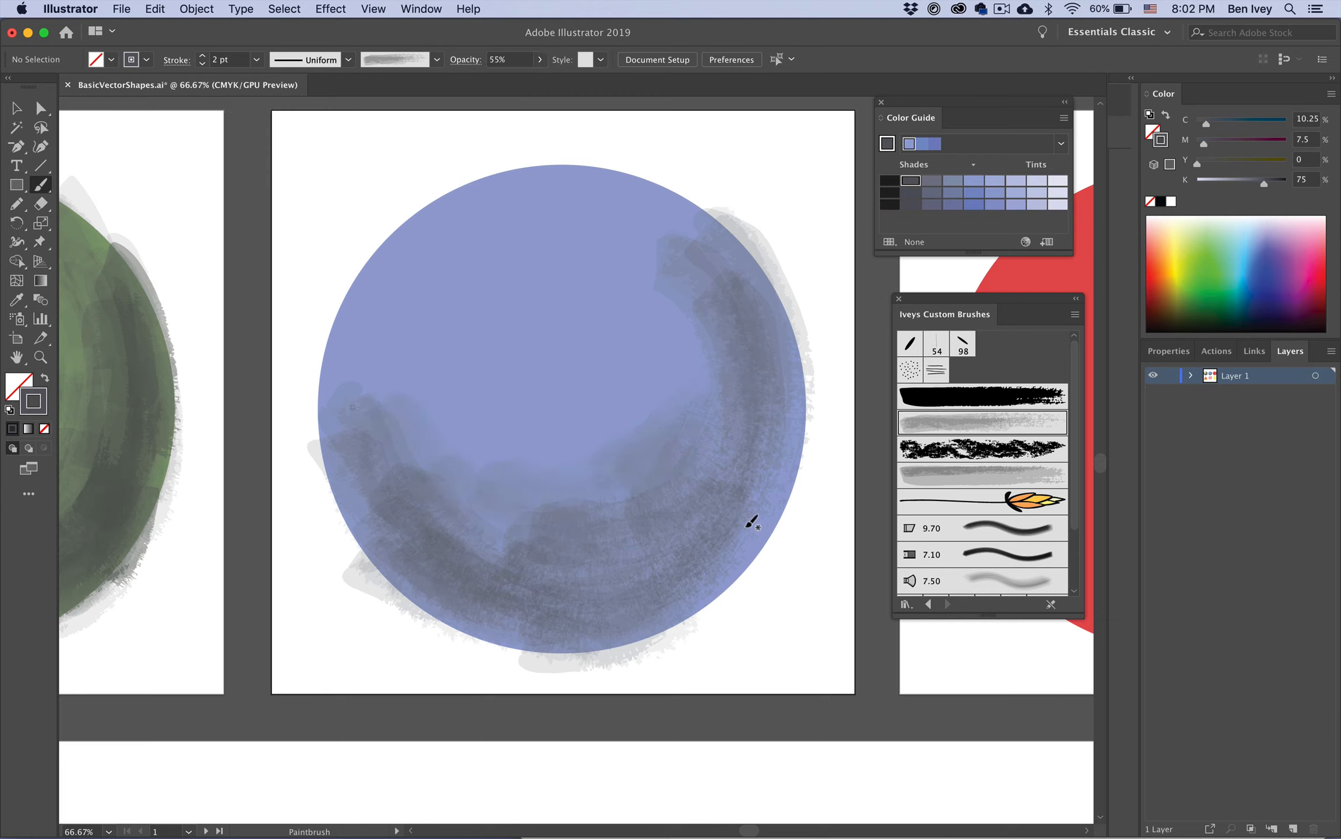
Step: Paint more 55% strokes along the circle's bottom, left edge and upper right rim
{"action": "left_click_drag", "start_coordinate": [749, 523], "coordinate": [808, 413]}
{"action": "left_click_drag", "start_coordinate": [464, 576], "coordinate": [539, 625]}
{"action": "left_click_drag", "start_coordinate": [447, 621], "coordinate": [556, 645]}
{"action": "mouse_move", "coordinate": [517, 654]}
{"action": "left_mouse_down"}
{"action": "mouse_move", "coordinate": [732, 592]}
{"action": "mouse_move", "coordinate": [774, 470]}
{"action": "left_mouse_up"}
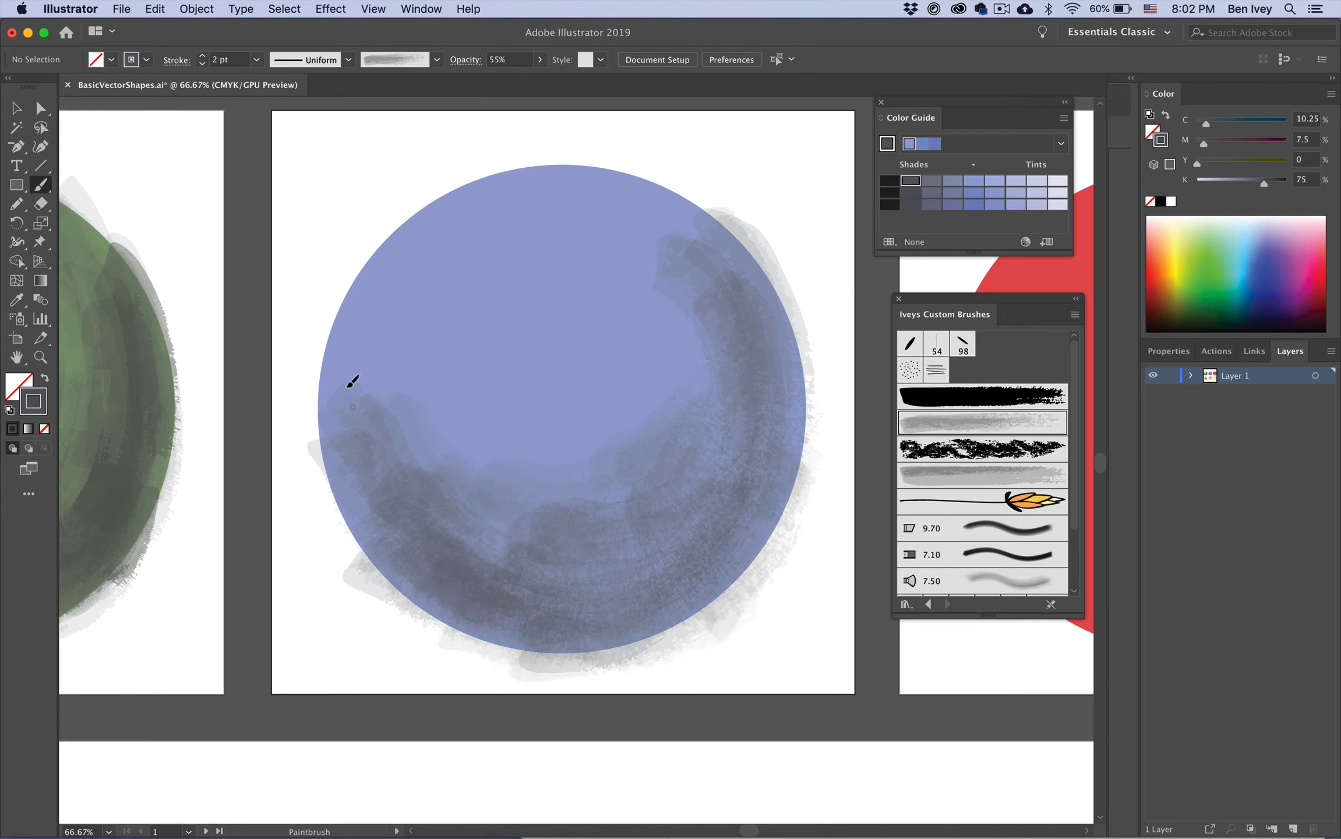
{"action": "mouse_move", "coordinate": [326, 449]}
{"action": "left_mouse_down"}
{"action": "mouse_move", "coordinate": [352, 316]}
{"action": "mouse_move", "coordinate": [326, 469]}
{"action": "left_mouse_up"}
{"action": "left_click_drag", "start_coordinate": [333, 447], "coordinate": [389, 564]}
{"action": "mouse_move", "coordinate": [652, 198]}
{"action": "left_mouse_down"}
{"action": "mouse_move", "coordinate": [757, 352]}
{"action": "mouse_move", "coordinate": [768, 309]}
{"action": "left_mouse_up"}
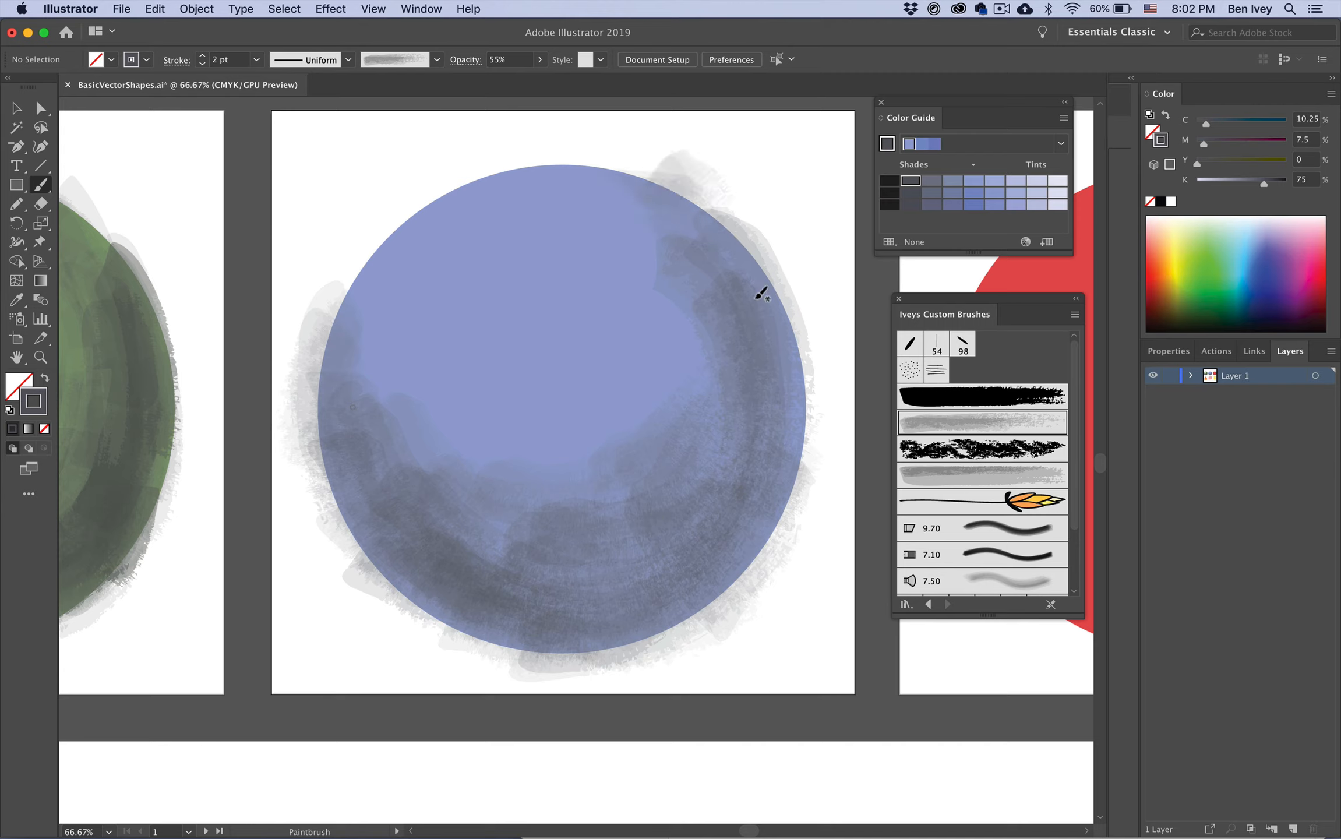
{"action": "left_click_drag", "start_coordinate": [728, 227], "coordinate": [764, 409]}
{"action": "left_click_drag", "start_coordinate": [359, 279], "coordinate": [418, 483]}
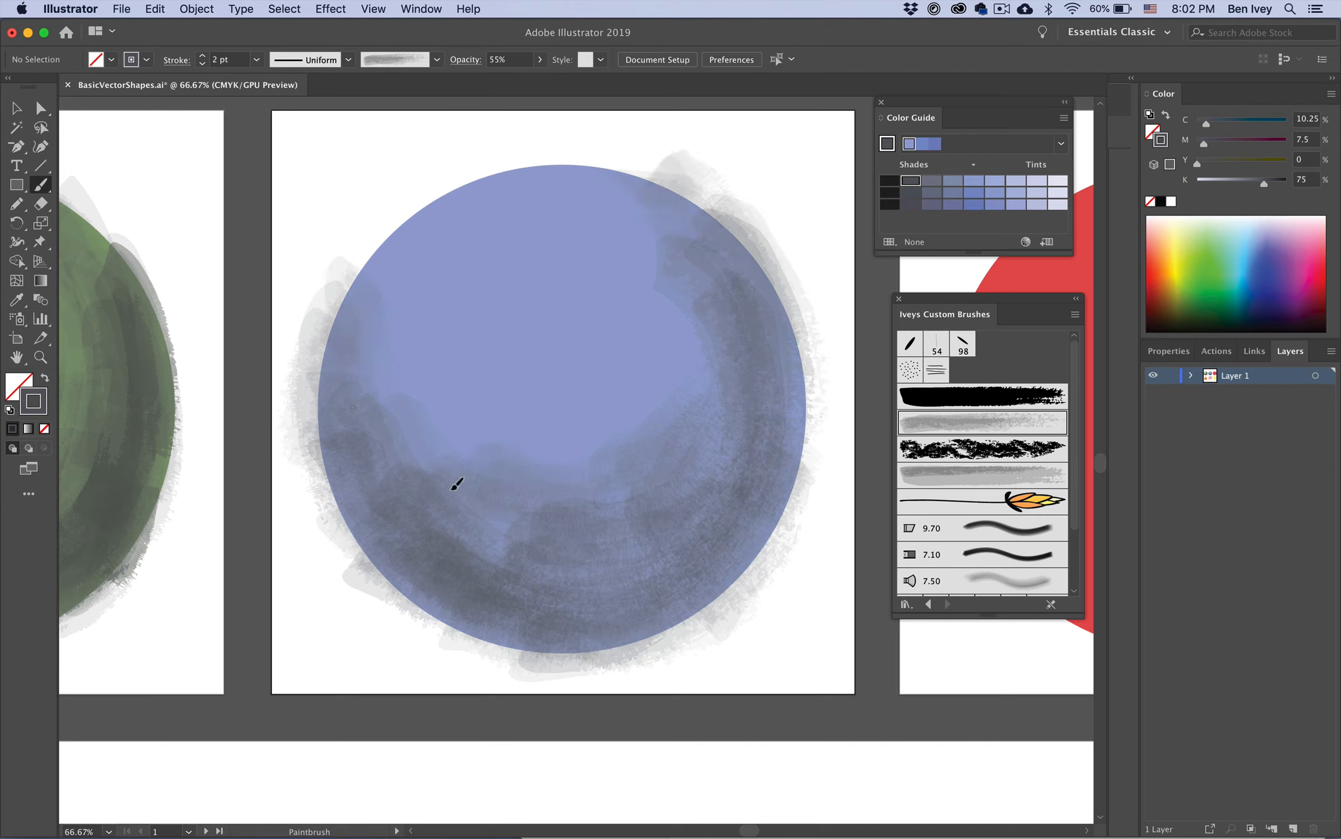
{"action": "left_click_drag", "start_coordinate": [369, 344], "coordinate": [420, 512]}
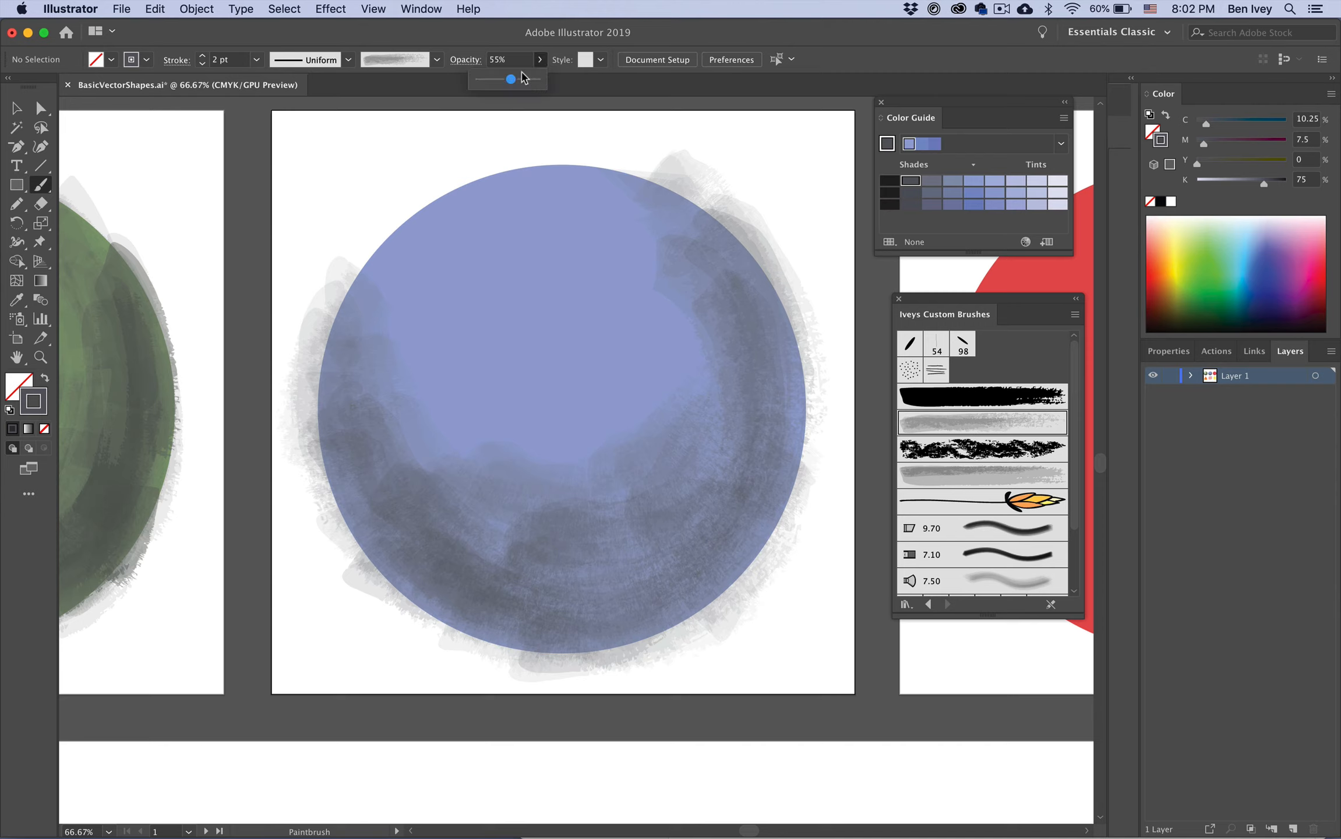
Step: Raise the opacity to 100% and paint strokes across the lower half and bottom edge of the circle
{"action": "left_click", "coordinate": [540, 60]}
{"action": "left_click_drag", "start_coordinate": [511, 79], "coordinate": [555, 90]}
{"action": "mouse_move", "coordinate": [393, 513]}
{"action": "left_mouse_down"}
{"action": "mouse_move", "coordinate": [531, 557]}
{"action": "mouse_move", "coordinate": [685, 539]}
{"action": "left_mouse_up"}
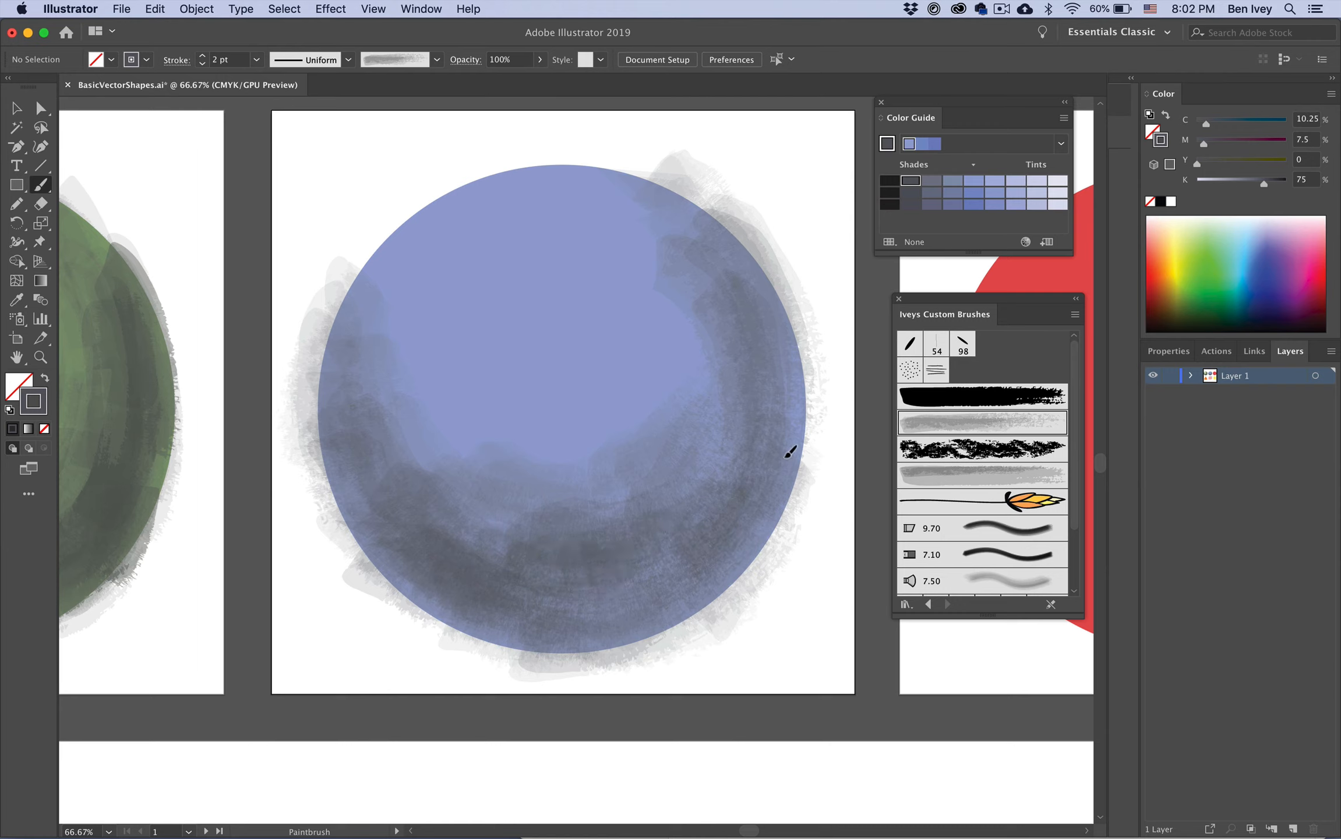
{"action": "left_click_drag", "start_coordinate": [785, 458], "coordinate": [755, 570]}
{"action": "mouse_move", "coordinate": [780, 402]}
{"action": "left_mouse_down"}
{"action": "mouse_move", "coordinate": [775, 465]}
{"action": "mouse_move", "coordinate": [685, 608]}
{"action": "left_mouse_up"}
{"action": "left_click_drag", "start_coordinate": [372, 563], "coordinate": [489, 629]}
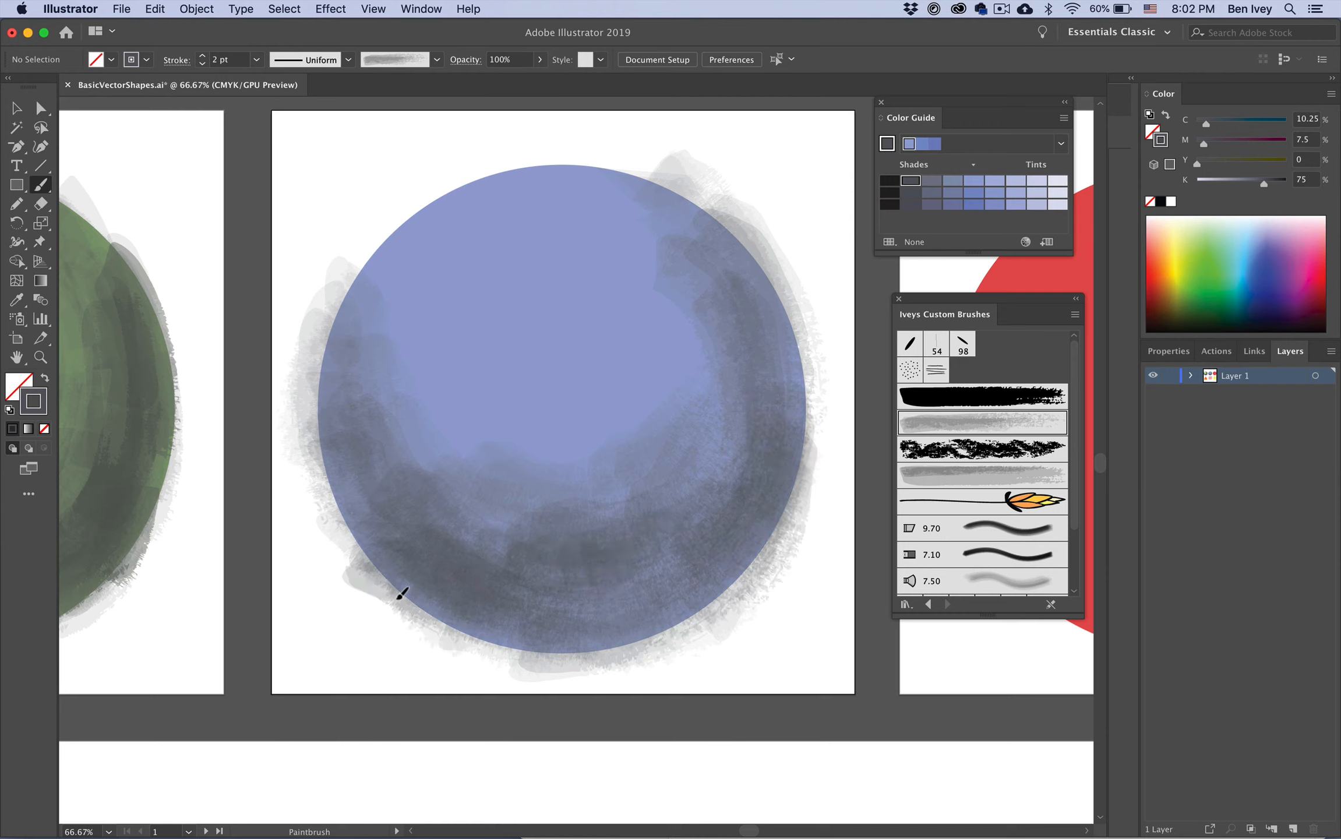
{"action": "left_click_drag", "start_coordinate": [397, 598], "coordinate": [609, 692]}
{"action": "mouse_move", "coordinate": [447, 564]}
{"action": "left_mouse_down"}
{"action": "mouse_move", "coordinate": [665, 625]}
{"action": "mouse_move", "coordinate": [694, 562]}
{"action": "left_mouse_up"}
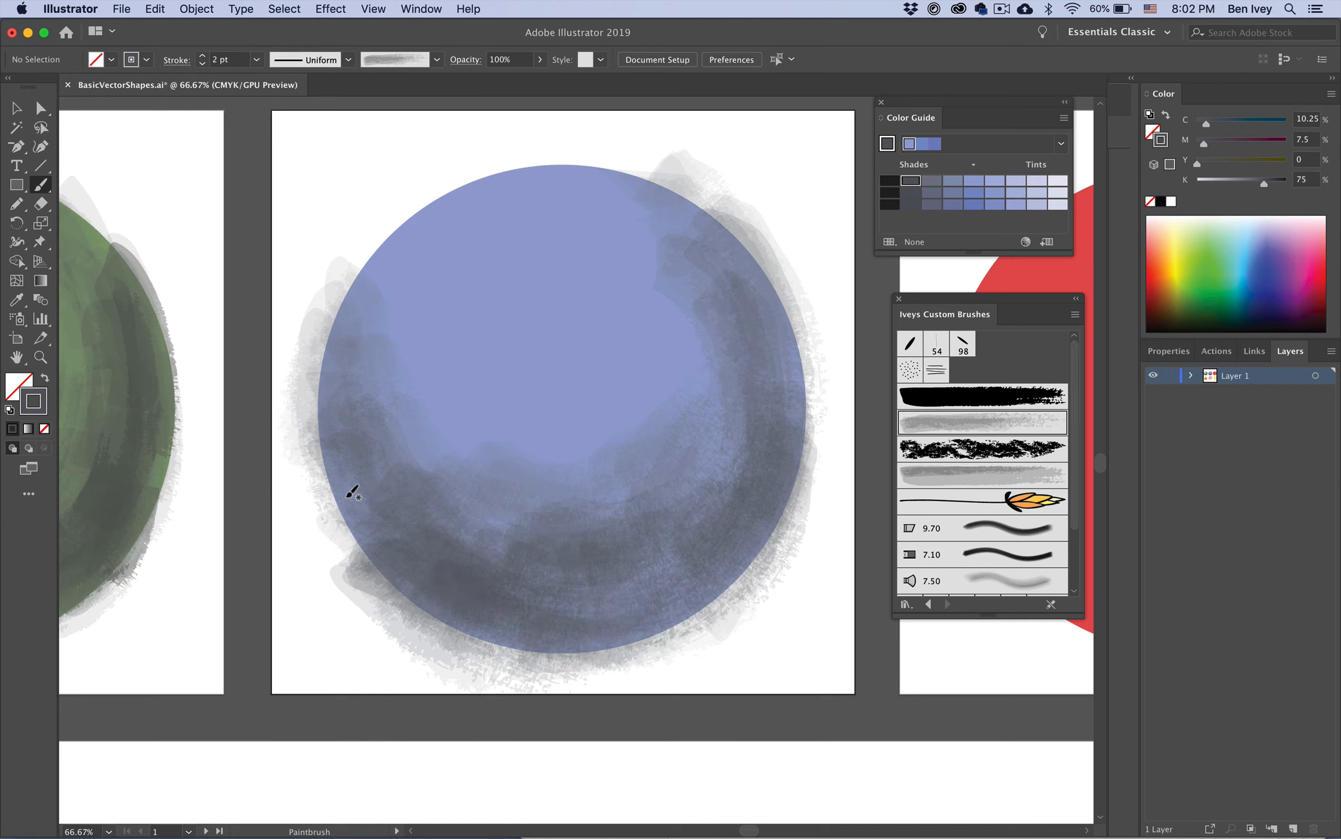
Step: Add strokes along the circle's lower left edge, bottom and right rim
{"action": "left_click_drag", "start_coordinate": [353, 497], "coordinate": [379, 554]}
{"action": "left_click_drag", "start_coordinate": [359, 470], "coordinate": [349, 519]}
{"action": "left_click_drag", "start_coordinate": [557, 605], "coordinate": [629, 582]}
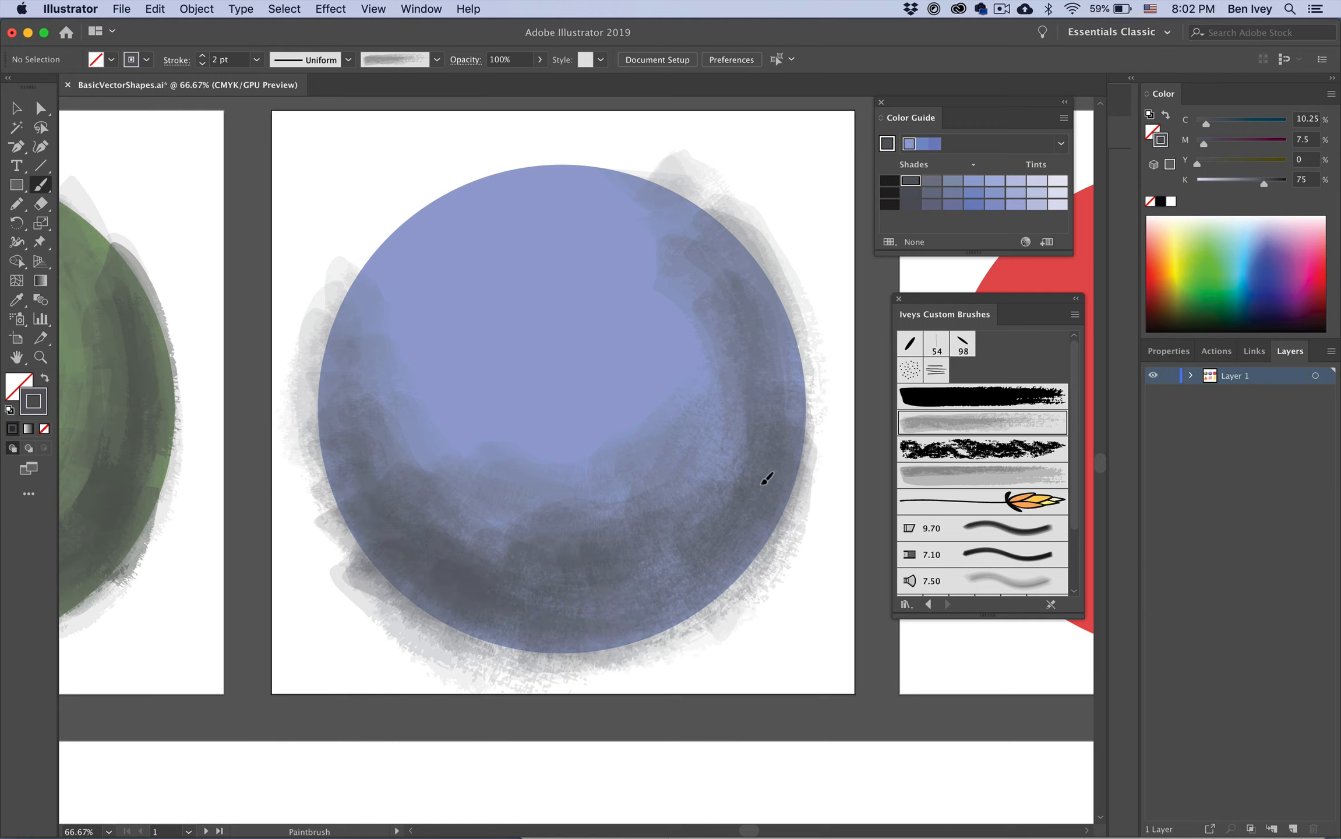
{"action": "left_click_drag", "start_coordinate": [749, 272], "coordinate": [810, 446]}
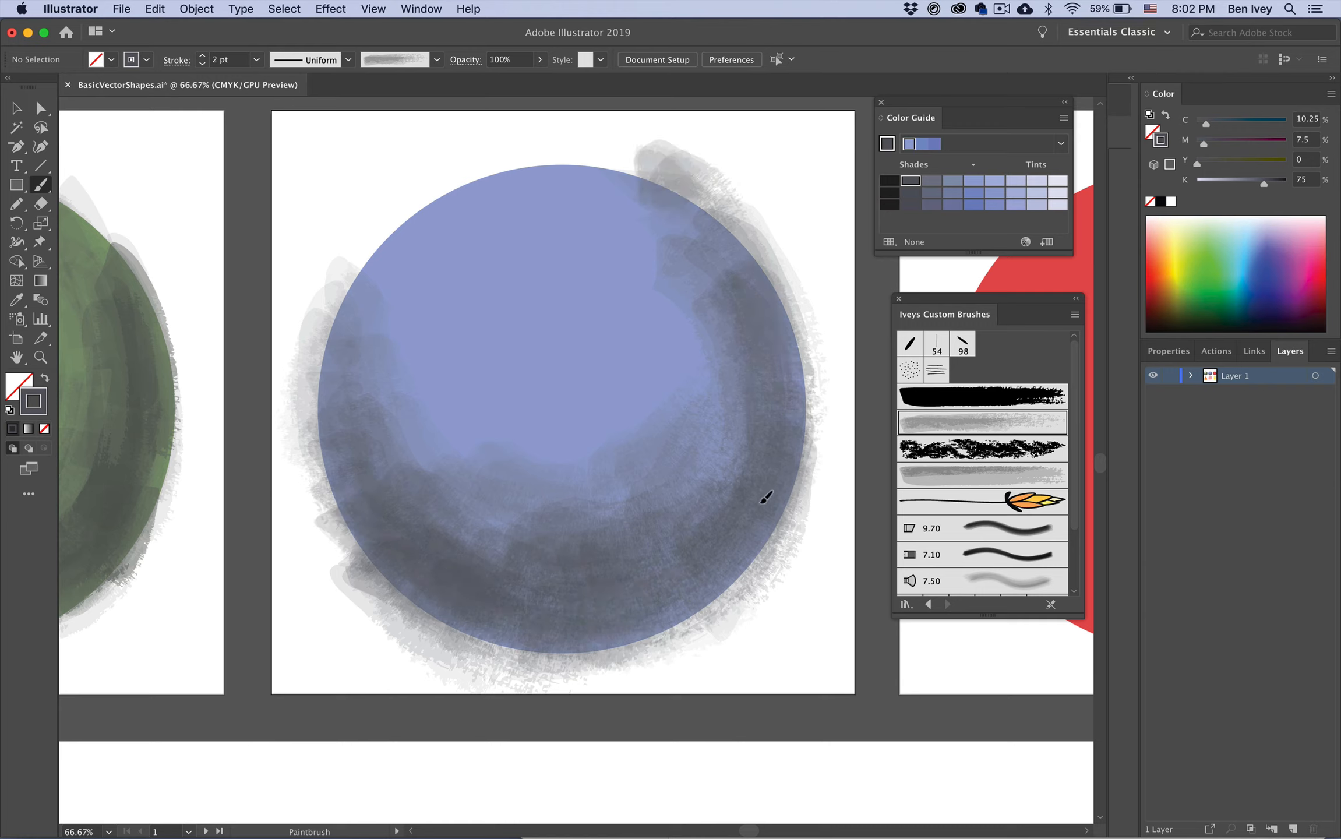
{"action": "left_click_drag", "start_coordinate": [665, 496], "coordinate": [527, 460]}
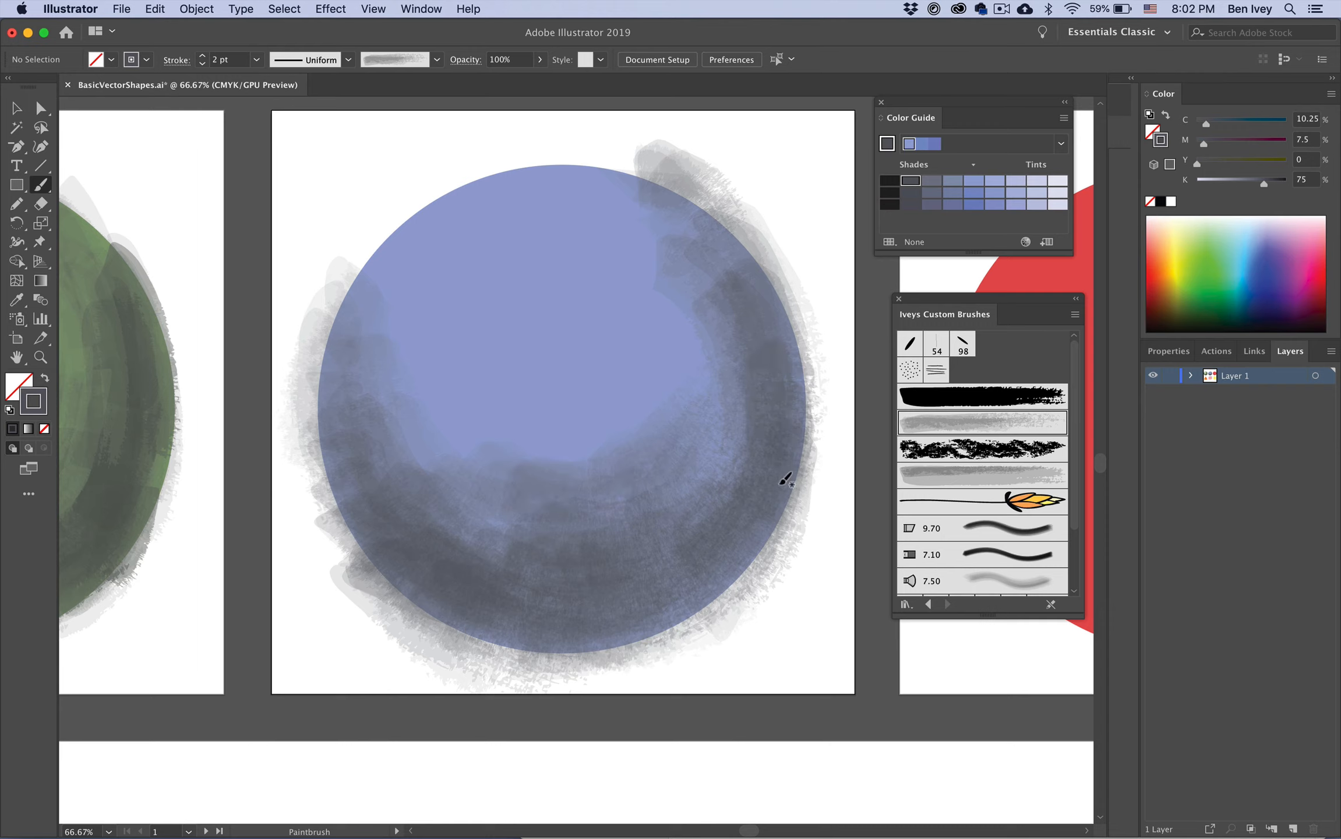
{"action": "mouse_move", "coordinate": [763, 341]}
{"action": "left_mouse_down"}
{"action": "mouse_move", "coordinate": [682, 451]}
{"action": "mouse_move", "coordinate": [588, 469]}
{"action": "left_mouse_up"}
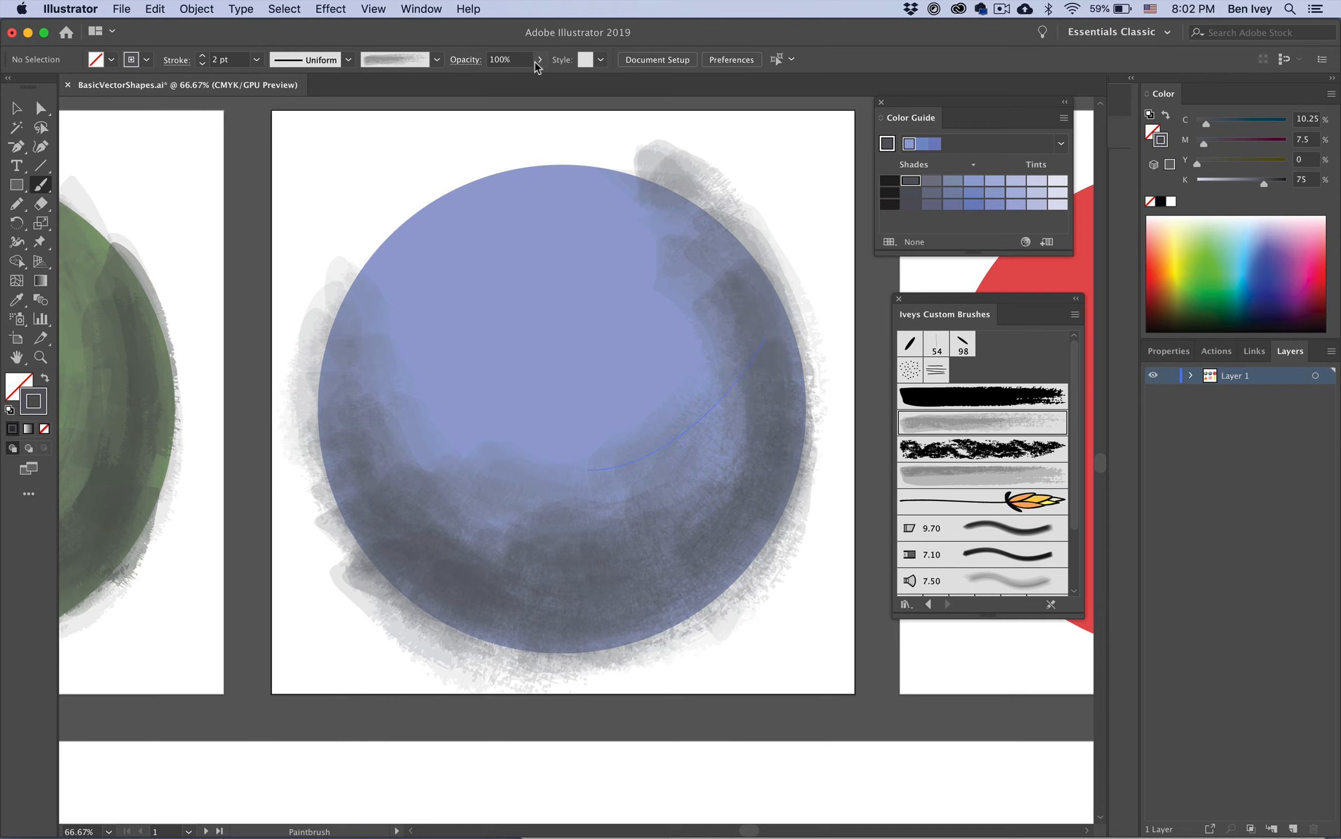
Step: Paint pale highlight strokes on the circle's upper area at 40% opacity with the lightest Color Guide tint
{"action": "left_click_drag", "start_coordinate": [539, 59], "coordinate": [506, 98]}
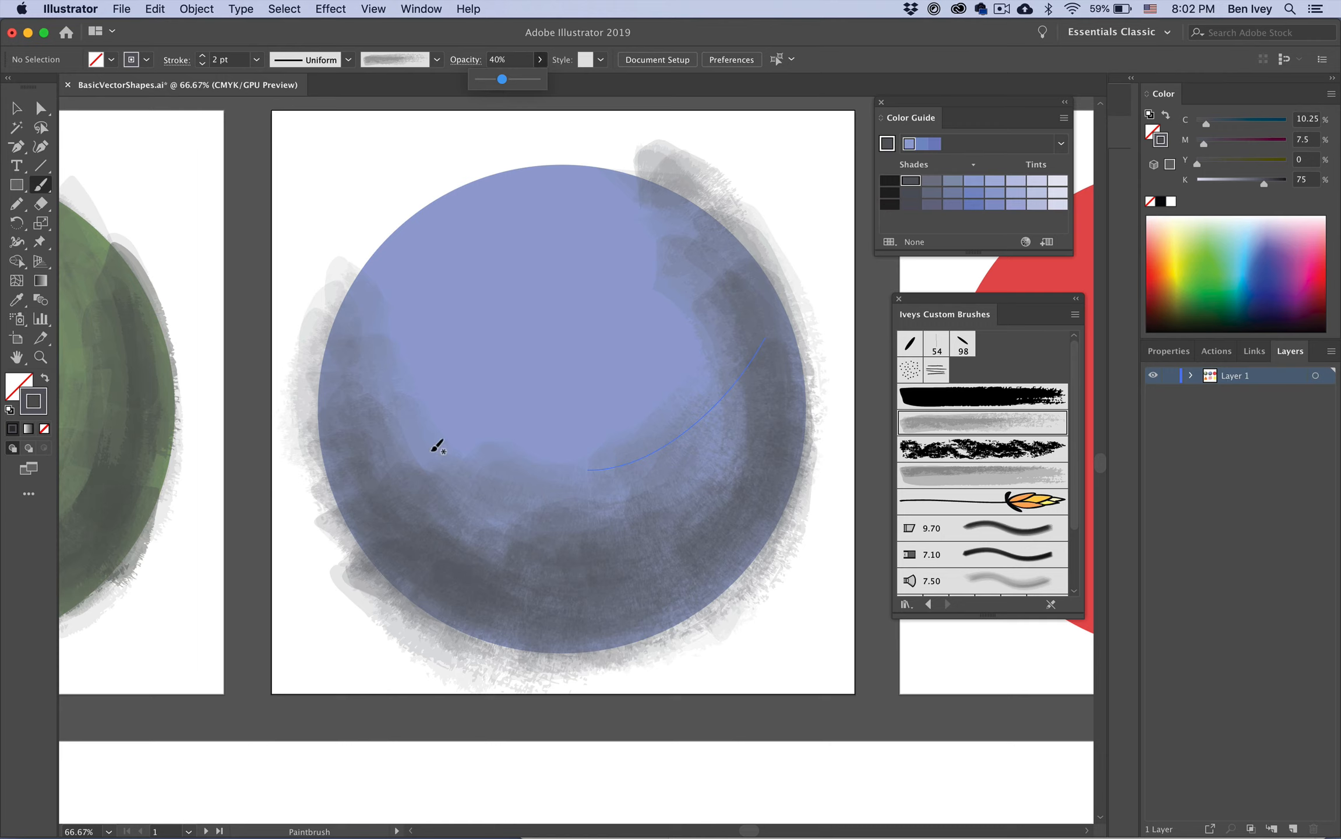
{"action": "left_click", "coordinate": [460, 446]}
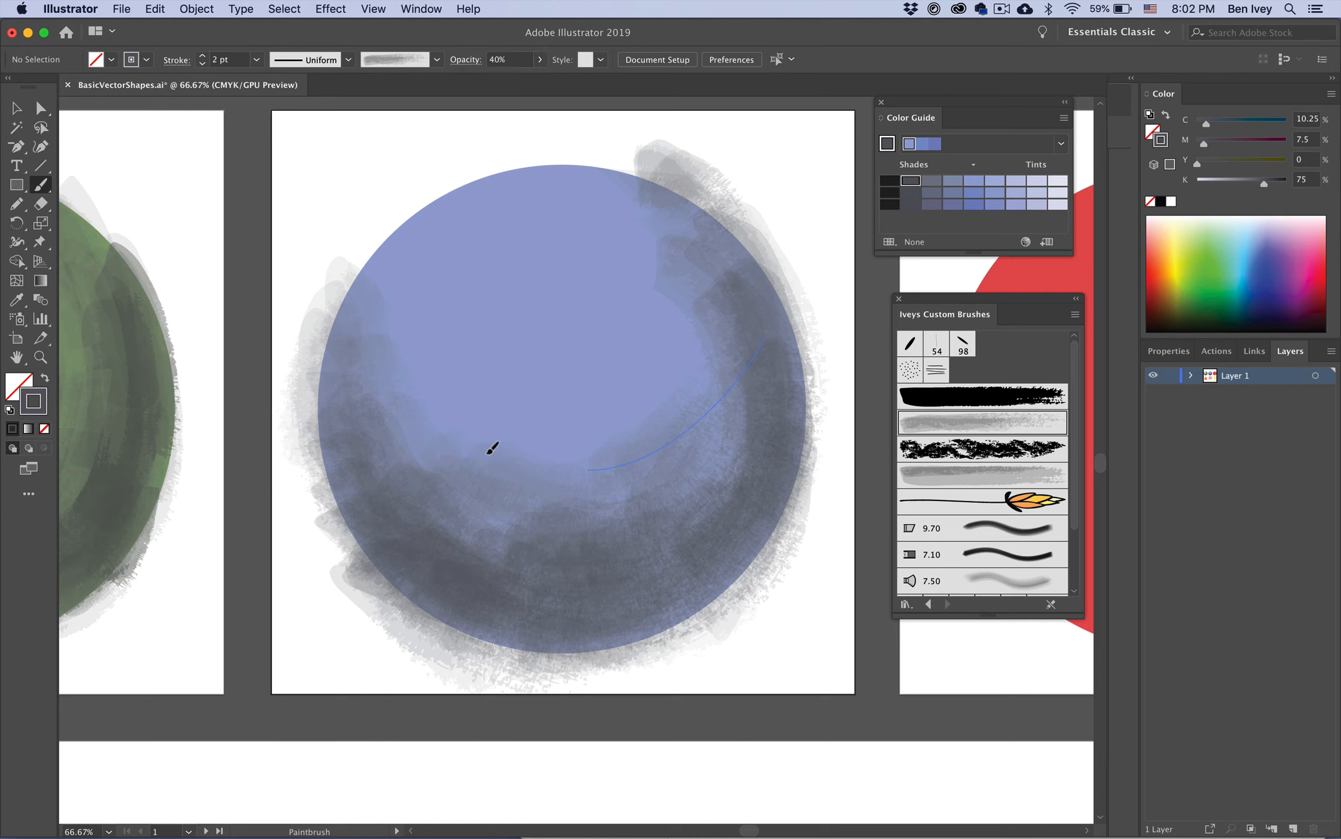
{"action": "left_click", "coordinate": [1057, 182]}
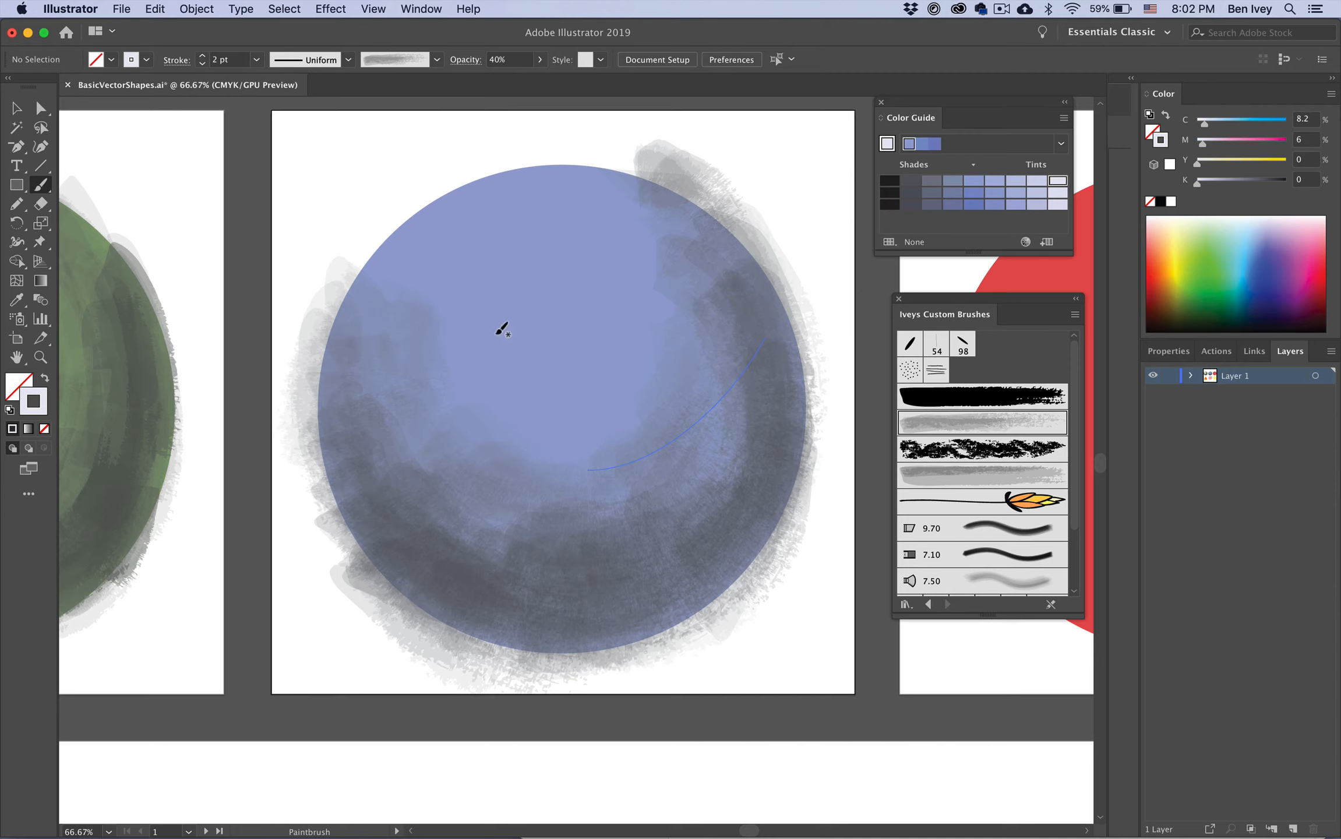
{"action": "left_click_drag", "start_coordinate": [544, 329], "coordinate": [551, 274]}
{"action": "left_click_drag", "start_coordinate": [626, 337], "coordinate": [628, 323]}
{"action": "mouse_move", "coordinate": [534, 270]}
{"action": "left_mouse_down"}
{"action": "mouse_move", "coordinate": [517, 307]}
{"action": "mouse_move", "coordinate": [591, 329]}
{"action": "mouse_move", "coordinate": [528, 341]}
{"action": "mouse_move", "coordinate": [526, 268]}
{"action": "mouse_move", "coordinate": [477, 389]}
{"action": "mouse_move", "coordinate": [564, 312]}
{"action": "mouse_move", "coordinate": [581, 350]}
{"action": "mouse_move", "coordinate": [517, 355]}
{"action": "mouse_move", "coordinate": [497, 383]}
{"action": "left_mouse_up"}
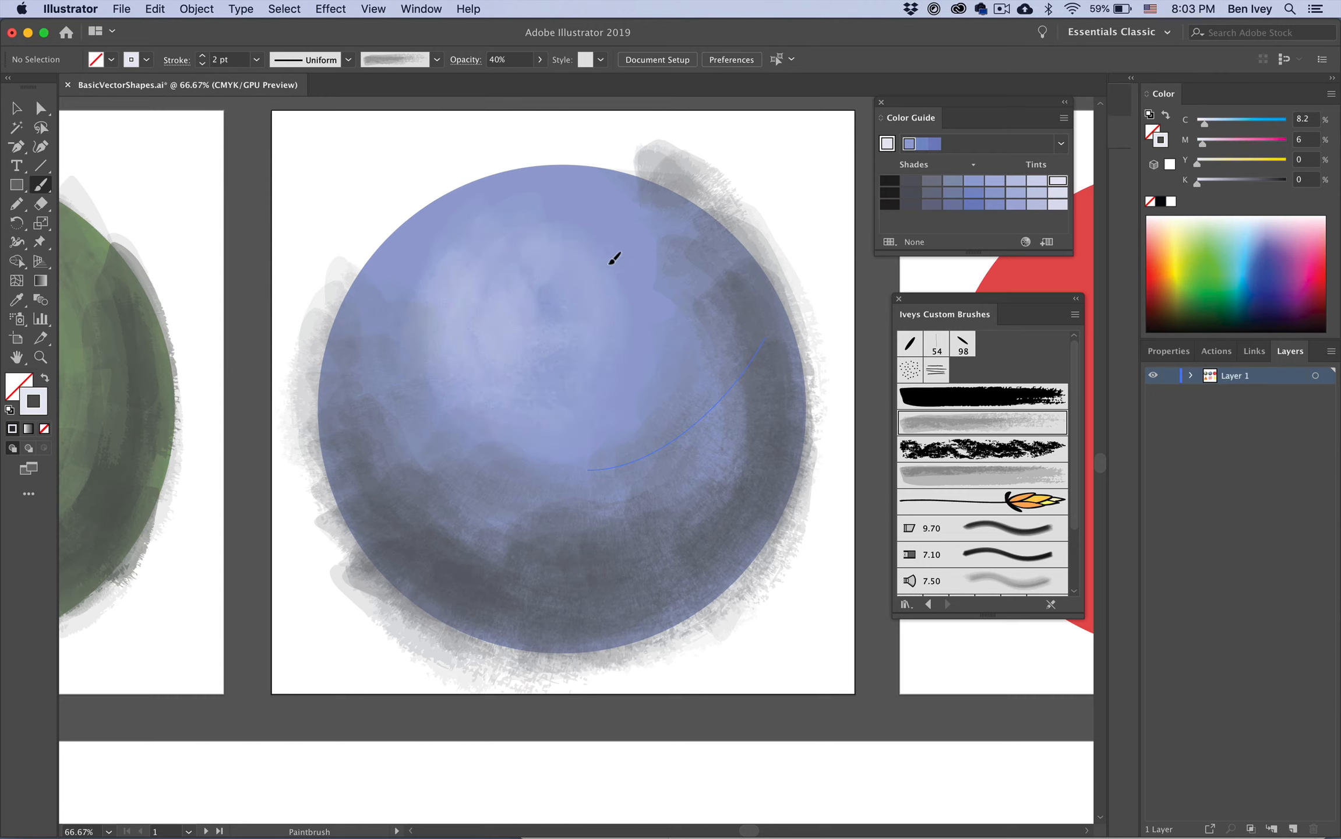
{"action": "mouse_move", "coordinate": [510, 210]}
{"action": "left_mouse_down"}
{"action": "mouse_move", "coordinate": [611, 217]}
{"action": "mouse_move", "coordinate": [630, 306]}
{"action": "mouse_move", "coordinate": [580, 412]}
{"action": "left_mouse_up"}
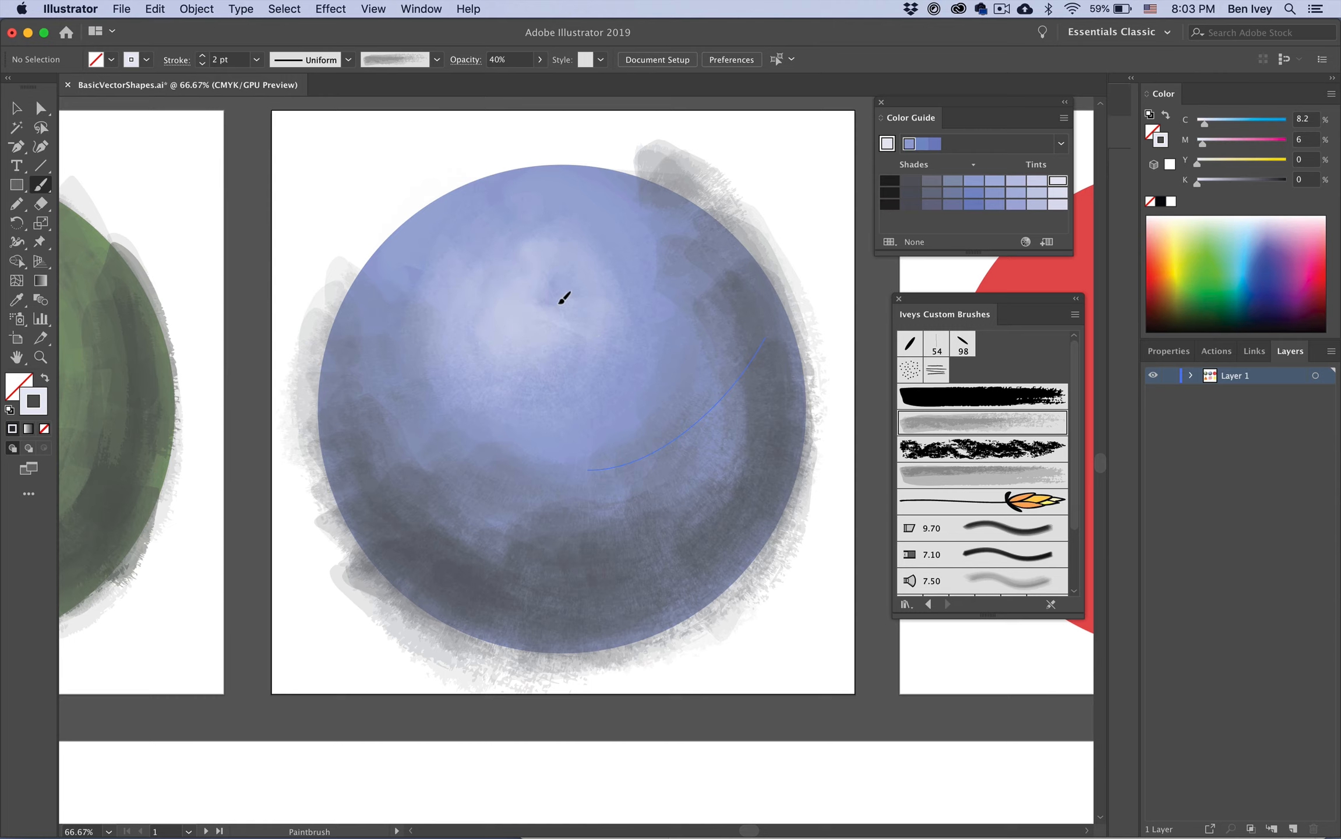
Step: Switch to the rough textured brush and paint a highlight stroke near the circle's upper left
{"action": "left_click", "coordinate": [953, 398]}
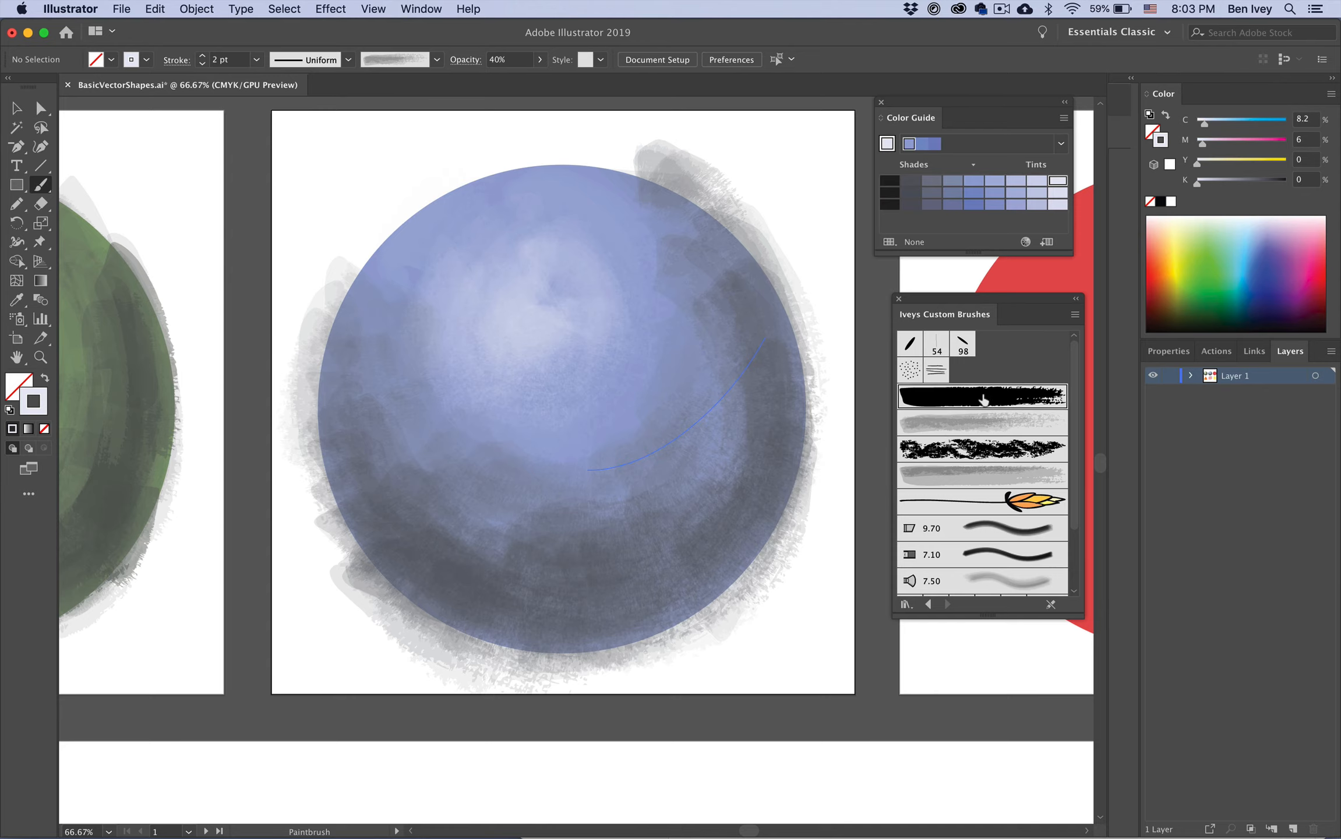
{"action": "left_click", "coordinate": [929, 457]}
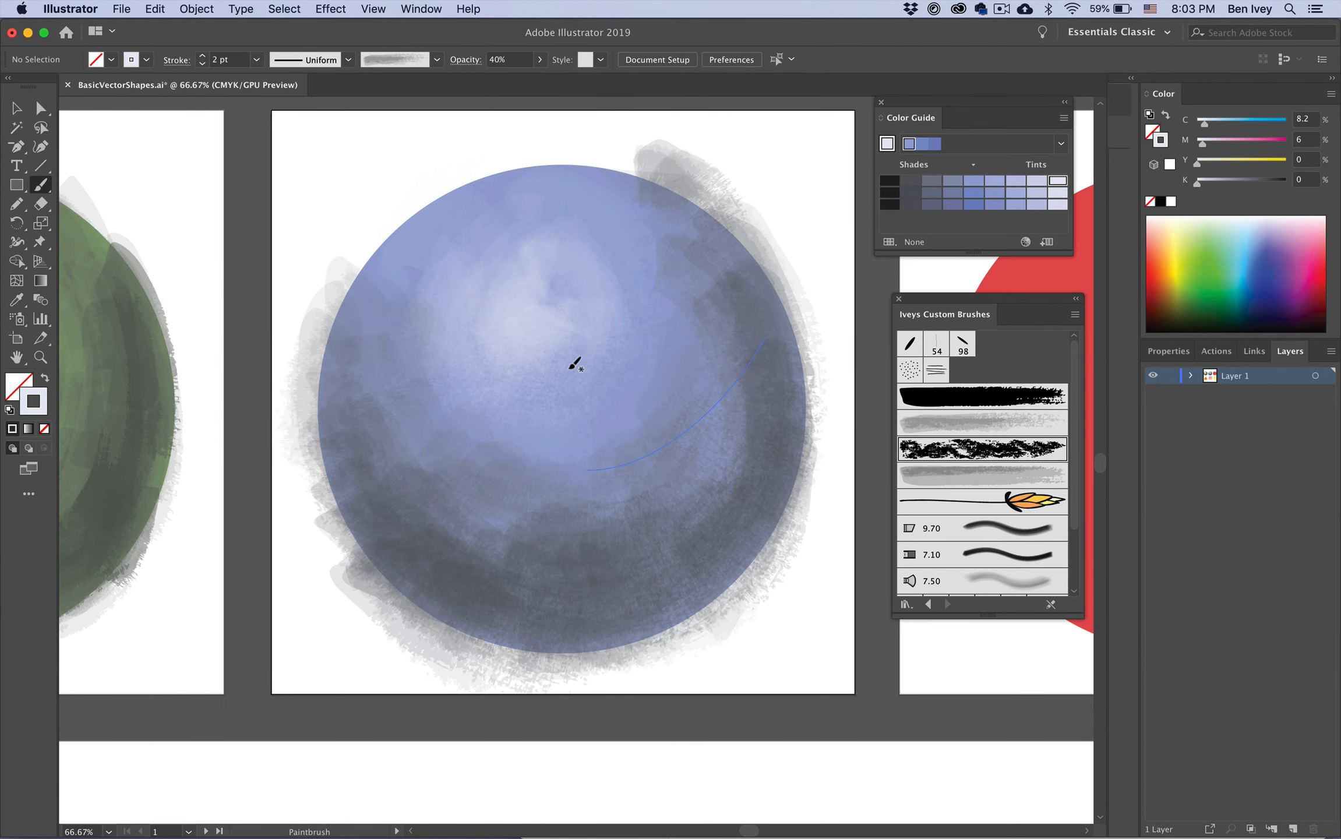
{"action": "left_click", "coordinate": [920, 473]}
{"action": "left_click", "coordinate": [926, 460]}
{"action": "mouse_move", "coordinate": [623, 335]}
{"action": "left_mouse_down"}
{"action": "mouse_move", "coordinate": [540, 325]}
{"action": "mouse_move", "coordinate": [576, 293]}
{"action": "mouse_move", "coordinate": [506, 255]}
{"action": "mouse_move", "coordinate": [558, 305]}
{"action": "left_mouse_up"}
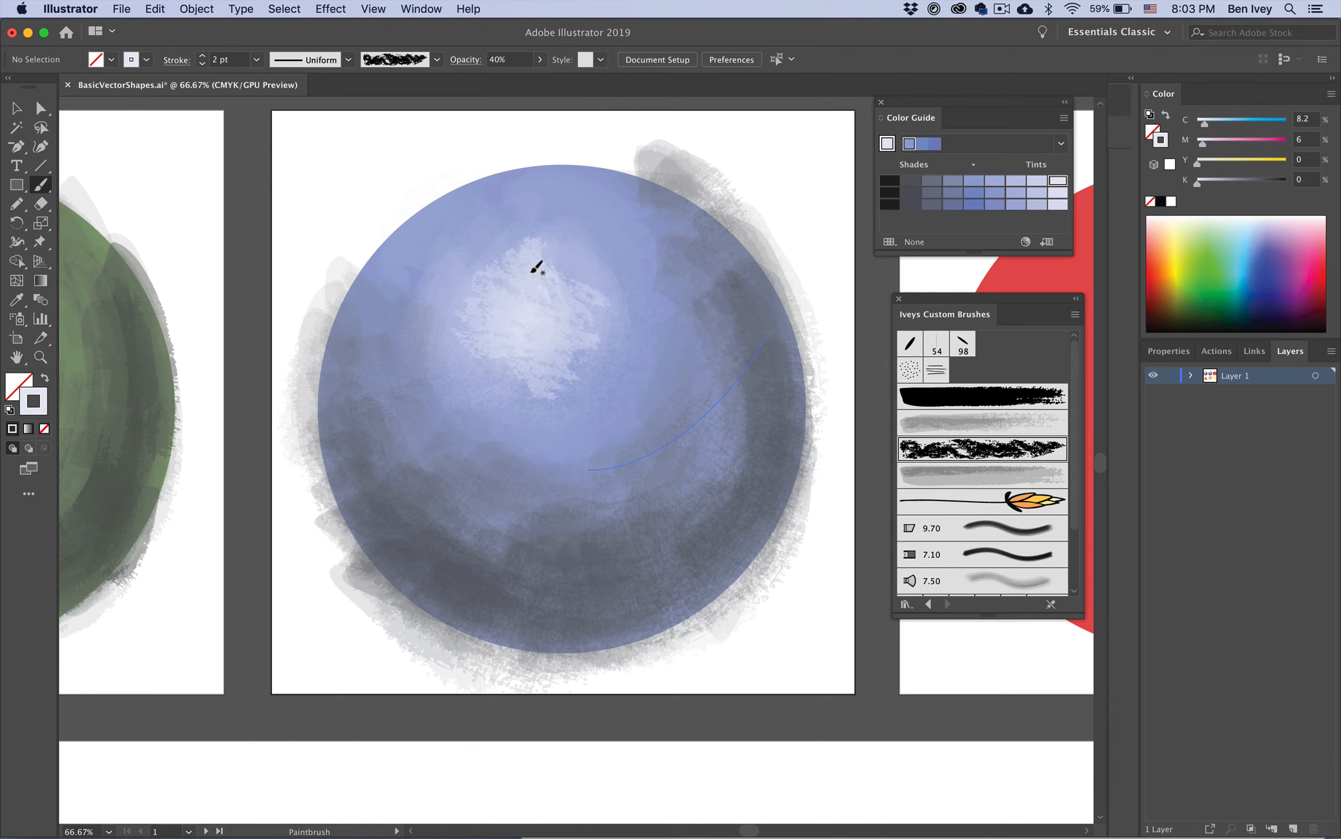
Step: Set the opacity to 70% and stroke weight to 1 pt, and paint textured highlights in the upper-left area
{"action": "left_click", "coordinate": [460, 64]}
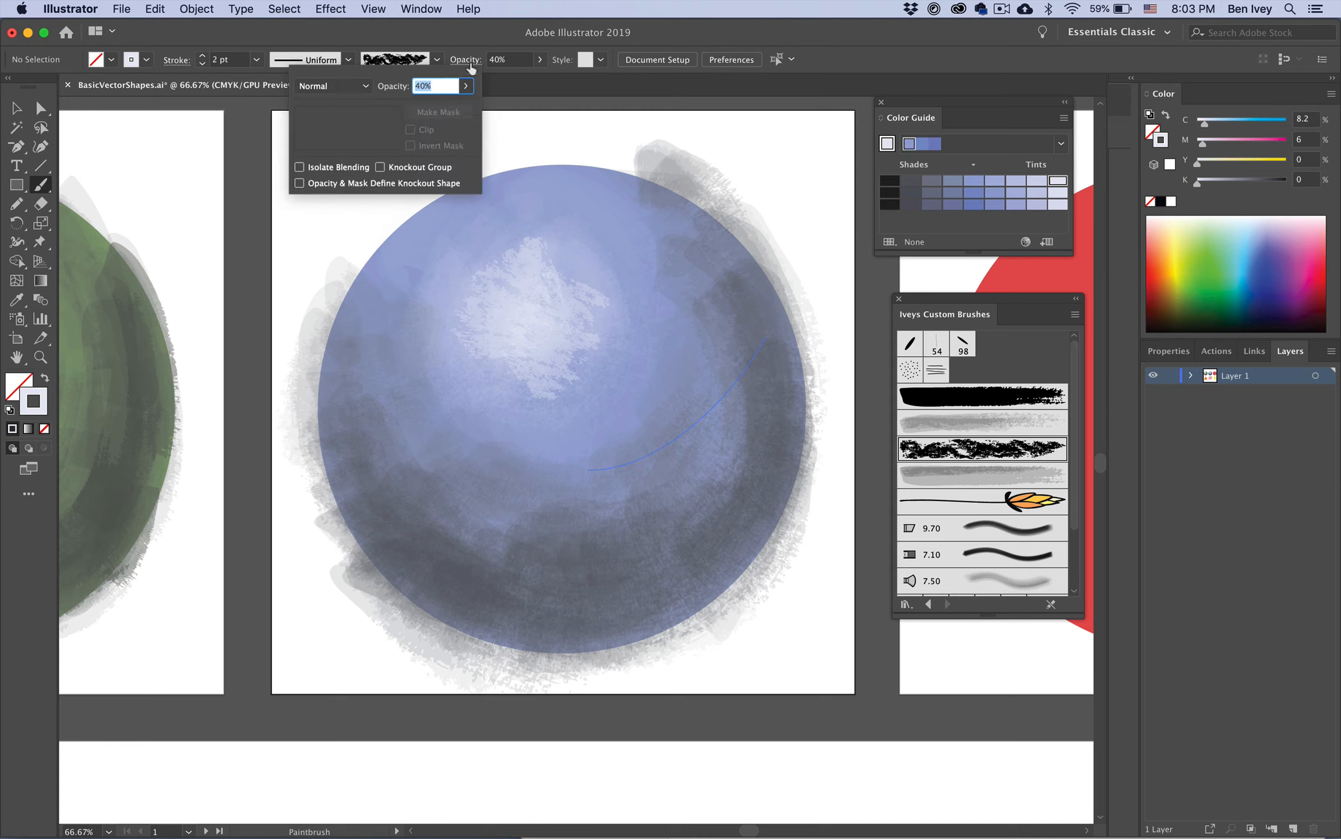
{"action": "left_click", "coordinate": [463, 63]}
{"action": "left_click", "coordinate": [539, 60]}
{"action": "left_click_drag", "start_coordinate": [502, 80], "coordinate": [518, 79]}
{"action": "left_click", "coordinate": [202, 63]}
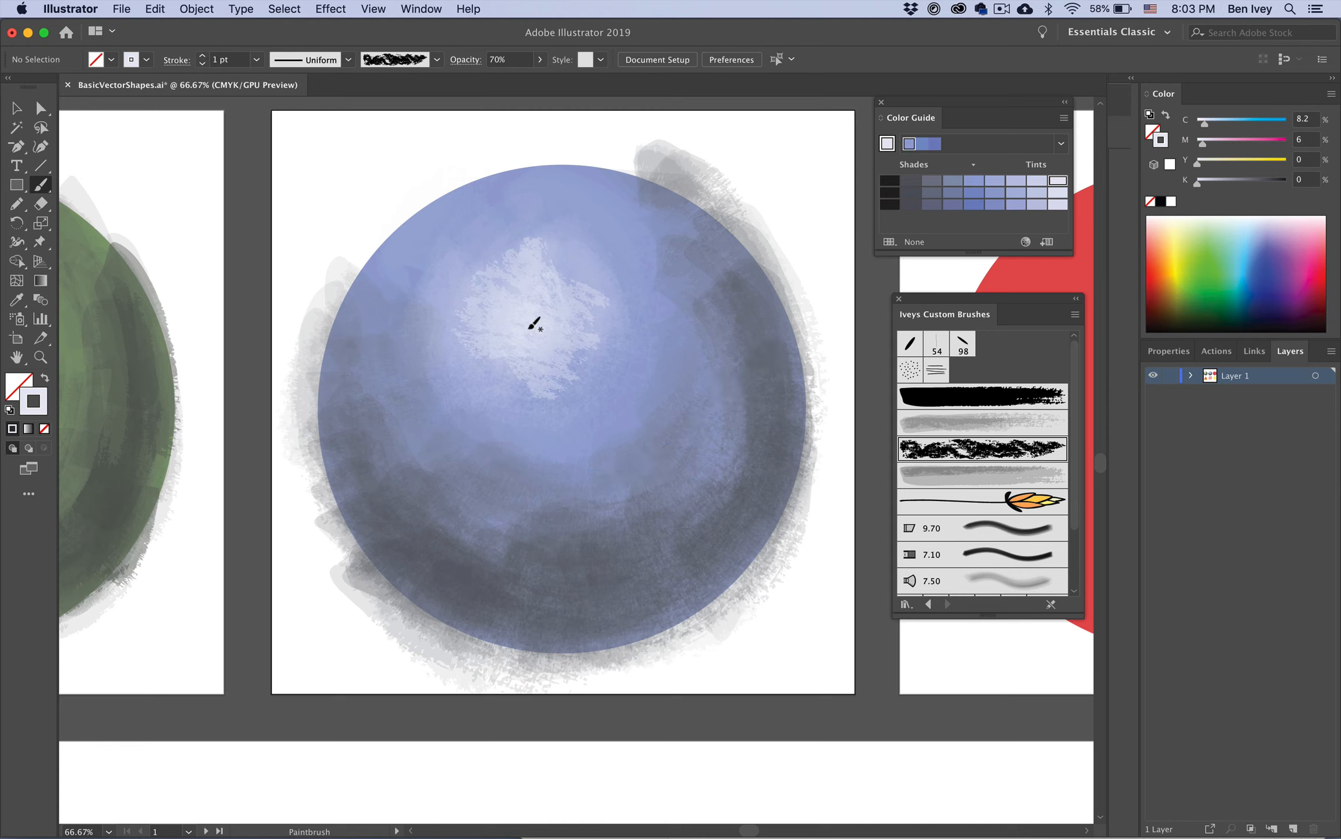
{"action": "left_click_drag", "start_coordinate": [543, 294], "coordinate": [507, 361]}
{"action": "mouse_move", "coordinate": [506, 296]}
{"action": "left_mouse_down"}
{"action": "mouse_move", "coordinate": [547, 267]}
{"action": "mouse_move", "coordinate": [491, 361]}
{"action": "left_mouse_up"}
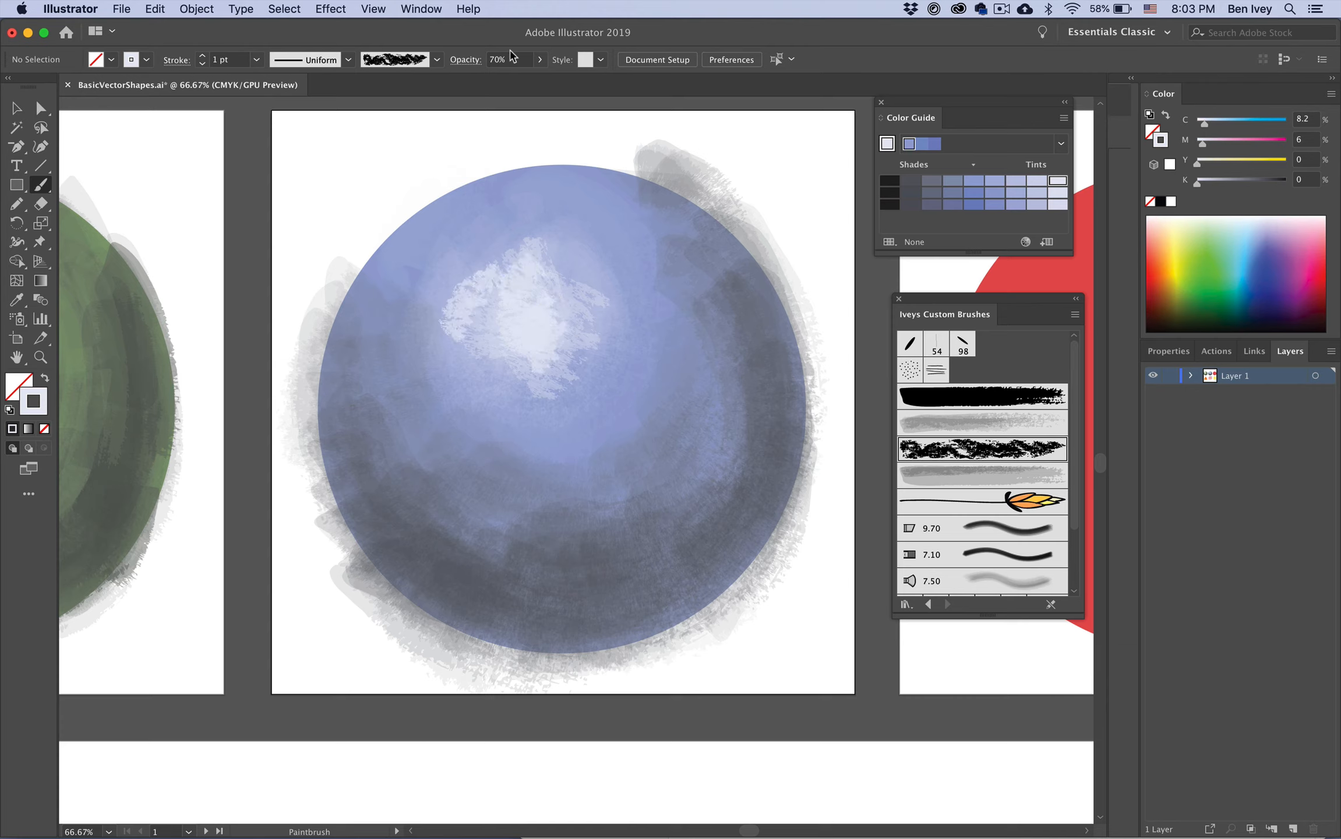
Step: Set the opacity to 13% and add faint textured strokes near the circle's top and bottom
{"action": "left_click", "coordinate": [466, 63]}
{"action": "type", "text": "13"}
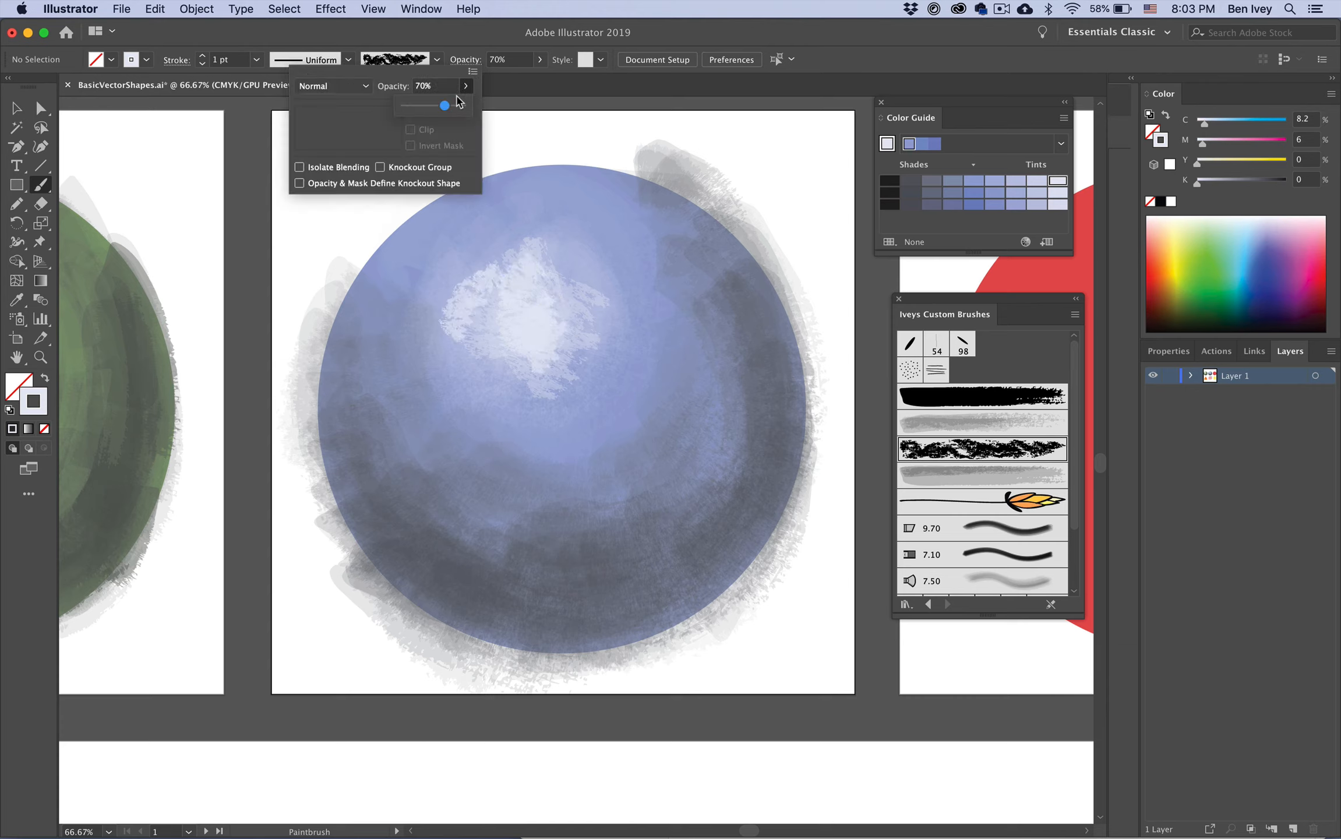
{"action": "key", "text": "Return"}
{"action": "left_click", "coordinate": [499, 247]}
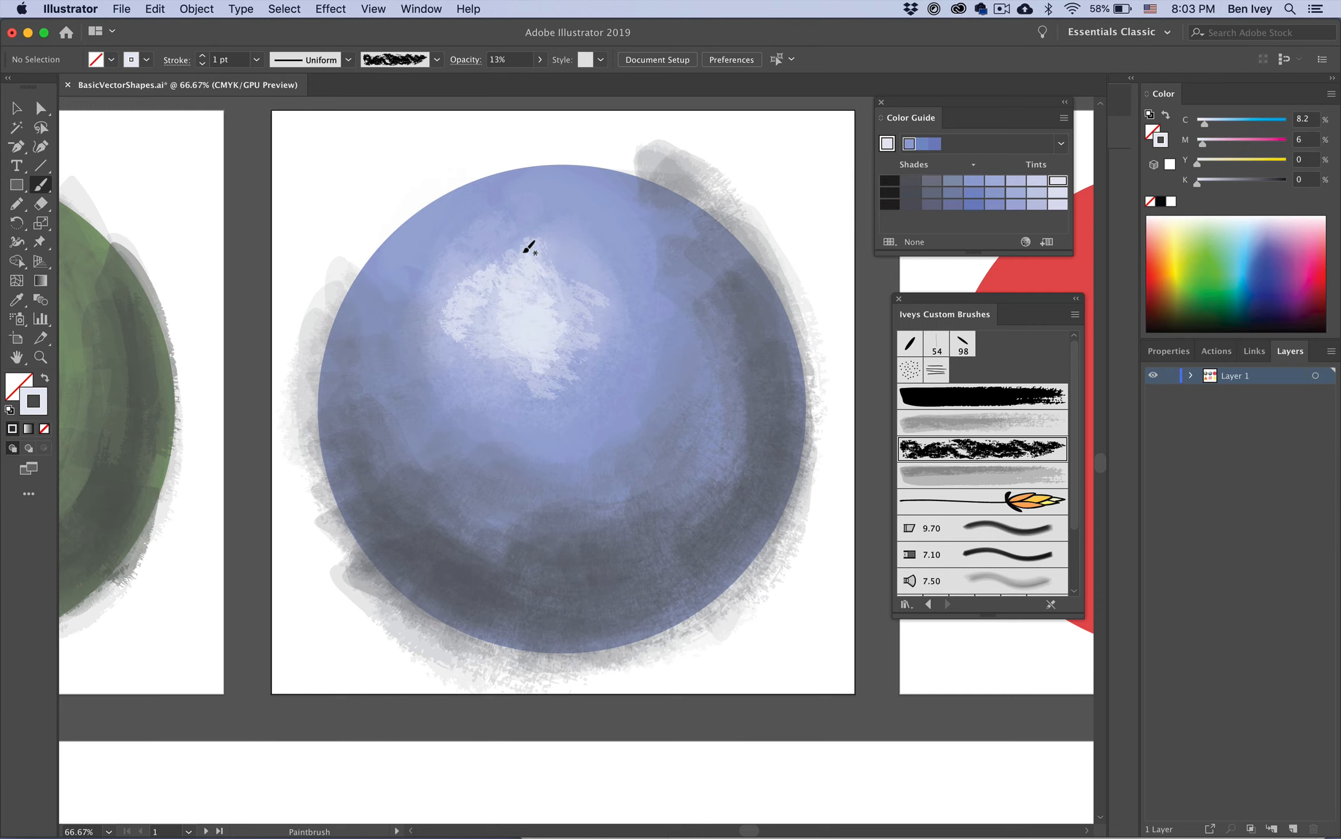
{"action": "left_click_drag", "start_coordinate": [560, 229], "coordinate": [527, 230]}
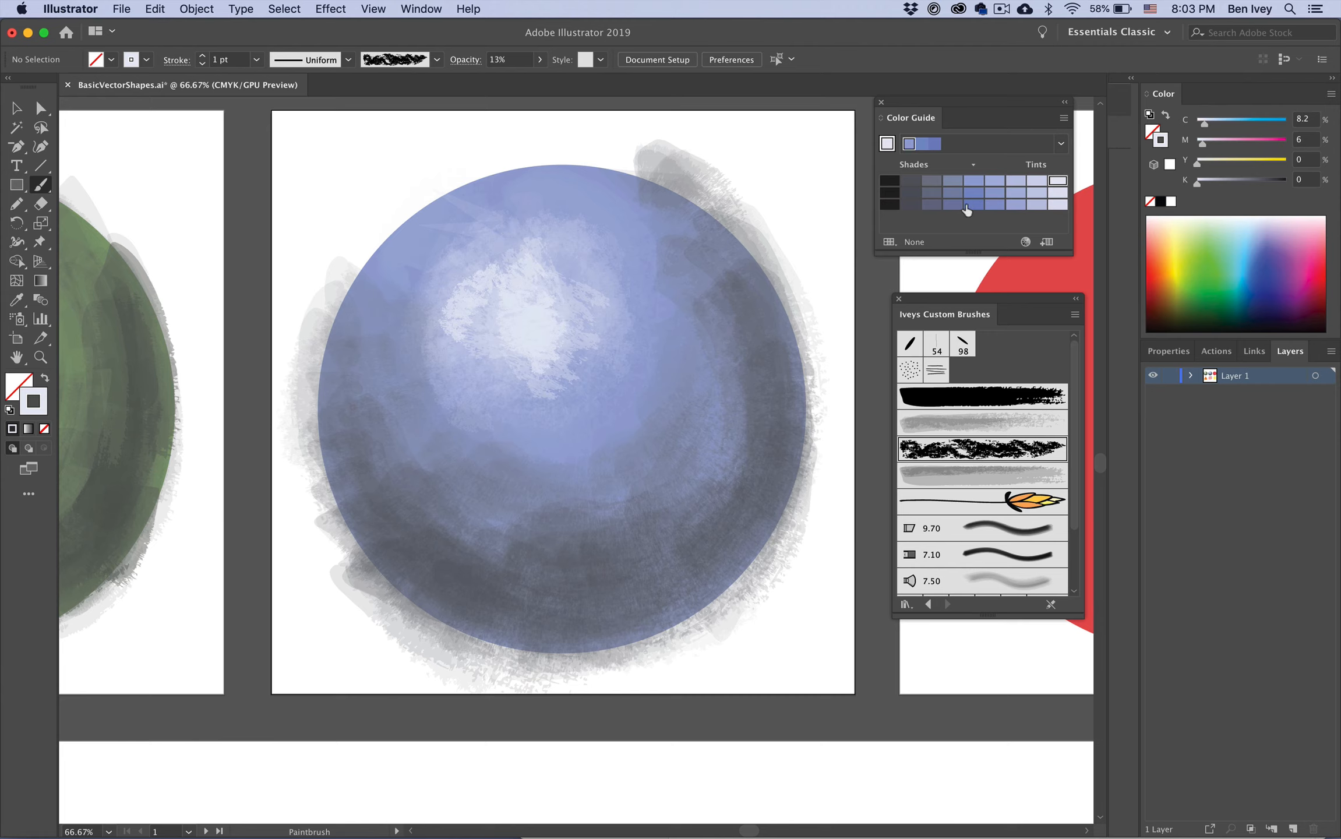
{"action": "mouse_move", "coordinate": [637, 635]}
{"action": "left_mouse_down"}
{"action": "mouse_move", "coordinate": [511, 577]}
{"action": "mouse_move", "coordinate": [438, 562]}
{"action": "left_mouse_up"}
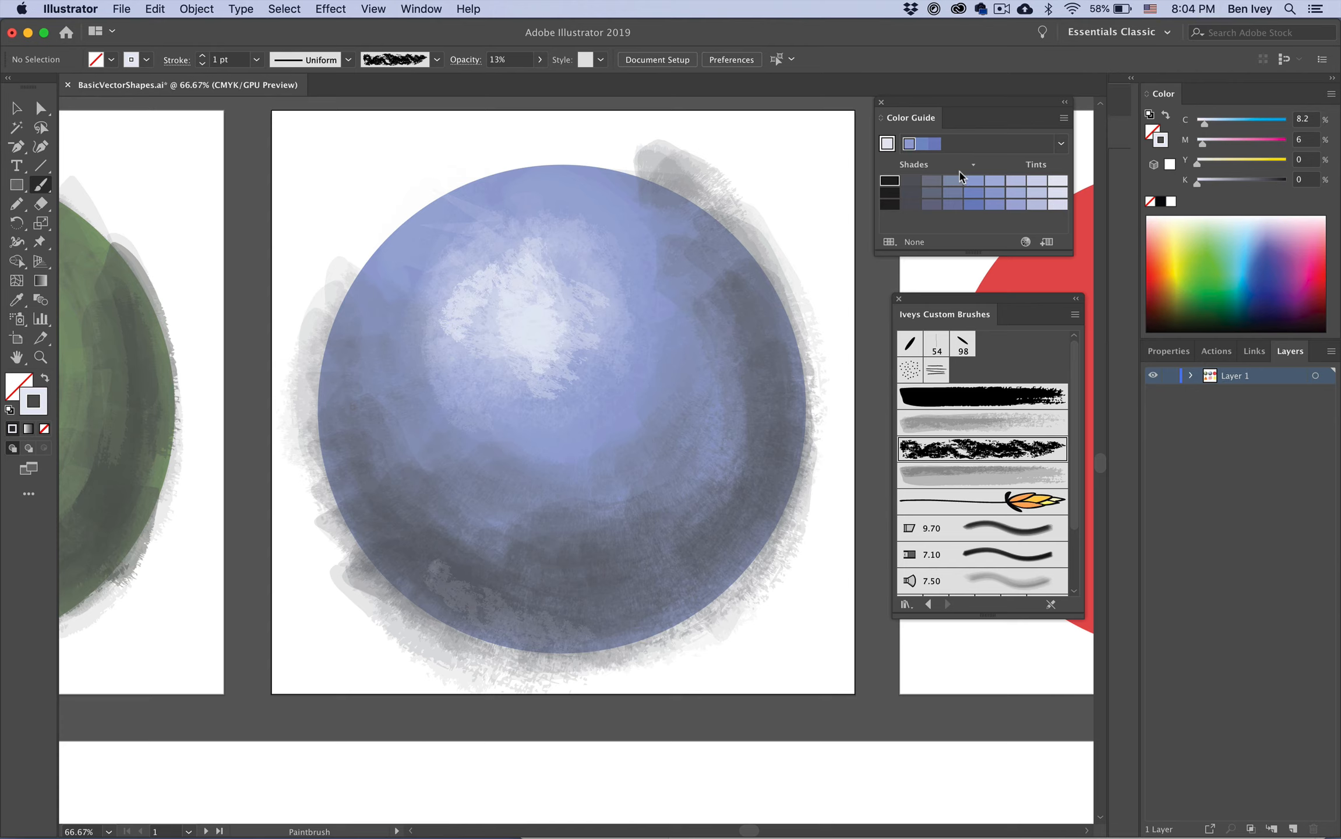
Step: Pick black from the Color Guide and paint dark textured strokes along the circle's lower edge at 58% opacity
{"action": "left_click", "coordinate": [888, 187]}
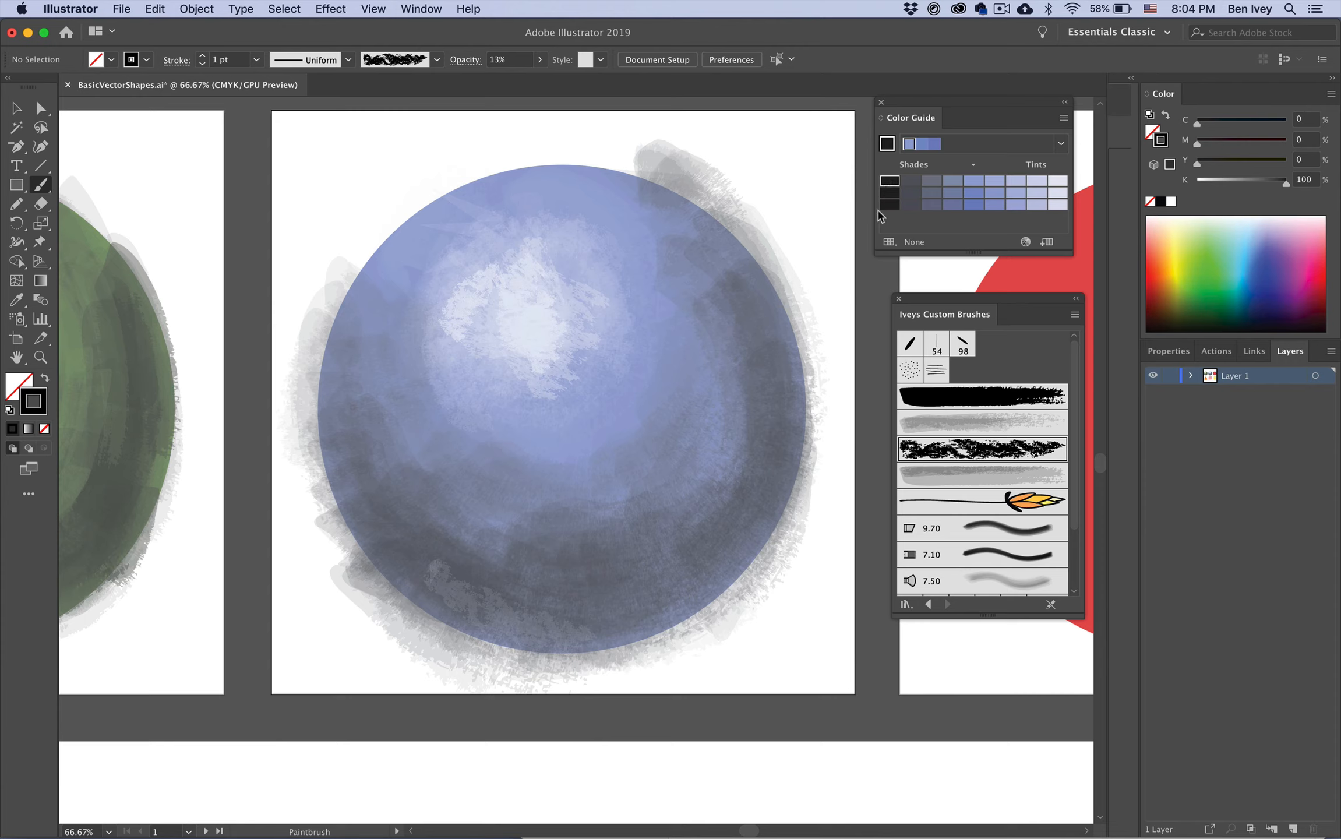
{"action": "left_click_drag", "start_coordinate": [464, 579], "coordinate": [674, 599]}
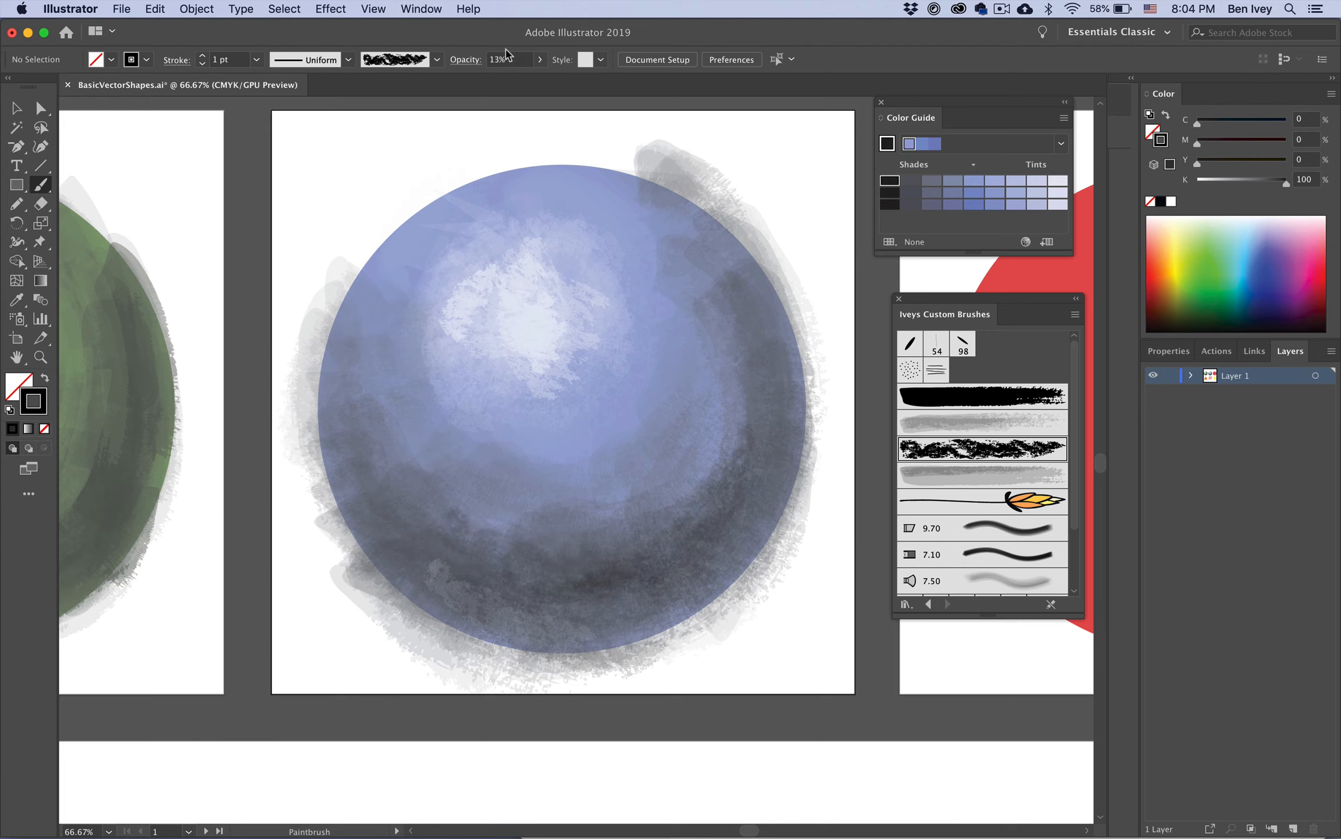
{"action": "left_click", "coordinate": [540, 59]}
{"action": "left_click_drag", "start_coordinate": [499, 83], "coordinate": [513, 81]}
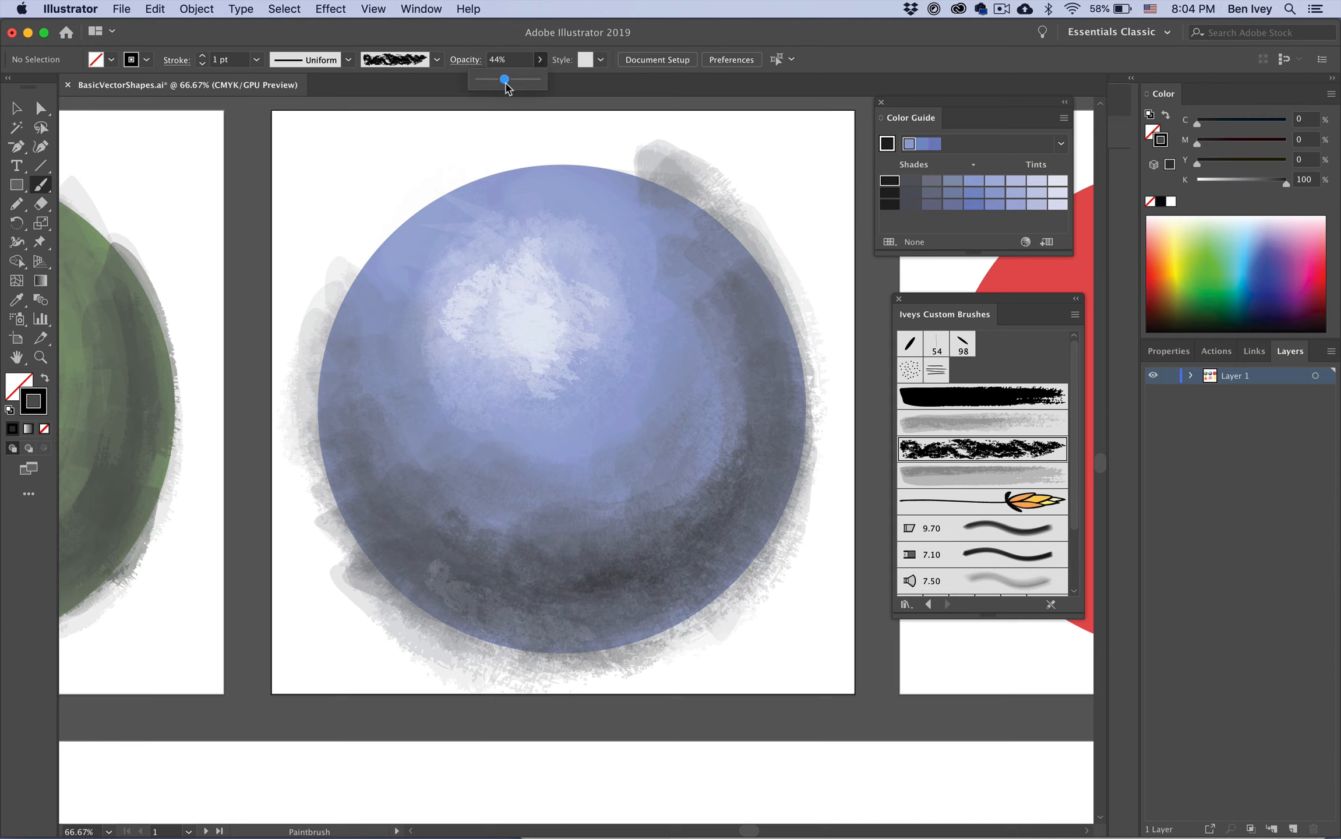
{"action": "left_click_drag", "start_coordinate": [524, 613], "coordinate": [701, 544]}
{"action": "mouse_move", "coordinate": [568, 605]}
{"action": "left_mouse_down"}
{"action": "mouse_move", "coordinate": [629, 603]}
{"action": "mouse_move", "coordinate": [763, 437]}
{"action": "left_mouse_up"}
{"action": "left_click_drag", "start_coordinate": [403, 518], "coordinate": [494, 602]}
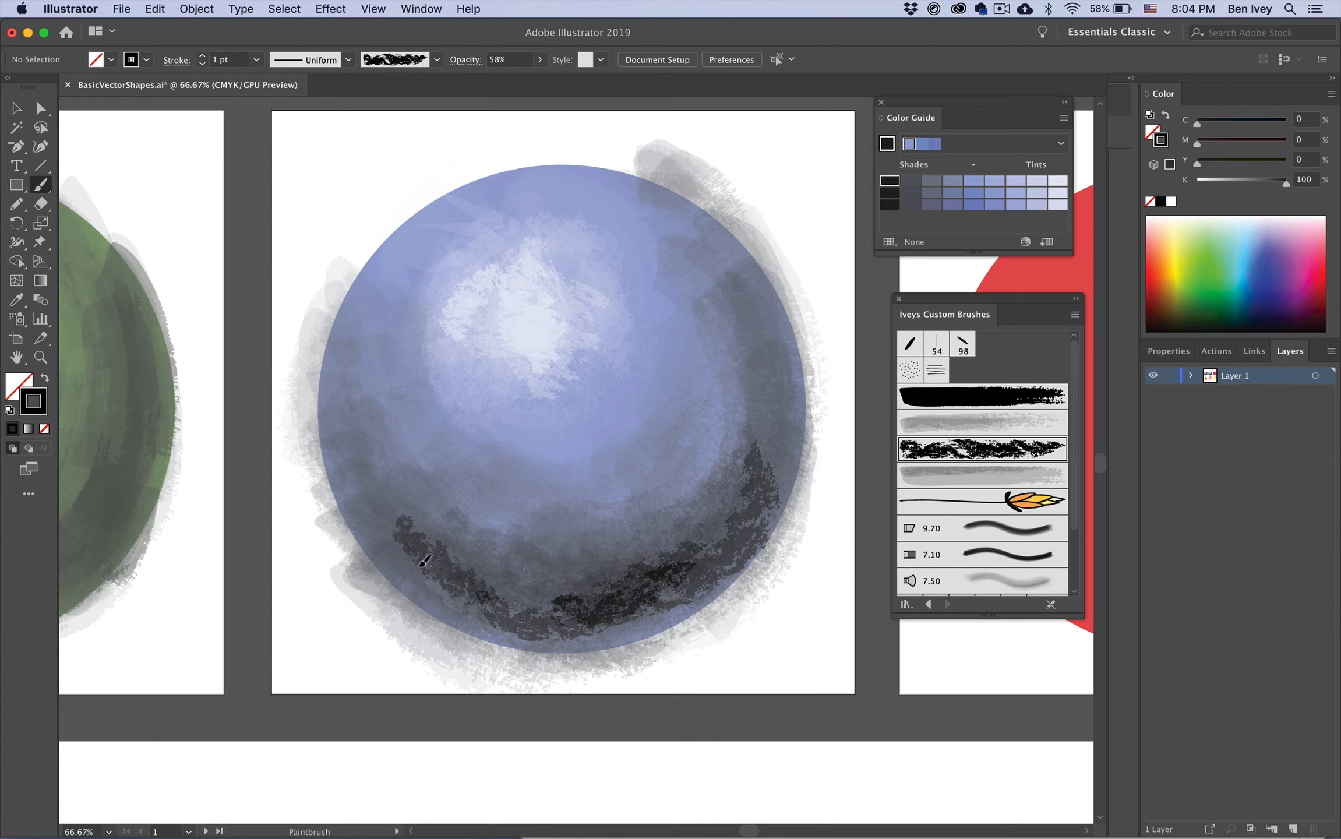
{"action": "left_click_drag", "start_coordinate": [361, 532], "coordinate": [473, 648]}
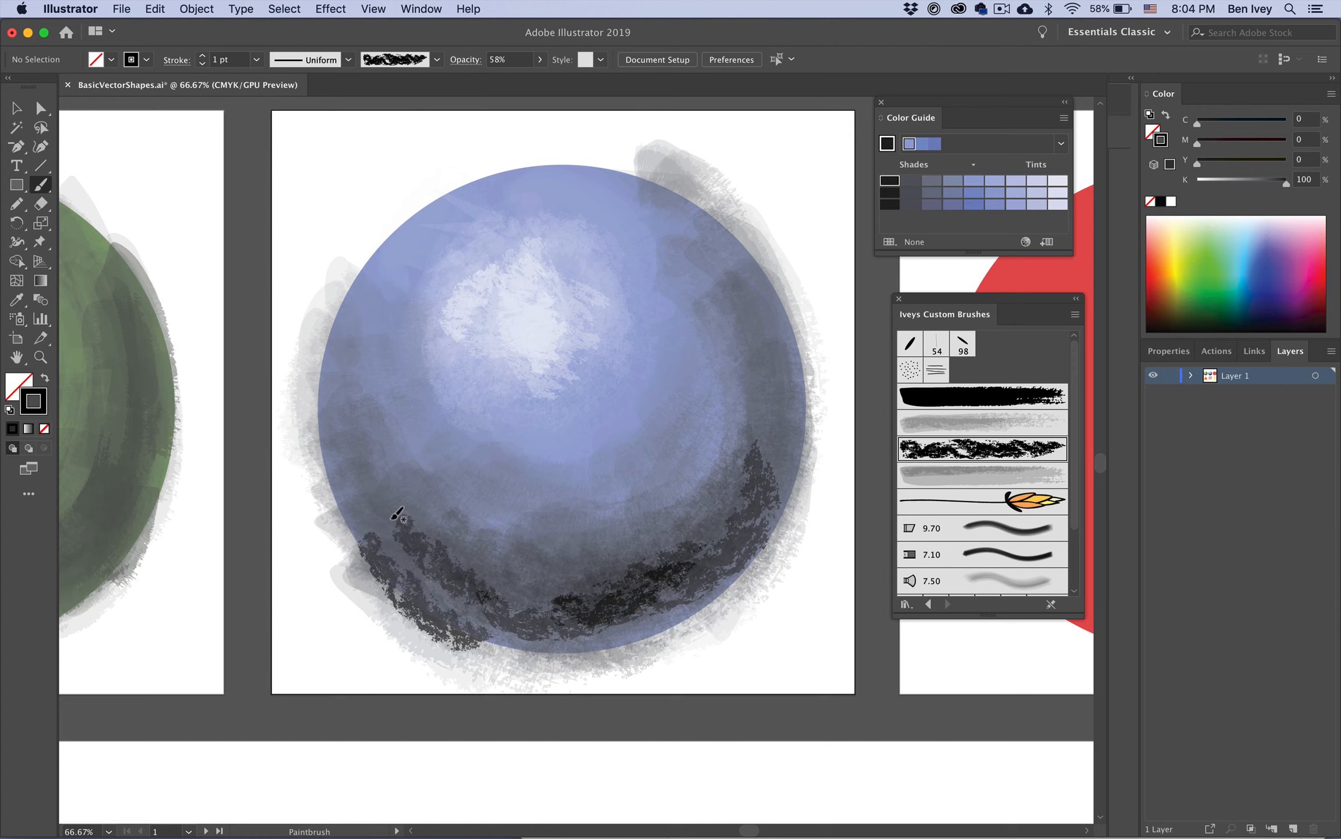
Step: Raise the stroke weight to 2 pt and paint dark textured strokes along the circle's lower and right edges
{"action": "left_click", "coordinate": [202, 55]}
{"action": "left_click_drag", "start_coordinate": [344, 529], "coordinate": [502, 692]}
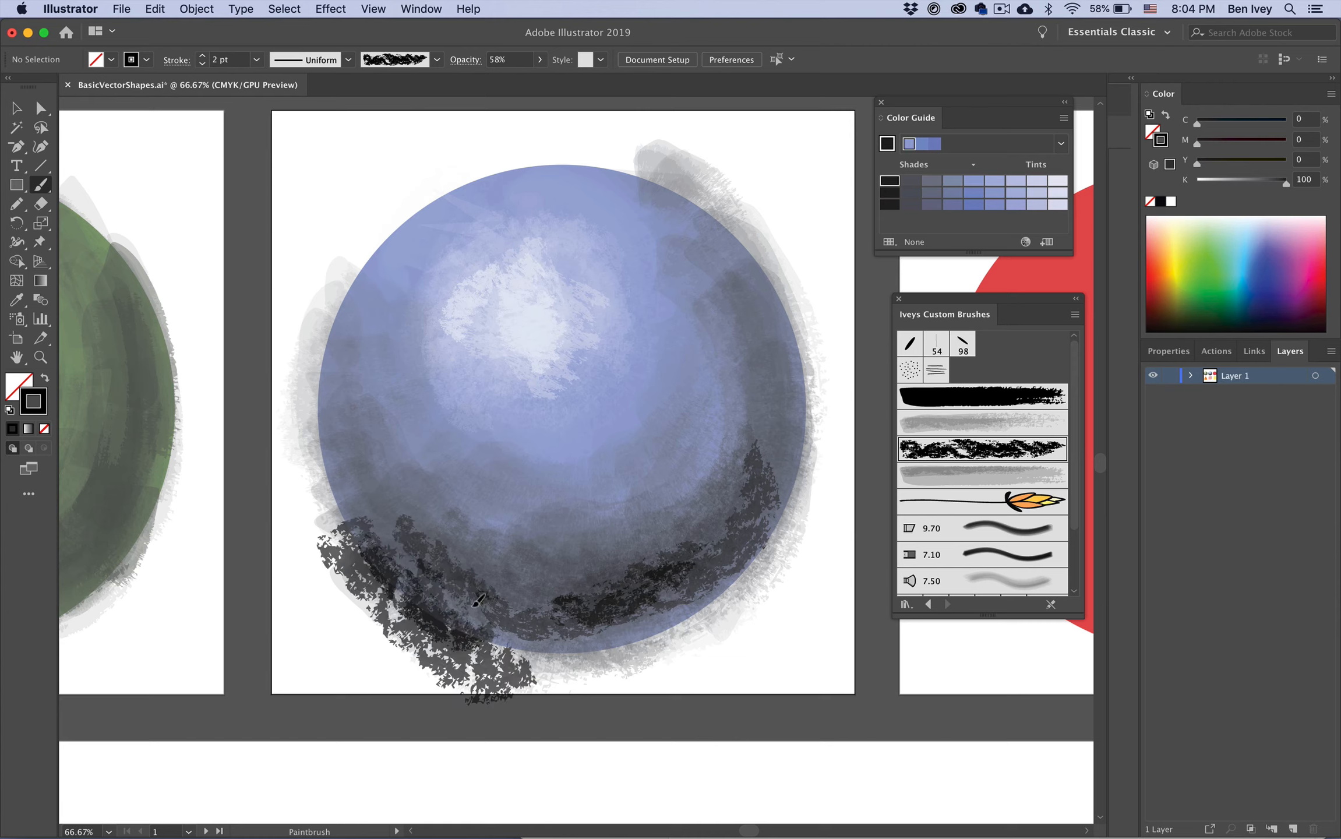
{"action": "mouse_move", "coordinate": [477, 600]}
{"action": "left_mouse_down"}
{"action": "mouse_move", "coordinate": [562, 615]}
{"action": "mouse_move", "coordinate": [647, 606]}
{"action": "left_mouse_up"}
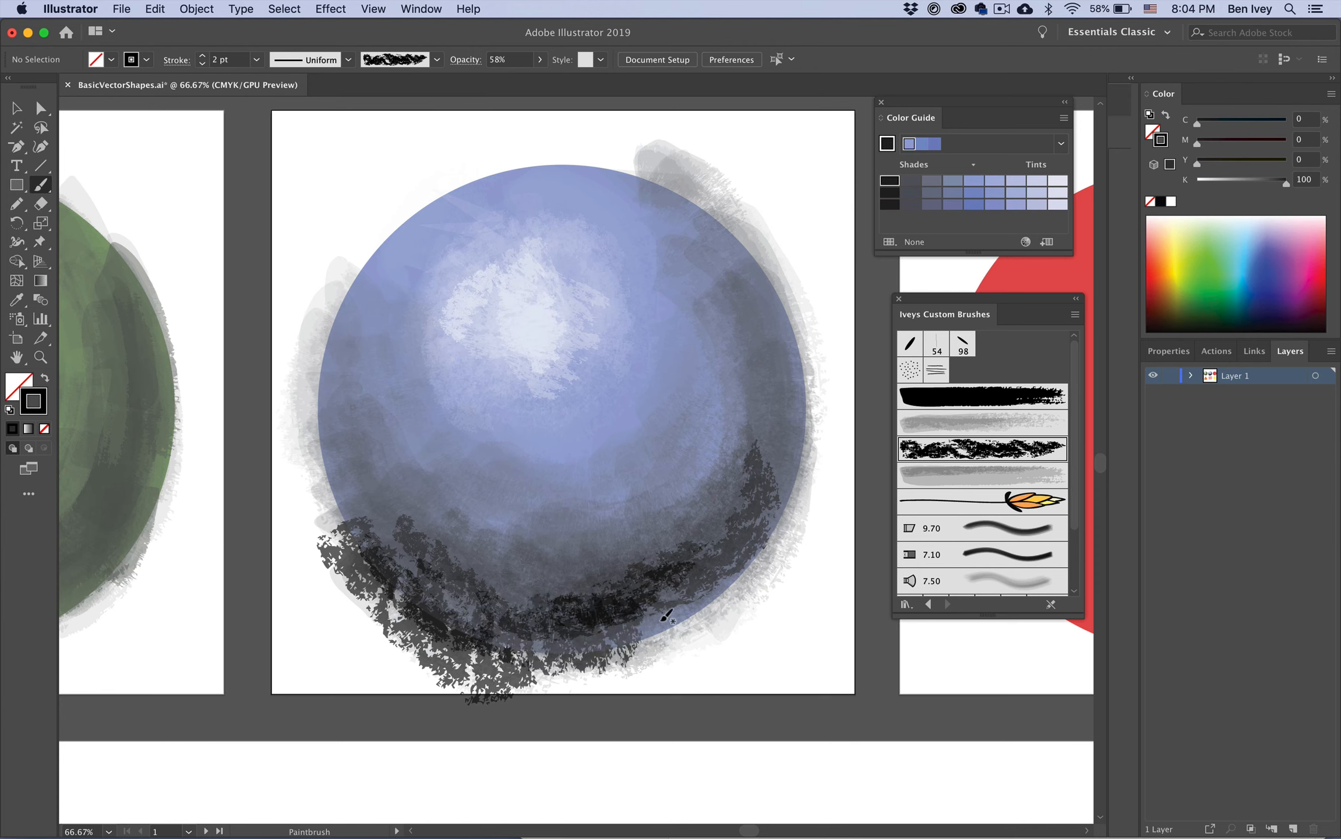
{"action": "left_click_drag", "start_coordinate": [778, 503], "coordinate": [859, 350]}
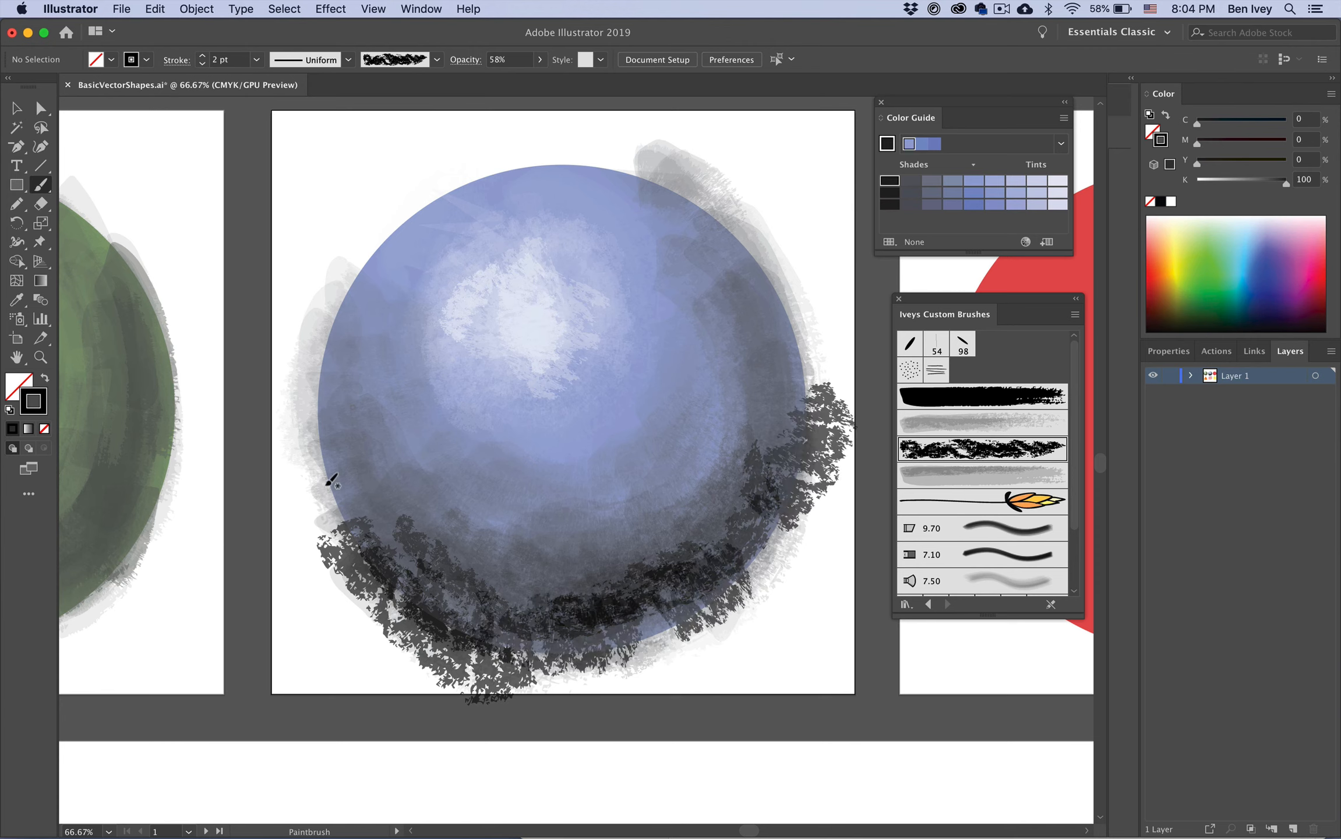
{"action": "left_click_drag", "start_coordinate": [337, 482], "coordinate": [352, 509]}
Step: Set the opacity to 16% and paint faint dark strokes across the circle's lower half and right side
{"action": "left_click", "coordinate": [536, 61]}
{"action": "left_click_drag", "start_coordinate": [514, 81], "coordinate": [486, 82]}
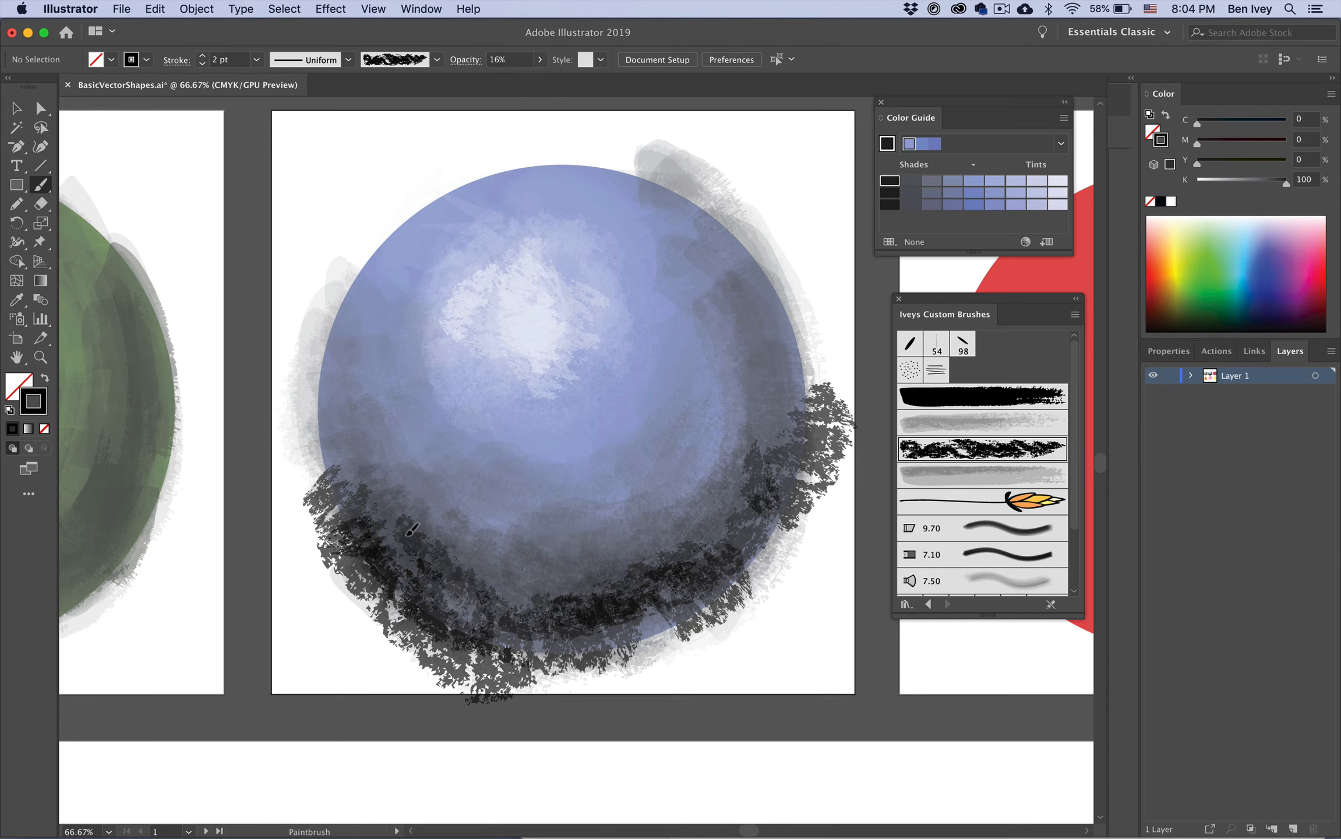
{"action": "left_click_drag", "start_coordinate": [361, 469], "coordinate": [350, 422]}
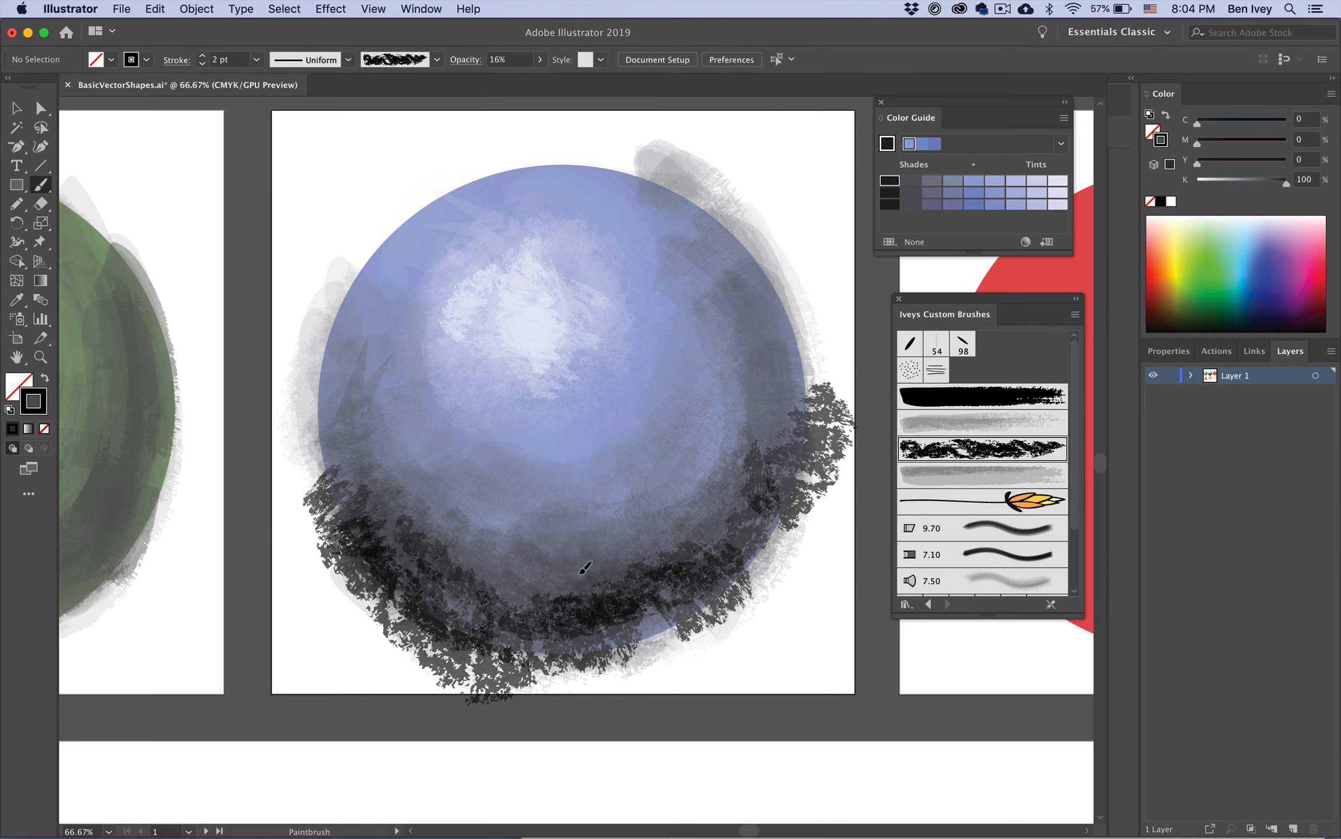
{"action": "left_click_drag", "start_coordinate": [790, 357], "coordinate": [707, 463]}
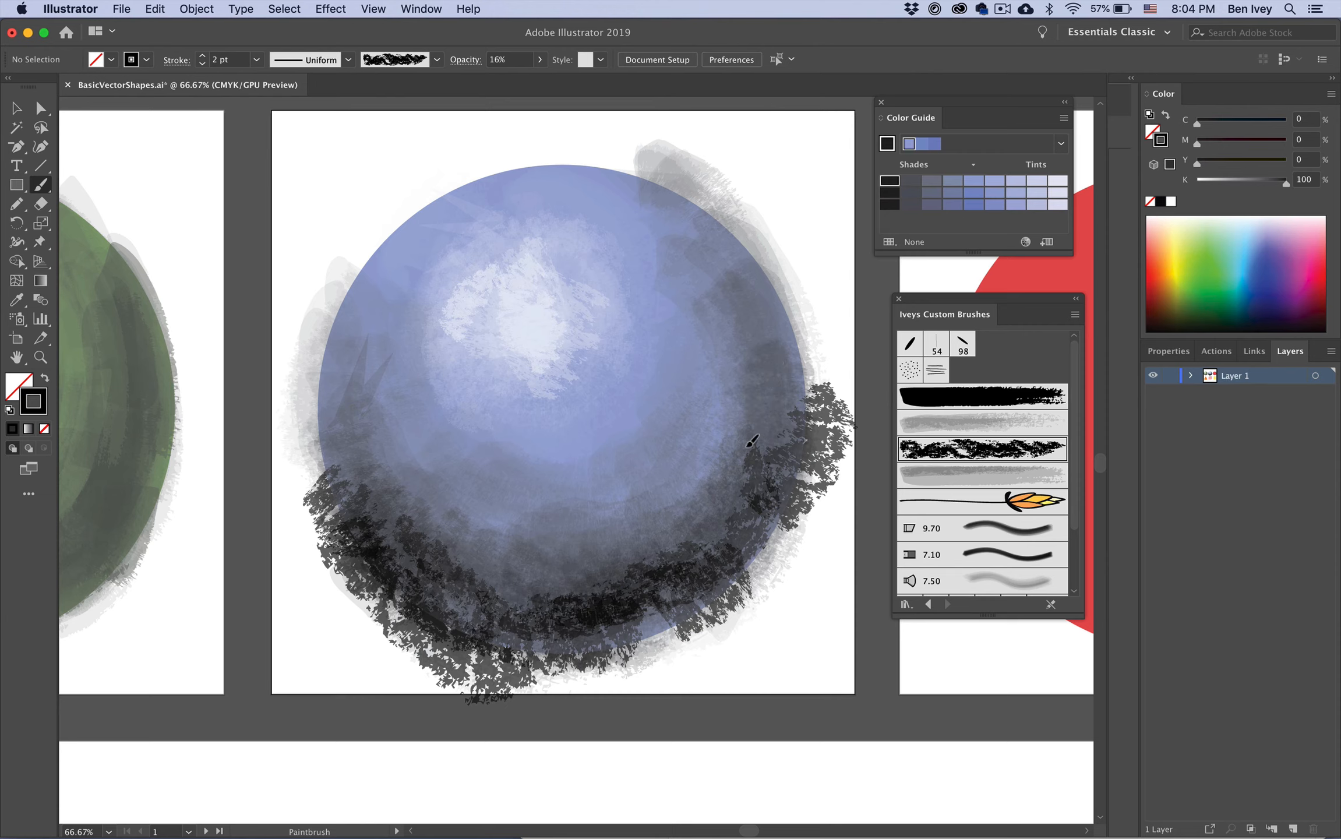
{"action": "left_click_drag", "start_coordinate": [772, 357], "coordinate": [706, 457]}
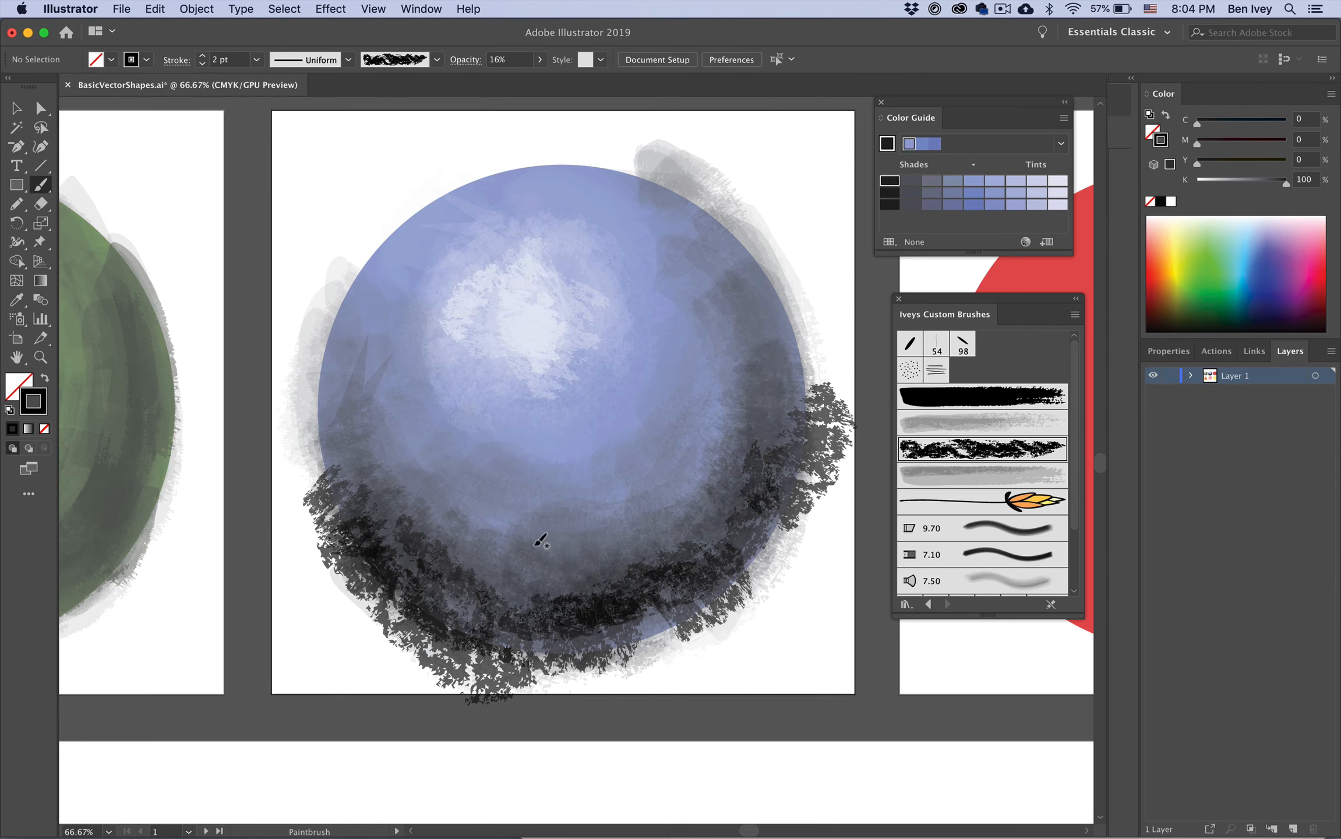
{"action": "left_click_drag", "start_coordinate": [633, 522], "coordinate": [725, 372]}
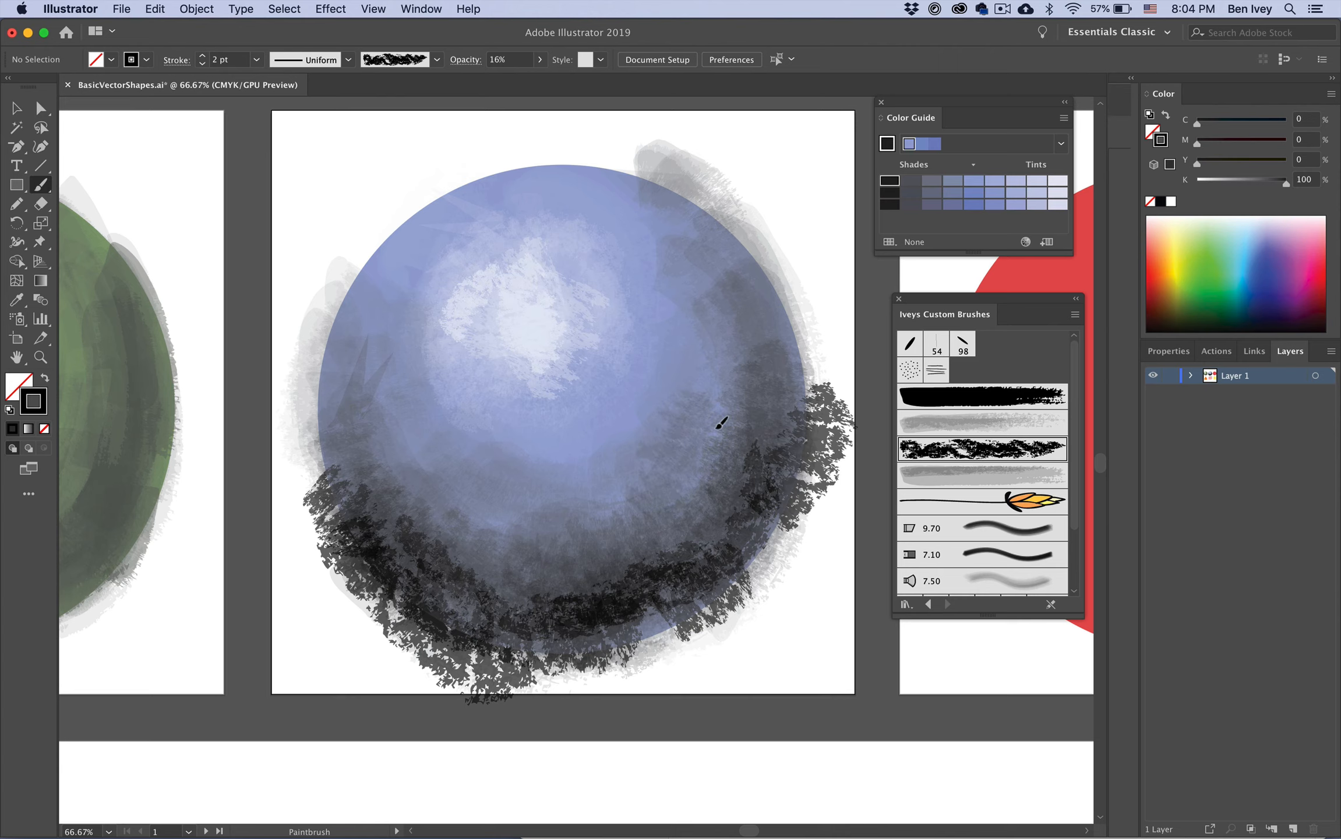
{"action": "left_click_drag", "start_coordinate": [728, 446], "coordinate": [764, 249]}
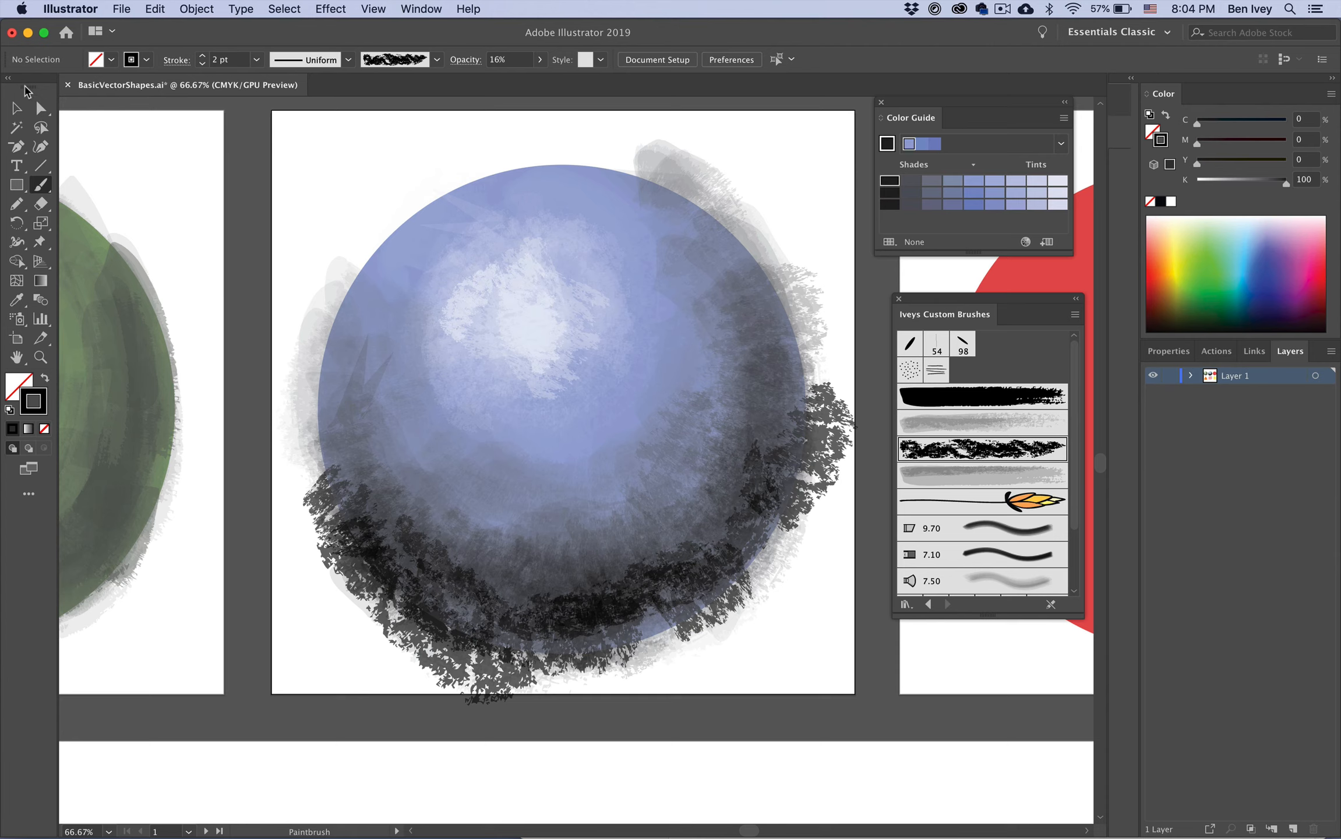
{"action": "left_click", "coordinate": [17, 108]}
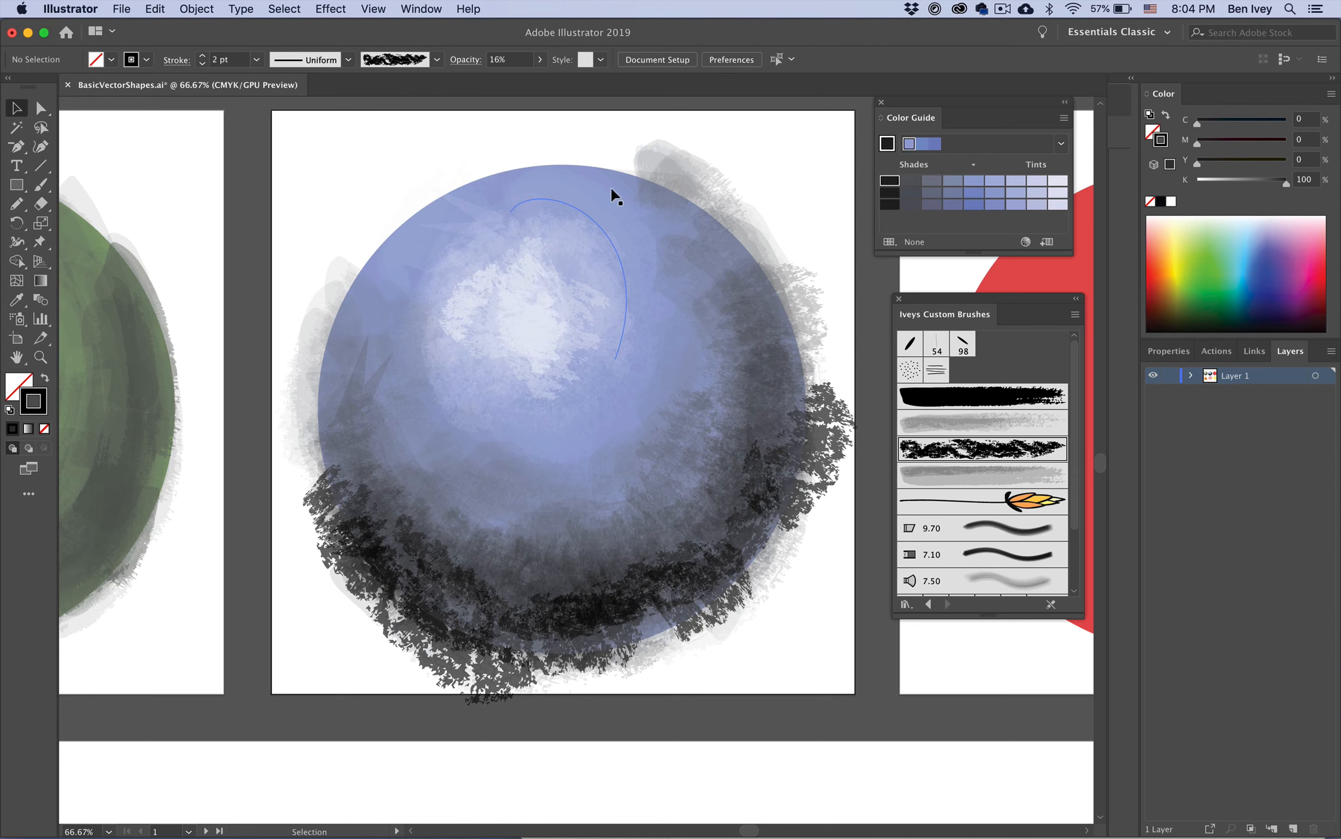
{"action": "left_click", "coordinate": [584, 165]}
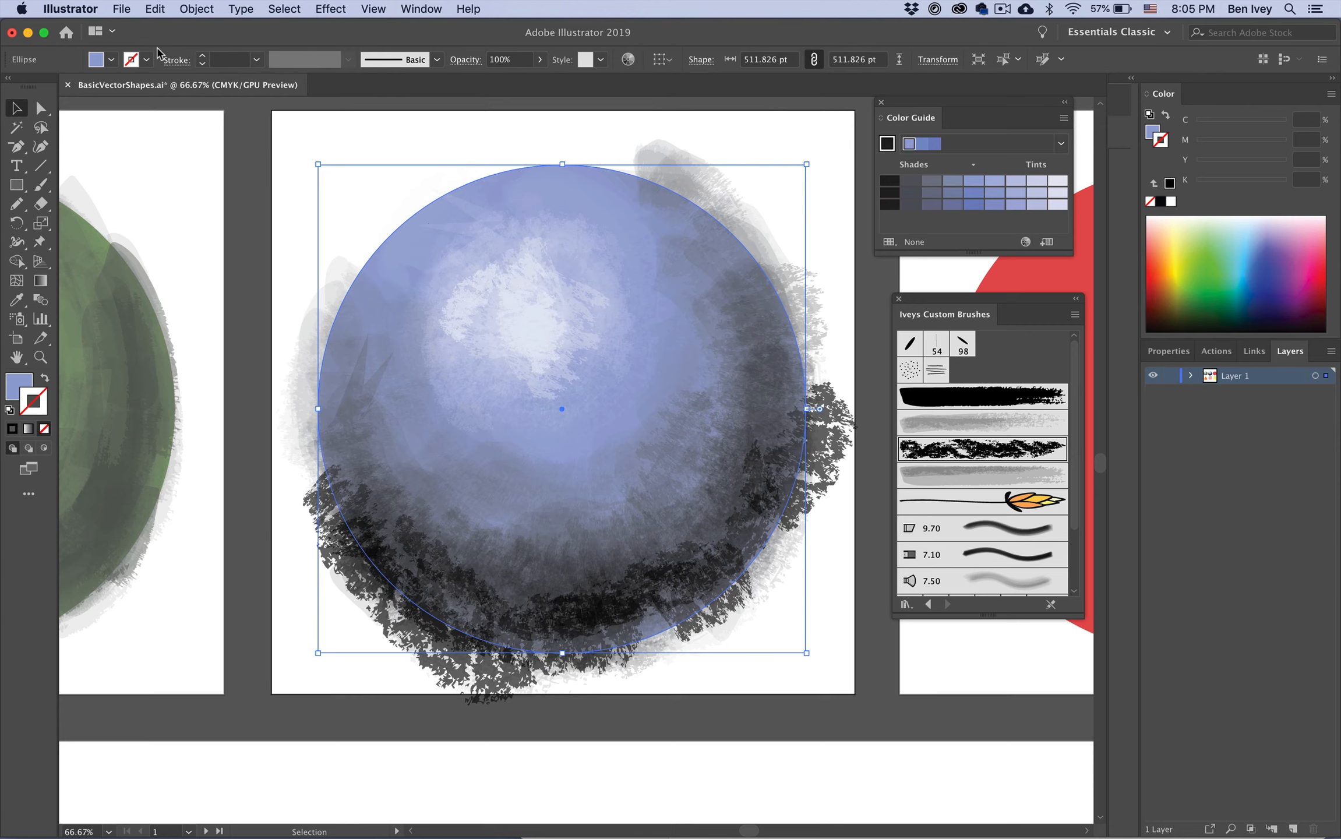
{"action": "left_click", "coordinate": [156, 9]}
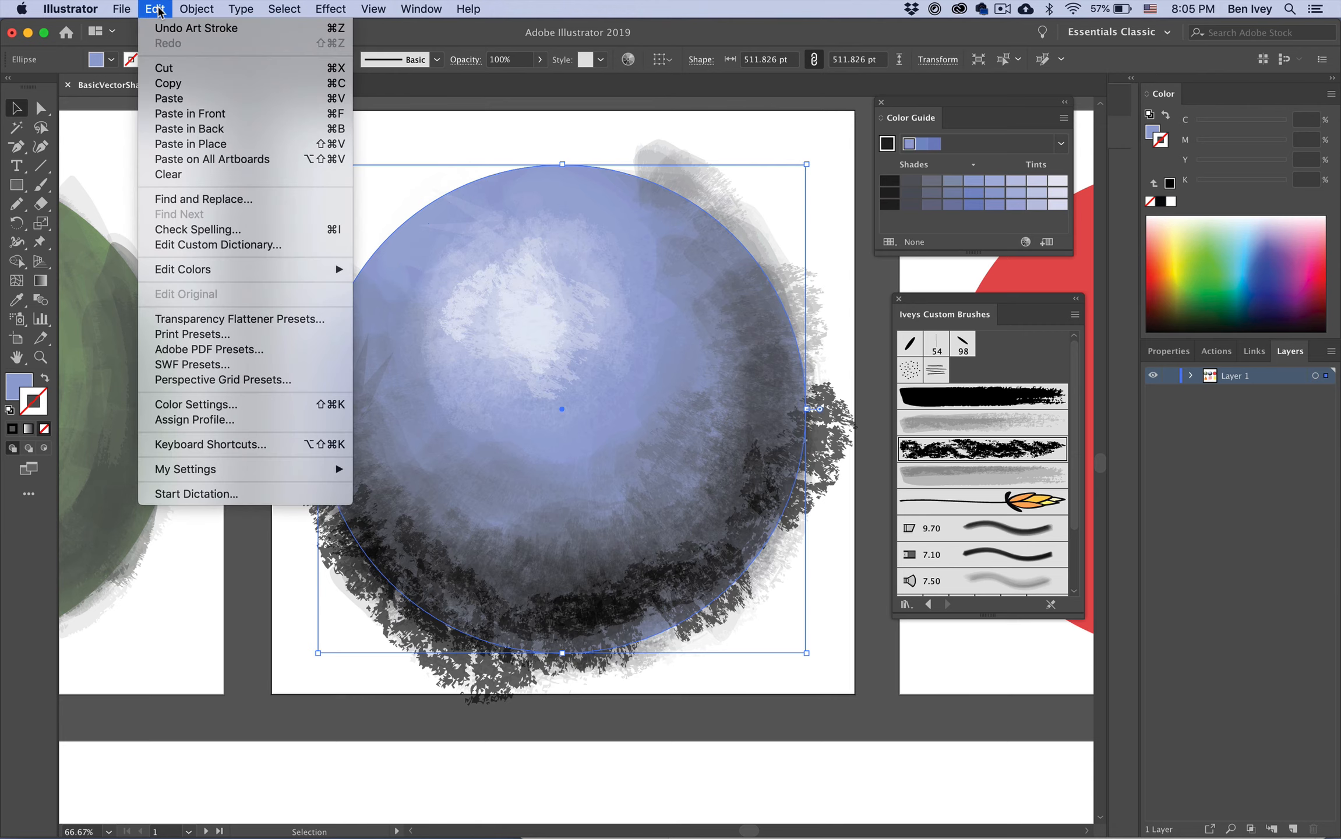
{"action": "left_click", "coordinate": [172, 98]}
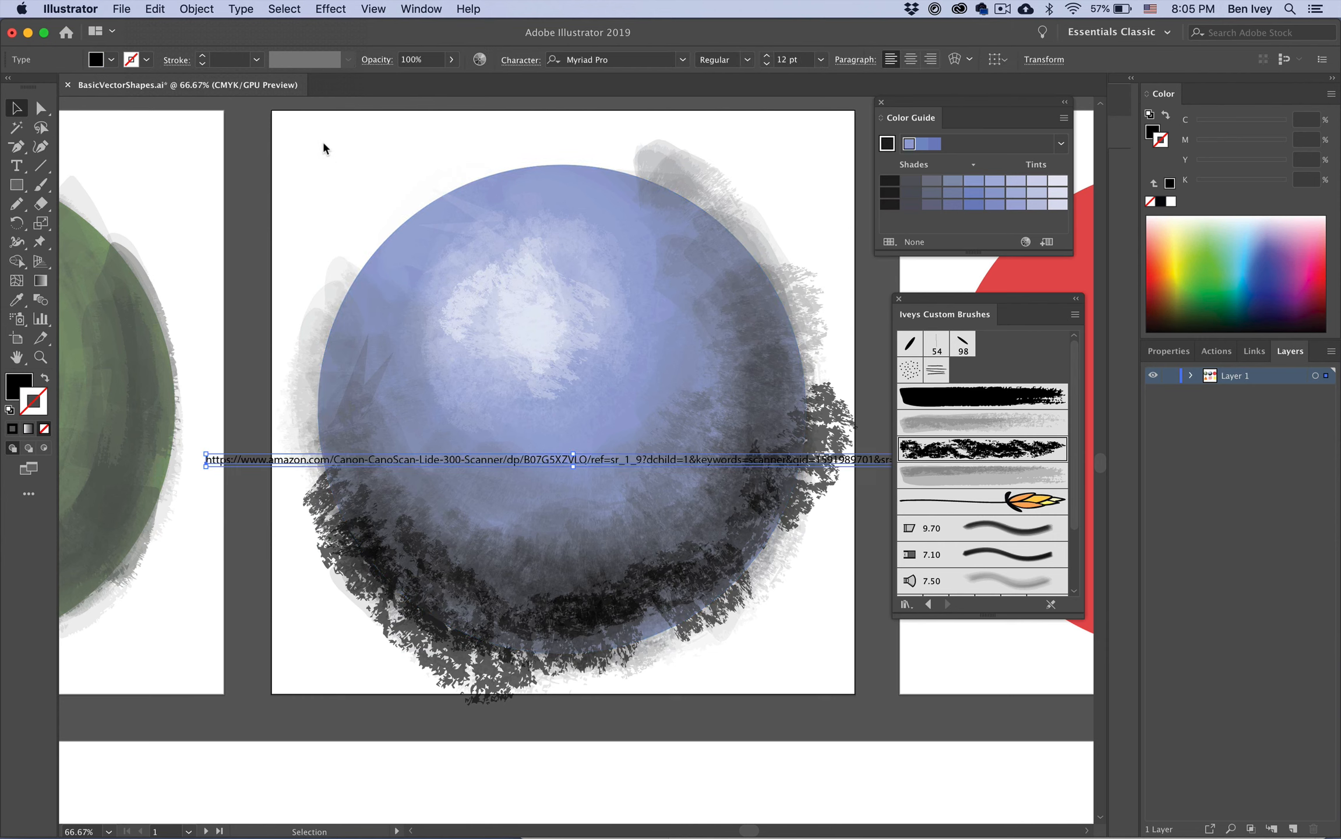
{"action": "left_click", "coordinate": [253, 462]}
{"action": "key", "text": "Delete"}
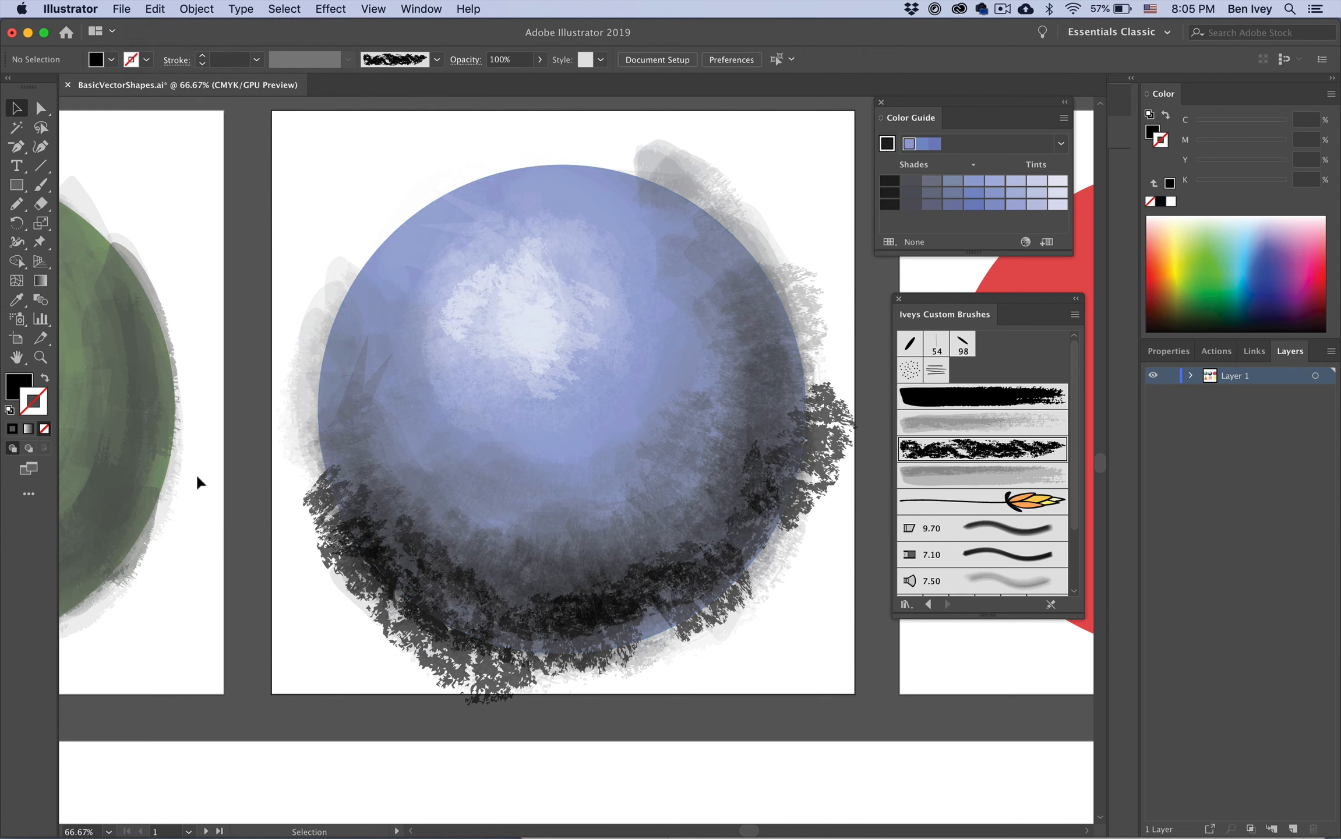
Step: Copy the blue circle, delete it, and paste it in place on top of the painted strokes
{"action": "left_click", "coordinate": [413, 210]}
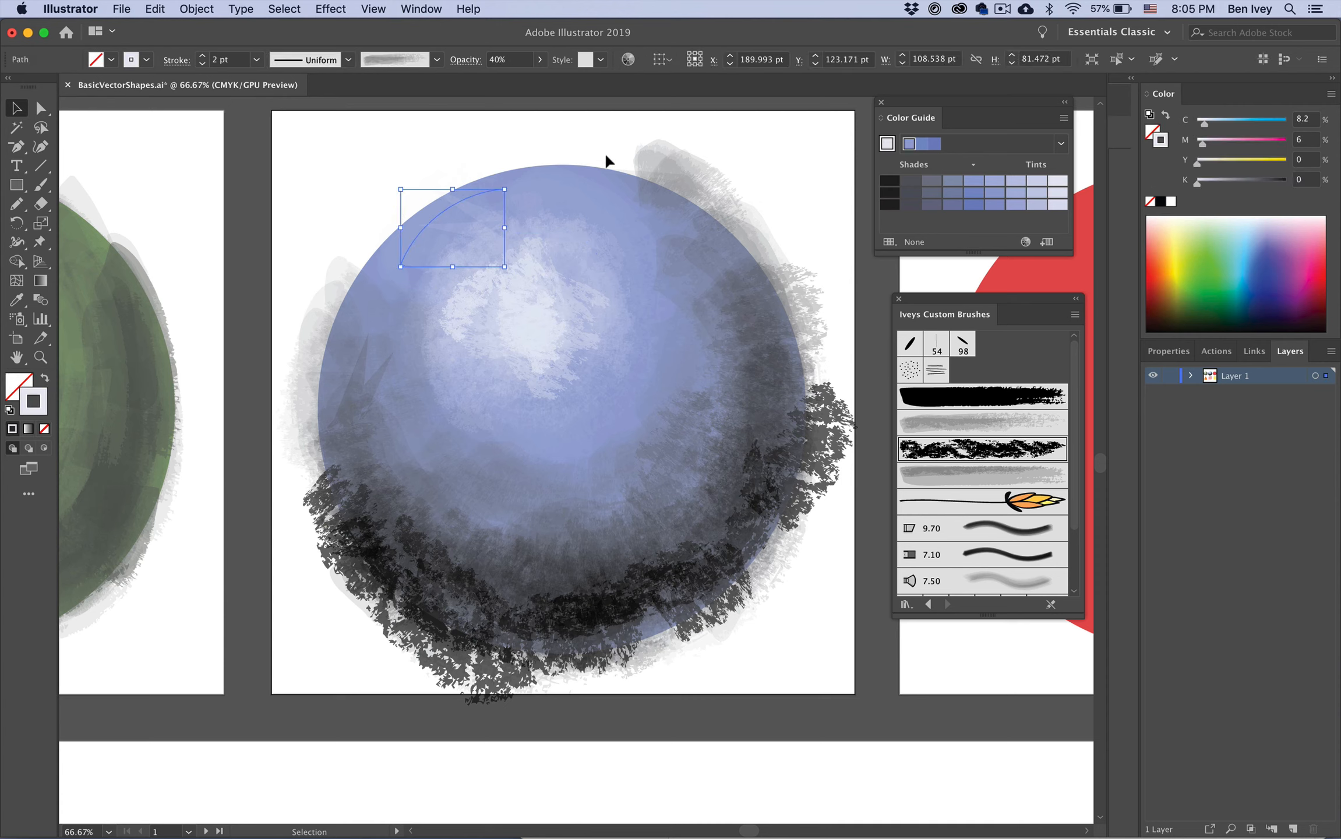
{"action": "left_click", "coordinate": [155, 8]}
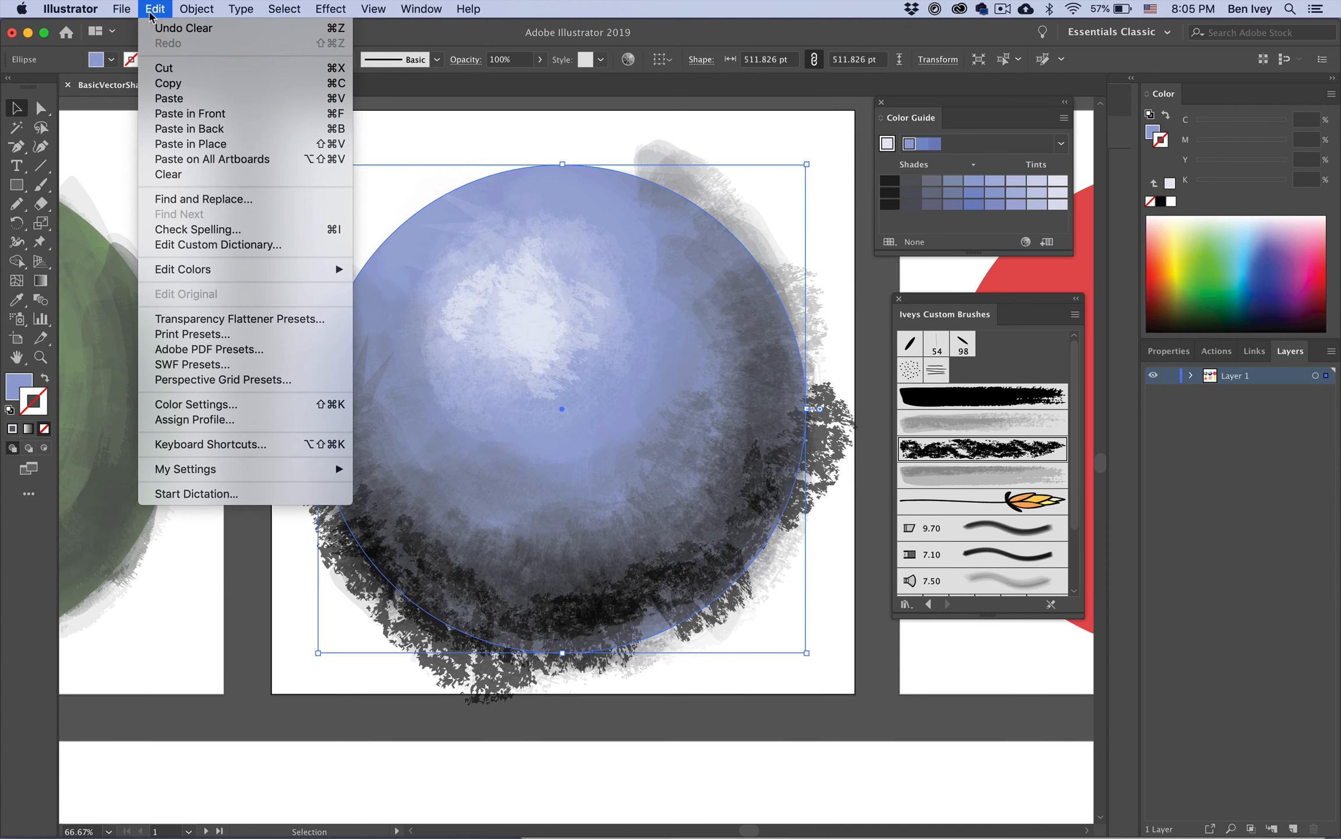
{"action": "left_click", "coordinate": [163, 87]}
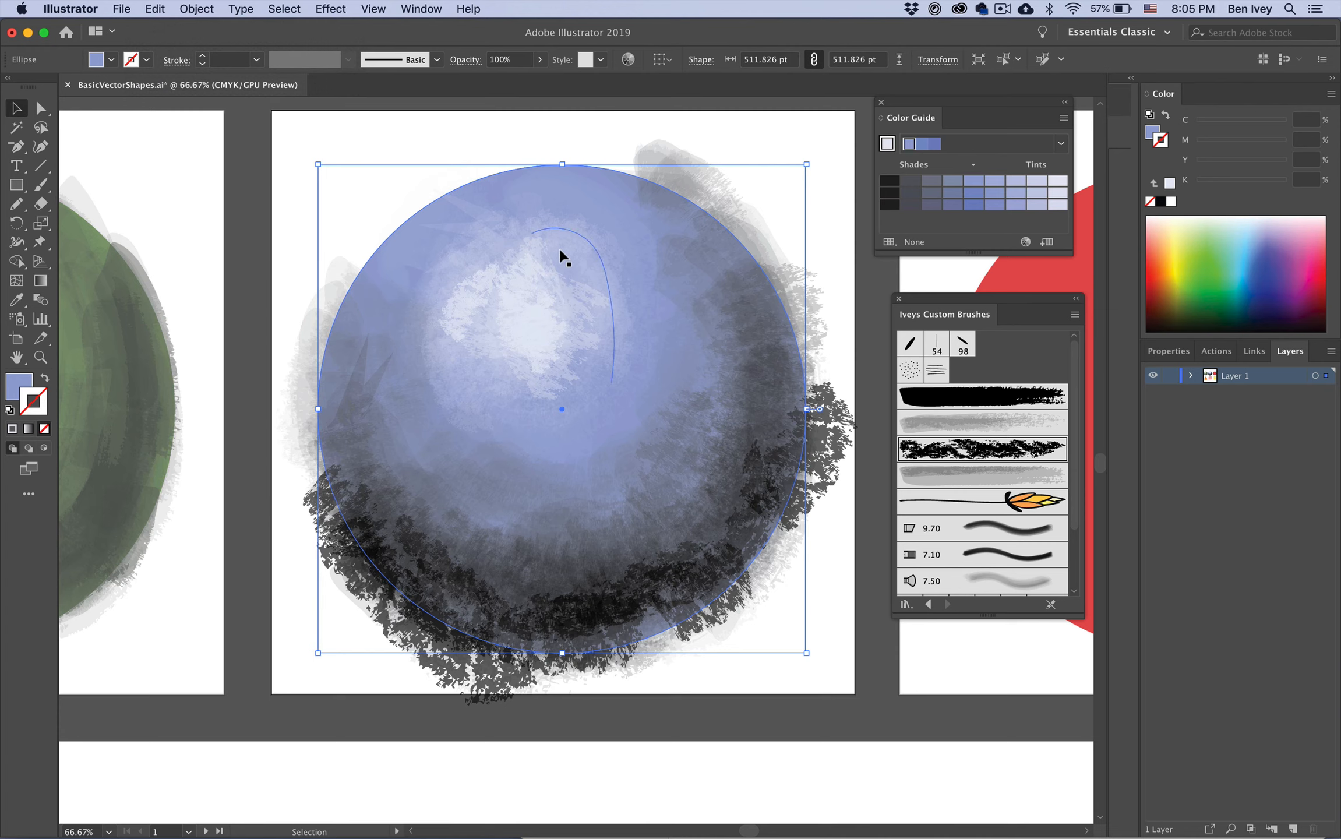
{"action": "key", "text": "Delete"}
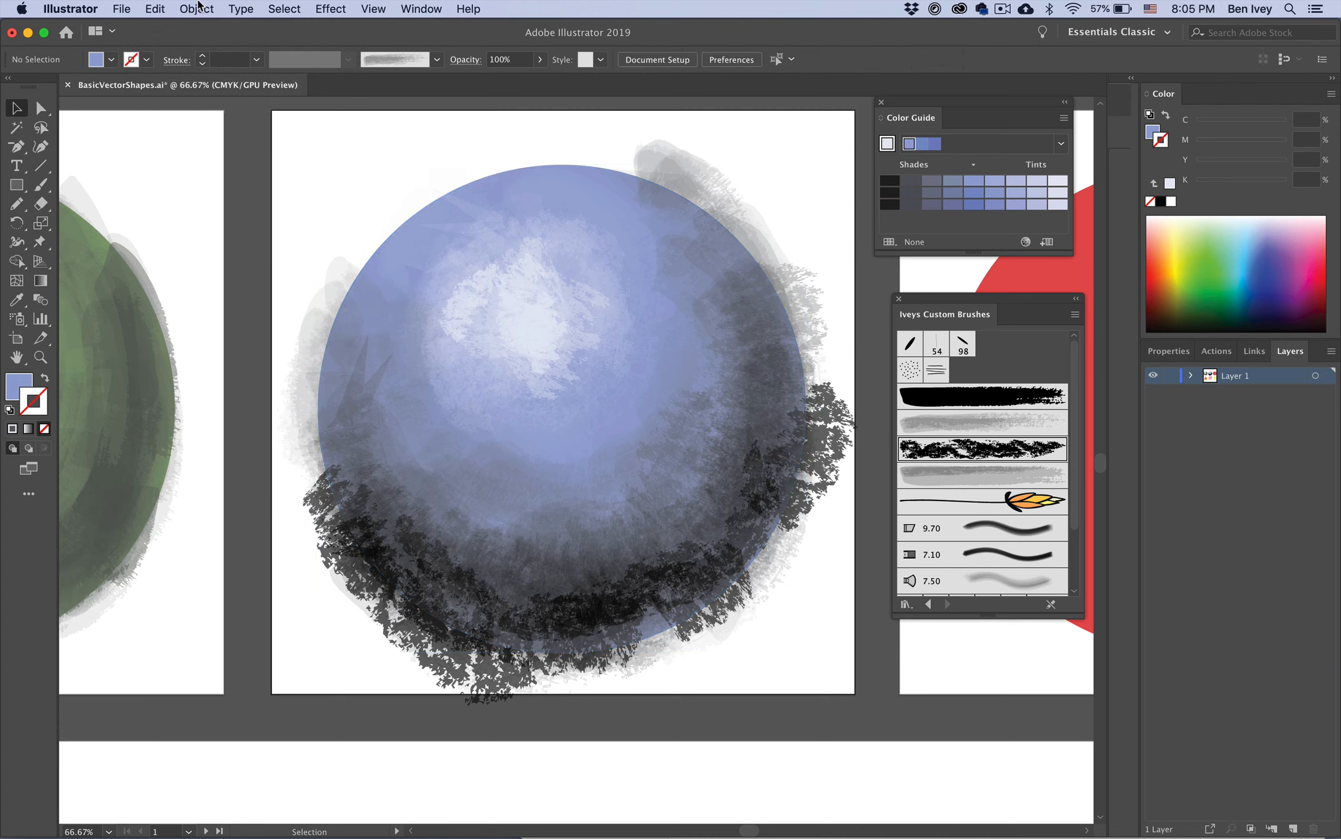
{"action": "left_click", "coordinate": [165, 6]}
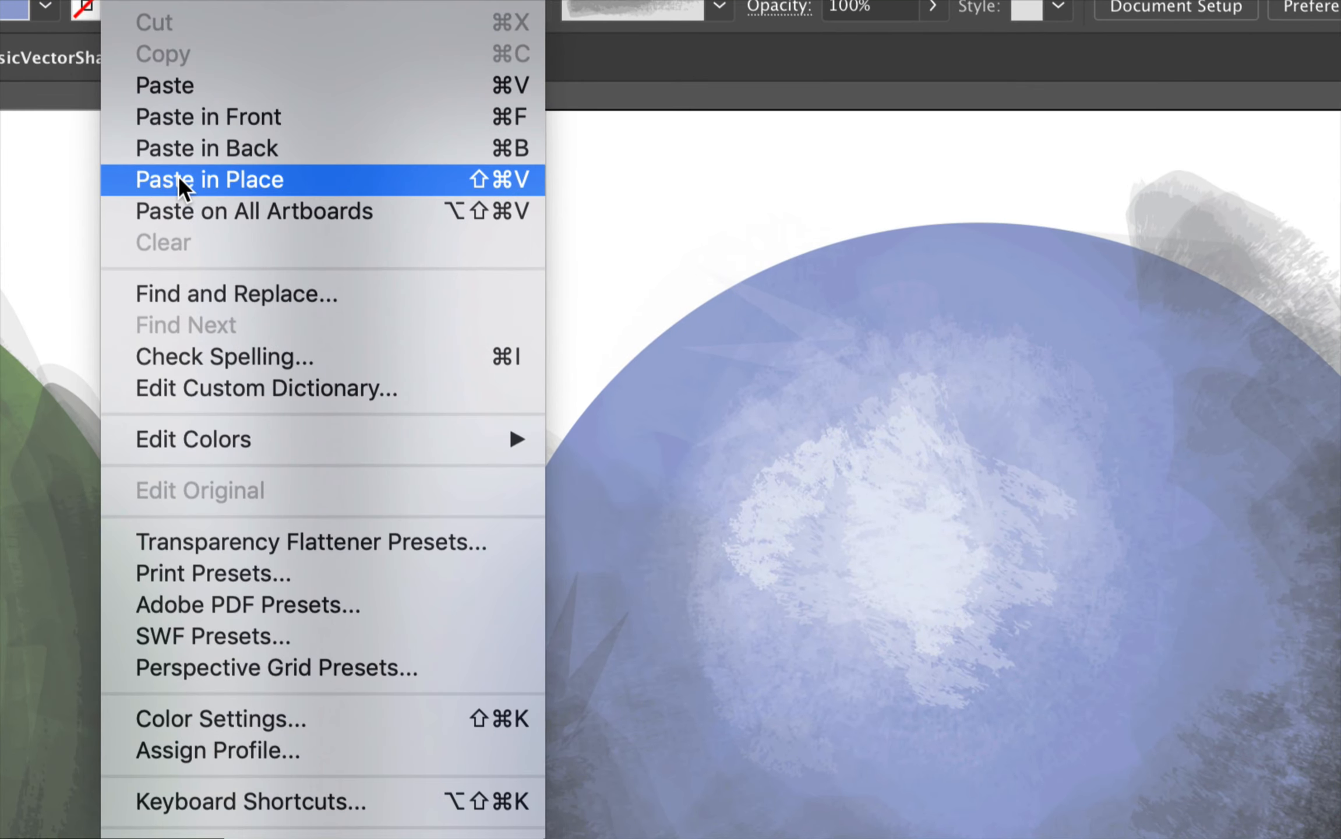
{"action": "left_click", "coordinate": [178, 174]}
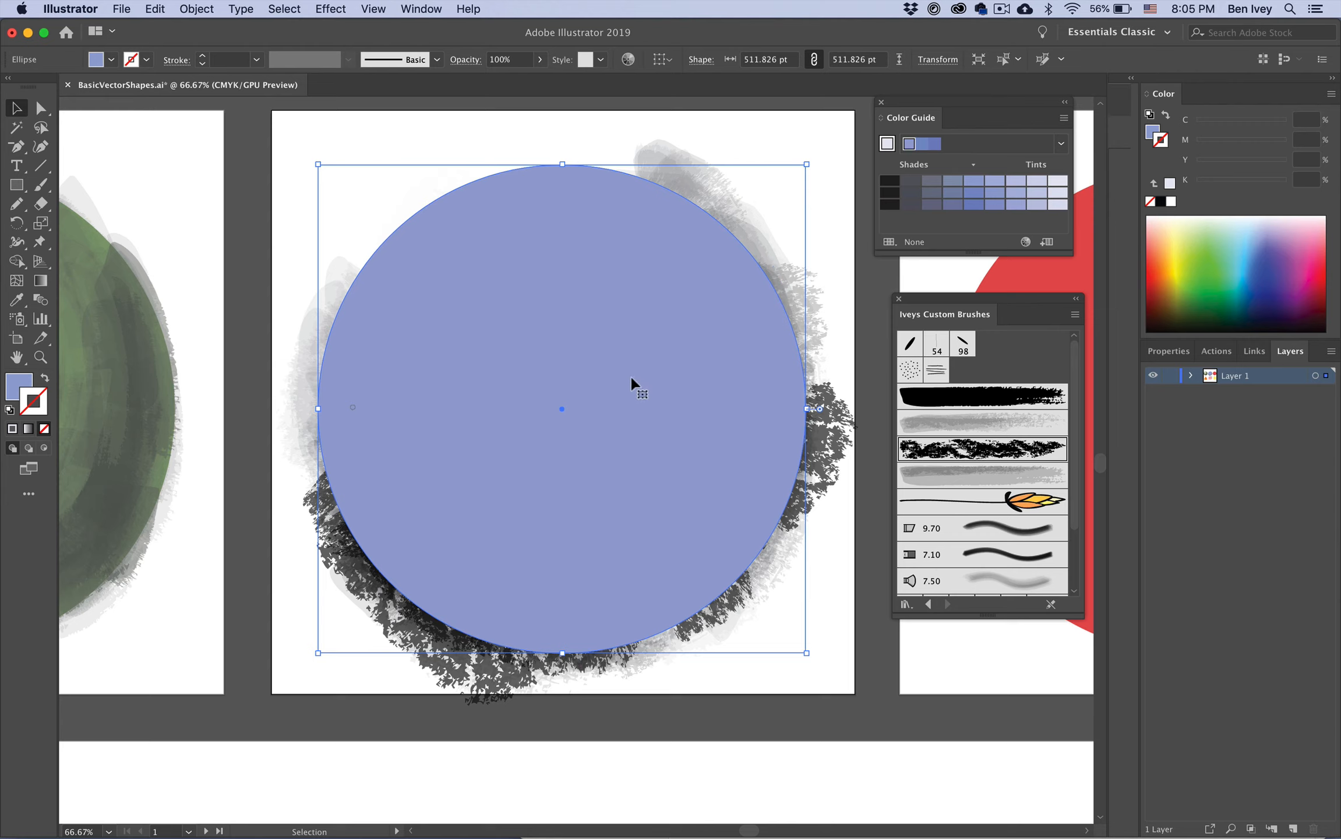
{"action": "left_click", "coordinate": [272, 190]}
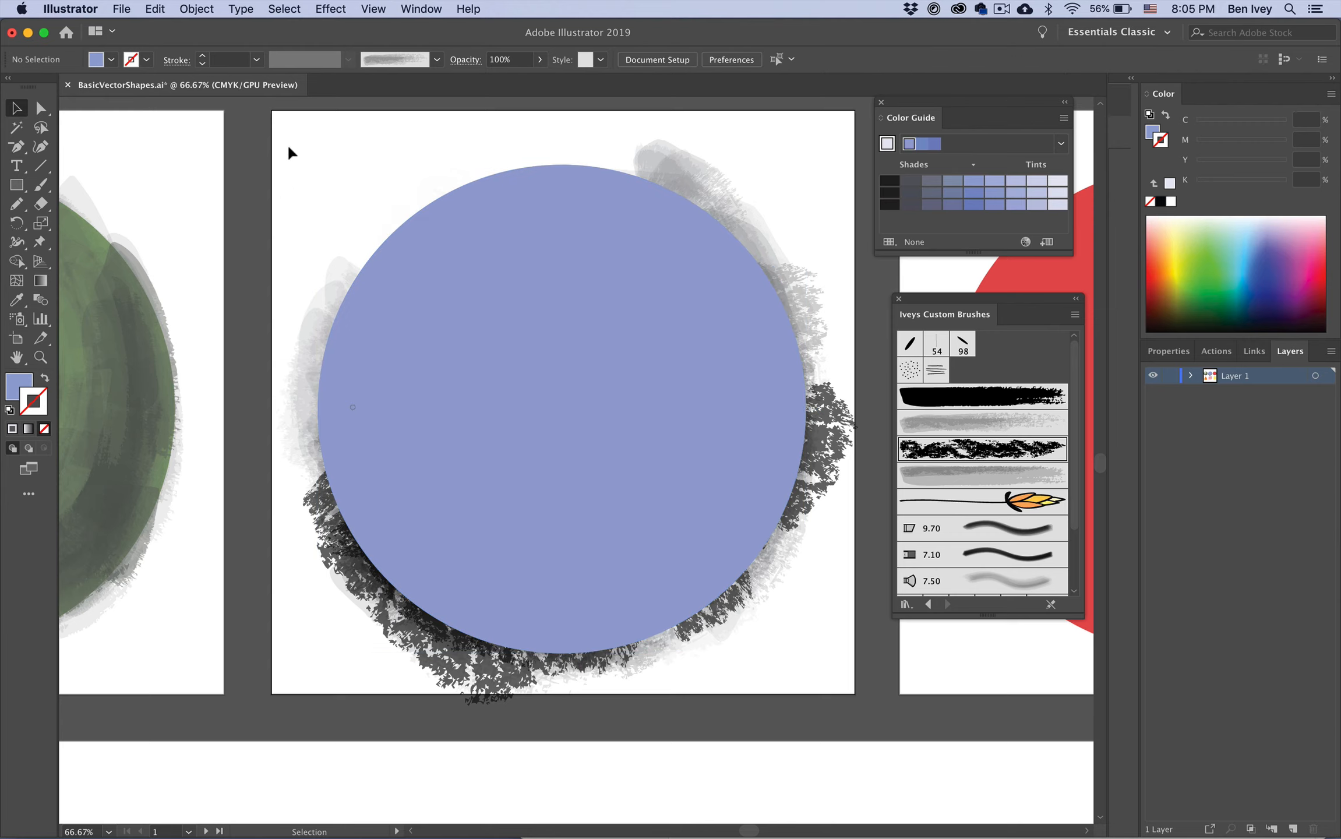
Step: Select the circle and all strokes on the artboard and make a clipping mask from them
{"action": "mouse_move", "coordinate": [276, 130]}
{"action": "left_mouse_down"}
{"action": "mouse_move", "coordinate": [428, 411]}
{"action": "mouse_move", "coordinate": [538, 543]}
{"action": "mouse_move", "coordinate": [748, 691]}
{"action": "mouse_move", "coordinate": [851, 692]}
{"action": "left_mouse_up"}
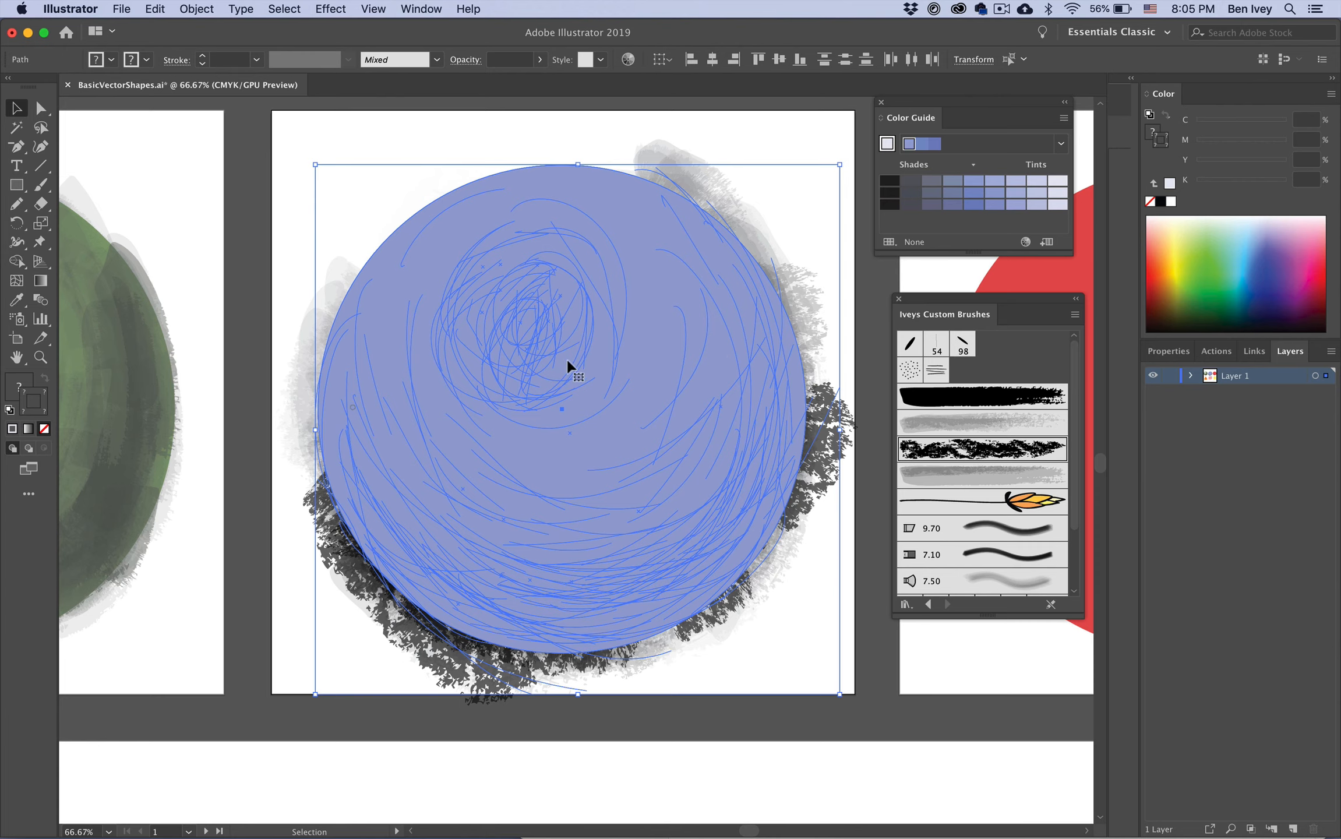
{"action": "left_click", "coordinate": [195, 8]}
{"action": "mouse_move", "coordinate": [230, 512]}
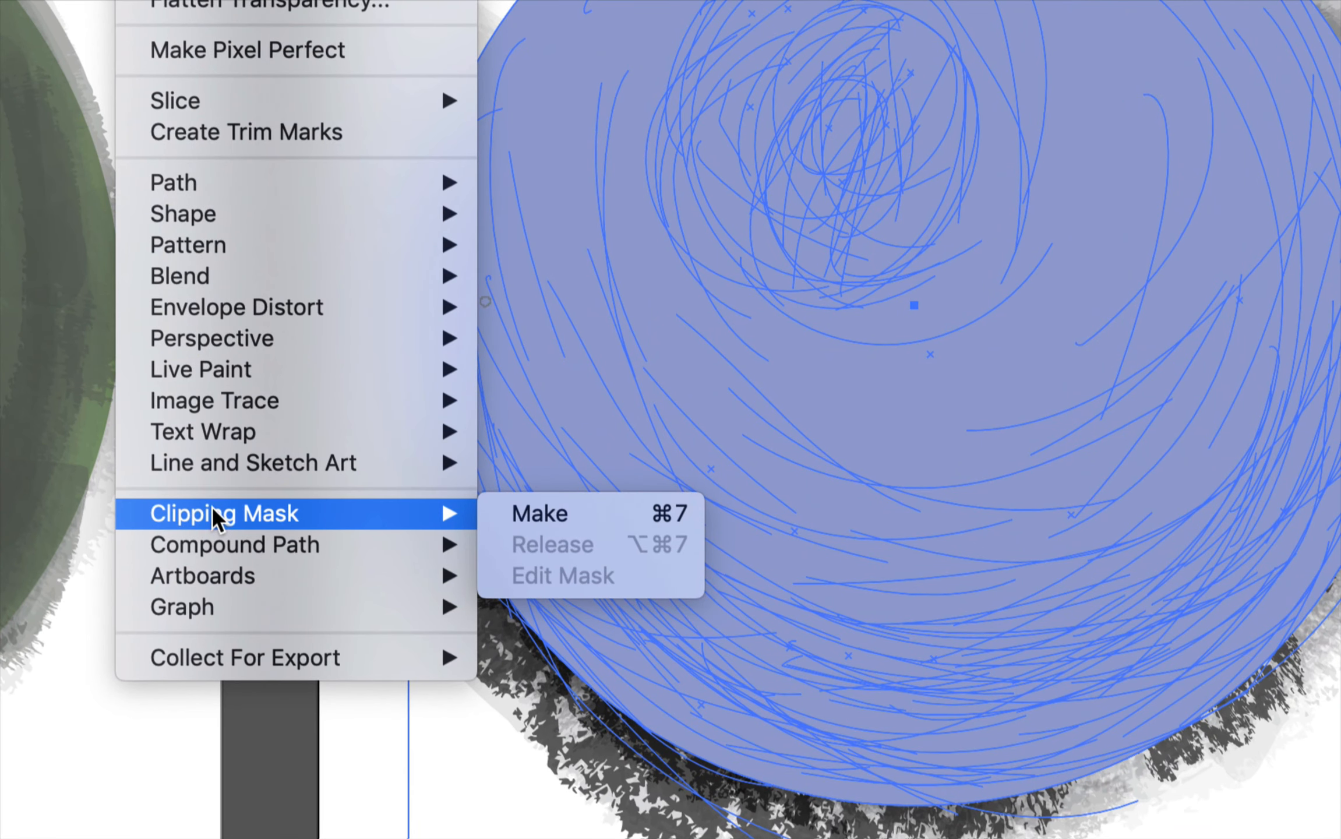
{"action": "left_click", "coordinate": [597, 506]}
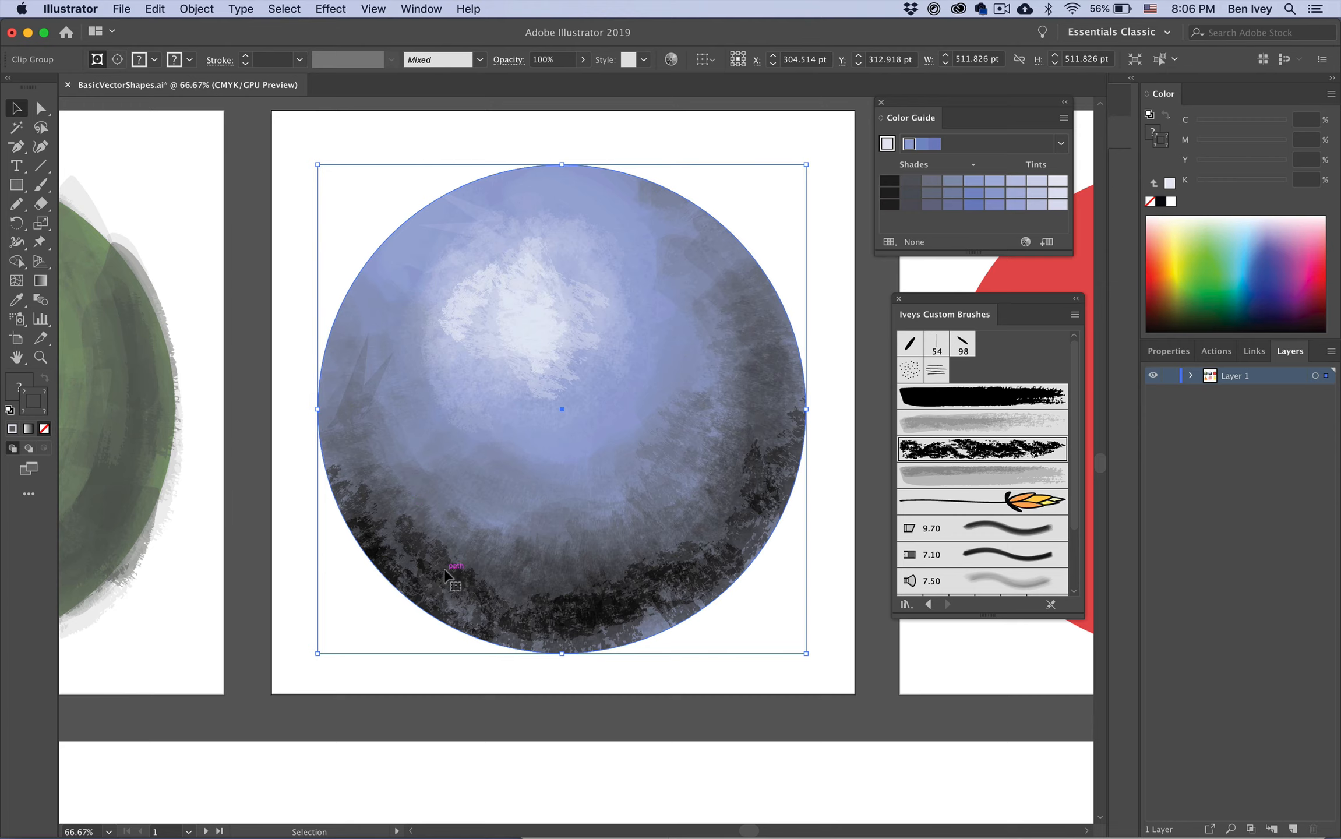
{"action": "left_click", "coordinate": [789, 576]}
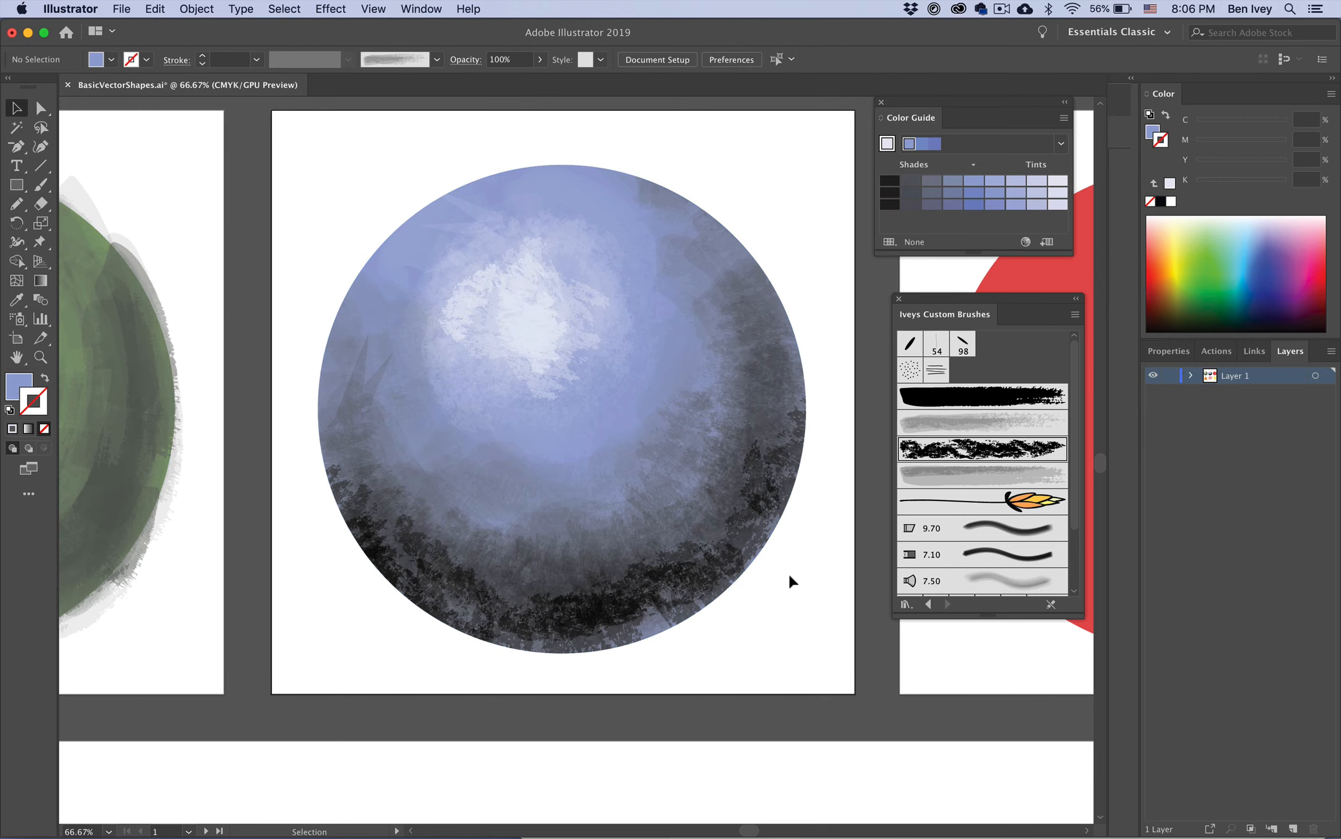
{"action": "scroll", "coordinate": [521, 511], "scroll_direction": "down", "scroll_amount": 5, "text": "alt"}
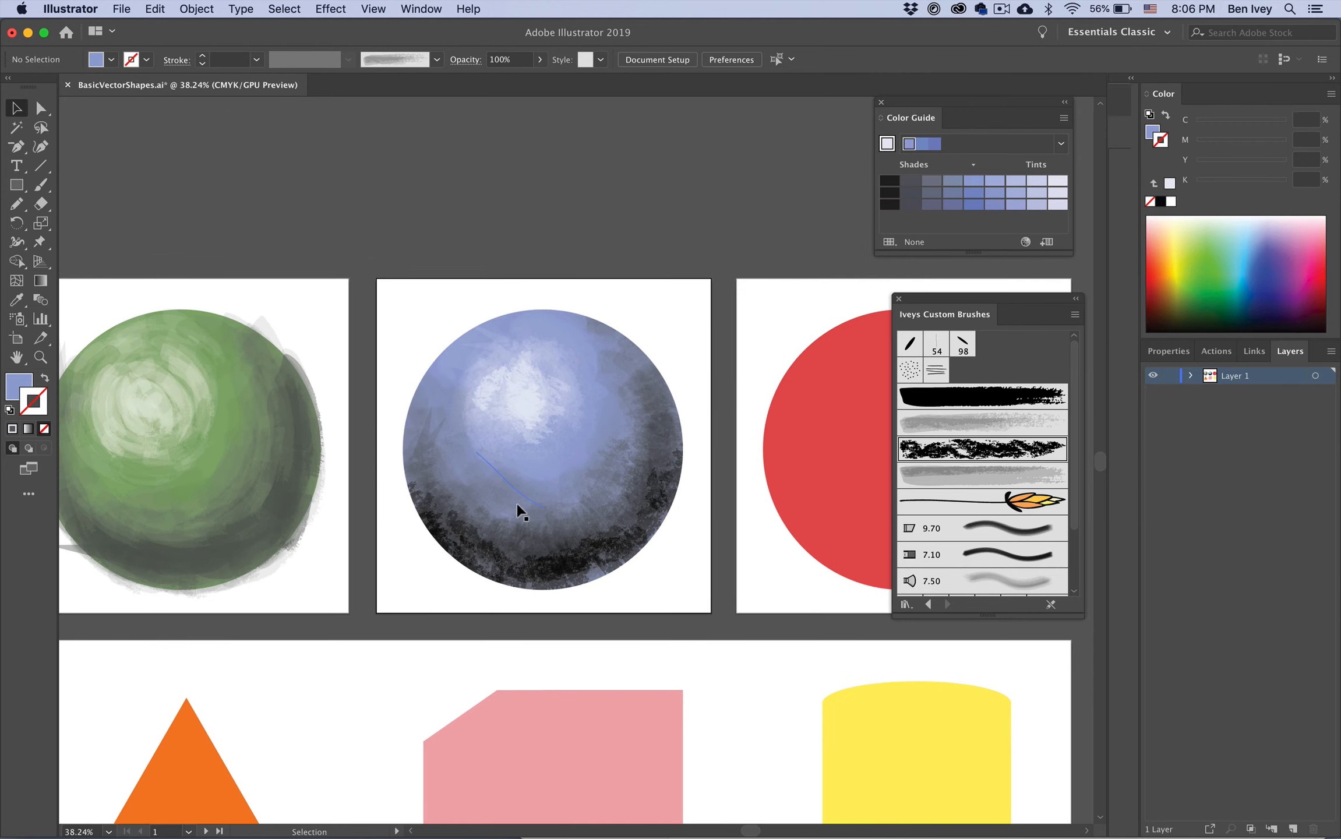
{"action": "scroll", "coordinate": [522, 512], "scroll_direction": "up", "scroll_amount": 2, "text": "alt"}
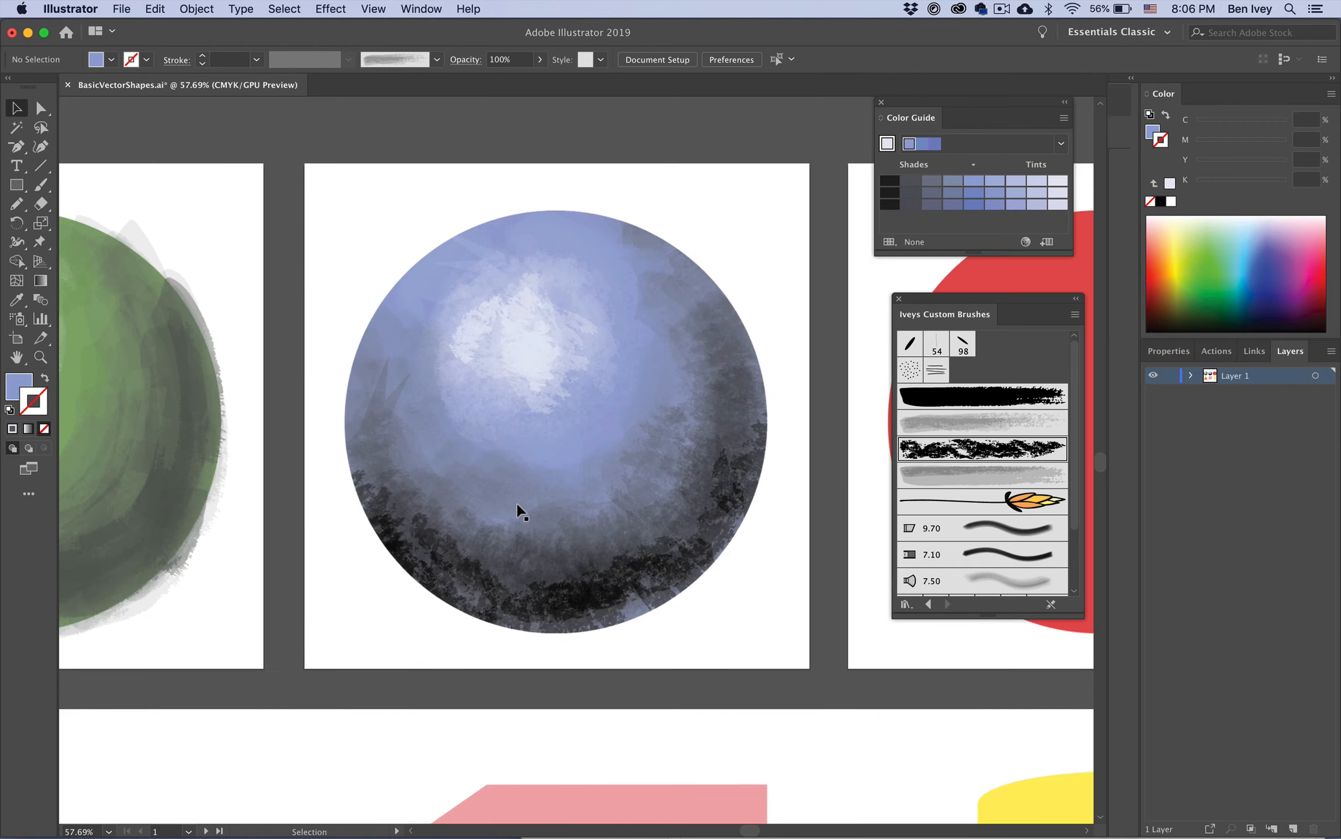
{"action": "left_click", "coordinate": [538, 547]}
{"action": "left_click_drag", "start_coordinate": [575, 561], "coordinate": [678, 533]}
{"action": "key", "text": "a"}
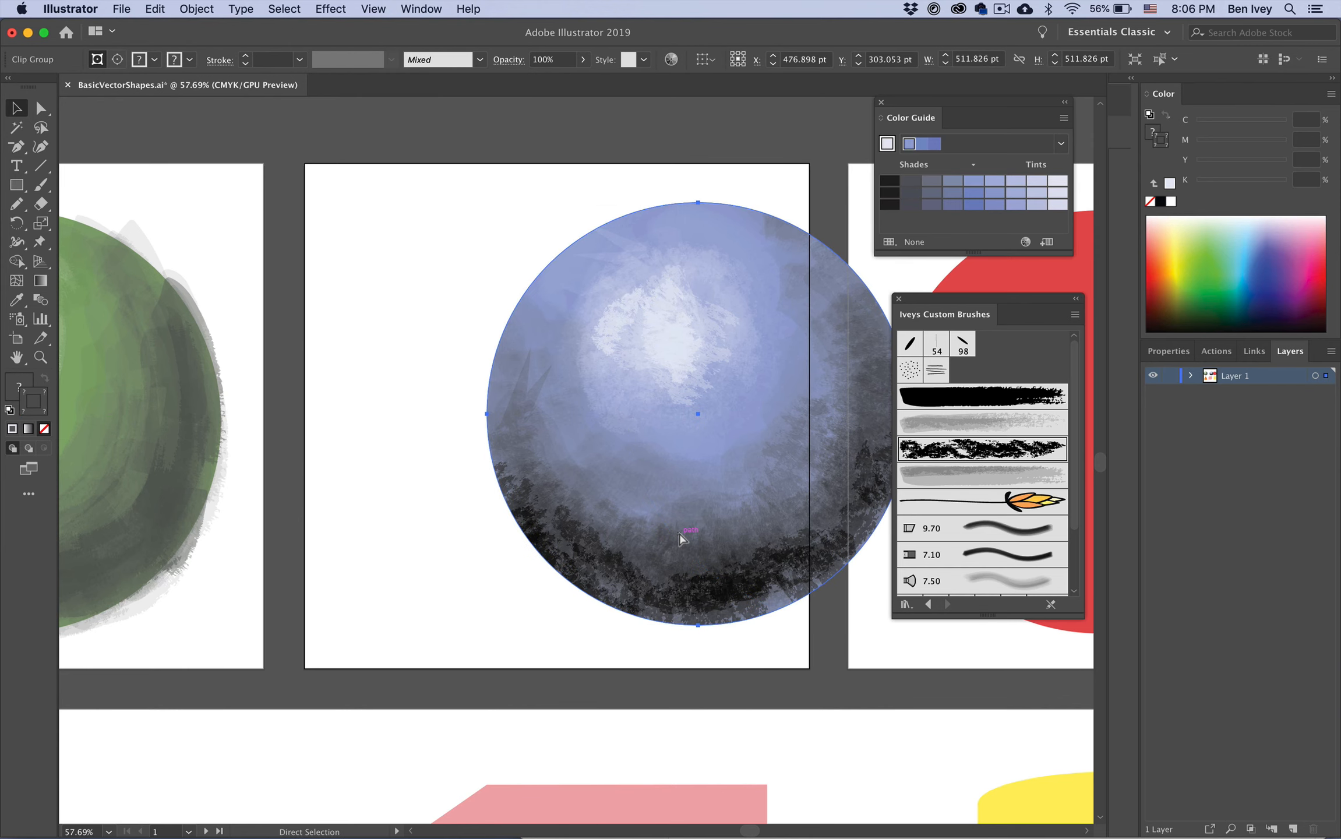
{"action": "key", "text": "super+z"}
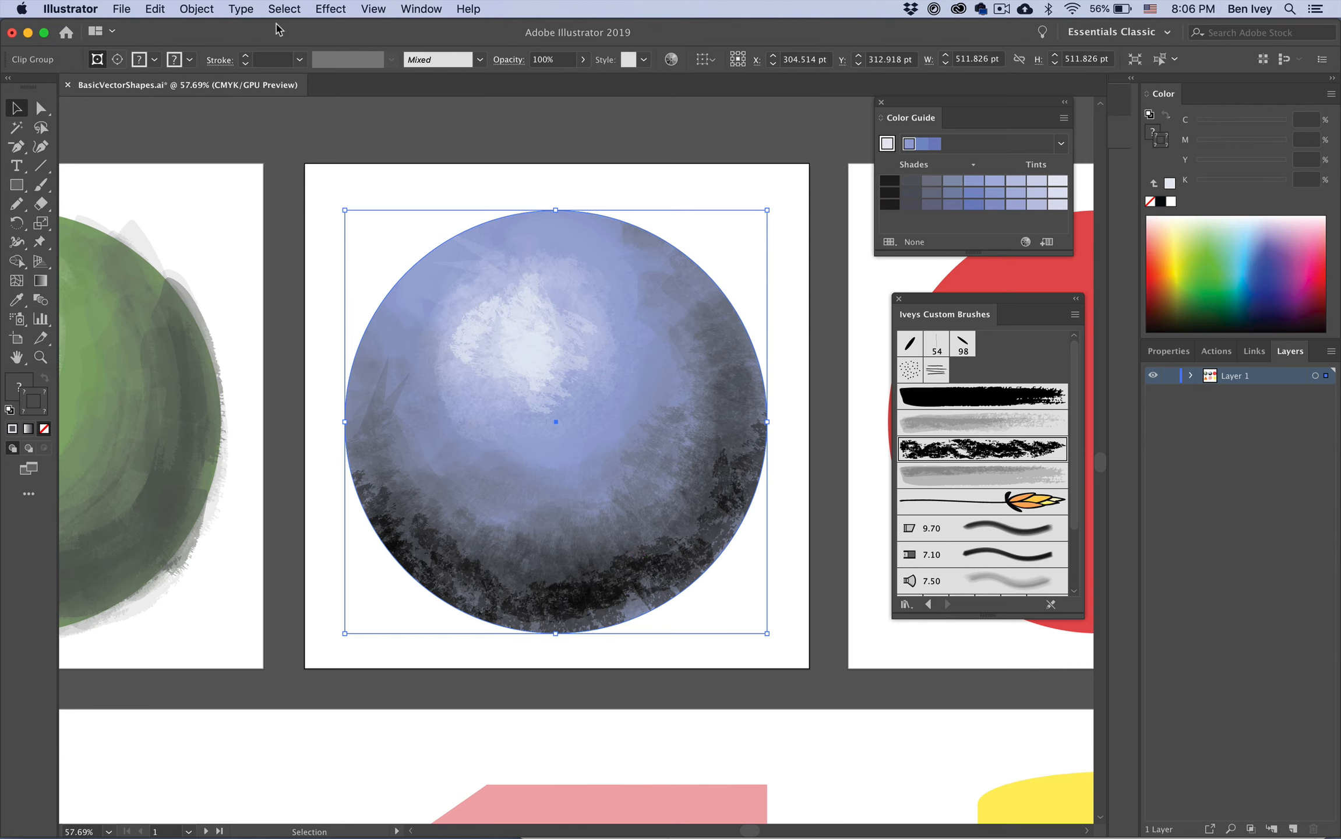
Step: Release the clipping mask on the circle artwork
{"action": "left_click", "coordinate": [195, 7]}
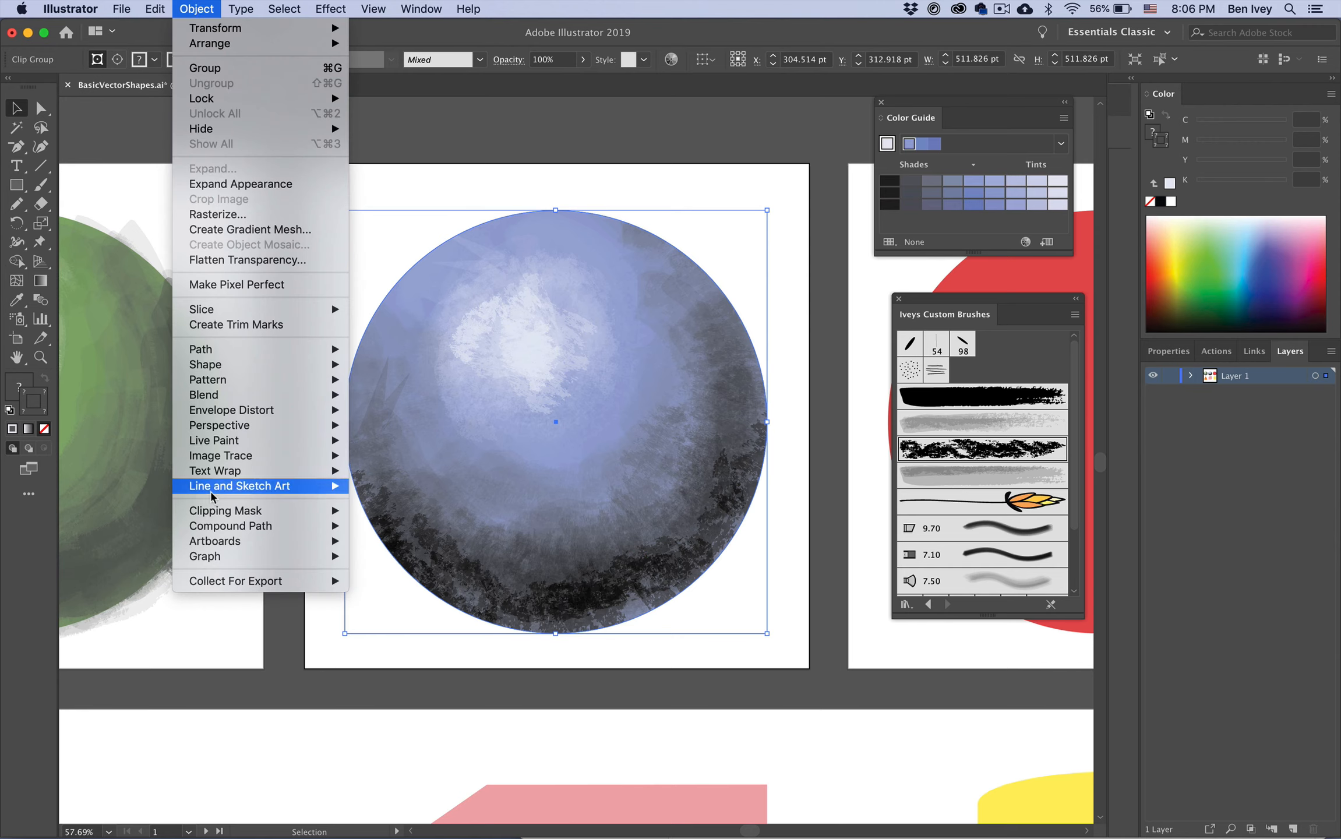
{"action": "mouse_move", "coordinate": [214, 527]}
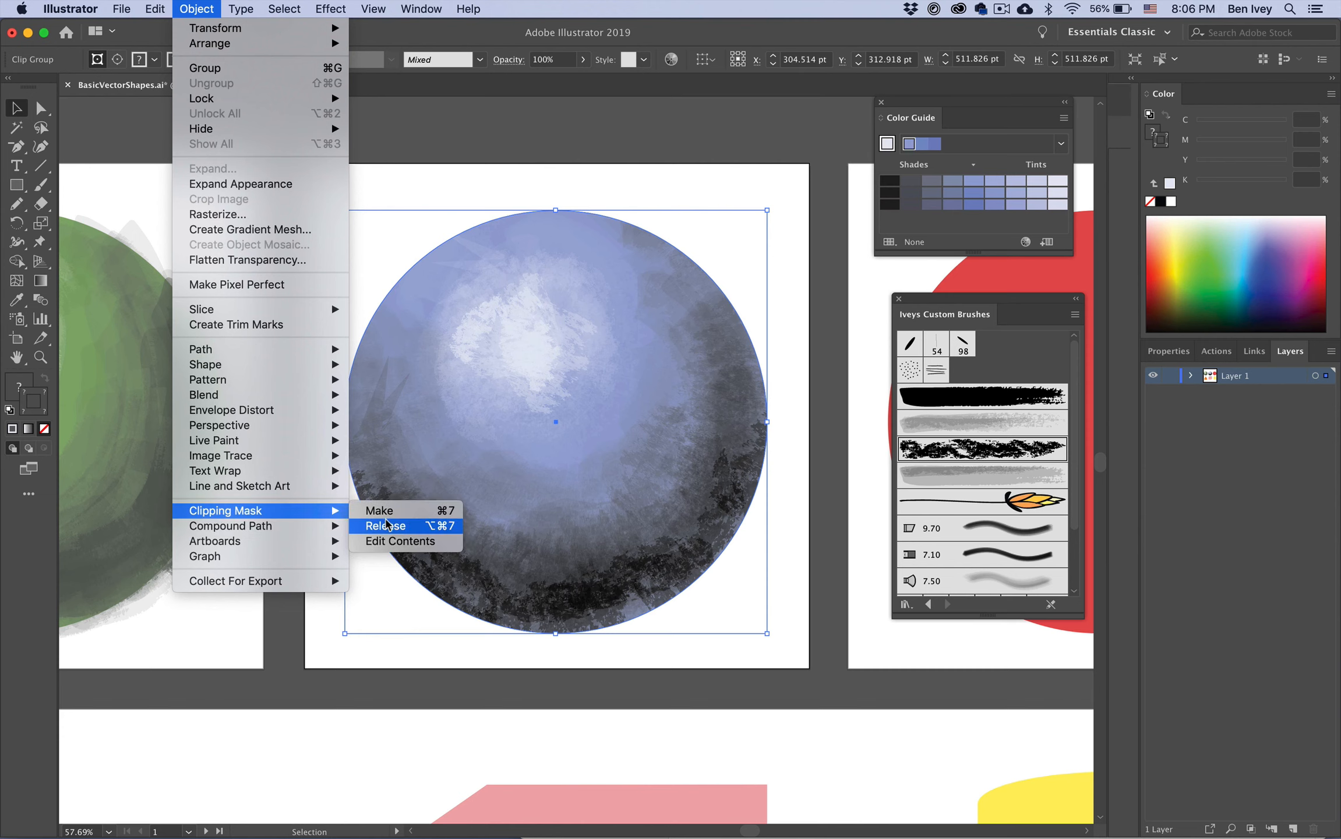
{"action": "left_click", "coordinate": [388, 529]}
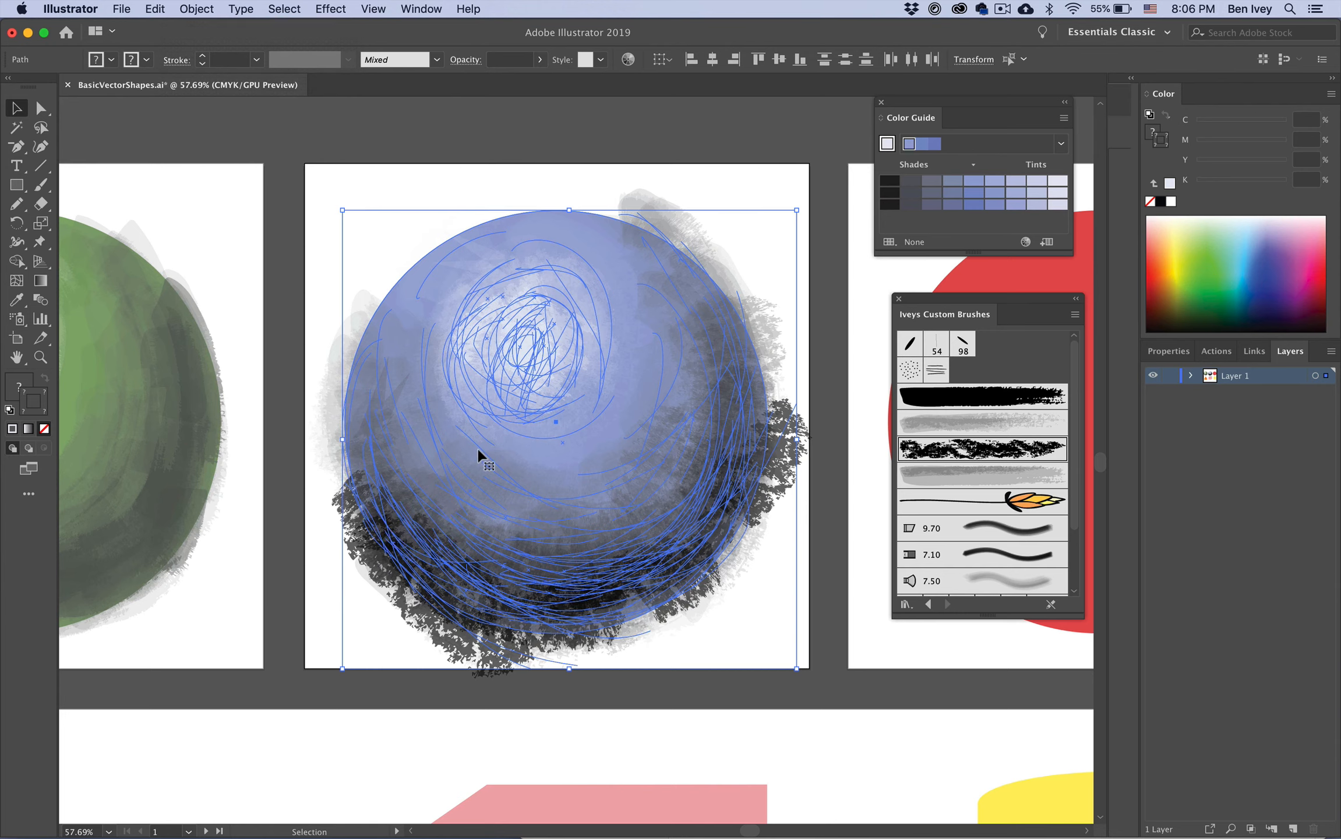
Step: Make the clipping mask again so the strokes are clipped to the circle
{"action": "left_click", "coordinate": [196, 8]}
{"action": "mouse_move", "coordinate": [239, 512]}
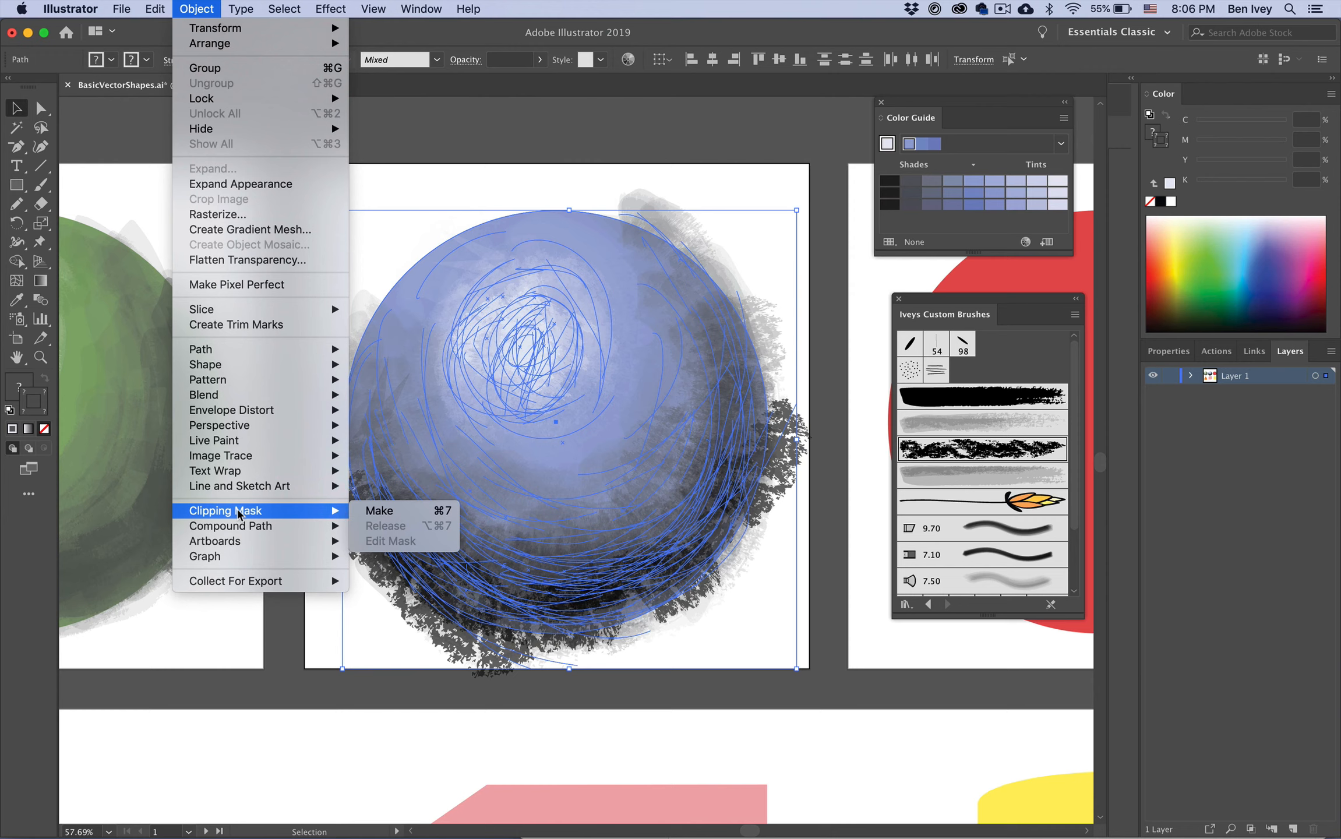
{"action": "left_click", "coordinate": [406, 513]}
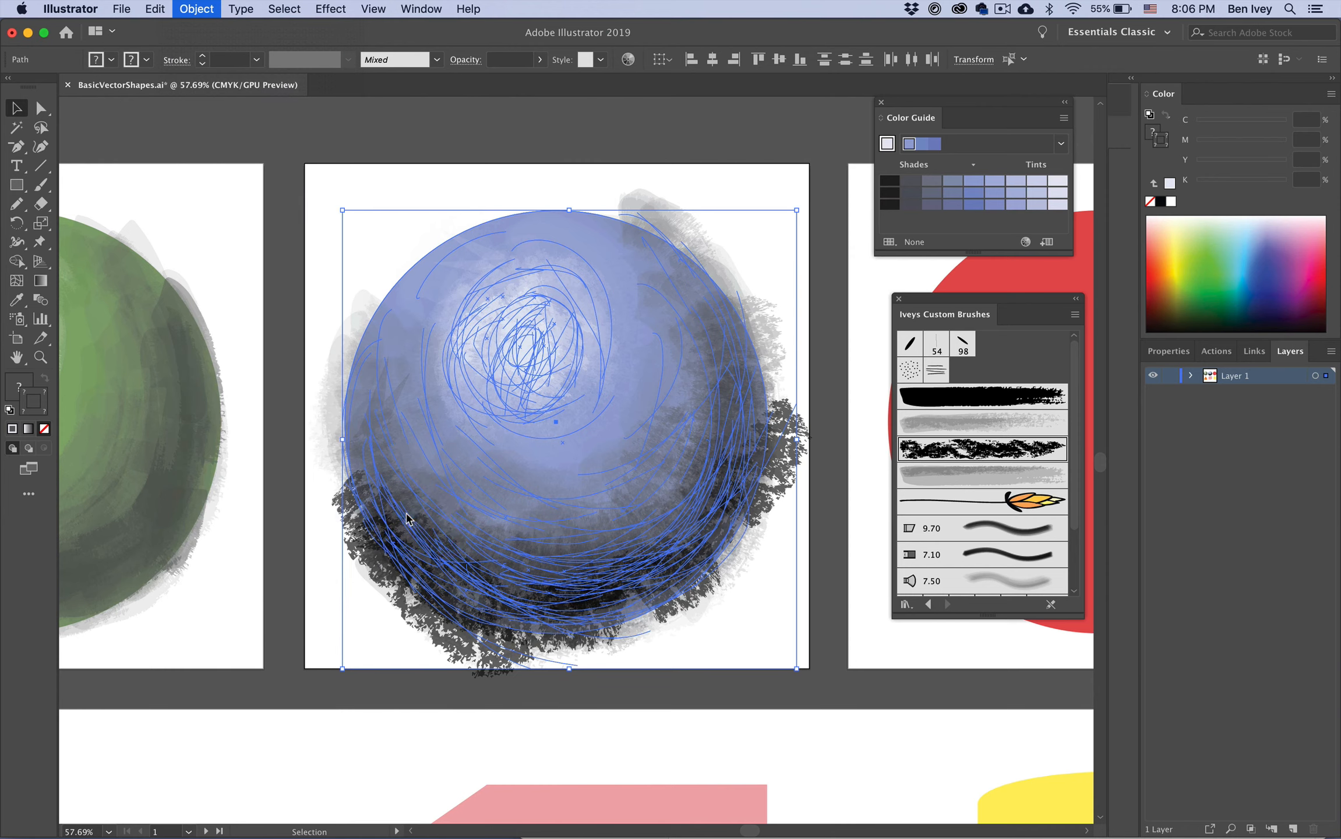
{"action": "left_click", "coordinate": [731, 609]}
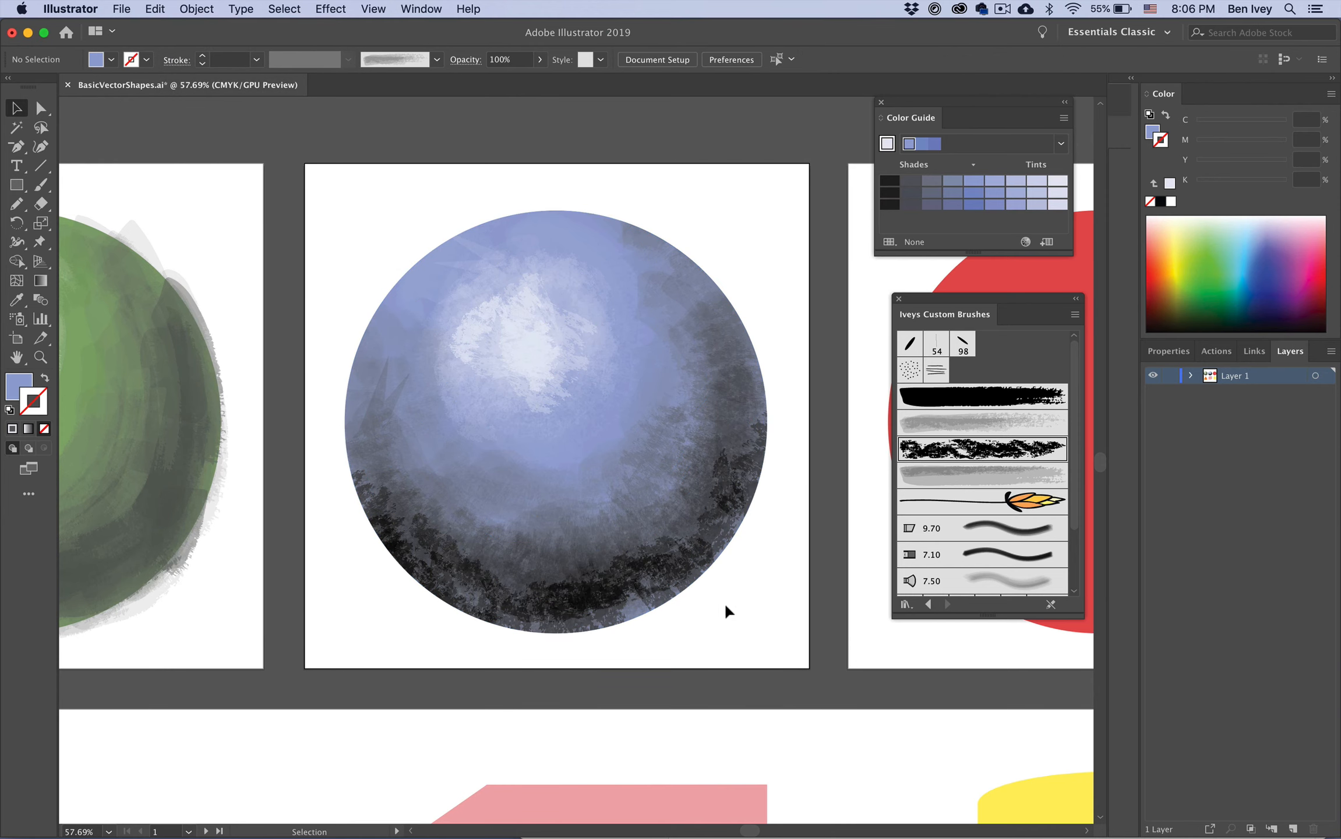
Step: Enter isolation mode on the blue circle's clip group and select individual strokes inside it
{"action": "left_click", "coordinate": [666, 526]}
{"action": "double_click", "coordinate": [666, 525]}
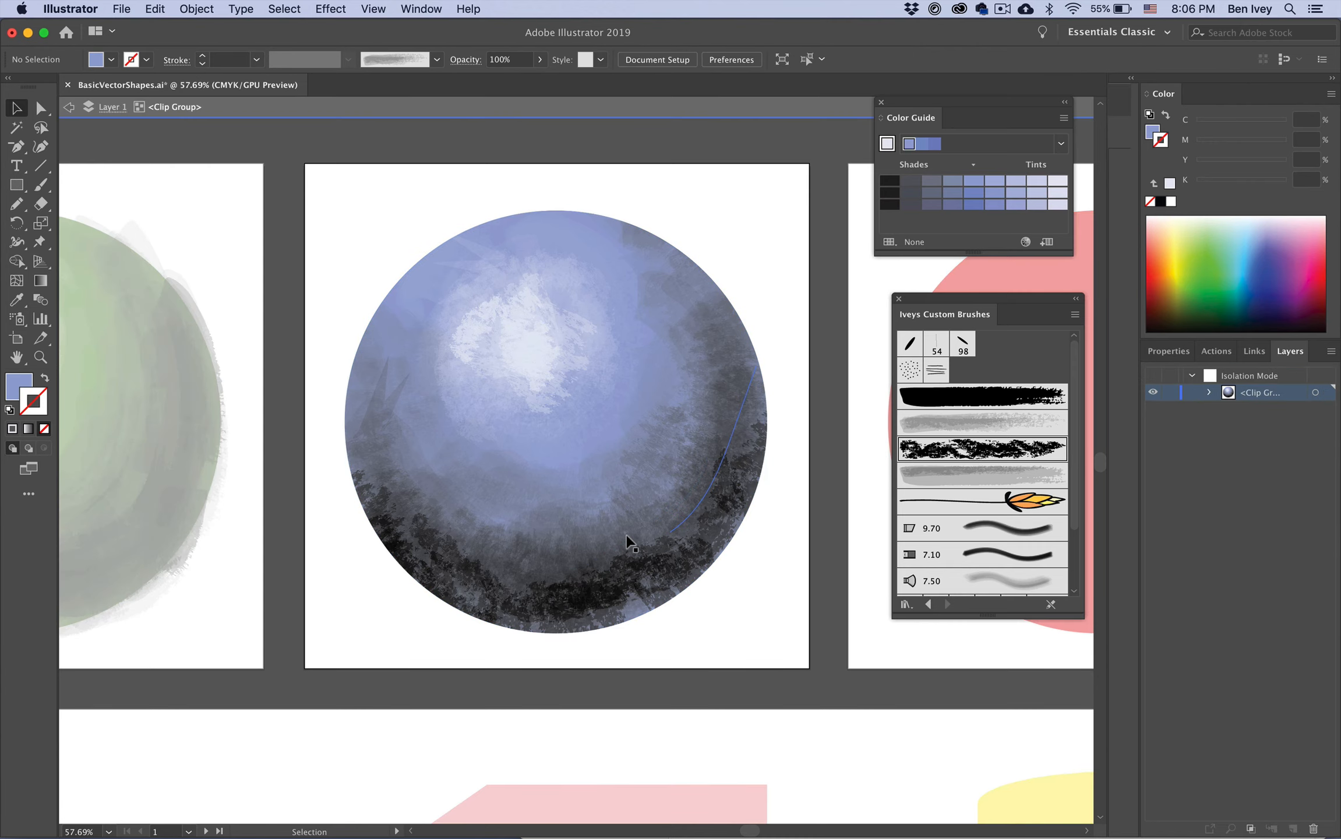
{"action": "left_click", "coordinate": [683, 529]}
{"action": "left_click", "coordinate": [620, 561]}
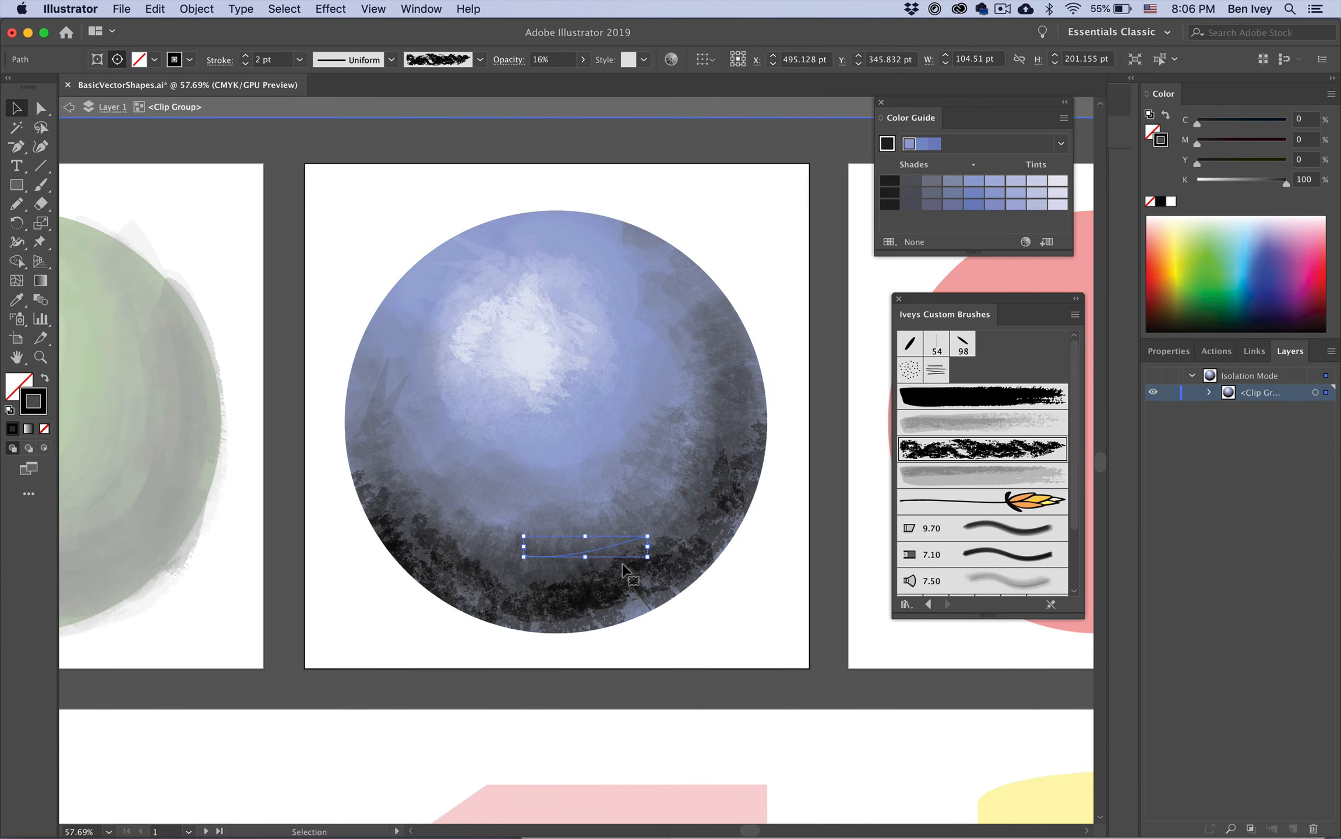
{"action": "left_click", "coordinate": [684, 559]}
{"action": "left_click", "coordinate": [584, 594]}
{"action": "left_click", "coordinate": [652, 540]}
{"action": "left_click", "coordinate": [613, 515]}
Step: With the Paintbrush at 100% opacity, paint more dark textured strokes along the circle's lower edge
{"action": "left_click", "coordinate": [41, 184]}
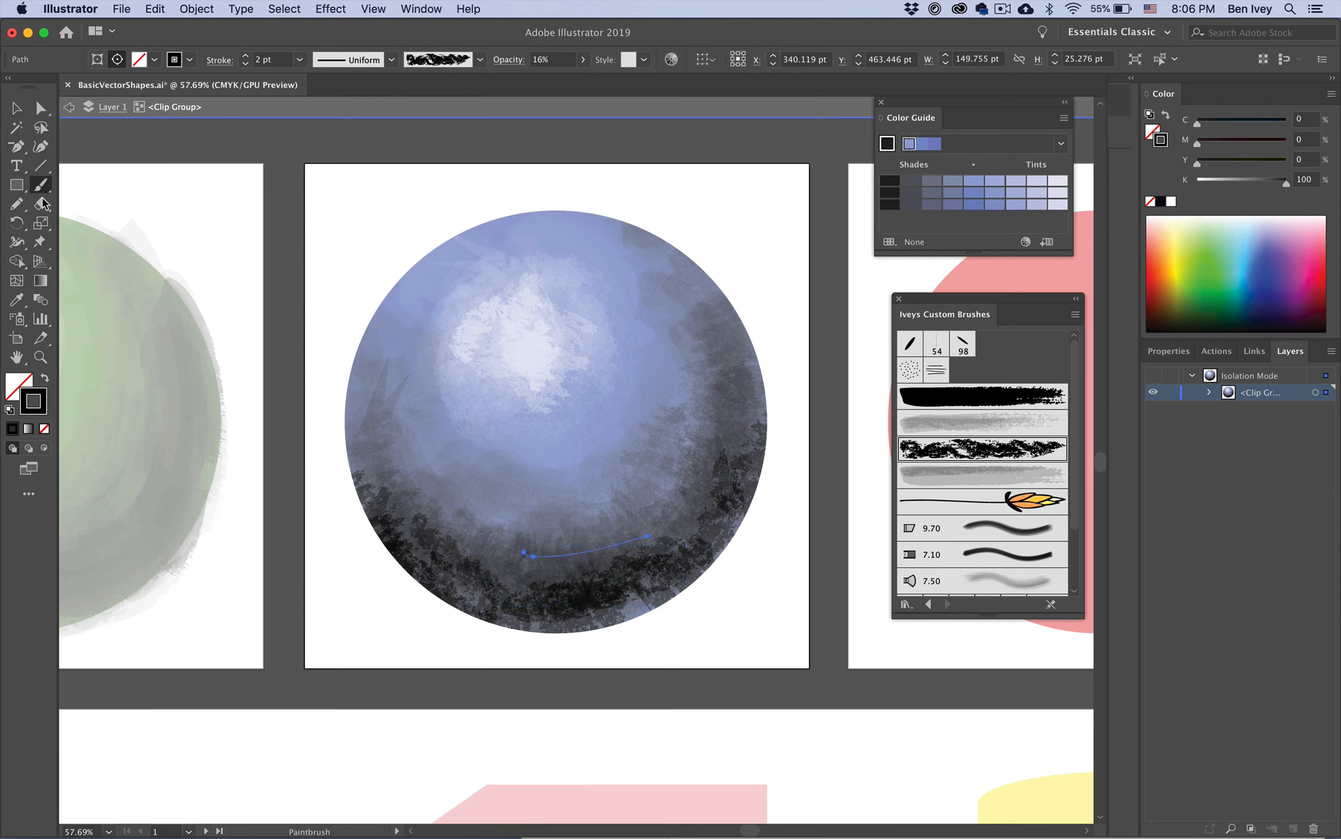
{"action": "key", "text": "super+shift+a"}
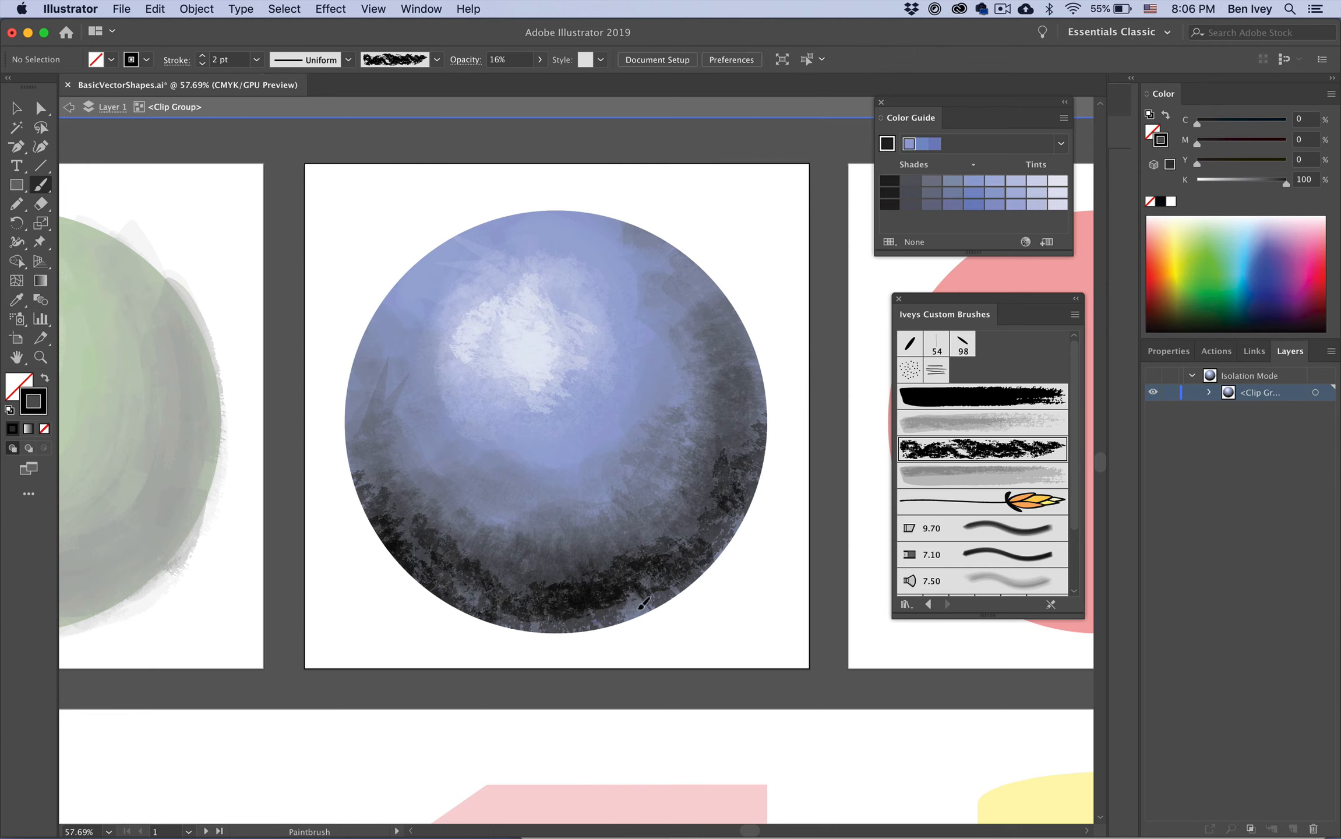
{"action": "left_click", "coordinate": [539, 59]}
{"action": "left_click", "coordinate": [534, 80]}
{"action": "left_click_drag", "start_coordinate": [609, 617], "coordinate": [701, 576]}
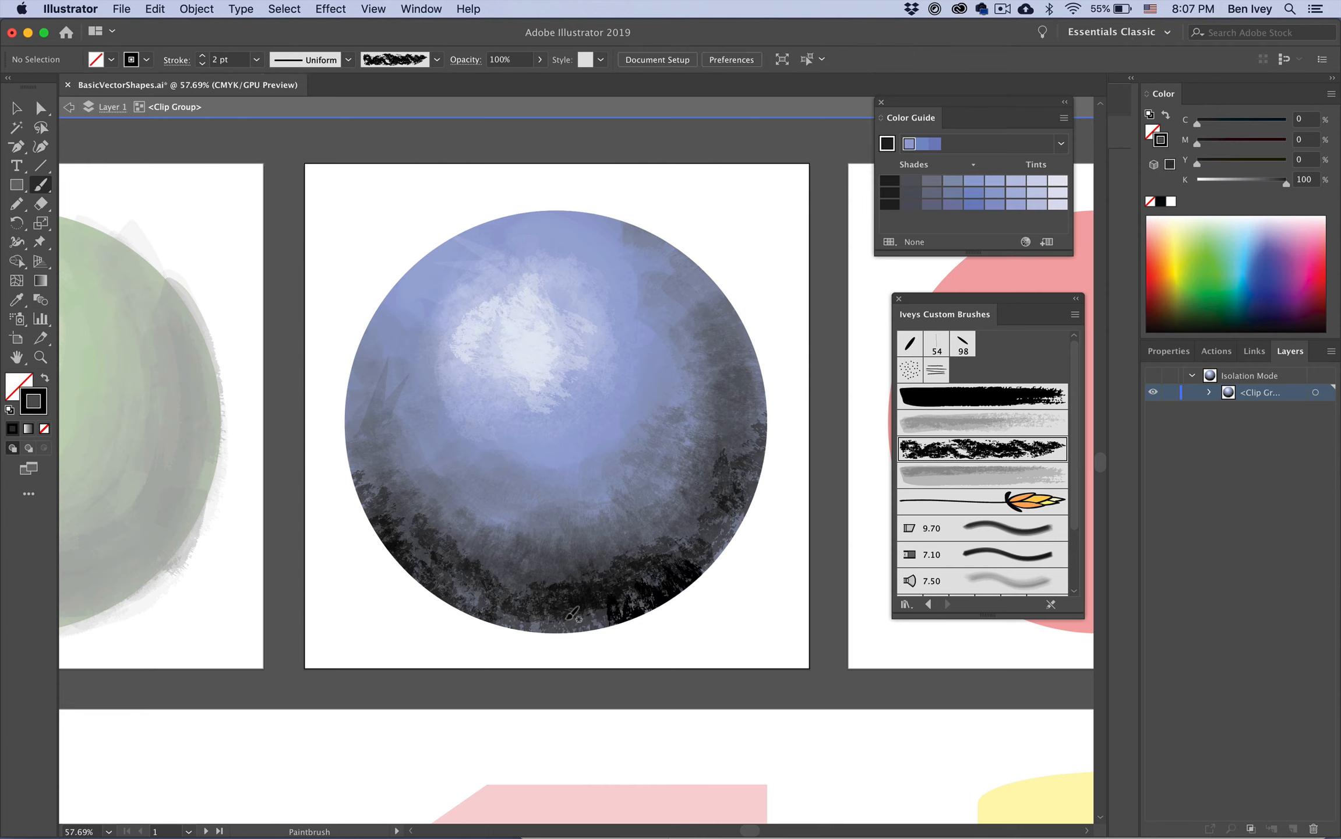
{"action": "left_click_drag", "start_coordinate": [424, 586], "coordinate": [556, 636]}
{"action": "mouse_move", "coordinate": [468, 622]}
{"action": "left_mouse_down"}
{"action": "mouse_move", "coordinate": [552, 633]}
{"action": "mouse_move", "coordinate": [657, 590]}
{"action": "left_mouse_up"}
{"action": "mouse_move", "coordinate": [762, 459]}
{"action": "left_mouse_down"}
{"action": "mouse_move", "coordinate": [742, 515]}
{"action": "mouse_move", "coordinate": [775, 443]}
{"action": "mouse_move", "coordinate": [714, 423]}
{"action": "mouse_move", "coordinate": [728, 528]}
{"action": "mouse_move", "coordinate": [701, 573]}
{"action": "left_mouse_up"}
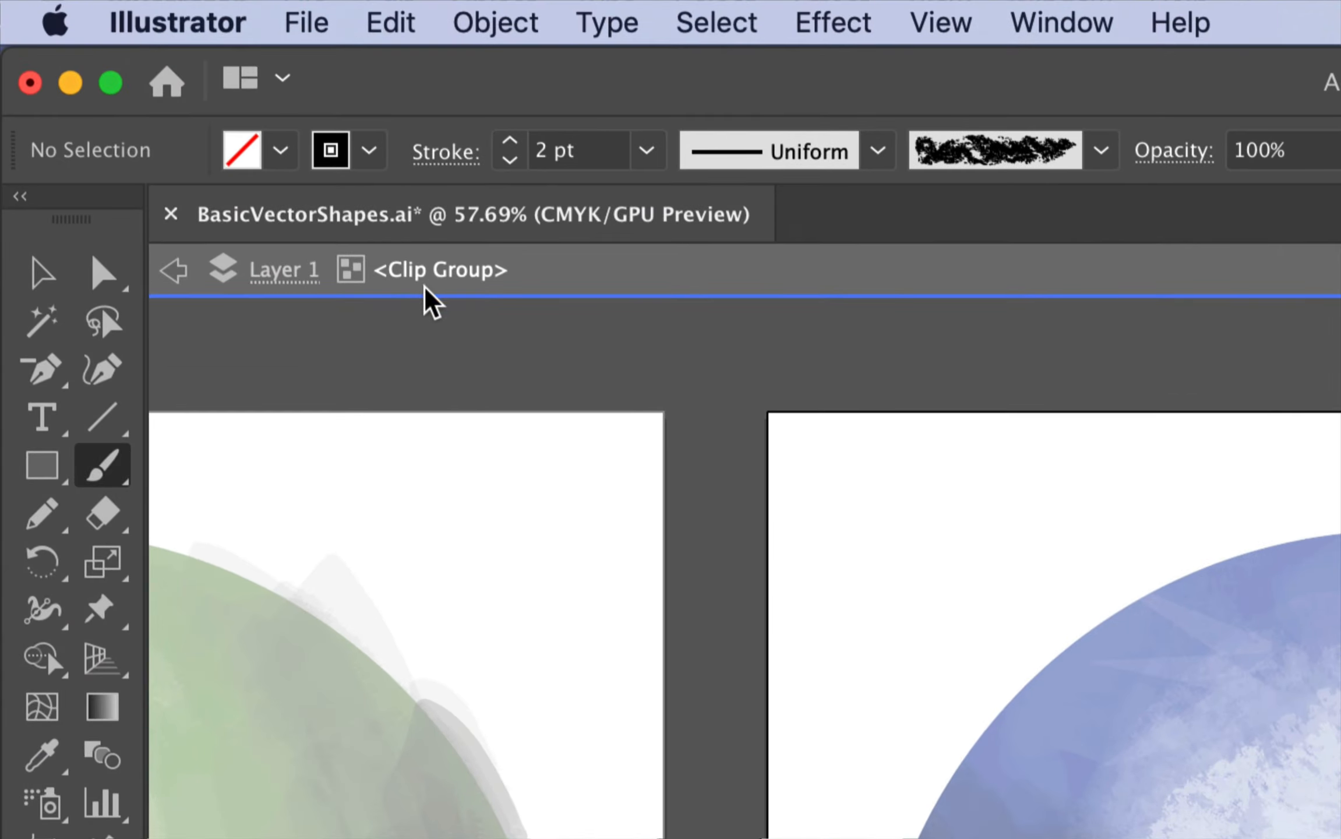
Step: Exit isolation mode back to Layer 1
{"action": "left_click", "coordinate": [278, 274]}
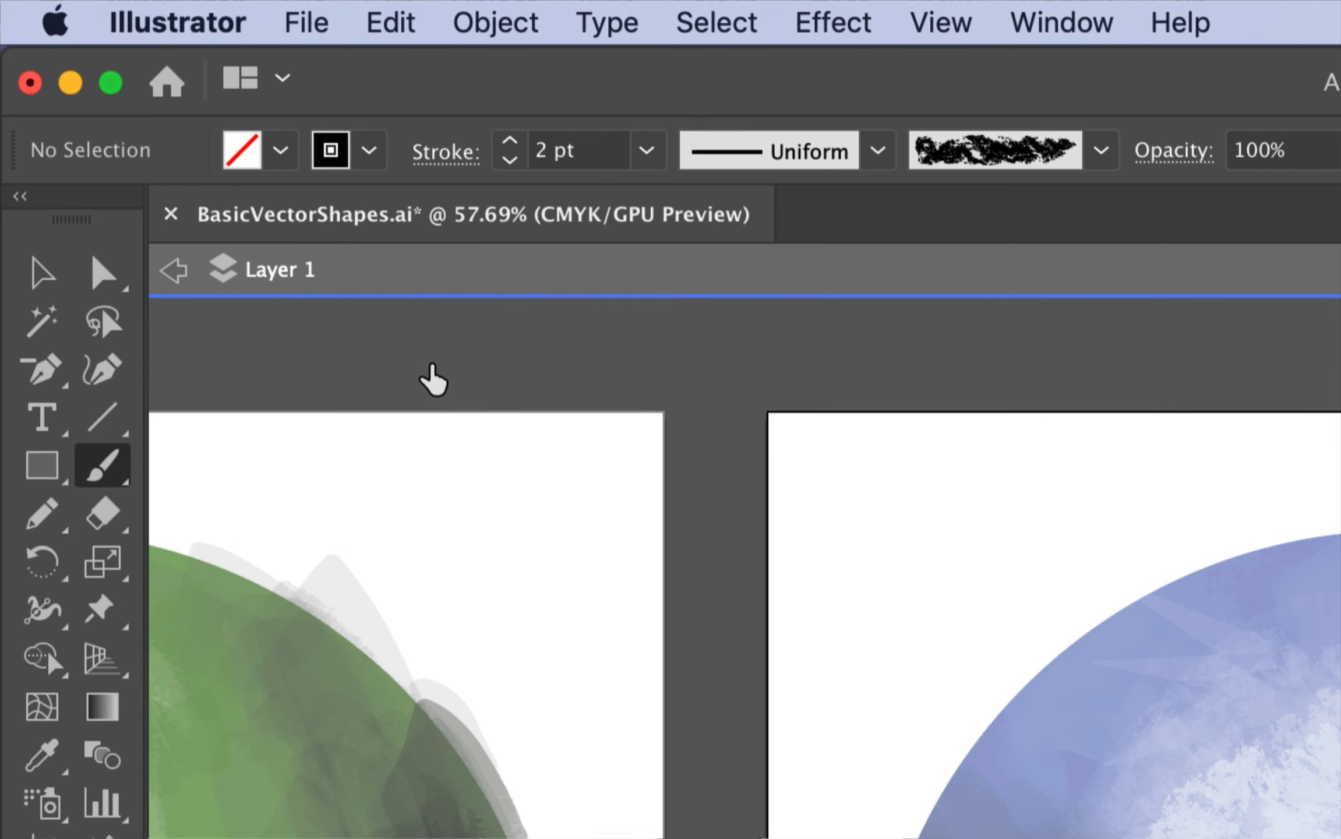
{"action": "left_click", "coordinate": [16, 108]}
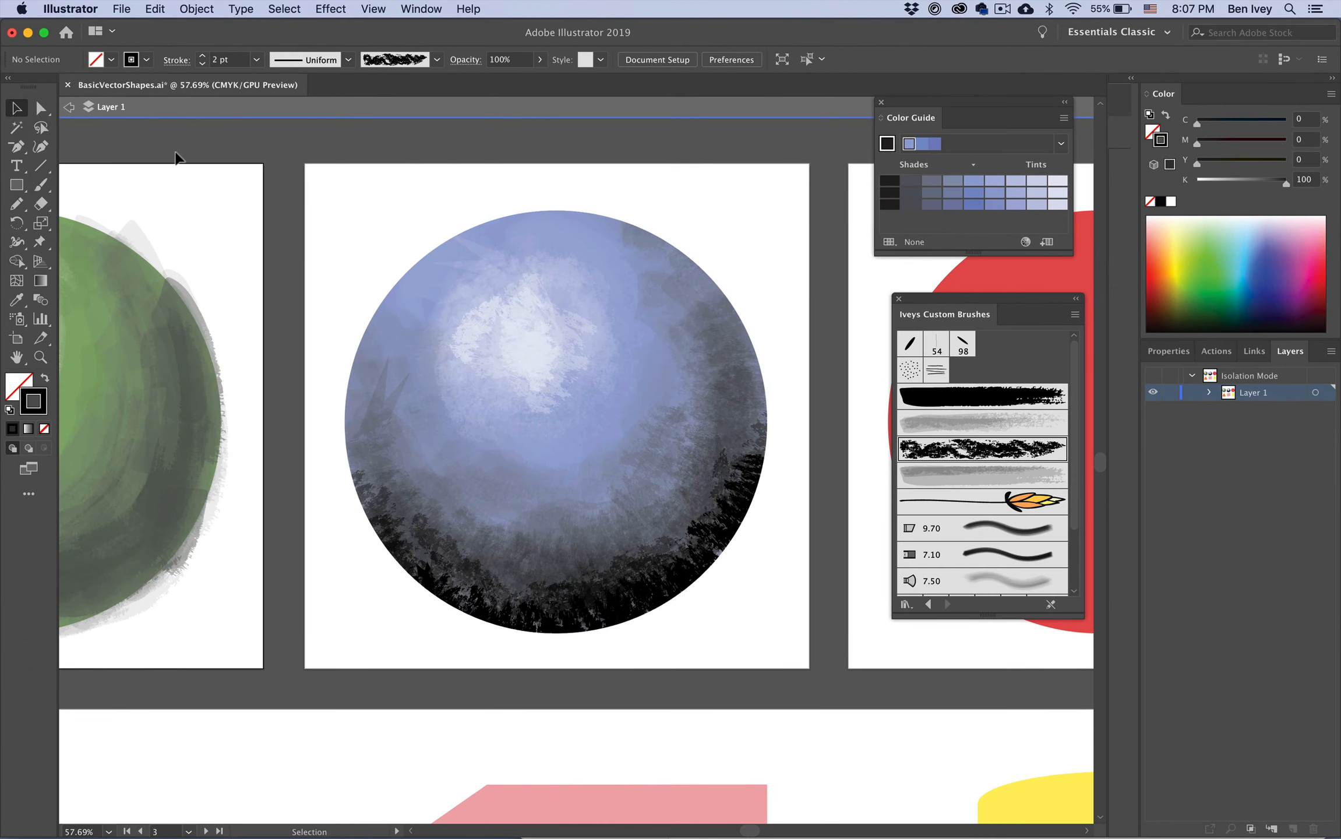
{"action": "left_click", "coordinate": [70, 108]}
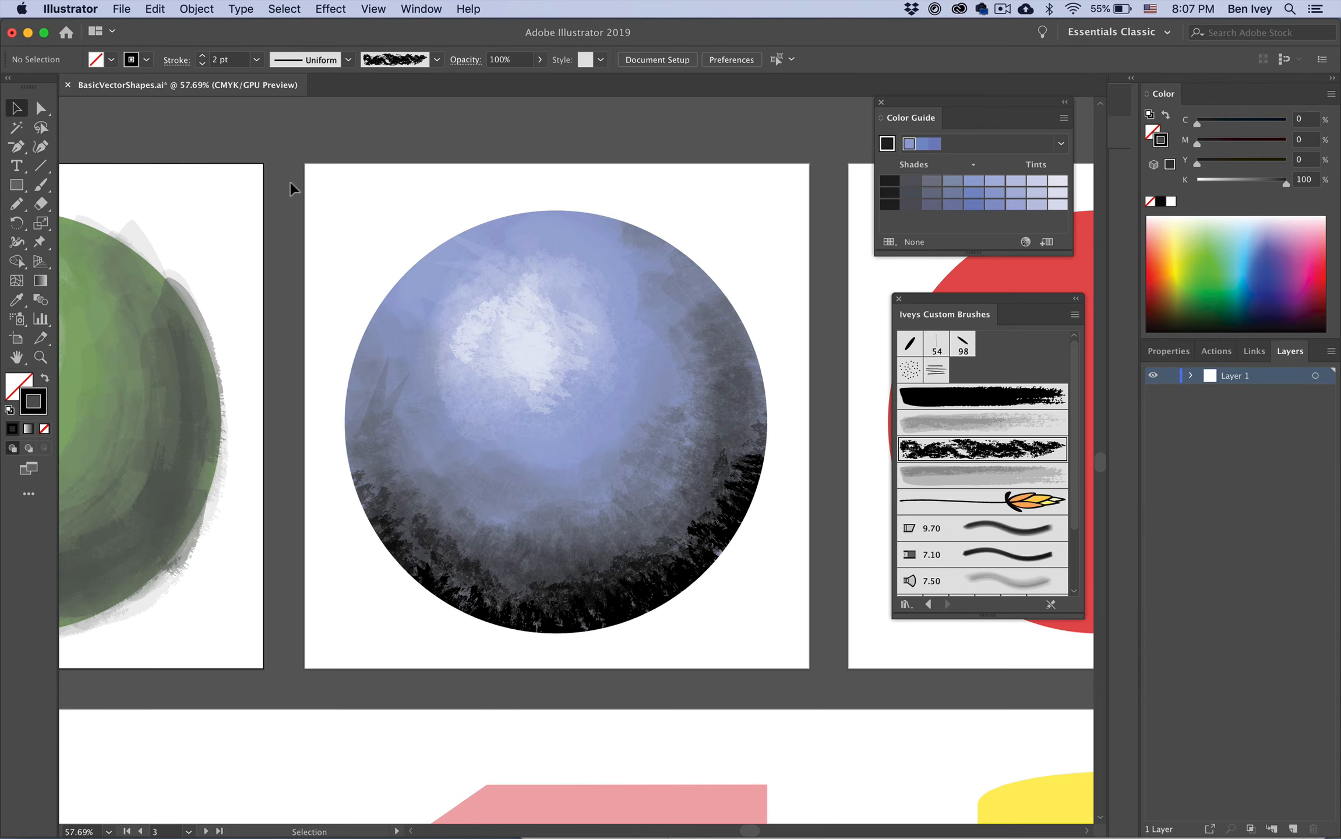
Step: Move to the red circle, select it and switch to Draw Inside mode
{"action": "left_click", "coordinate": [407, 244]}
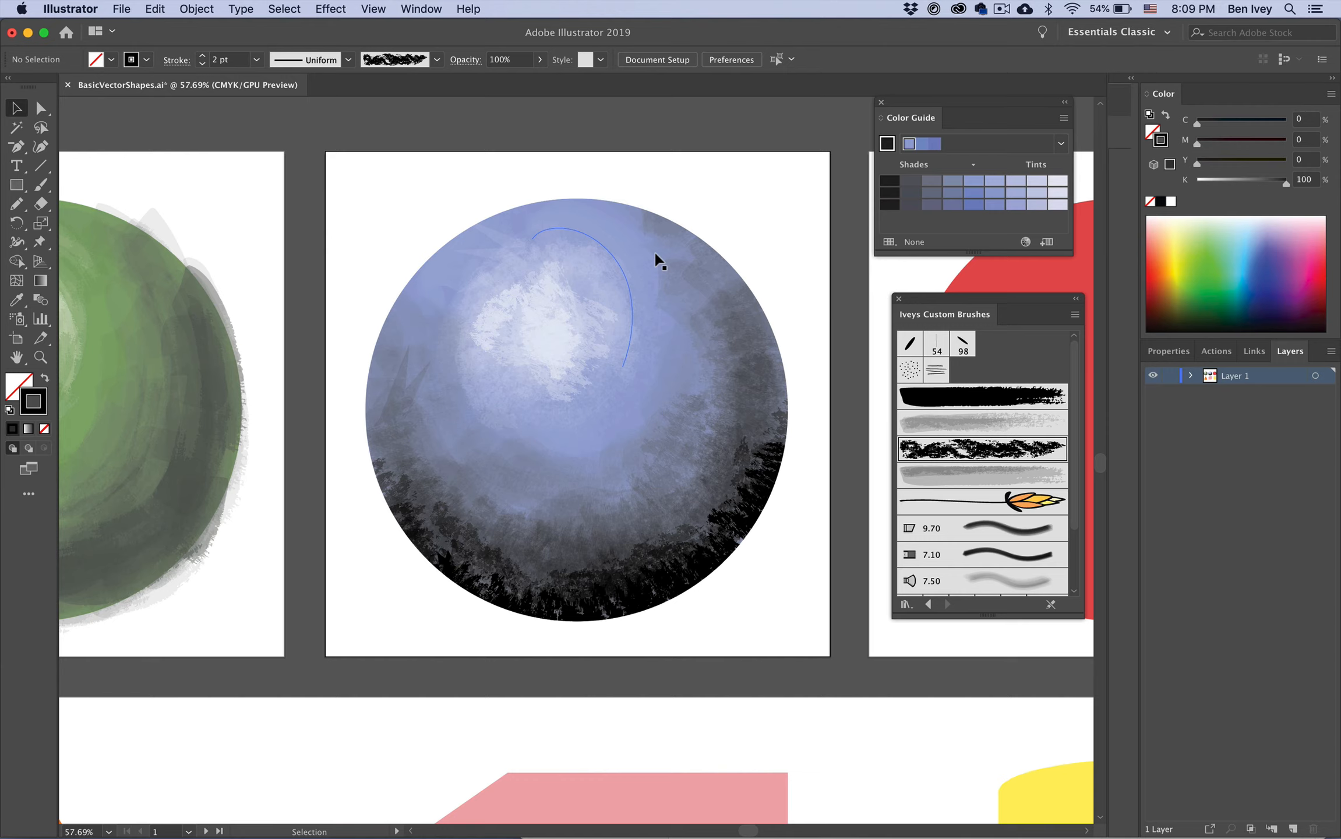
{"action": "scroll", "coordinate": [784, 242], "scroll_direction": "right", "scroll_amount": 10}
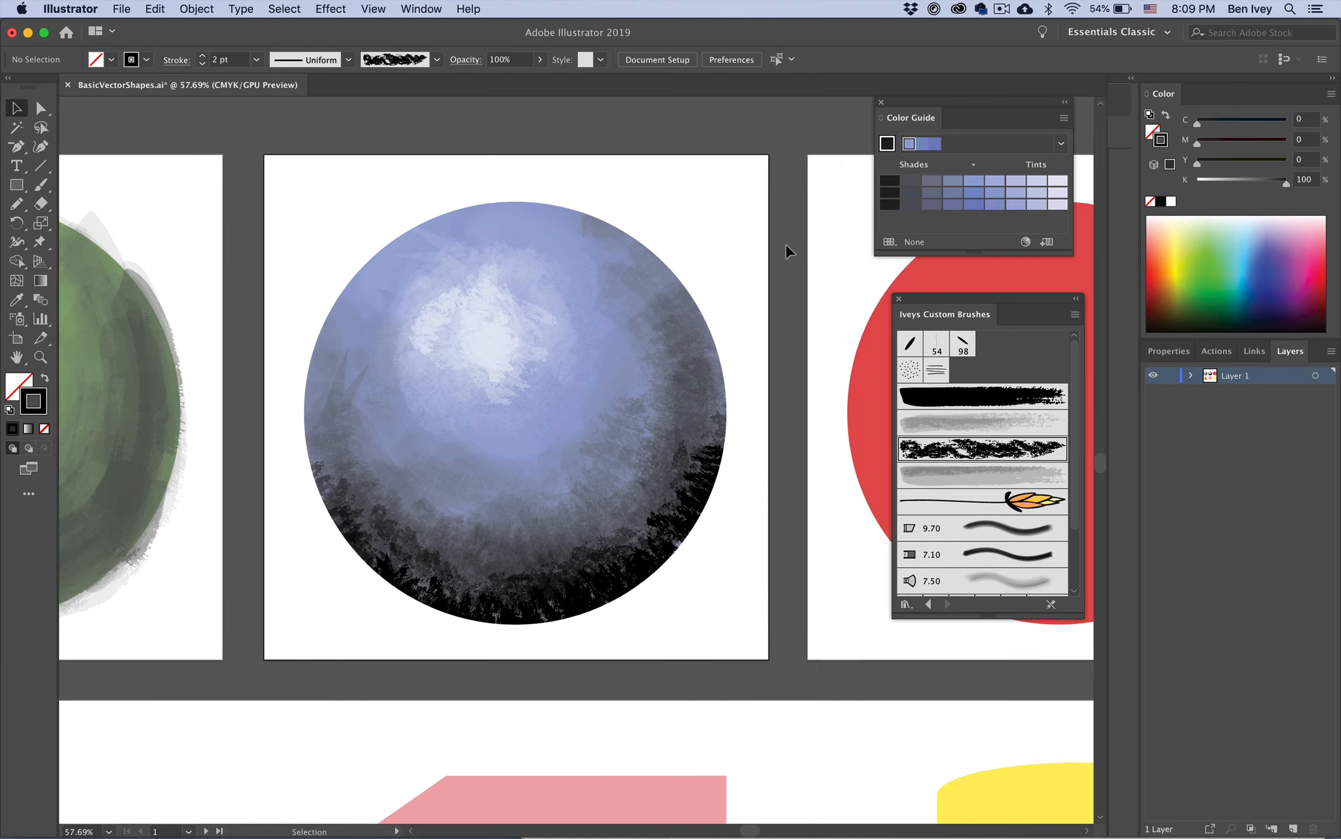
{"action": "scroll", "coordinate": [785, 246], "scroll_direction": "left", "scroll_amount": 5}
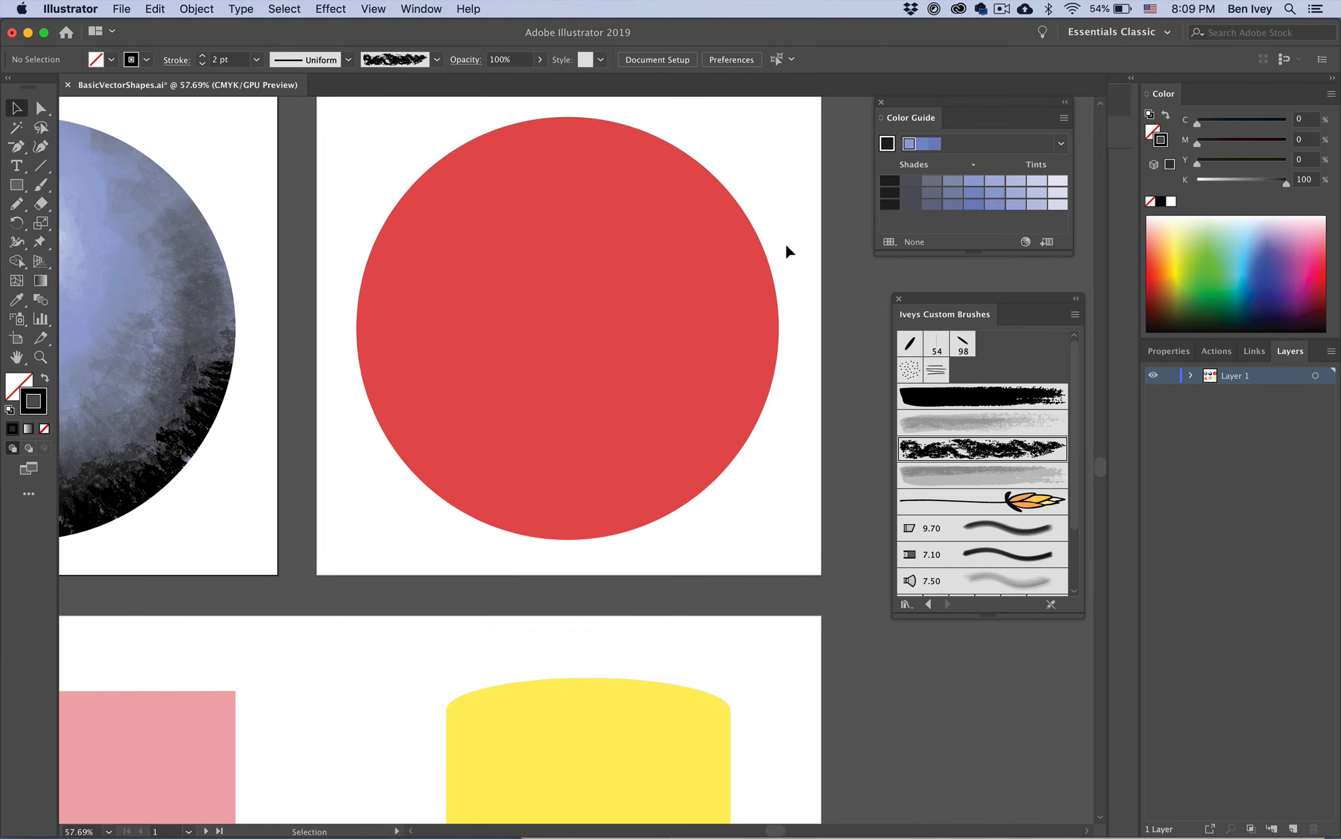
{"action": "left_click", "coordinate": [672, 225]}
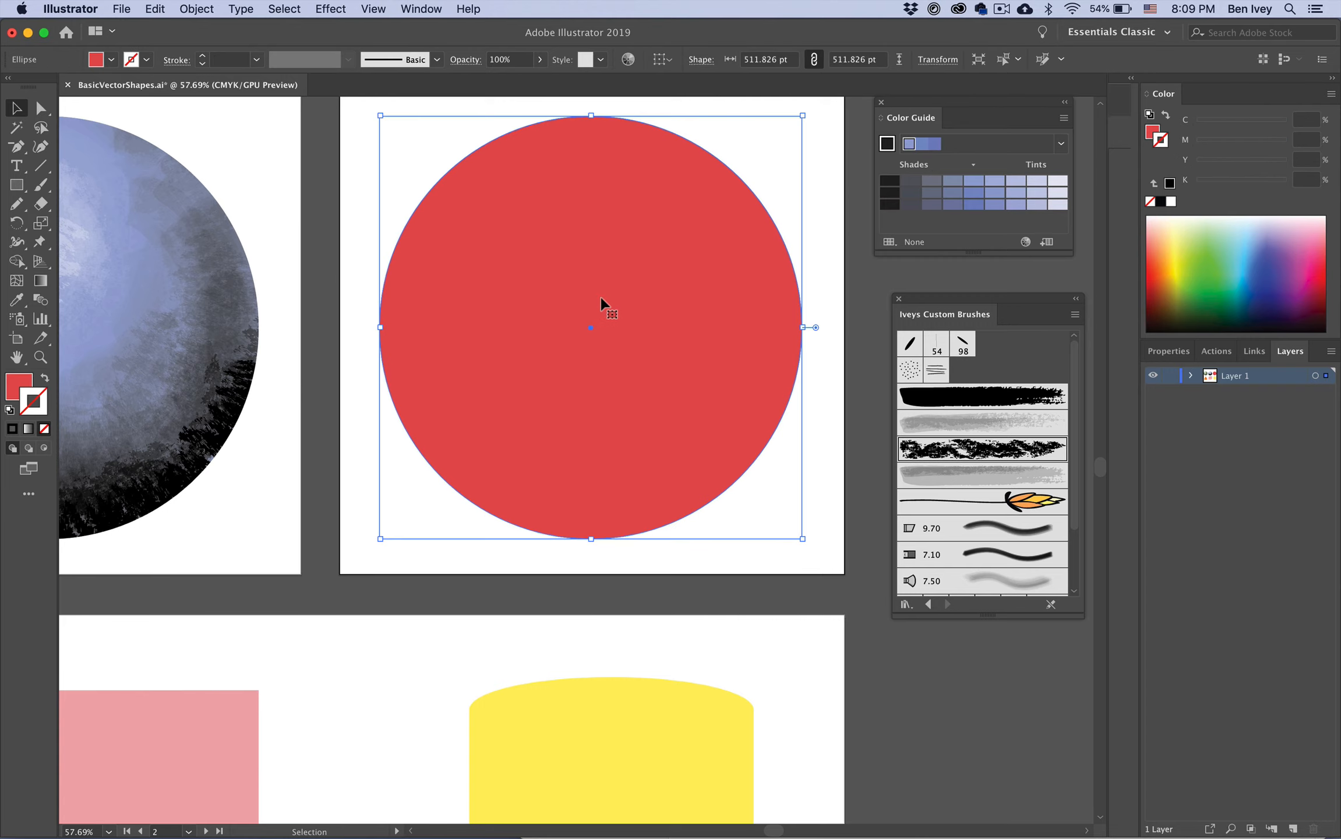
{"action": "key", "text": "x"}
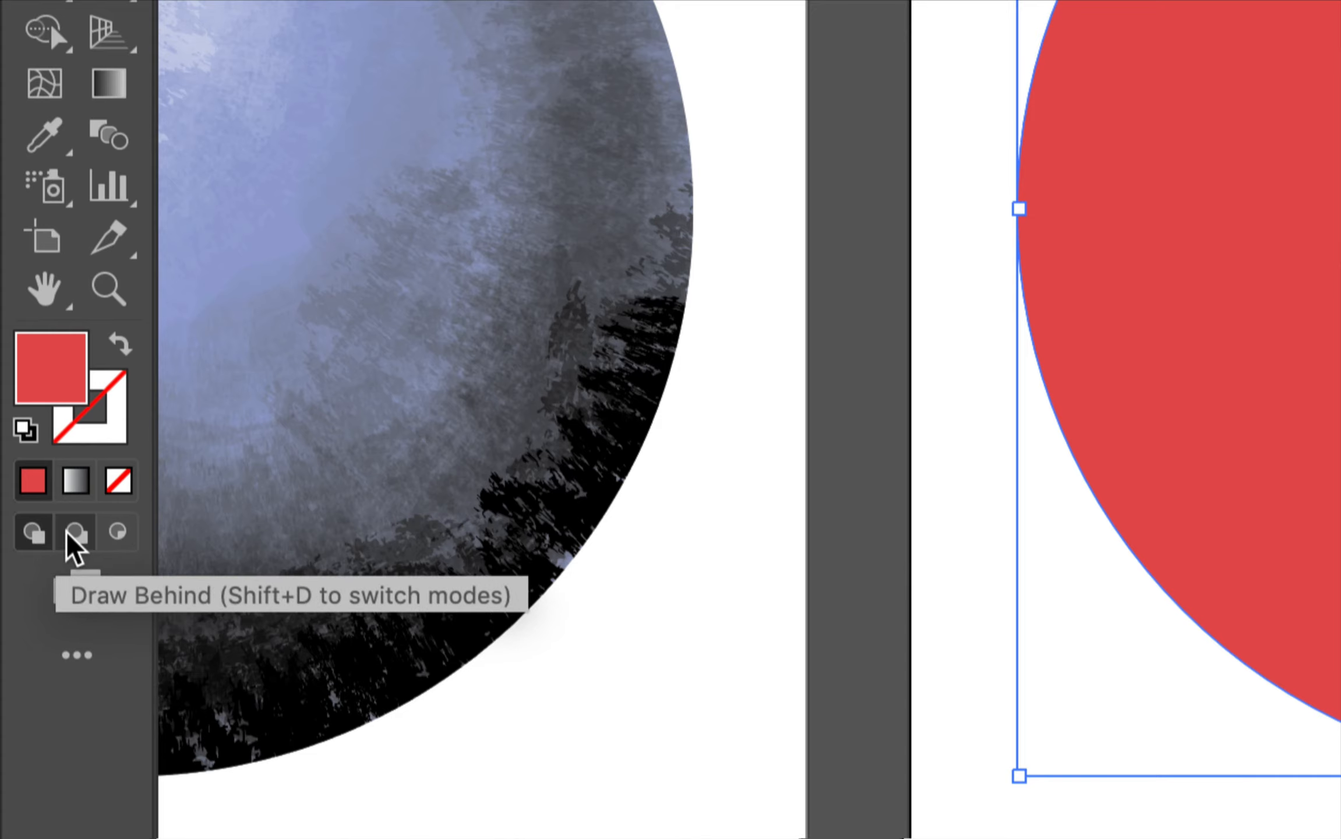
{"action": "left_click", "coordinate": [119, 542]}
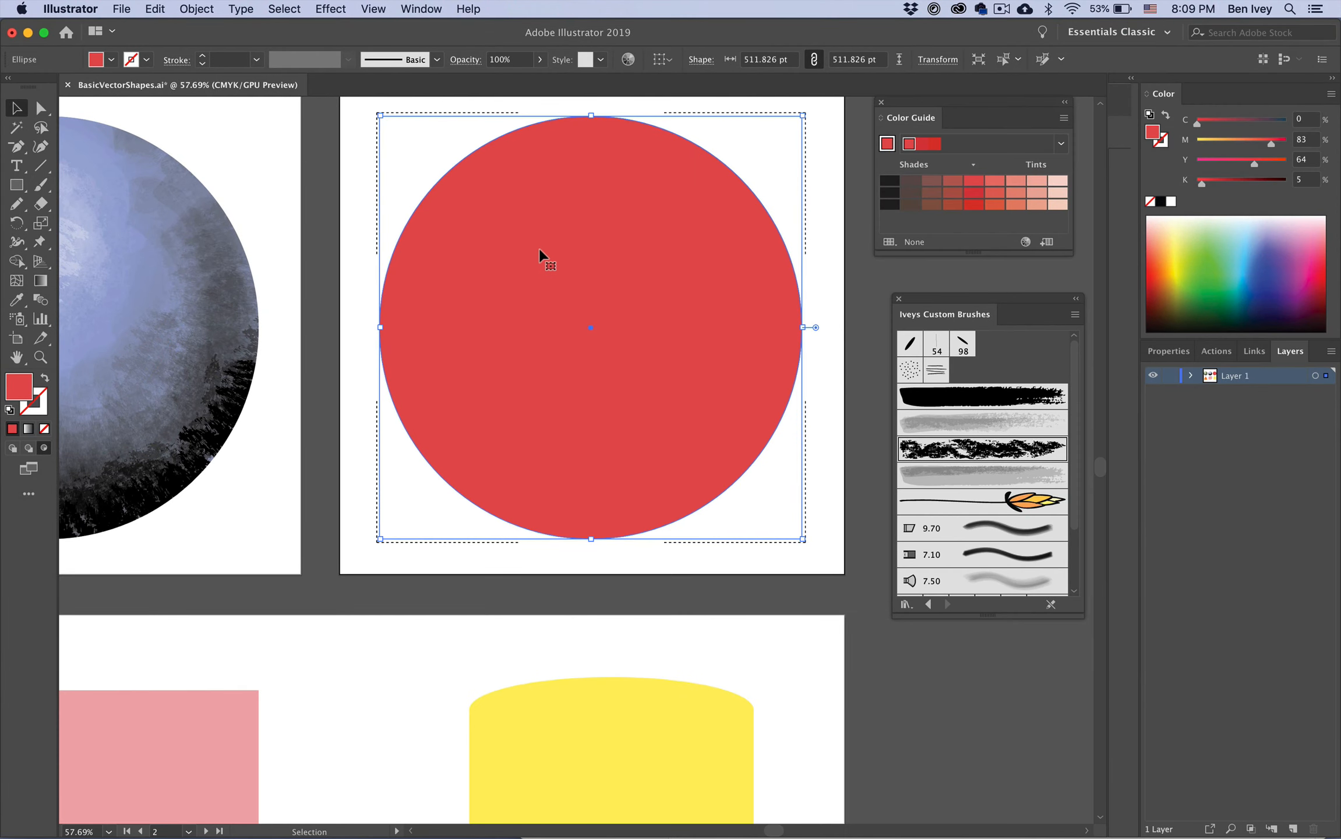
Step: Zoom in on the red circle and set up the Stipple Brush with no fill
{"action": "scroll", "coordinate": [604, 219], "scroll_direction": "up", "scroll_amount": 4}
{"action": "scroll", "coordinate": [604, 219], "scroll_direction": "up", "scroll_amount": 3}
{"action": "scroll", "coordinate": [604, 219], "scroll_direction": "right", "scroll_amount": 3}
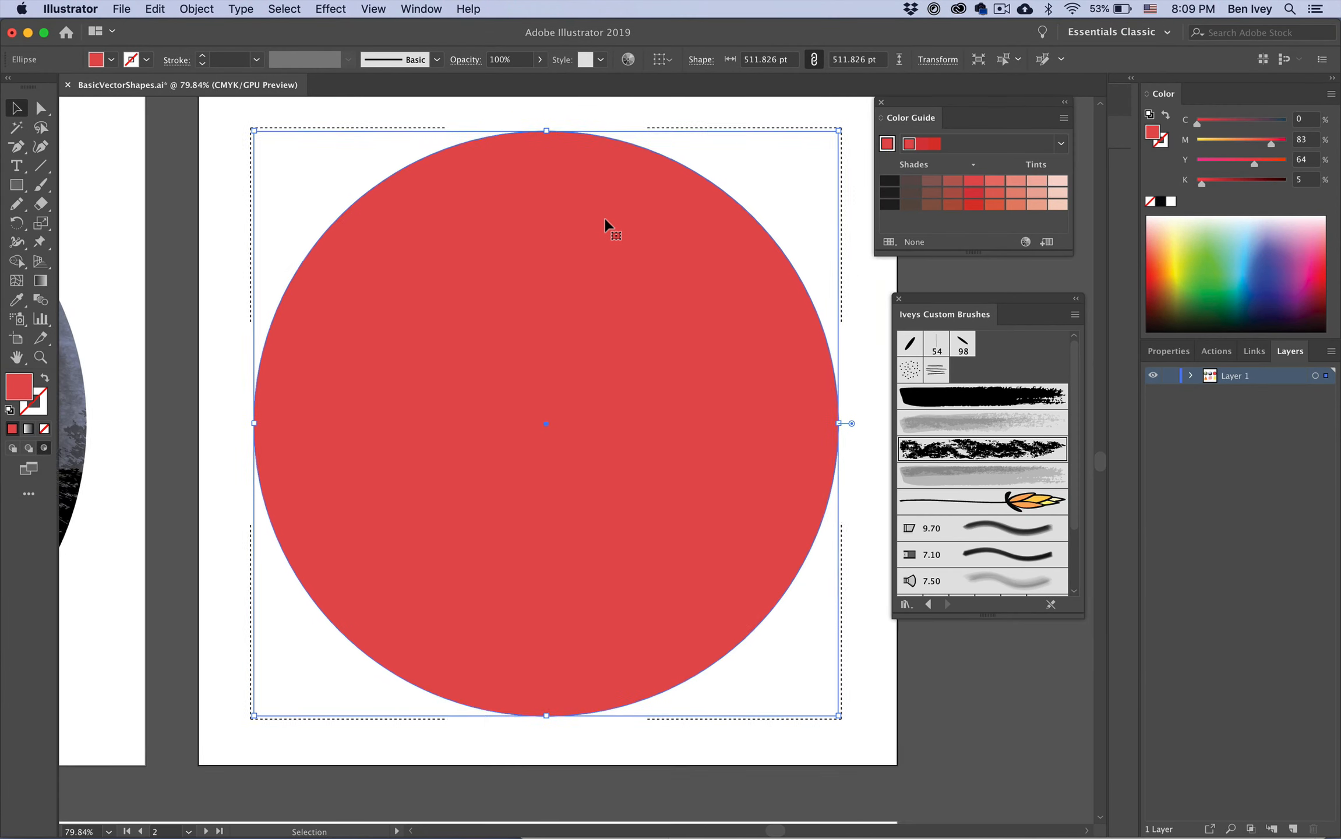
{"action": "left_click", "coordinate": [836, 222]}
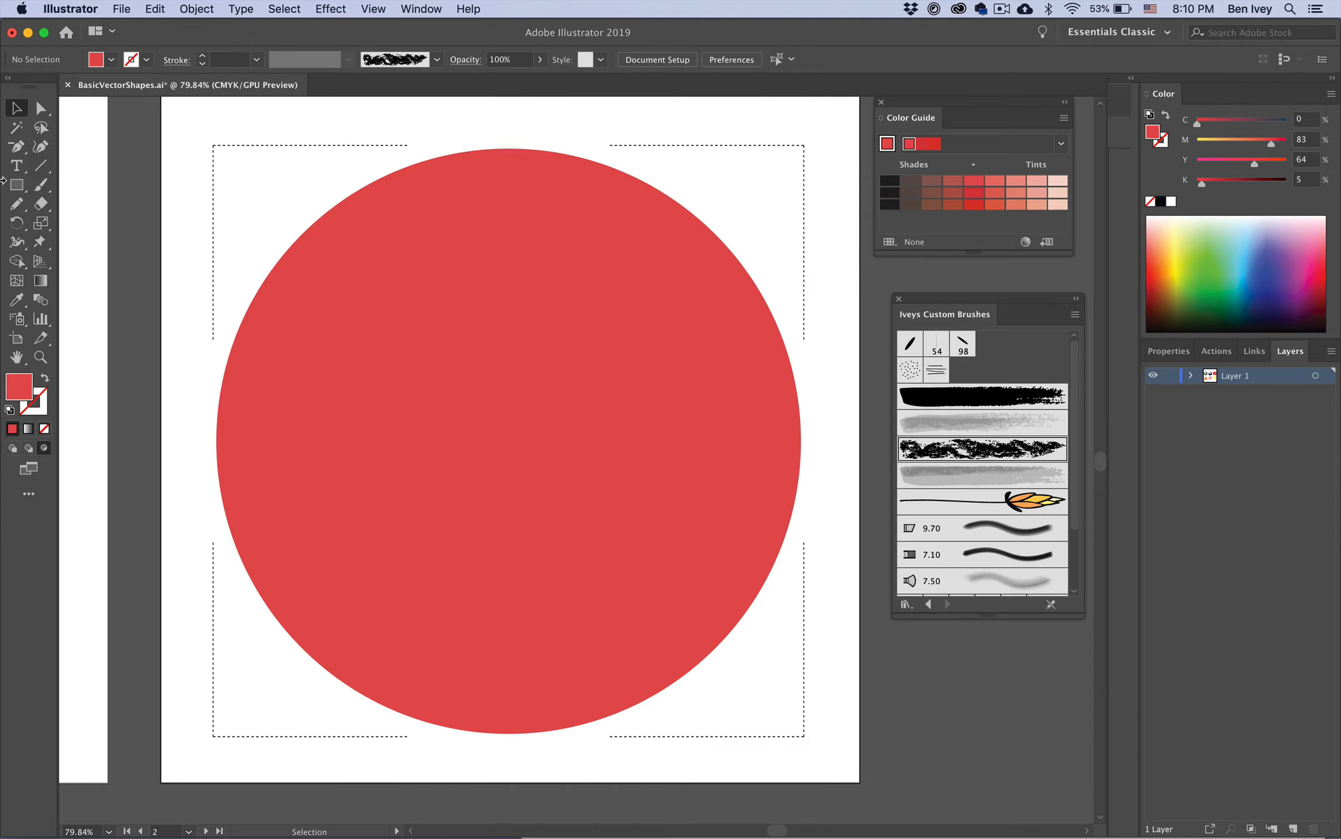
{"action": "key", "text": "b"}
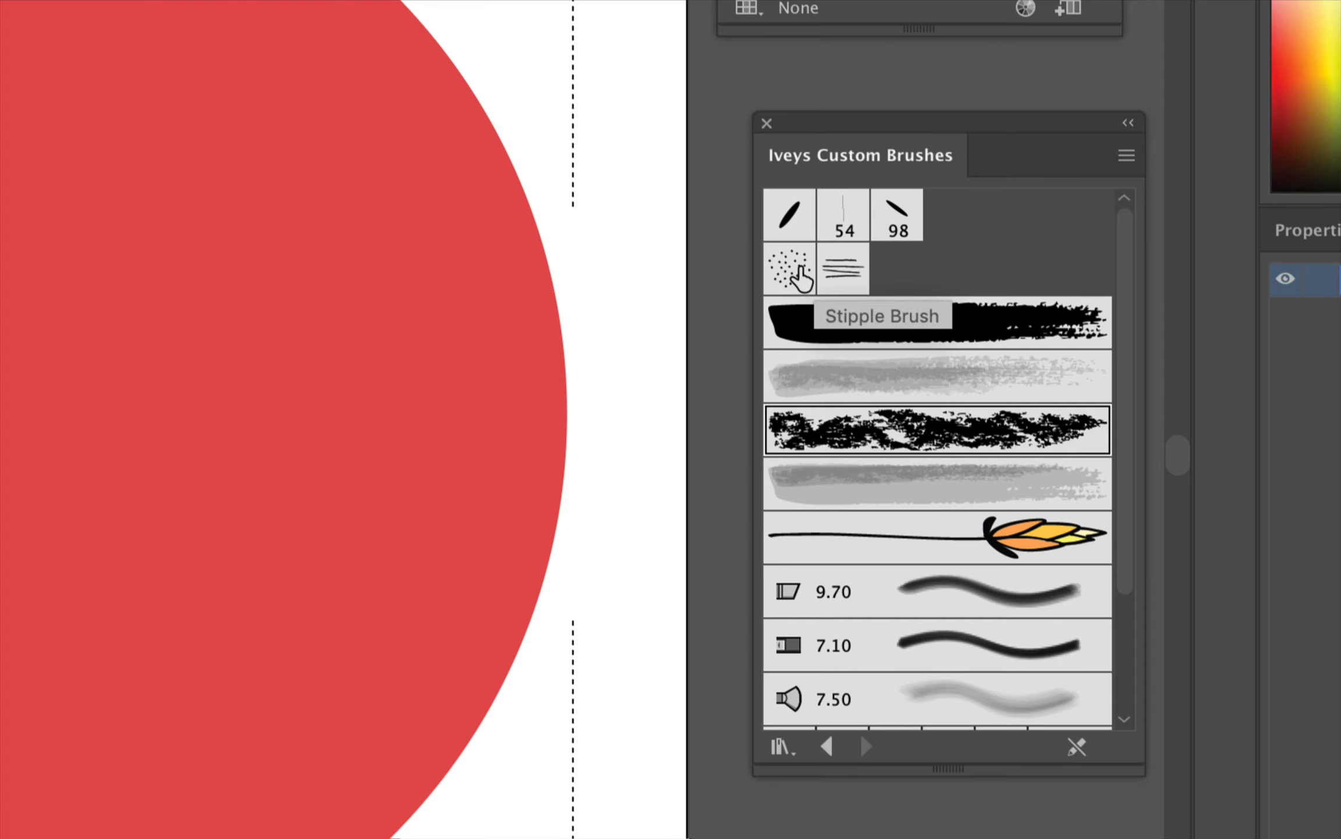
{"action": "left_click", "coordinate": [797, 271]}
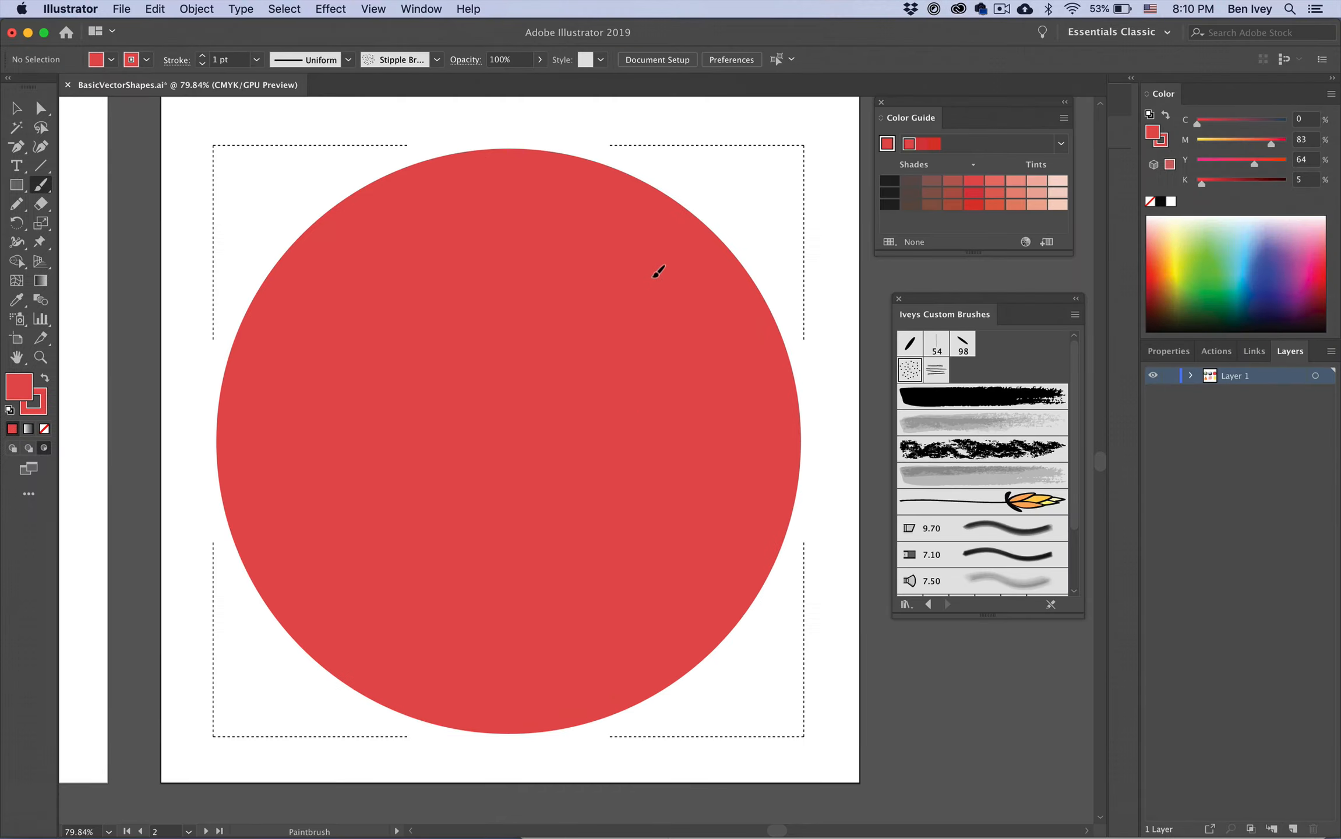
{"action": "key", "text": "slash"}
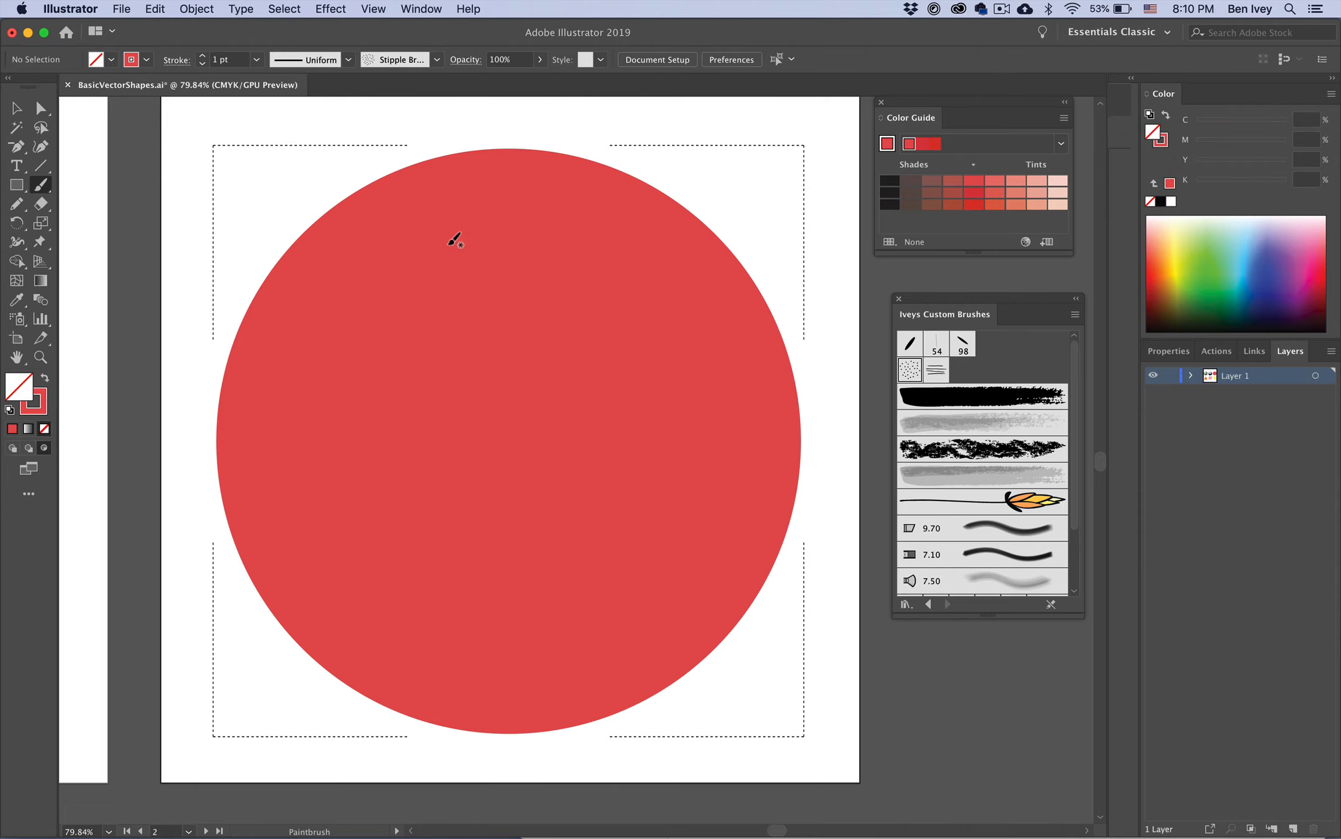
{"action": "key", "text": "x"}
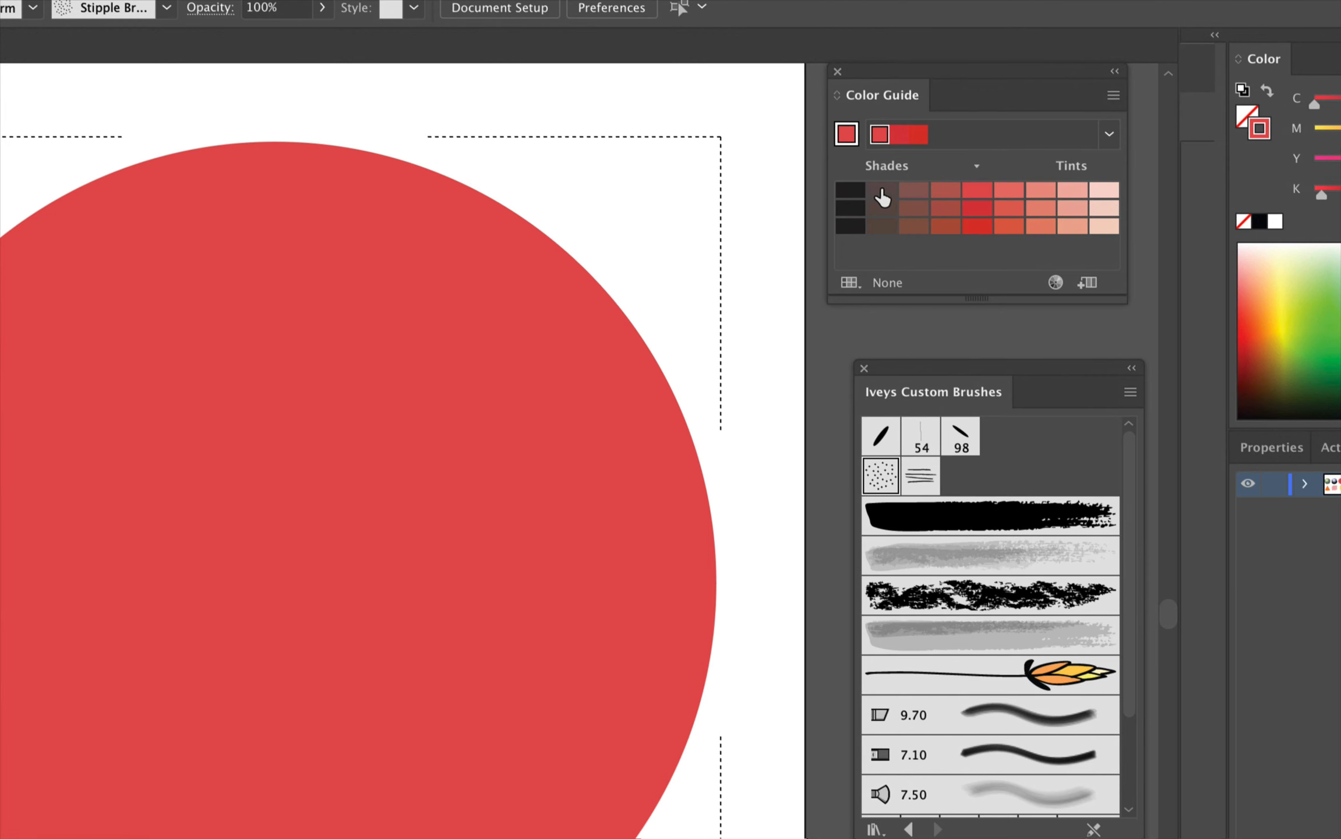
Step: Pick the darkest shade from the Color Guide and stipple a dense dark band along the circle's right and bottom edges
{"action": "left_click", "coordinate": [911, 182]}
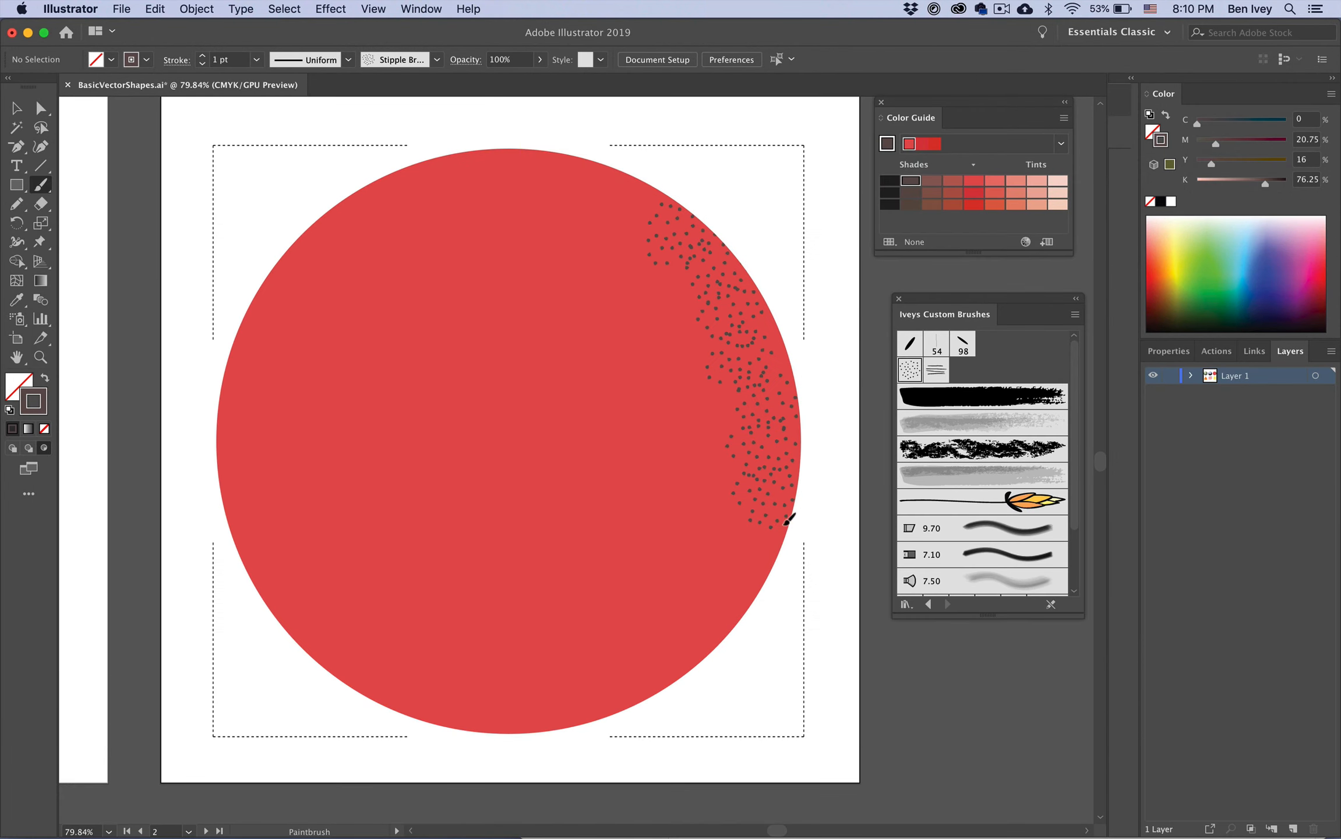
{"action": "left_click_drag", "start_coordinate": [711, 372], "coordinate": [683, 570]}
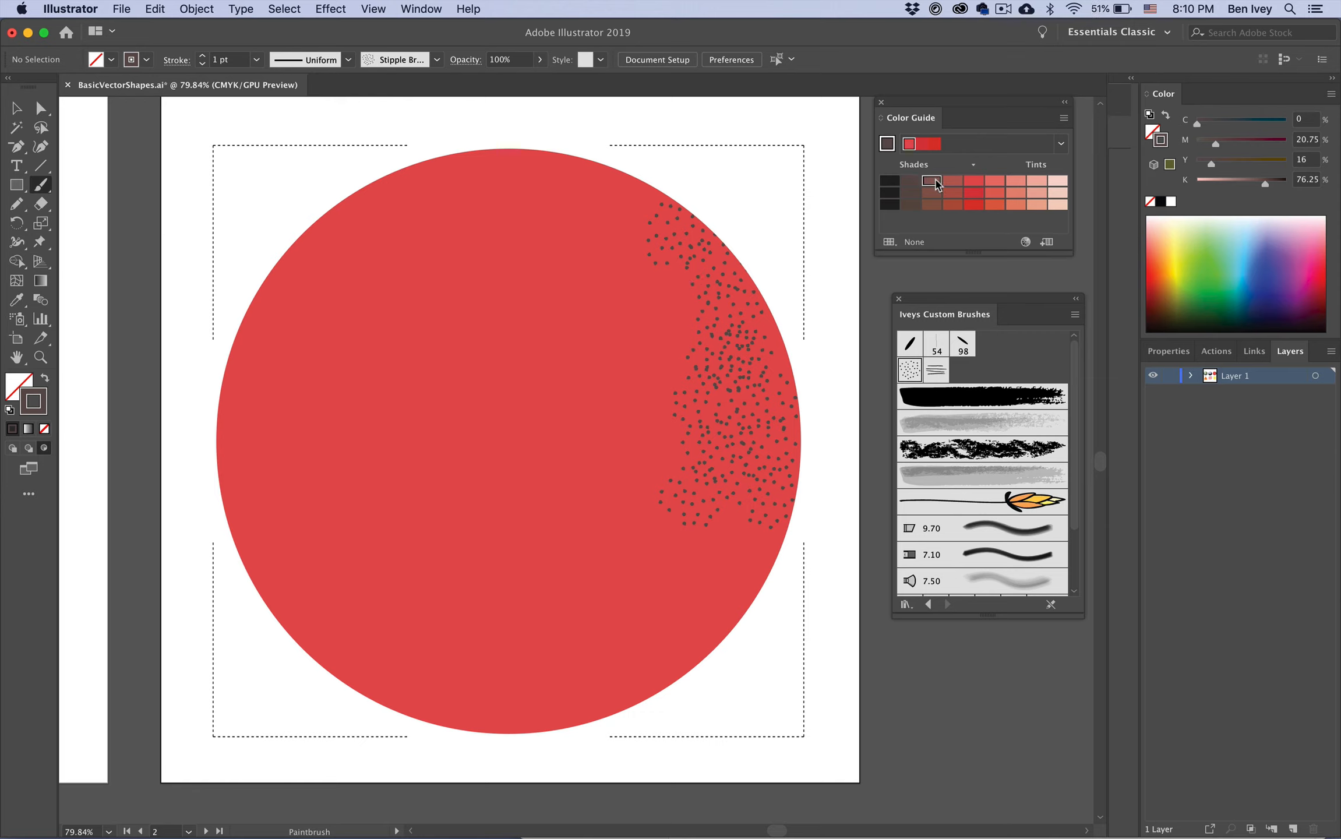
{"action": "left_click_drag", "start_coordinate": [685, 308], "coordinate": [667, 504]}
{"action": "mouse_move", "coordinate": [660, 282]}
{"action": "left_mouse_down"}
{"action": "mouse_move", "coordinate": [687, 581]}
{"action": "mouse_move", "coordinate": [522, 696]}
{"action": "left_mouse_up"}
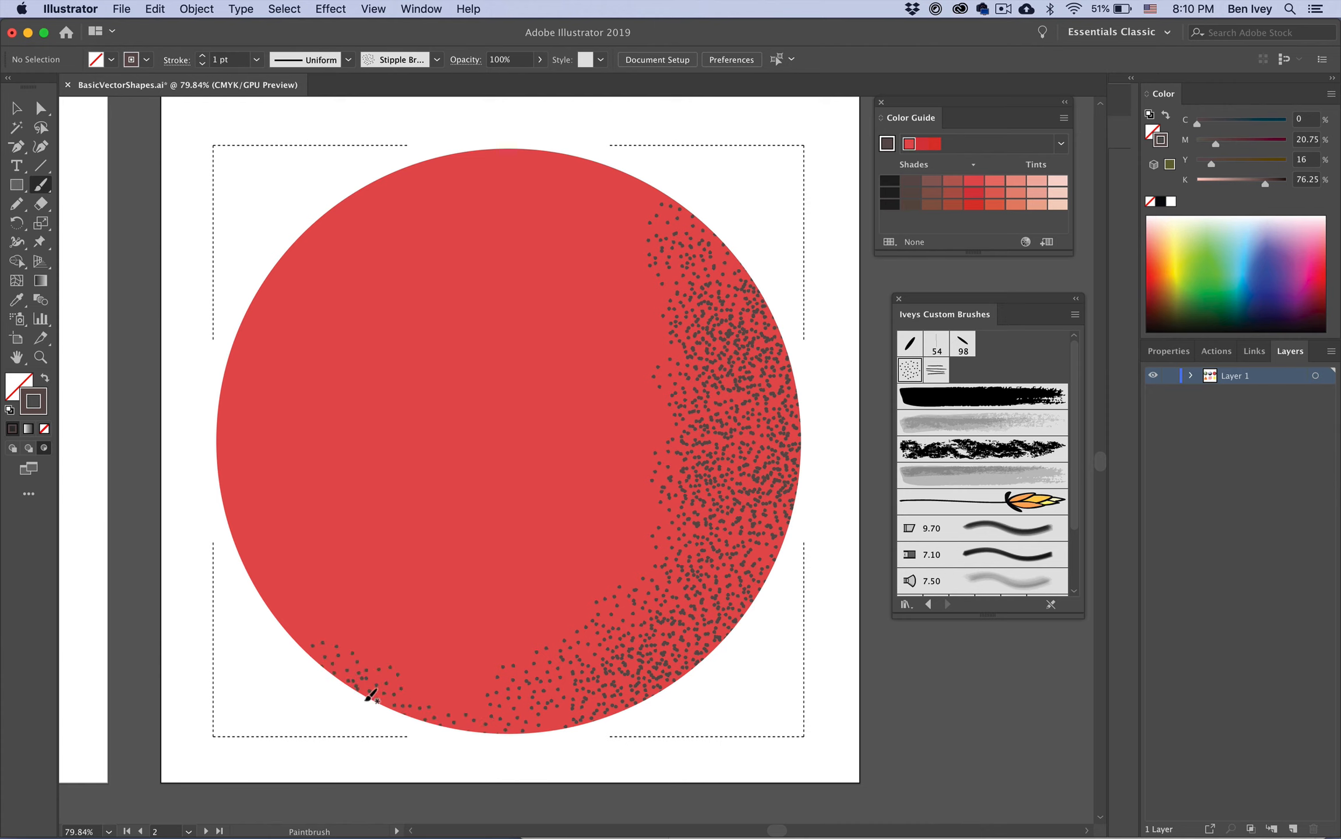
{"action": "mouse_move", "coordinate": [444, 665]}
{"action": "left_mouse_down"}
{"action": "mouse_move", "coordinate": [201, 466]}
{"action": "mouse_move", "coordinate": [342, 620]}
{"action": "mouse_move", "coordinate": [293, 594]}
{"action": "mouse_move", "coordinate": [481, 693]}
{"action": "mouse_move", "coordinate": [410, 651]}
{"action": "mouse_move", "coordinate": [575, 652]}
{"action": "mouse_move", "coordinate": [505, 698]}
{"action": "mouse_move", "coordinate": [537, 724]}
{"action": "mouse_move", "coordinate": [605, 621]}
{"action": "mouse_move", "coordinate": [408, 666]}
{"action": "mouse_move", "coordinate": [713, 518]}
{"action": "left_mouse_up"}
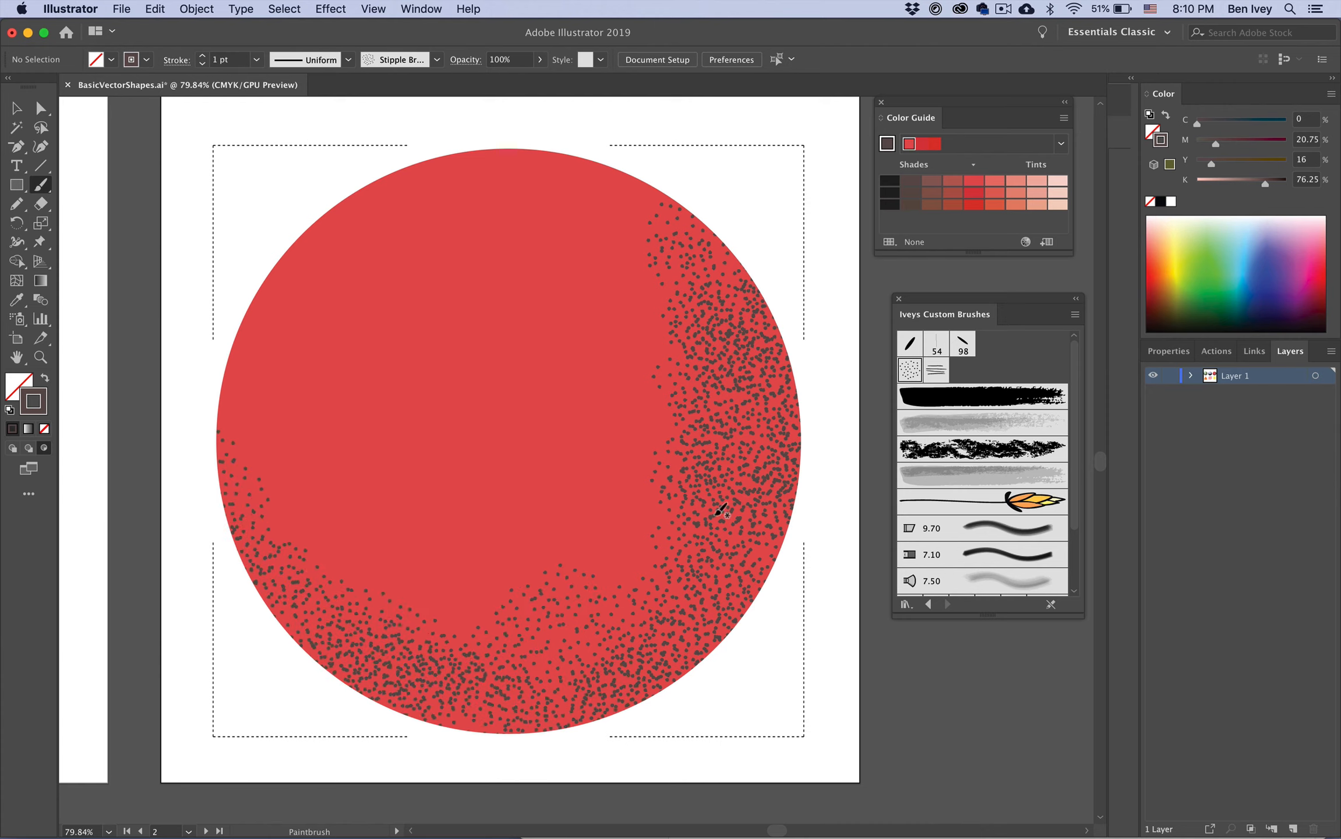
{"action": "left_click_drag", "start_coordinate": [523, 665], "coordinate": [699, 490]}
{"action": "left_click_drag", "start_coordinate": [625, 595], "coordinate": [709, 449]}
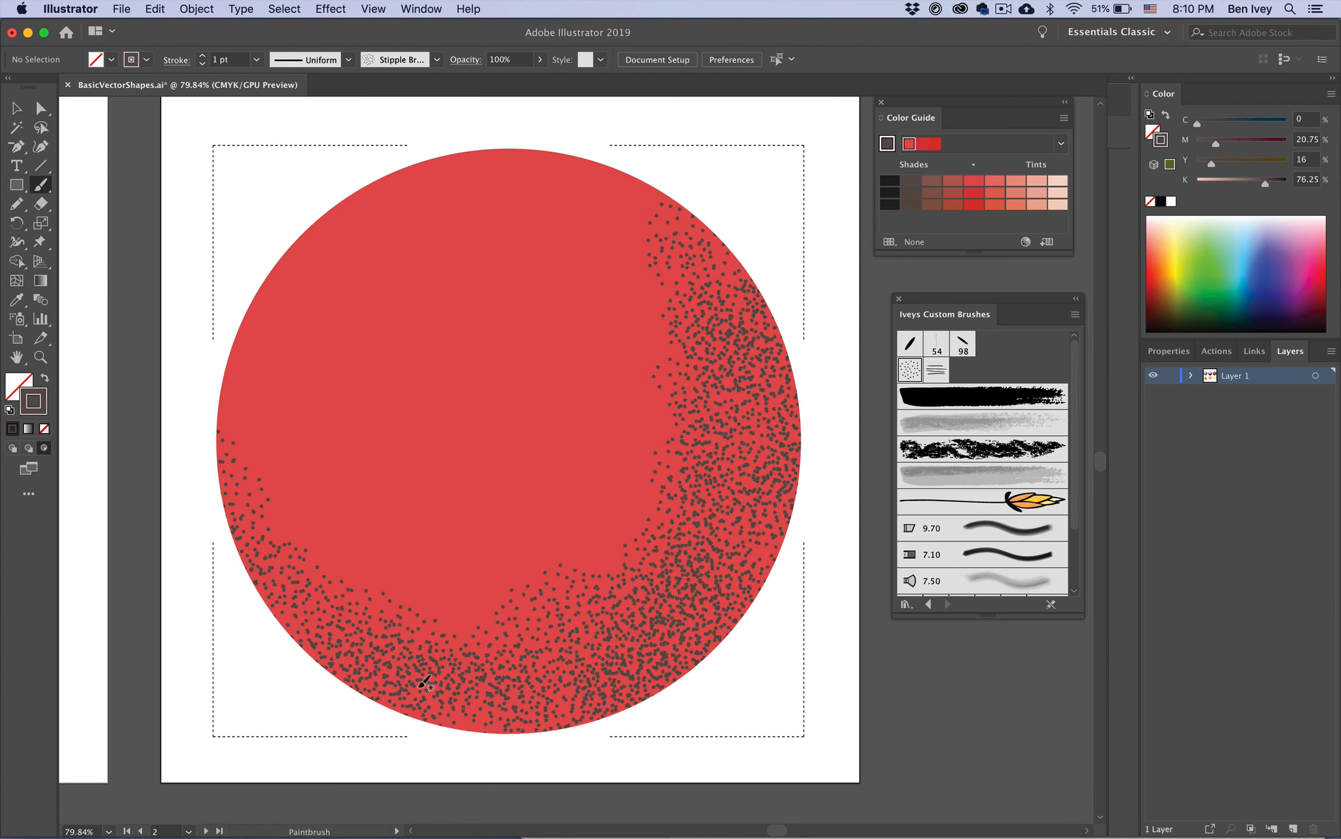
{"action": "mouse_move", "coordinate": [326, 602]}
{"action": "left_mouse_down"}
{"action": "mouse_move", "coordinate": [457, 635]}
{"action": "mouse_move", "coordinate": [476, 575]}
{"action": "left_mouse_up"}
{"action": "mouse_move", "coordinate": [285, 507]}
{"action": "left_mouse_down"}
{"action": "mouse_move", "coordinate": [407, 632]}
{"action": "mouse_move", "coordinate": [501, 658]}
{"action": "left_mouse_up"}
{"action": "left_click_drag", "start_coordinate": [387, 678], "coordinate": [665, 634]}
{"action": "mouse_move", "coordinate": [549, 688]}
{"action": "left_mouse_down"}
{"action": "mouse_move", "coordinate": [617, 635]}
{"action": "mouse_move", "coordinate": [589, 680]}
{"action": "mouse_move", "coordinate": [708, 549]}
{"action": "left_mouse_up"}
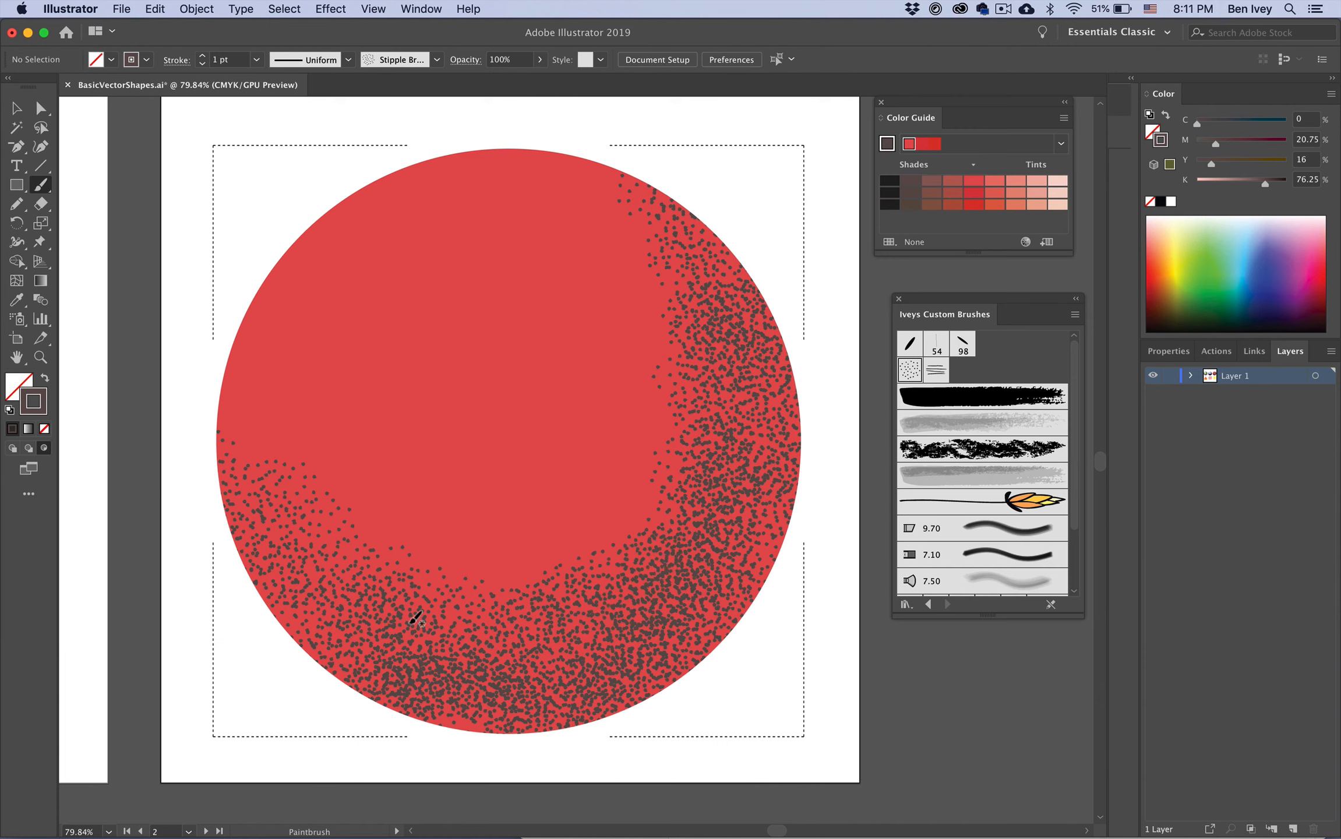
{"action": "mouse_move", "coordinate": [389, 677]}
{"action": "left_mouse_down"}
{"action": "mouse_move", "coordinate": [263, 517]}
{"action": "mouse_move", "coordinate": [235, 419]}
{"action": "left_mouse_up"}
Step: Pick lighter red shades and stipple transition dots along the inner edge of the dark band
{"action": "left_click", "coordinate": [951, 180]}
{"action": "left_click_drag", "start_coordinate": [237, 600], "coordinate": [302, 473]}
{"action": "left_click_drag", "start_coordinate": [313, 560], "coordinate": [510, 622]}
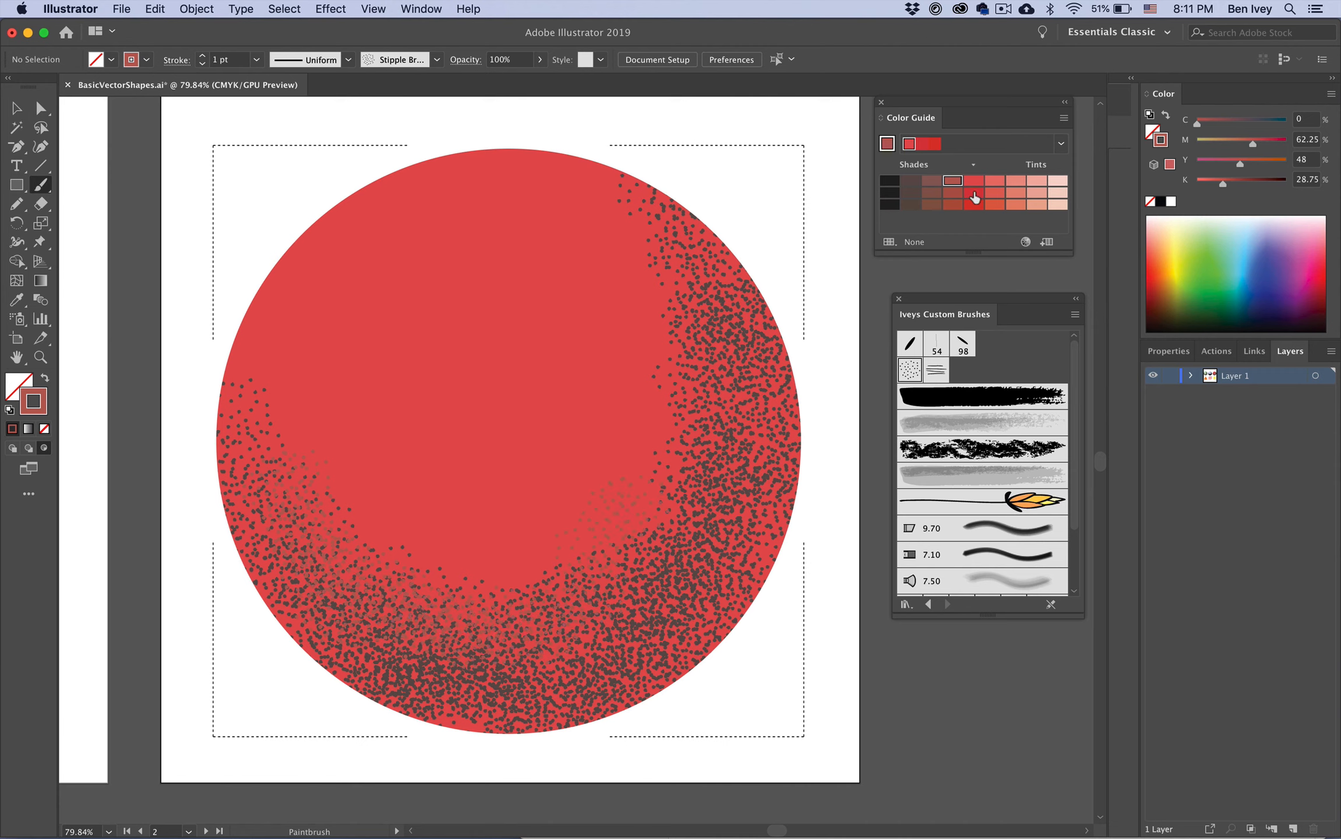
{"action": "left_click", "coordinate": [951, 207]}
{"action": "left_click_drag", "start_coordinate": [464, 565], "coordinate": [492, 552]}
{"action": "left_click", "coordinate": [952, 207]}
{"action": "left_click_drag", "start_coordinate": [444, 576], "coordinate": [529, 576]}
{"action": "left_click_drag", "start_coordinate": [533, 580], "coordinate": [624, 528]}
{"action": "left_click_drag", "start_coordinate": [655, 450], "coordinate": [679, 353]}
{"action": "mouse_move", "coordinate": [625, 202]}
{"action": "left_mouse_down"}
{"action": "mouse_move", "coordinate": [672, 319]}
{"action": "mouse_move", "coordinate": [640, 467]}
{"action": "left_mouse_up"}
{"action": "left_click_drag", "start_coordinate": [314, 510], "coordinate": [269, 374]}
Step: Pick the lightest tint and stipple a pale highlight in the circle's upper-left area
{"action": "left_click", "coordinate": [1056, 197]}
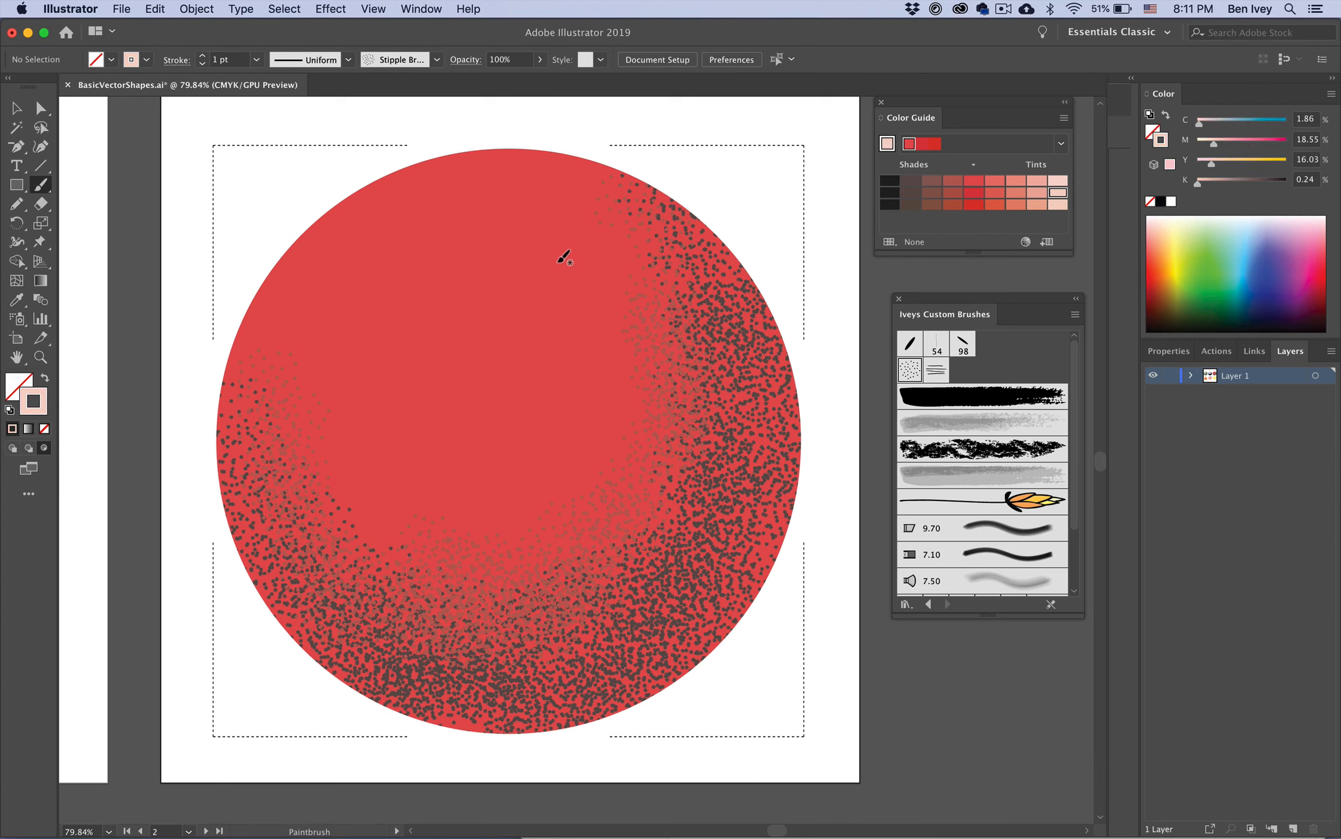
{"action": "mouse_move", "coordinate": [443, 305]}
{"action": "left_mouse_down"}
{"action": "mouse_move", "coordinate": [440, 323]}
{"action": "mouse_move", "coordinate": [470, 305]}
{"action": "left_mouse_up"}
{"action": "mouse_move", "coordinate": [432, 251]}
{"action": "left_mouse_down"}
{"action": "mouse_move", "coordinate": [529, 372]}
{"action": "mouse_move", "coordinate": [483, 345]}
{"action": "mouse_move", "coordinate": [500, 364]}
{"action": "mouse_move", "coordinate": [459, 233]}
{"action": "mouse_move", "coordinate": [496, 406]}
{"action": "mouse_move", "coordinate": [392, 389]}
{"action": "mouse_move", "coordinate": [508, 370]}
{"action": "mouse_move", "coordinate": [441, 311]}
{"action": "mouse_move", "coordinate": [471, 334]}
{"action": "mouse_move", "coordinate": [467, 297]}
{"action": "mouse_move", "coordinate": [444, 350]}
{"action": "mouse_move", "coordinate": [397, 314]}
{"action": "mouse_move", "coordinate": [399, 253]}
{"action": "mouse_move", "coordinate": [368, 394]}
{"action": "mouse_move", "coordinate": [340, 338]}
{"action": "mouse_move", "coordinate": [363, 341]}
{"action": "mouse_move", "coordinate": [457, 254]}
{"action": "mouse_move", "coordinate": [465, 306]}
{"action": "mouse_move", "coordinate": [455, 375]}
{"action": "left_mouse_up"}
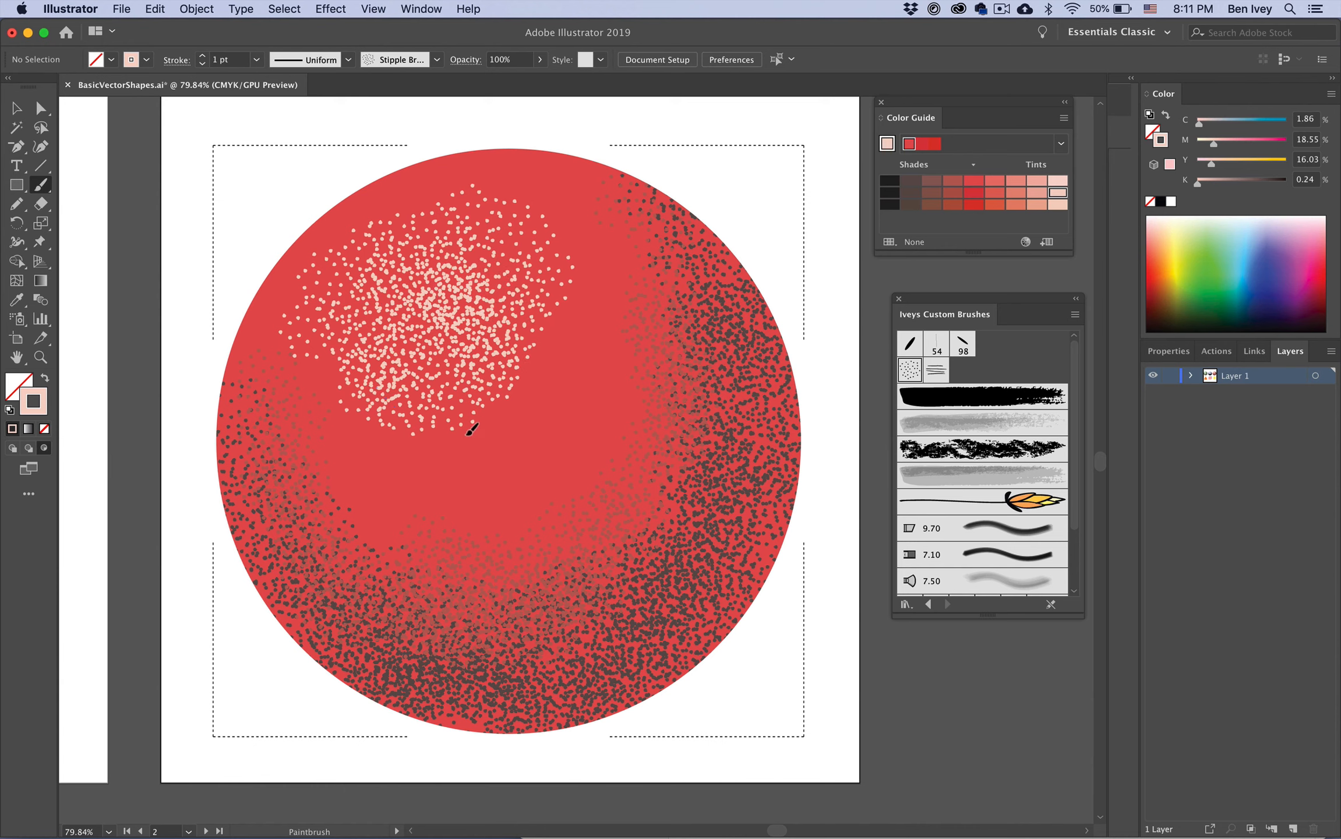
{"action": "mouse_move", "coordinate": [537, 297]}
{"action": "left_mouse_down"}
{"action": "mouse_move", "coordinate": [508, 276]}
{"action": "mouse_move", "coordinate": [553, 279]}
{"action": "mouse_move", "coordinate": [454, 249]}
{"action": "left_mouse_up"}
{"action": "mouse_move", "coordinate": [437, 300]}
{"action": "left_mouse_down"}
{"action": "mouse_move", "coordinate": [386, 295]}
{"action": "mouse_move", "coordinate": [493, 299]}
{"action": "mouse_move", "coordinate": [433, 367]}
{"action": "mouse_move", "coordinate": [385, 362]}
{"action": "mouse_move", "coordinate": [418, 458]}
{"action": "mouse_move", "coordinate": [450, 398]}
{"action": "mouse_move", "coordinate": [469, 419]}
{"action": "mouse_move", "coordinate": [546, 297]}
{"action": "mouse_move", "coordinate": [444, 221]}
{"action": "mouse_move", "coordinate": [365, 269]}
{"action": "mouse_move", "coordinate": [499, 221]}
{"action": "mouse_move", "coordinate": [429, 295]}
{"action": "mouse_move", "coordinate": [479, 344]}
{"action": "left_mouse_up"}
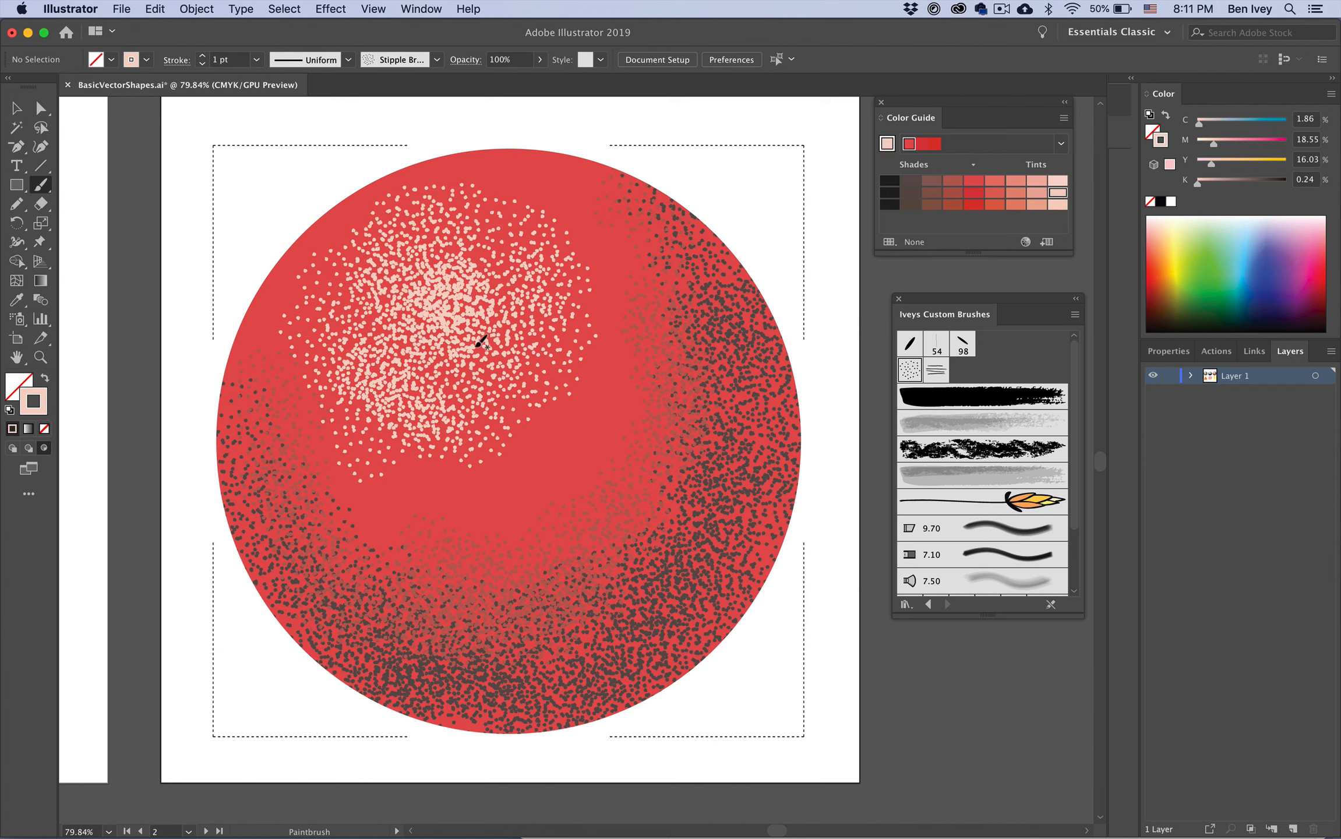
{"action": "mouse_move", "coordinate": [514, 282]}
{"action": "left_mouse_down"}
{"action": "mouse_move", "coordinate": [411, 423]}
{"action": "mouse_move", "coordinate": [479, 463]}
{"action": "mouse_move", "coordinate": [518, 394]}
{"action": "left_mouse_up"}
{"action": "mouse_move", "coordinate": [560, 289]}
{"action": "left_mouse_down"}
{"action": "mouse_move", "coordinate": [495, 248]}
{"action": "mouse_move", "coordinate": [492, 221]}
{"action": "mouse_move", "coordinate": [583, 382]}
{"action": "mouse_move", "coordinate": [485, 452]}
{"action": "mouse_move", "coordinate": [528, 447]}
{"action": "left_mouse_up"}
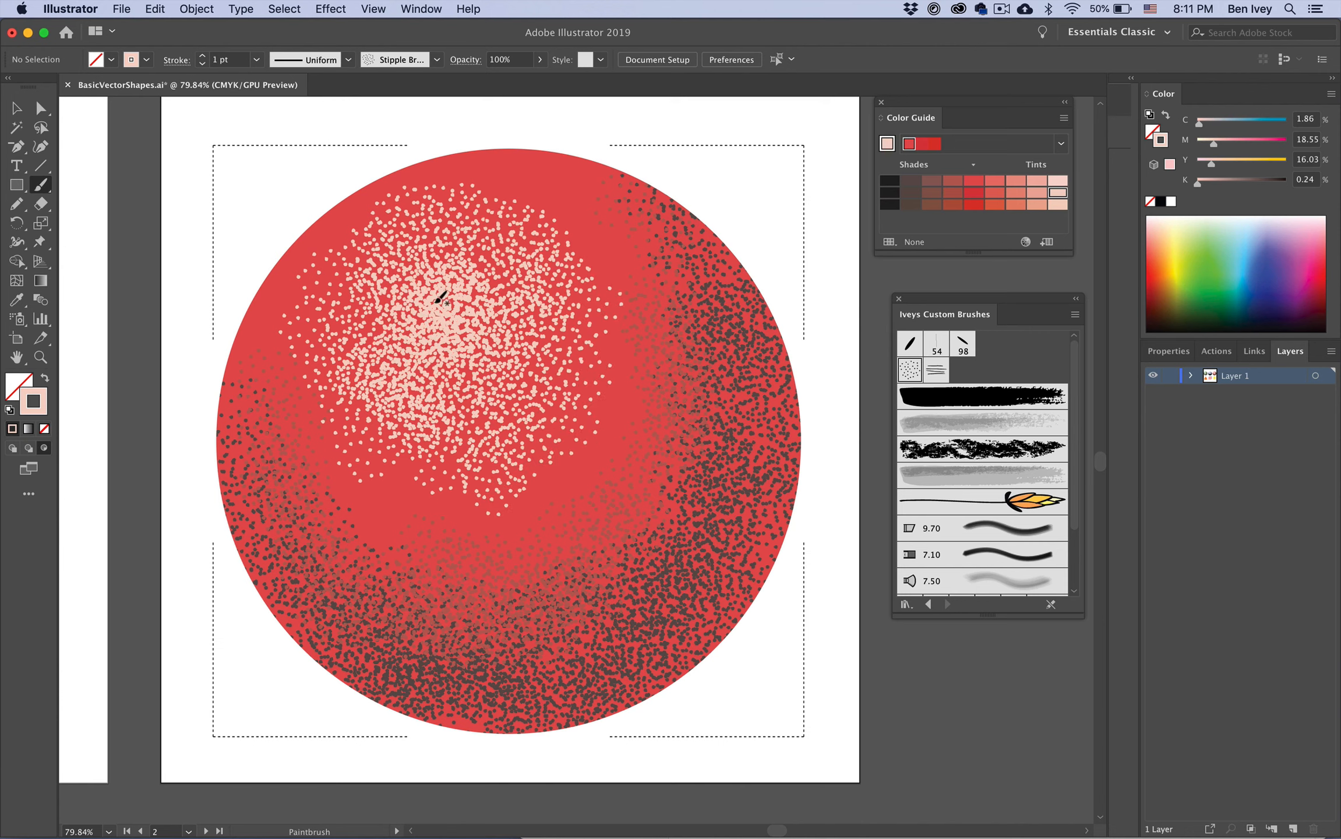
Step: Pick a mid red shade and stipple it between the highlight and the dark band to blend them
{"action": "left_click", "coordinate": [973, 194]}
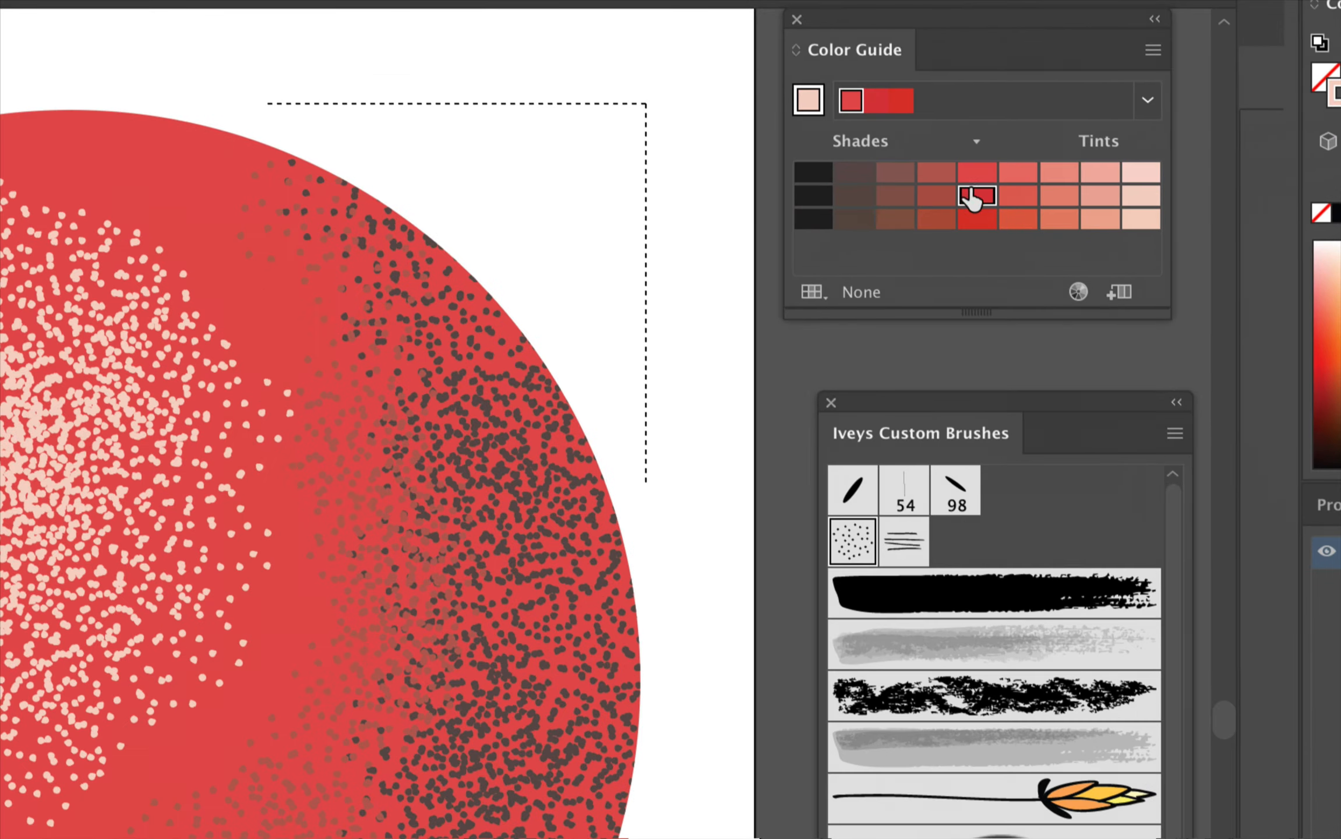
{"action": "left_click", "coordinate": [974, 192]}
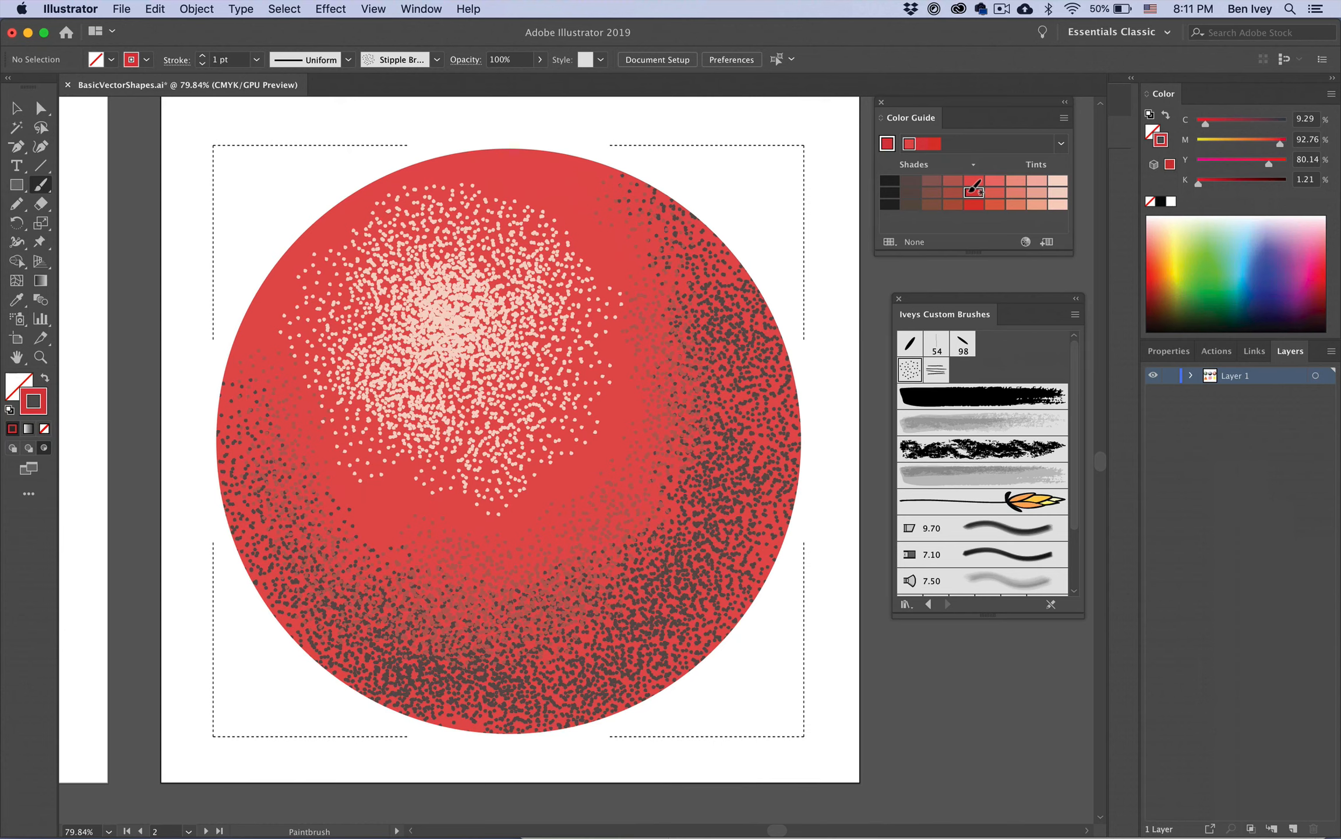
{"action": "left_click_drag", "start_coordinate": [543, 202], "coordinate": [585, 396]}
{"action": "mouse_move", "coordinate": [605, 344]}
{"action": "left_mouse_down"}
{"action": "mouse_move", "coordinate": [479, 510]}
{"action": "mouse_move", "coordinate": [328, 448]}
{"action": "mouse_move", "coordinate": [299, 405]}
{"action": "mouse_move", "coordinate": [444, 442]}
{"action": "mouse_move", "coordinate": [333, 404]}
{"action": "mouse_move", "coordinate": [440, 467]}
{"action": "mouse_move", "coordinate": [579, 489]}
{"action": "mouse_move", "coordinate": [371, 499]}
{"action": "left_mouse_up"}
{"action": "left_click_drag", "start_coordinate": [574, 465], "coordinate": [534, 471]}
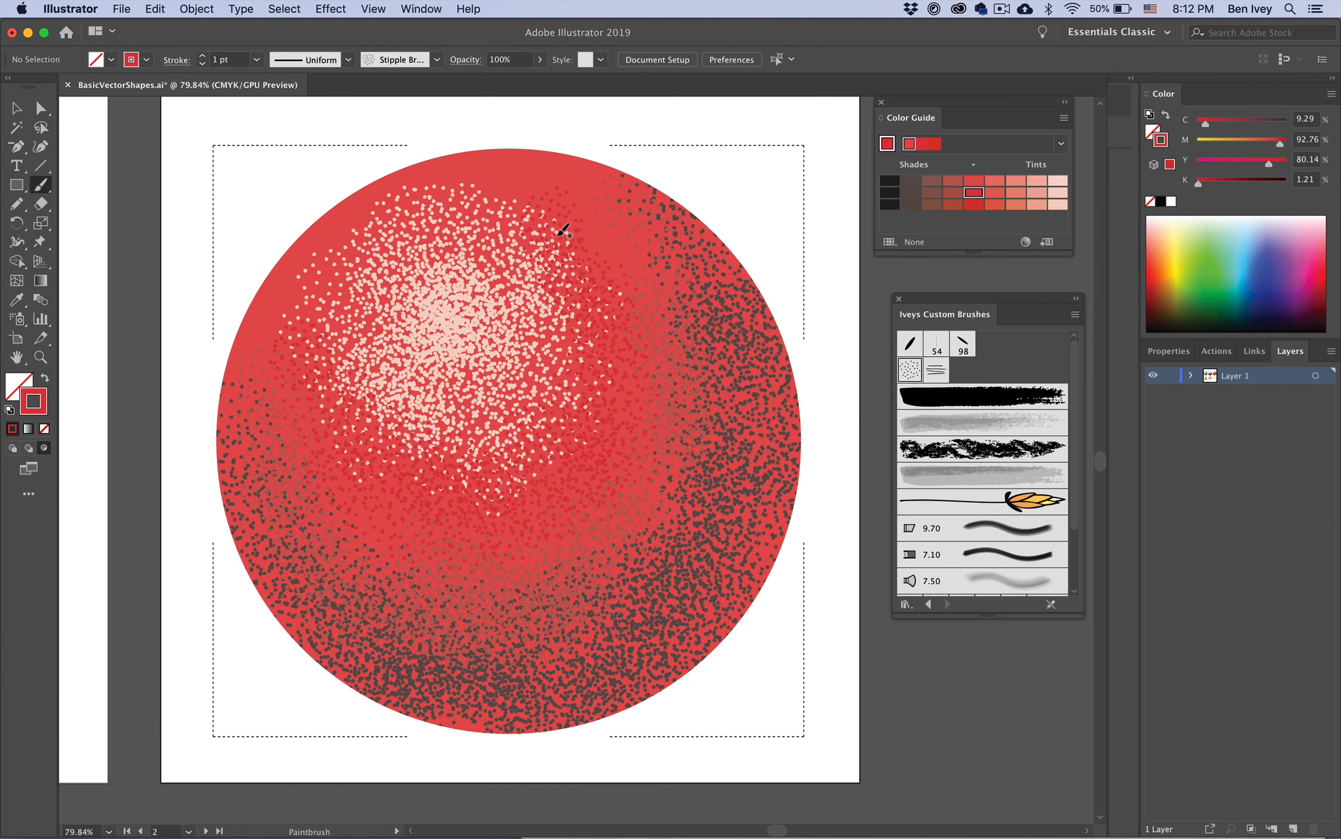
Step: Stipple a couple more mid red strokes through the circle's upper right and centre to blend the shading
{"action": "mouse_move", "coordinate": [558, 236]}
{"action": "left_mouse_down"}
{"action": "mouse_move", "coordinate": [632, 278]}
{"action": "mouse_move", "coordinate": [587, 202]}
{"action": "mouse_move", "coordinate": [648, 466]}
{"action": "mouse_move", "coordinate": [642, 519]}
{"action": "mouse_move", "coordinate": [581, 539]}
{"action": "left_mouse_up"}
{"action": "mouse_move", "coordinate": [319, 453]}
{"action": "left_mouse_down"}
{"action": "mouse_move", "coordinate": [304, 287]}
{"action": "mouse_move", "coordinate": [331, 412]}
{"action": "mouse_move", "coordinate": [281, 231]}
{"action": "mouse_move", "coordinate": [379, 296]}
{"action": "mouse_move", "coordinate": [308, 266]}
{"action": "mouse_move", "coordinate": [374, 407]}
{"action": "mouse_move", "coordinate": [413, 448]}
{"action": "mouse_move", "coordinate": [320, 370]}
{"action": "mouse_move", "coordinate": [457, 457]}
{"action": "left_mouse_up"}
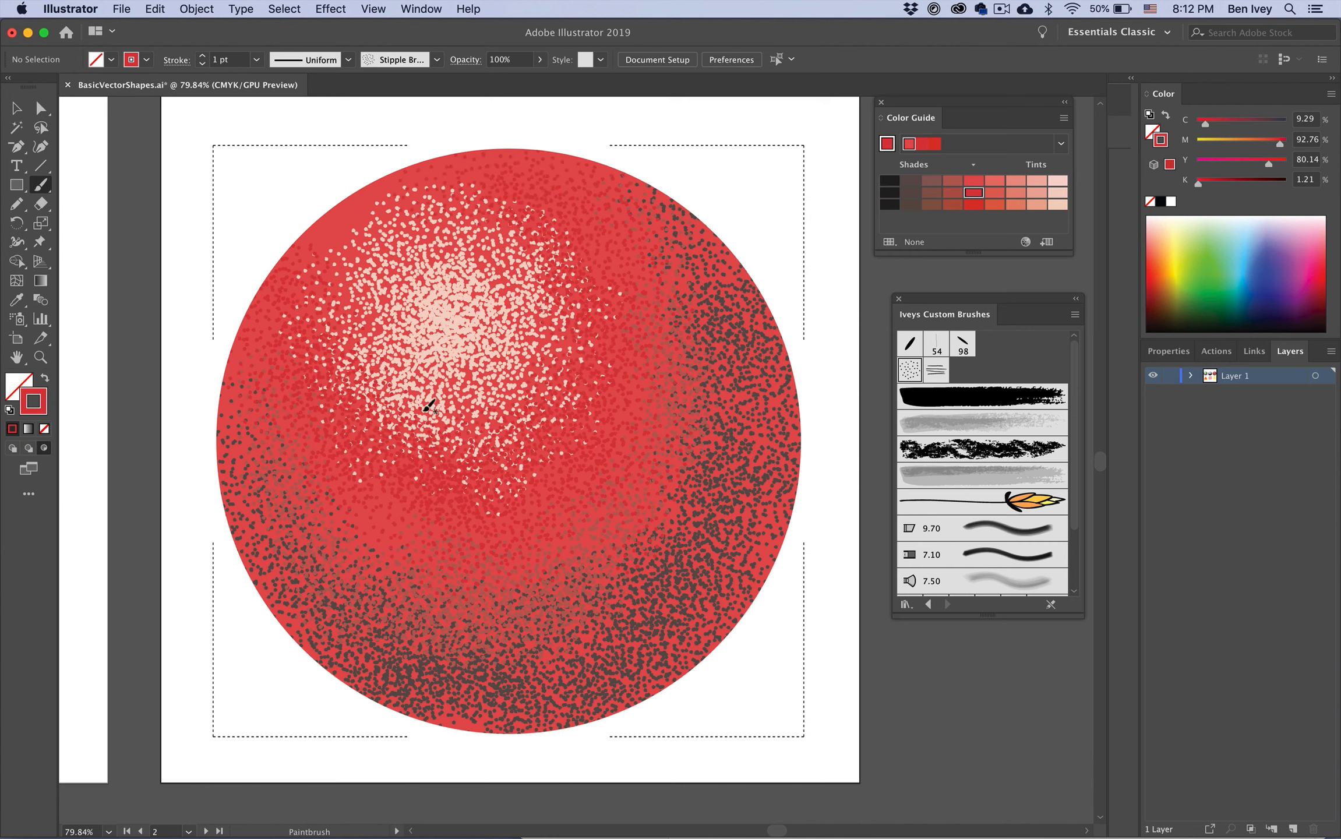
Step: Switch to the Selection tool and nudge the clipped circle group to a slightly new position on the artboard
{"action": "key", "text": "super"}
{"action": "left_click", "coordinate": [16, 115]}
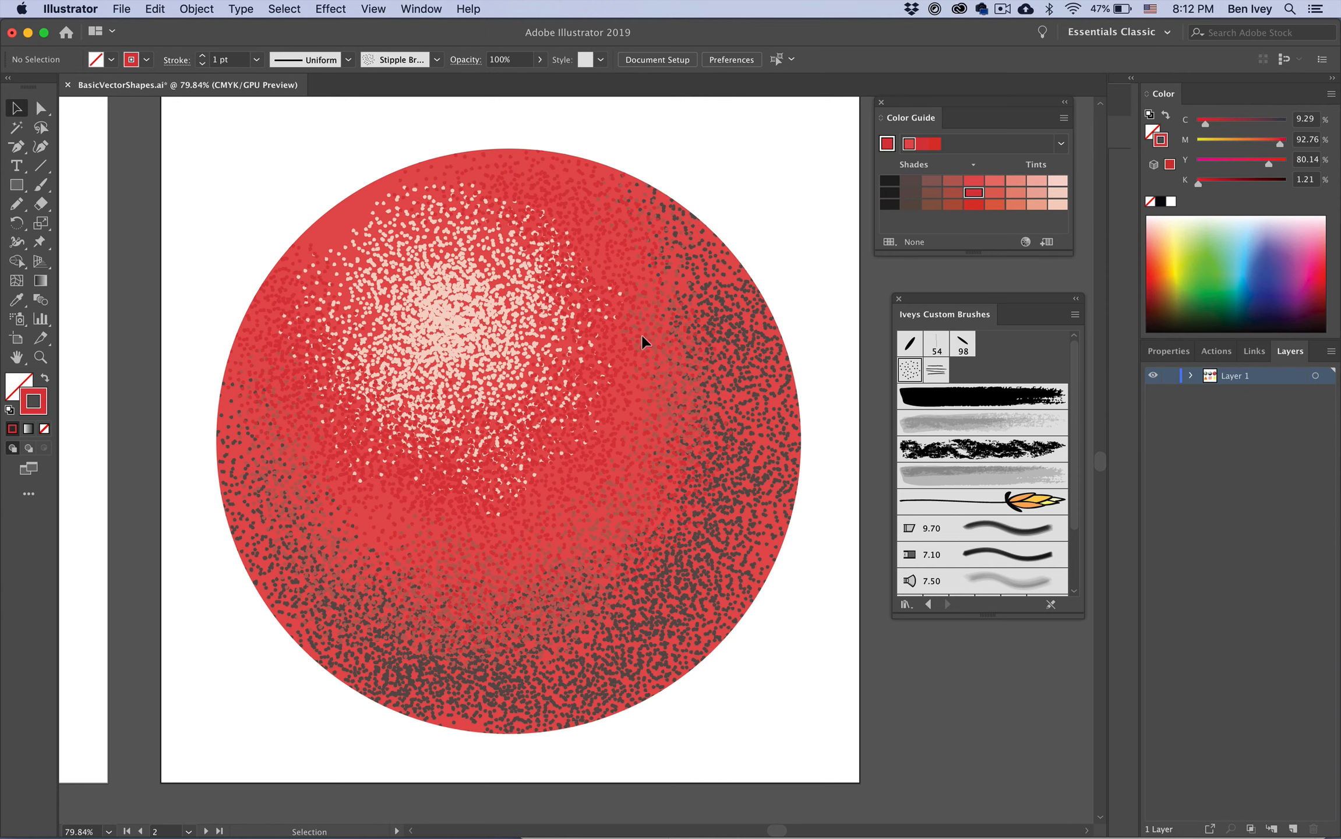
{"action": "left_click_drag", "start_coordinate": [537, 494], "coordinate": [469, 553]}
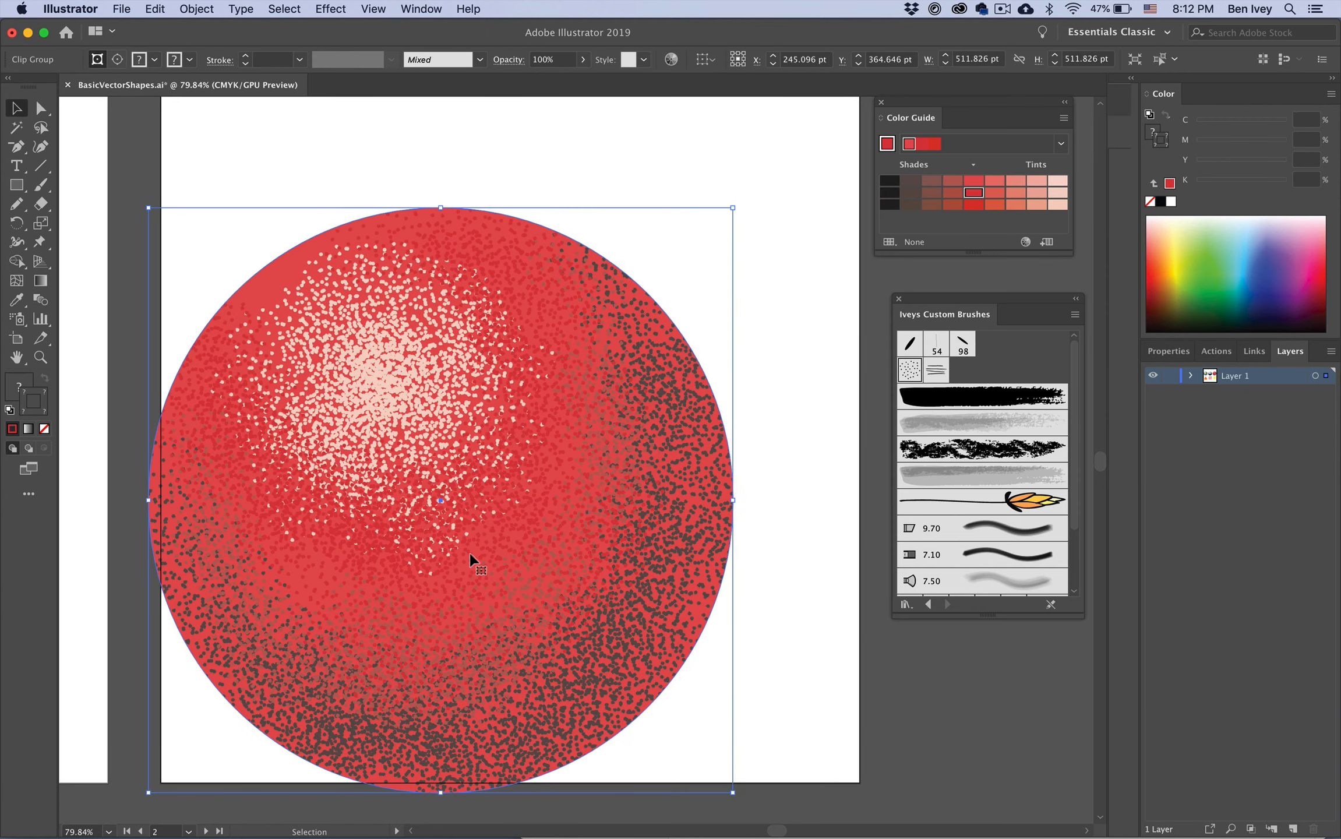
{"action": "key", "text": "super+z"}
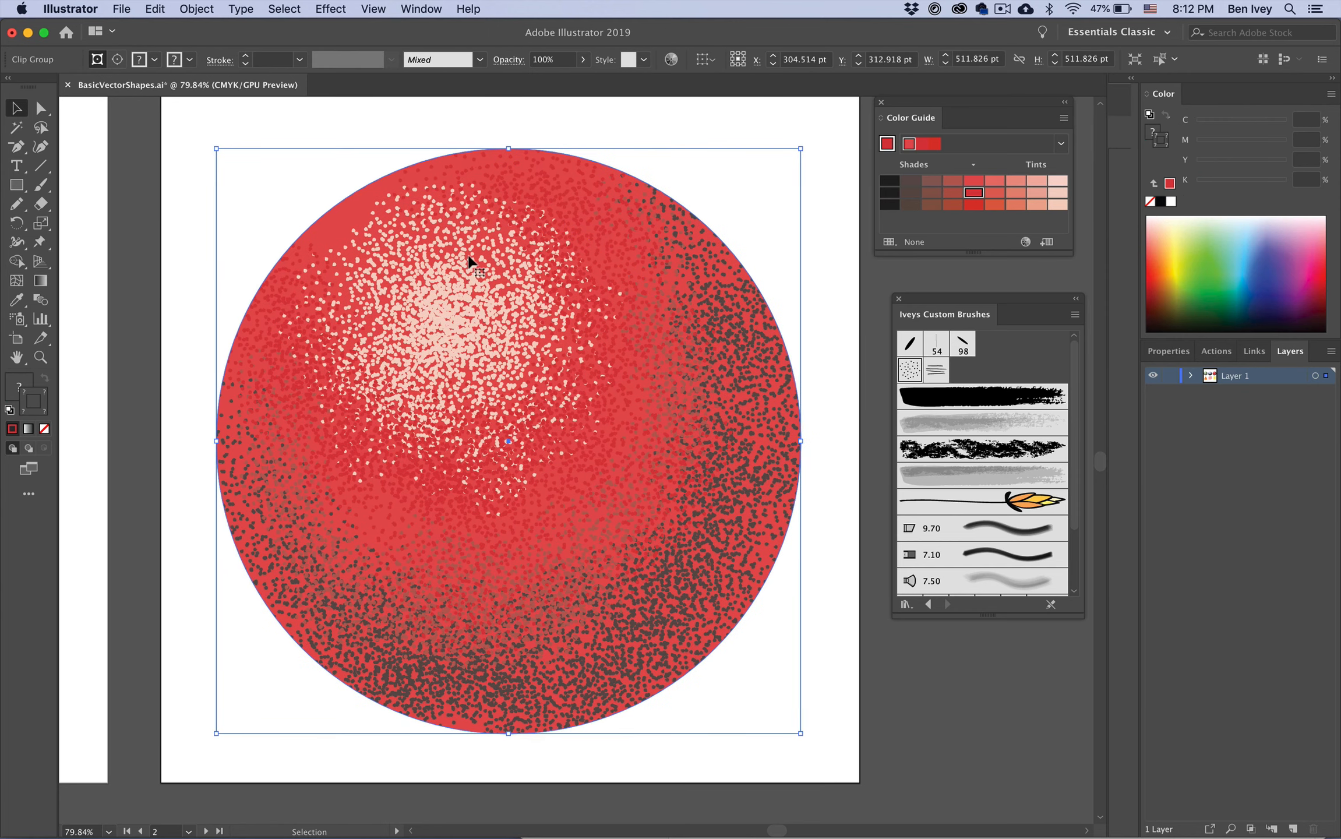
{"action": "left_click", "coordinate": [326, 207]}
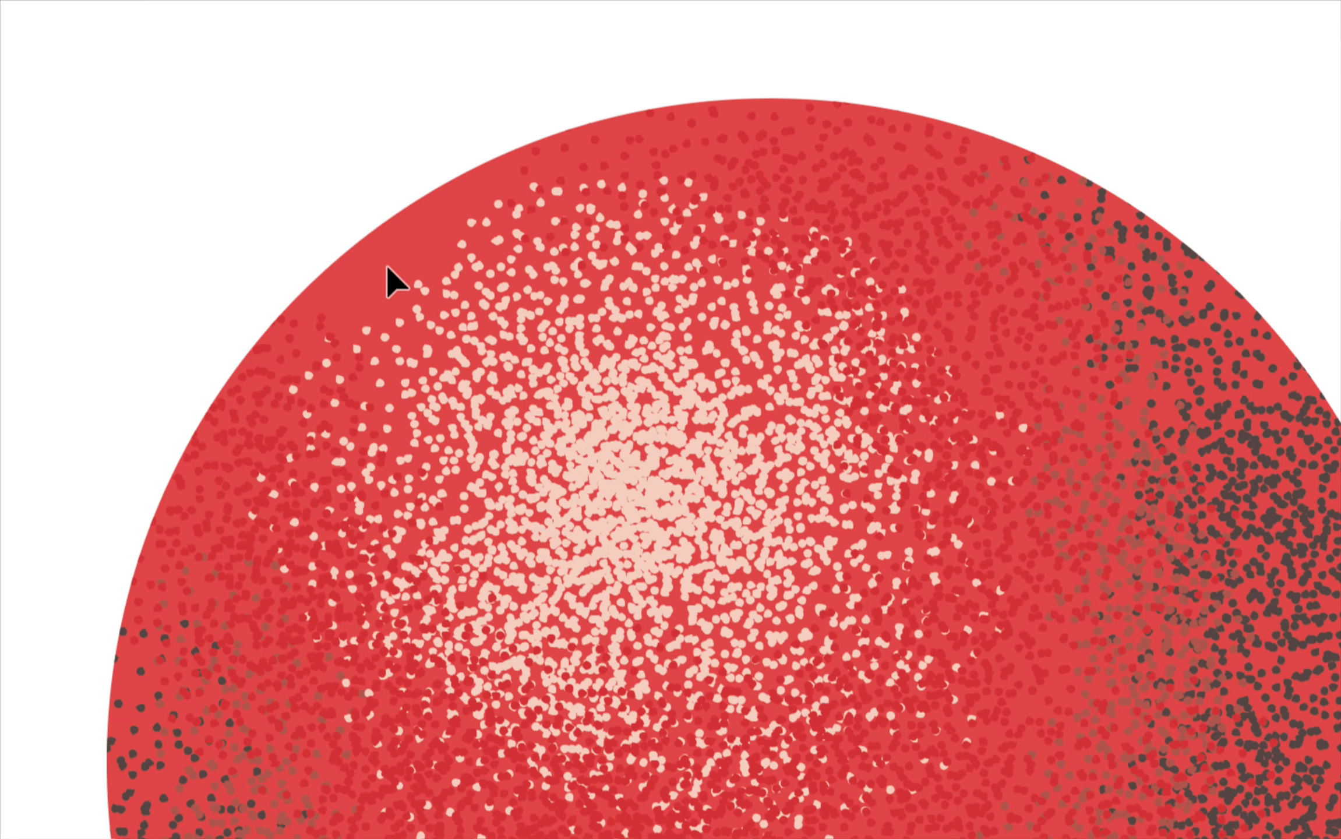
{"action": "left_click_drag", "start_coordinate": [475, 320], "coordinate": [493, 283]}
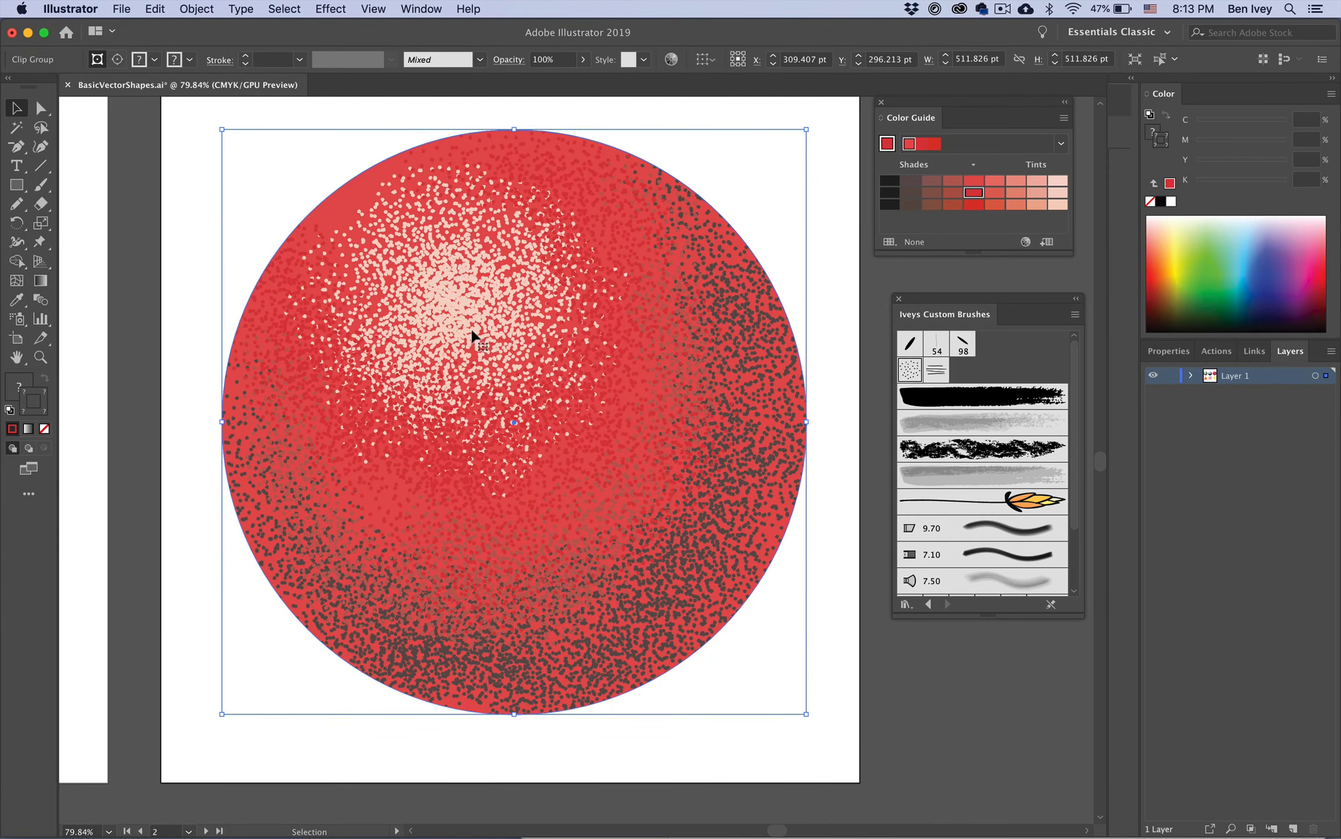
{"action": "left_click_drag", "start_coordinate": [648, 442], "coordinate": [565, 597]}
{"action": "left_click_drag", "start_coordinate": [418, 369], "coordinate": [475, 308]}
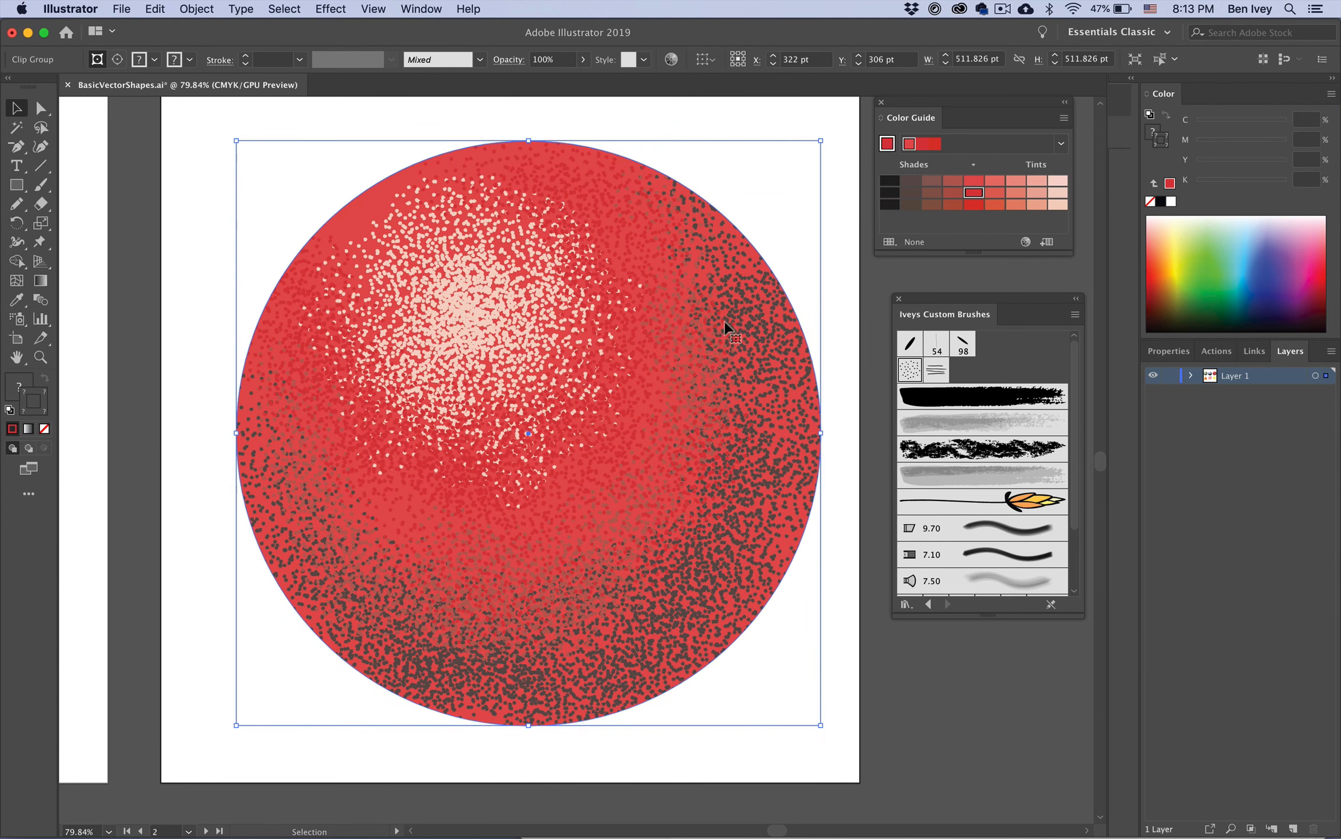
{"action": "mouse_move", "coordinate": [722, 568]}
{"action": "left_mouse_down"}
{"action": "mouse_move", "coordinate": [697, 594]}
{"action": "mouse_move", "coordinate": [727, 569]}
{"action": "left_mouse_up"}
Step: Try scaling the clipped circle group down by dragging its corner handle, and undo each resize
{"action": "left_click_drag", "start_coordinate": [828, 146], "coordinate": [659, 360]}
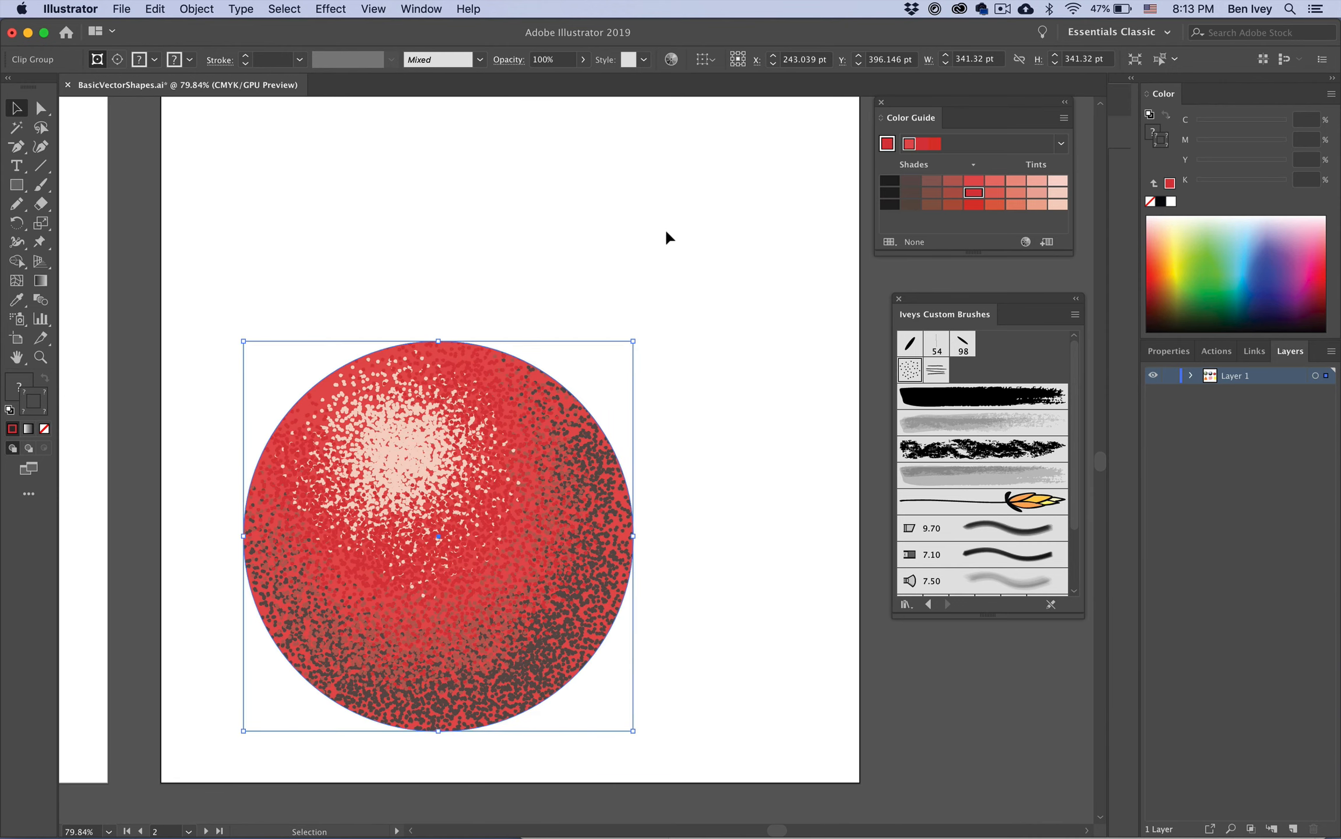
{"action": "left_click", "coordinate": [662, 511]}
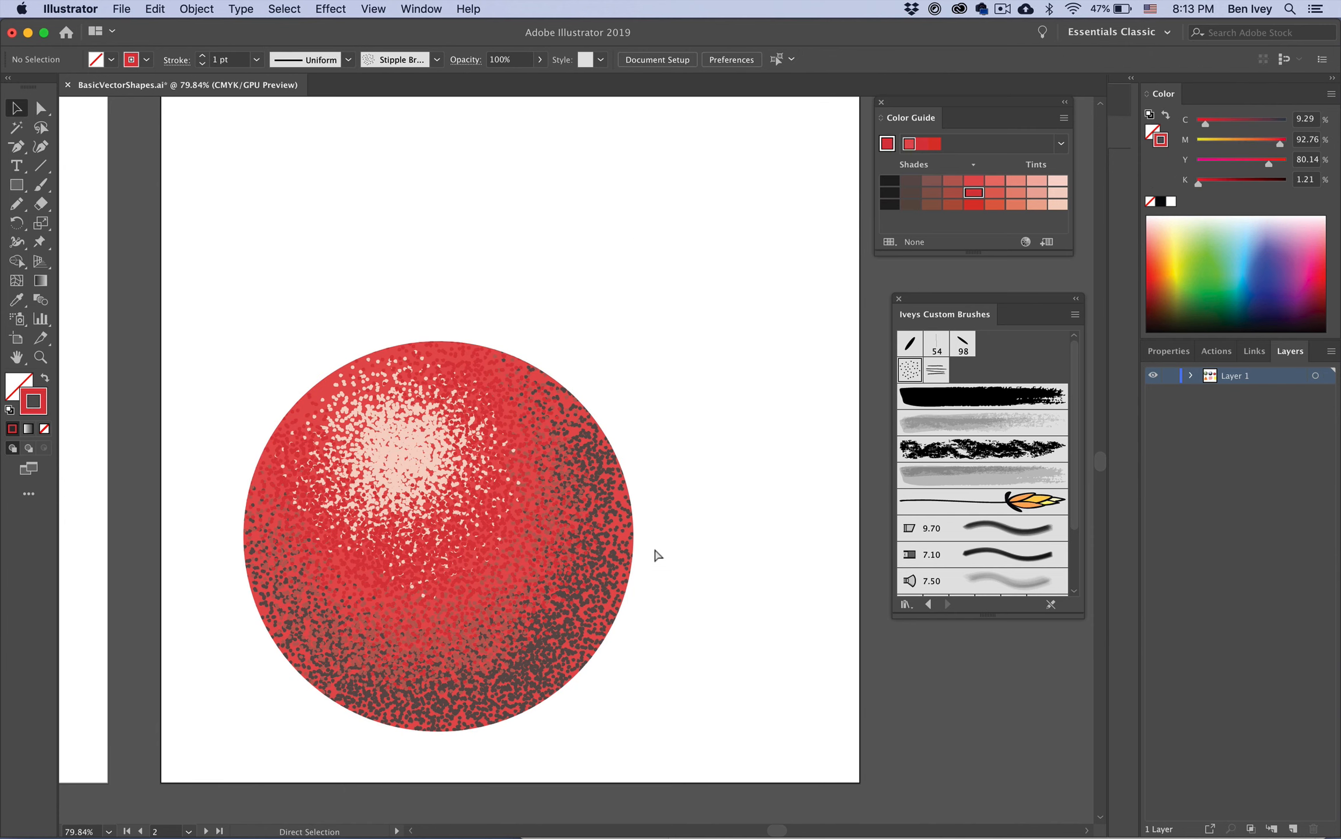
{"action": "key", "text": "super+z"}
{"action": "key", "text": "super+z"}
{"action": "left_click", "coordinate": [790, 680]}
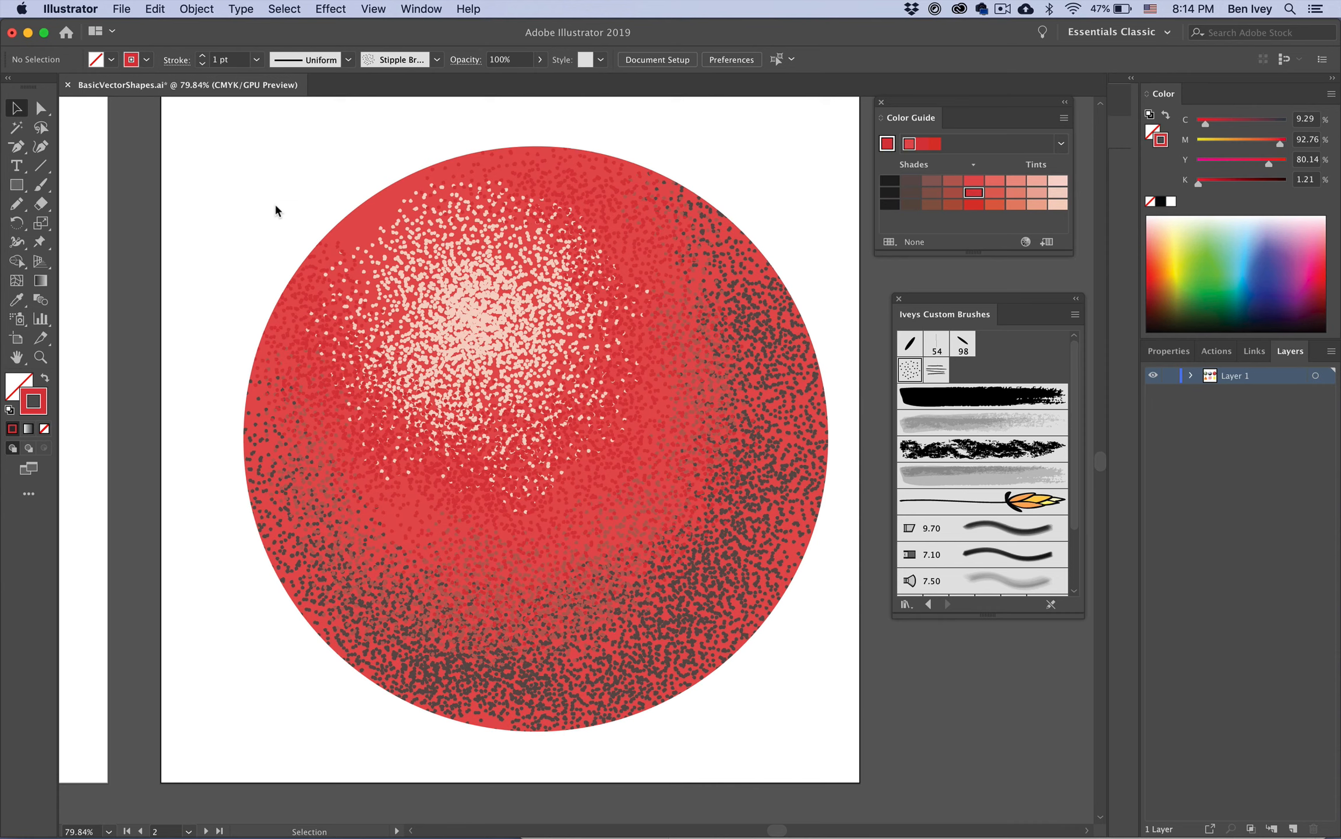
{"action": "left_click", "coordinate": [482, 323]}
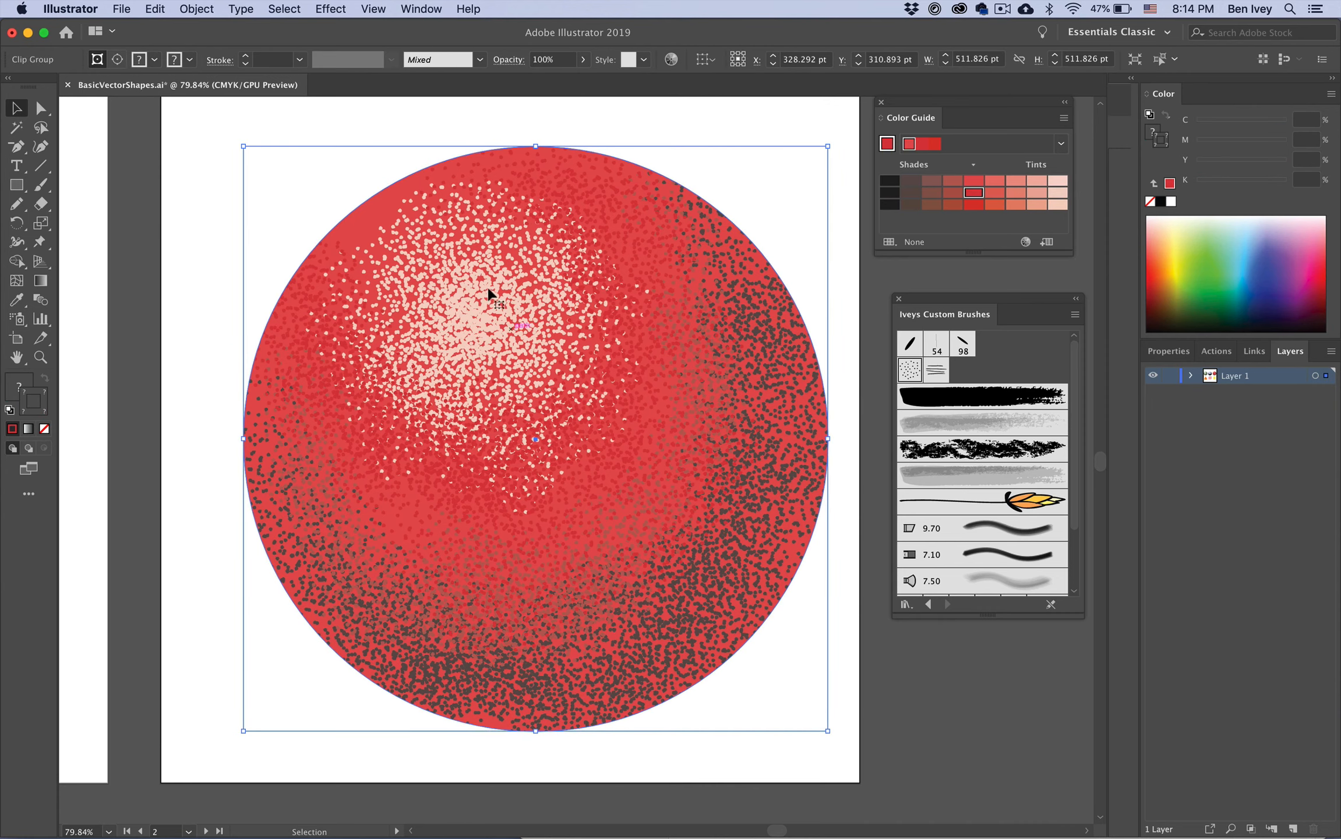
{"action": "left_click_drag", "start_coordinate": [829, 144], "coordinate": [515, 447]}
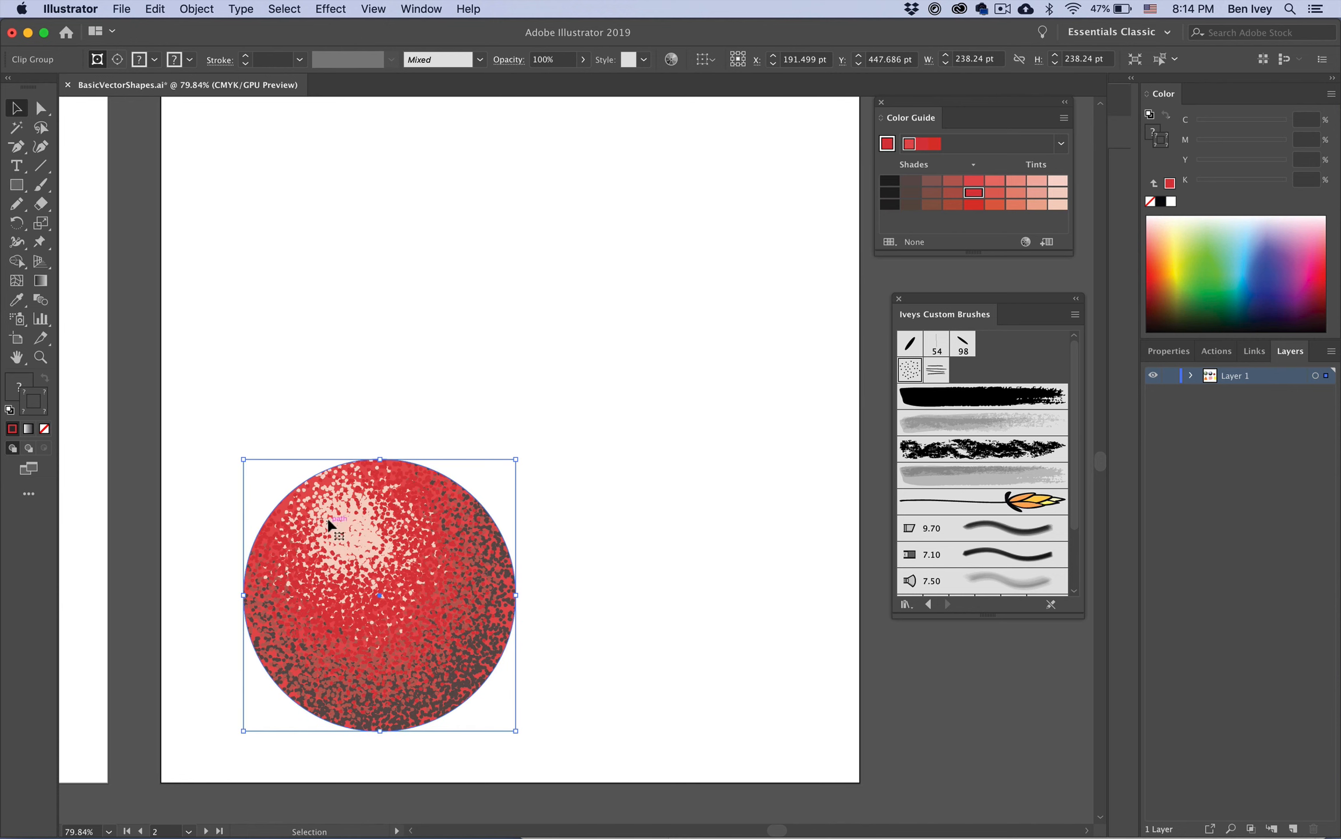
{"action": "left_click", "coordinate": [568, 550]}
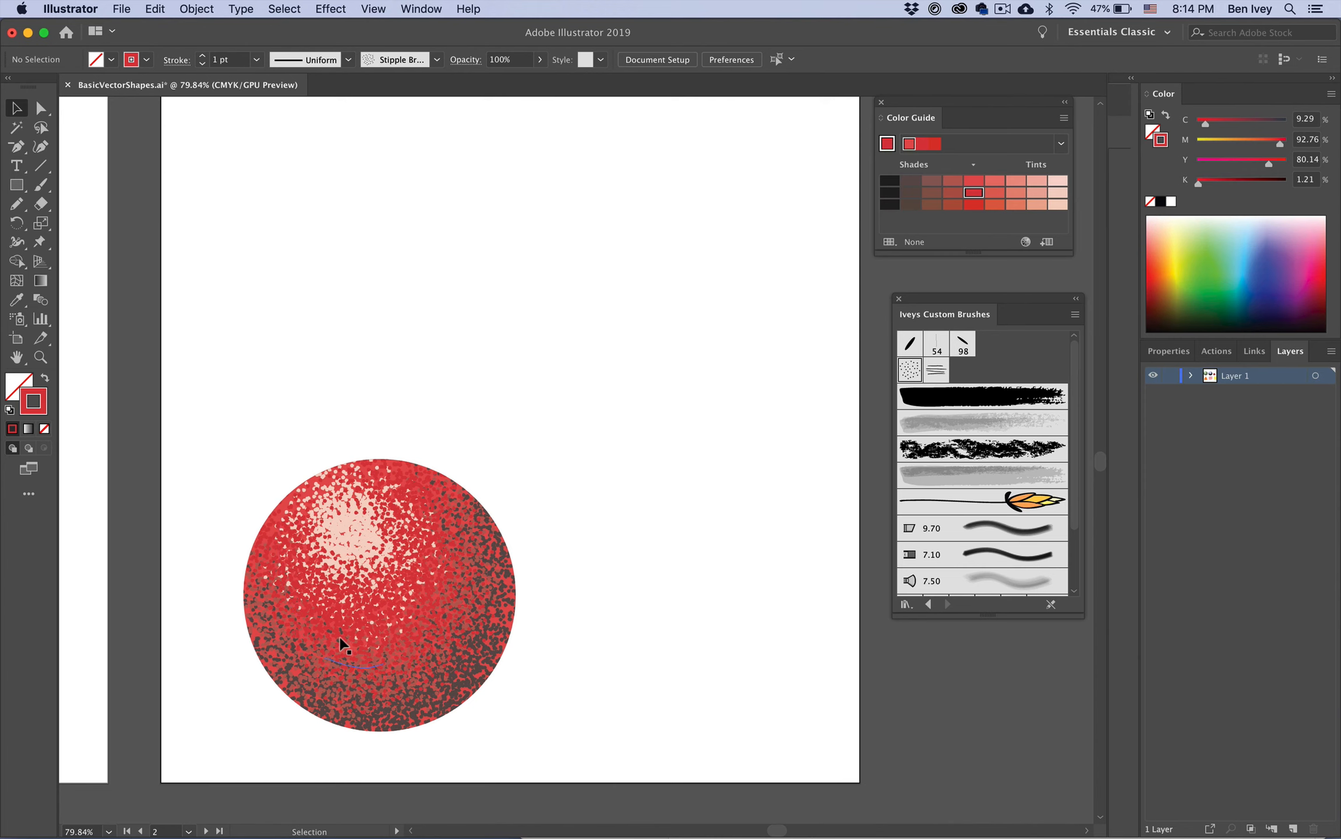
{"action": "scroll", "coordinate": [340, 636], "scroll_direction": "up", "scroll_amount": 5, "text": "alt"}
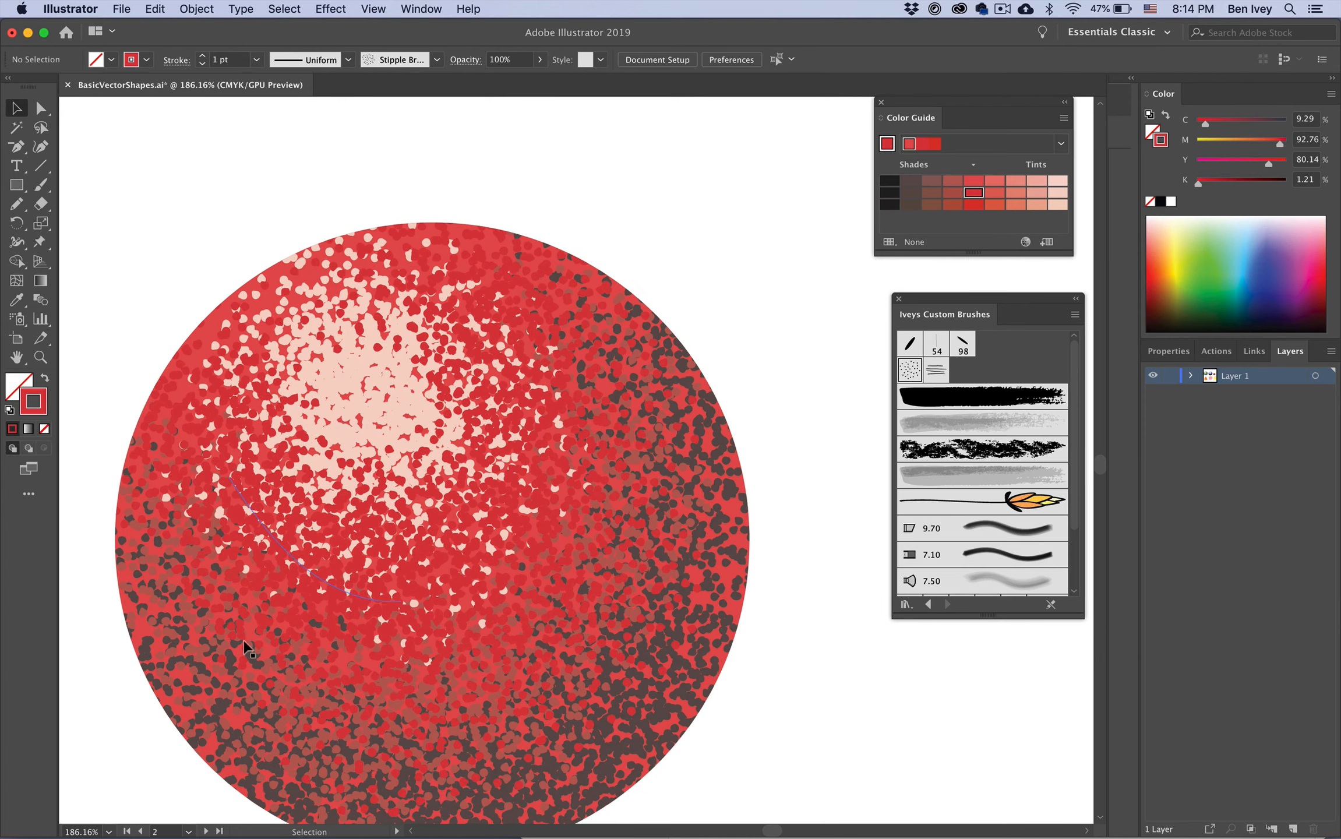
{"action": "scroll", "coordinate": [508, 547], "scroll_direction": "down", "scroll_amount": 3, "text": "alt"}
{"action": "scroll", "coordinate": [507, 541], "scroll_direction": "down", "scroll_amount": 3, "text": "alt"}
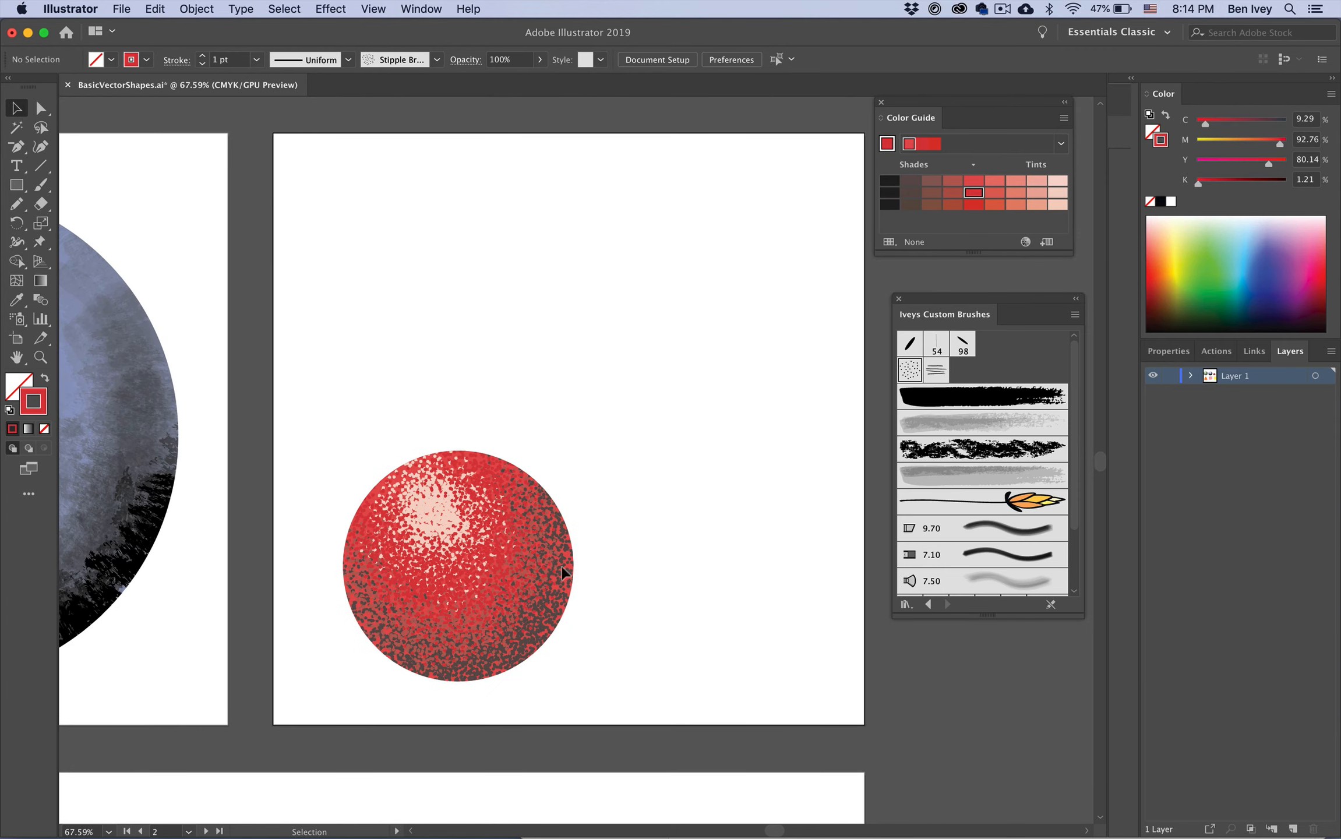
{"action": "key", "text": "super+z"}
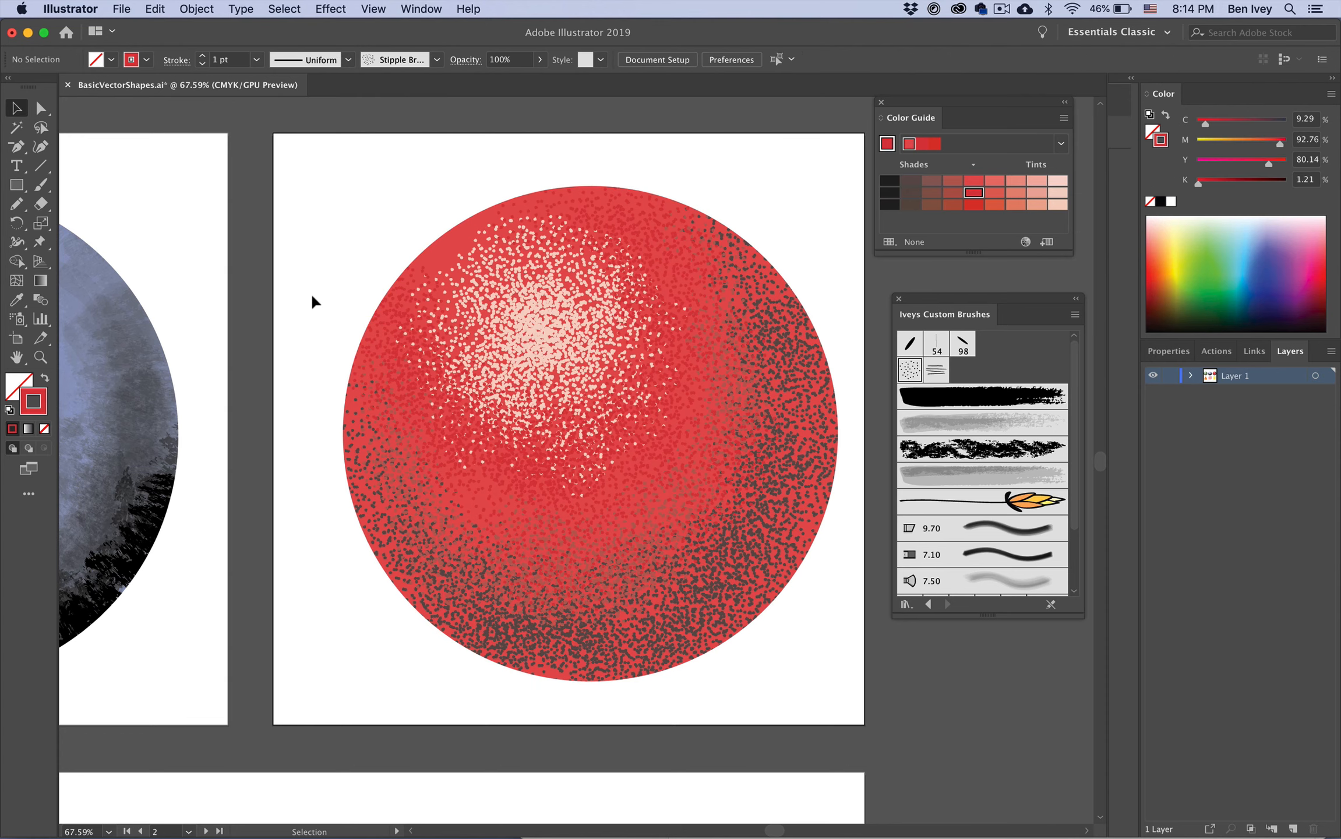
{"action": "left_click_drag", "start_coordinate": [838, 187], "coordinate": [584, 442]}
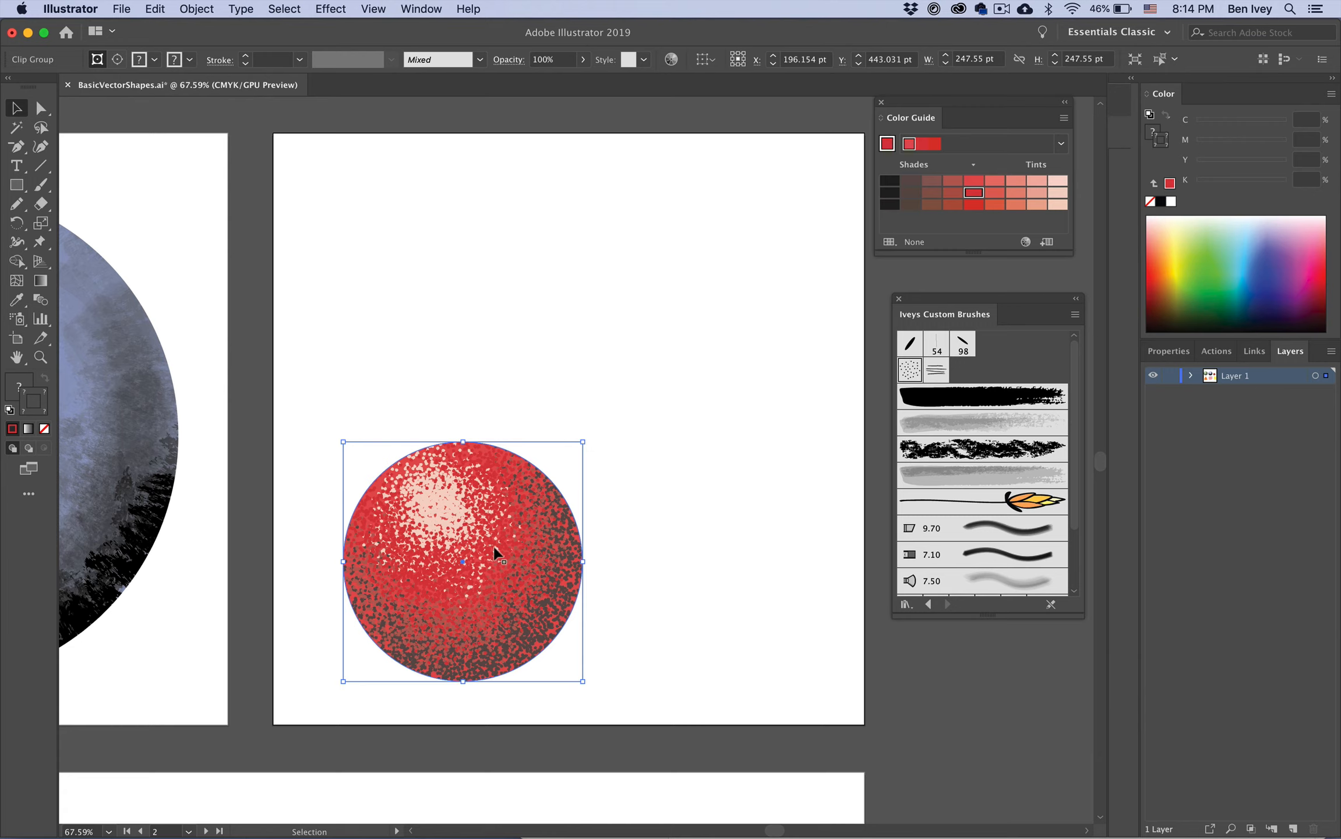
{"action": "key", "text": "super+z"}
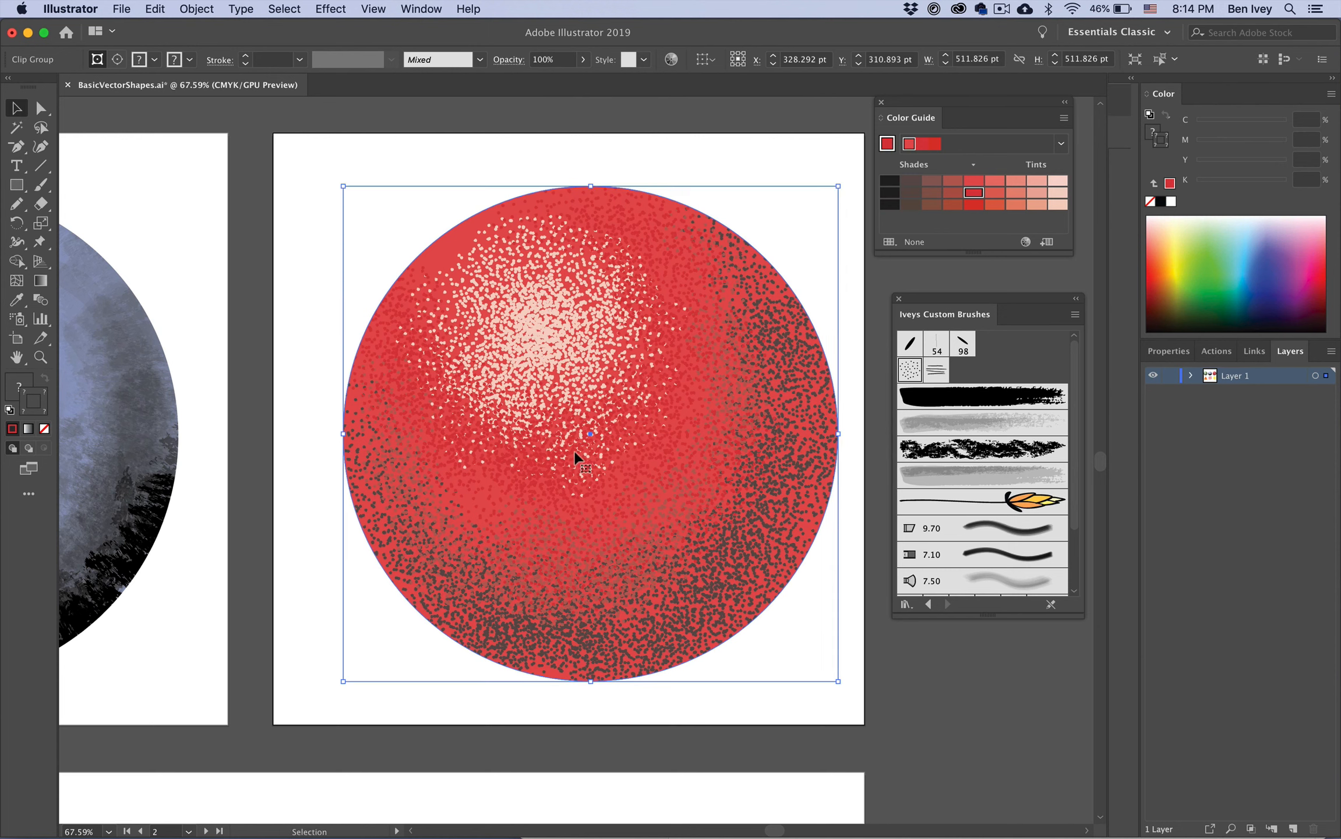
Step: Open the Scale tool's options dialog to resize the clipped circle numerically
{"action": "left_click", "coordinate": [295, 317]}
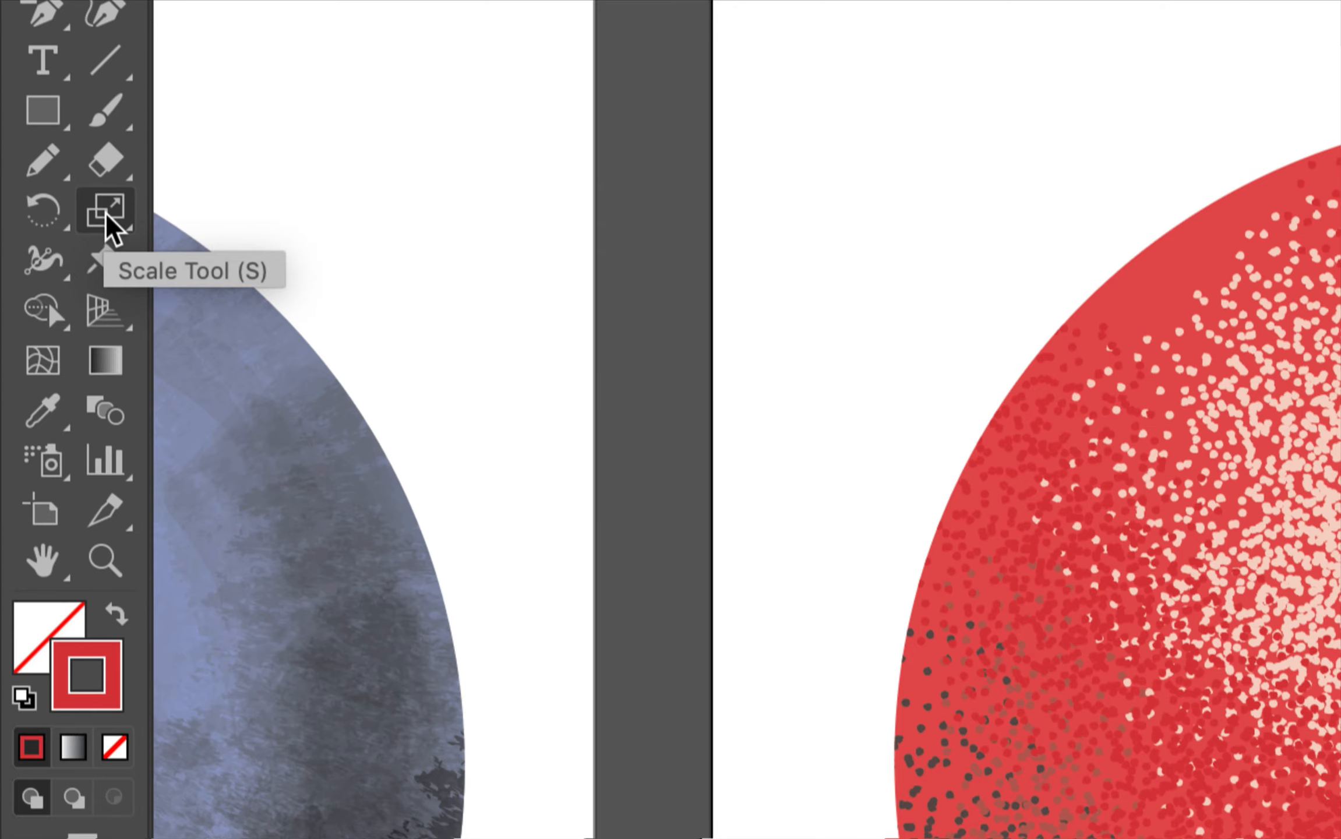
{"action": "double_click", "coordinate": [111, 227]}
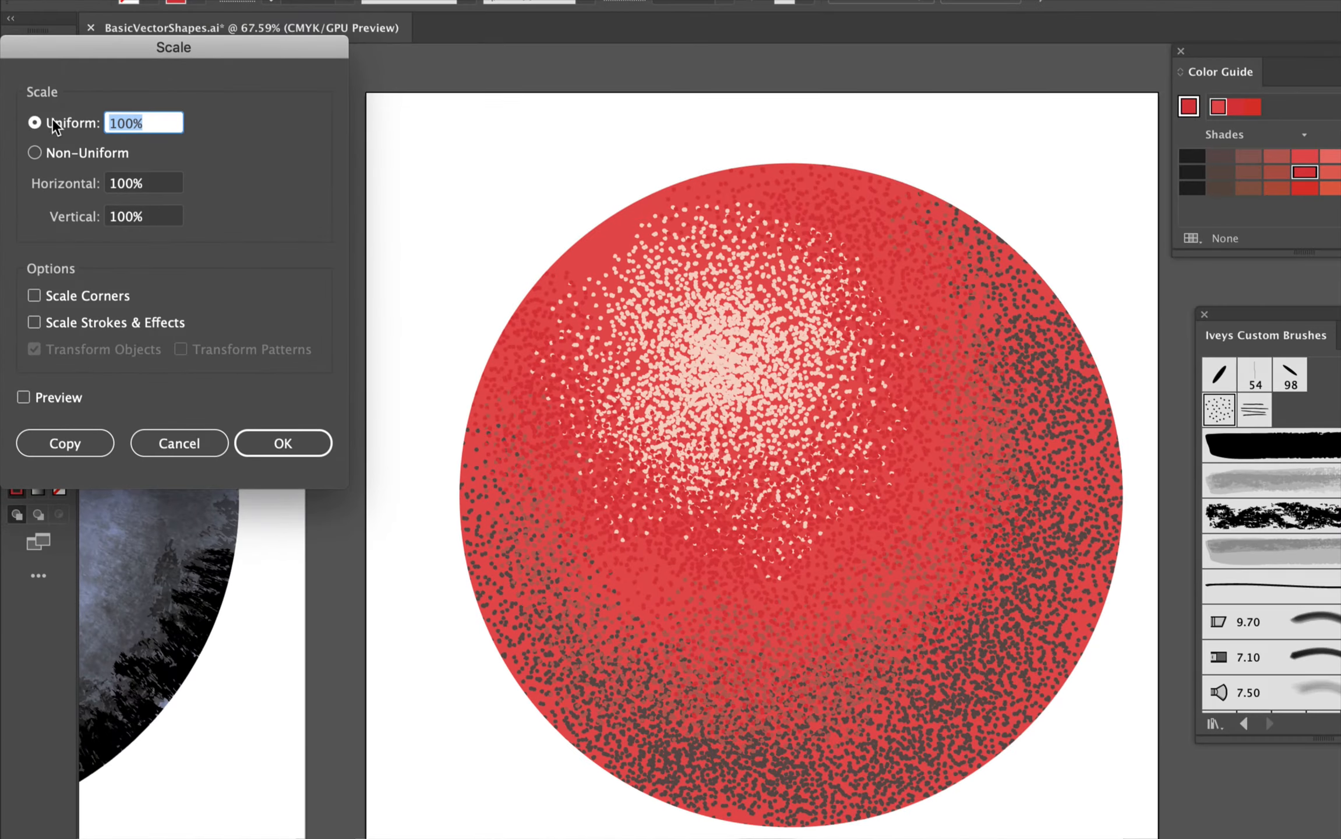